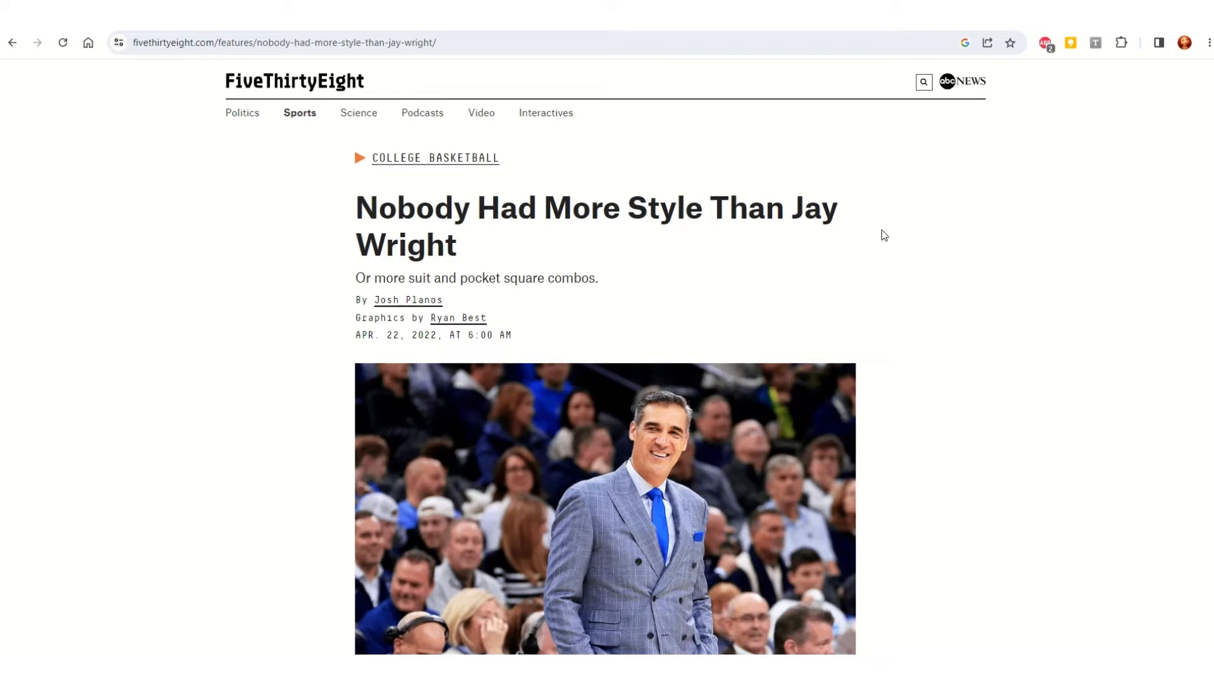
Step: Read through the FiveThirtyEight article on Jay Wright's style, down to the paragraph explaining the outfit sample
scroll(884, 235, "down", 1)
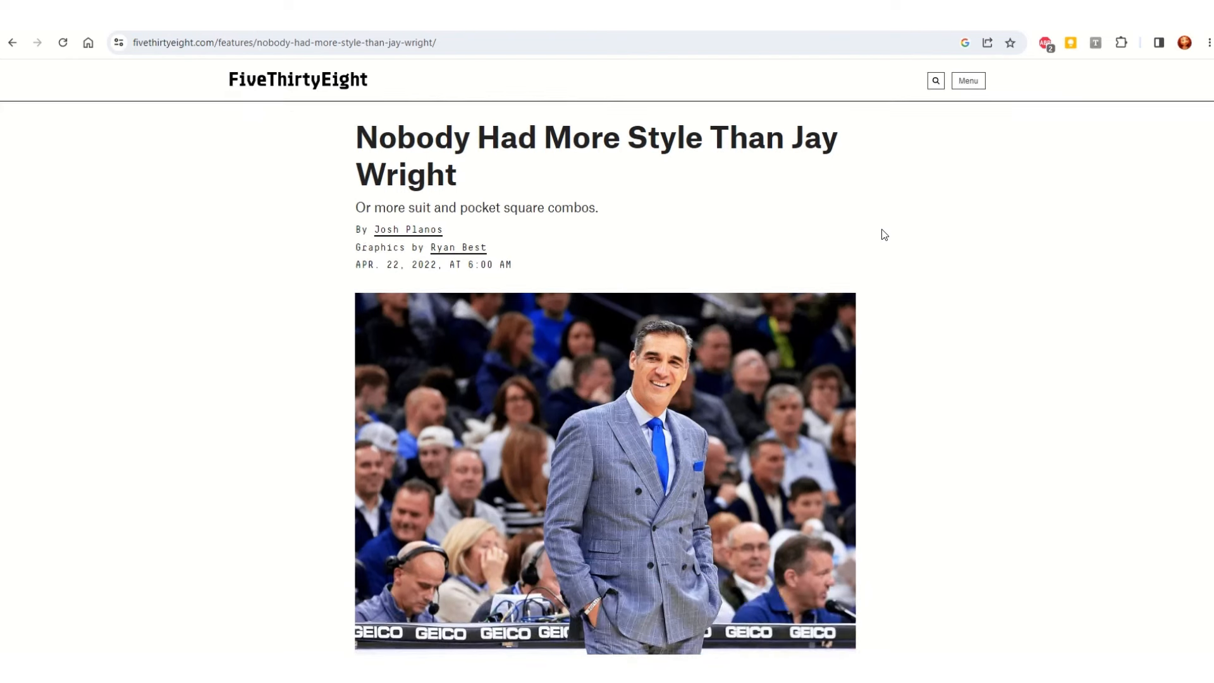
scroll(884, 235, "down", 1)
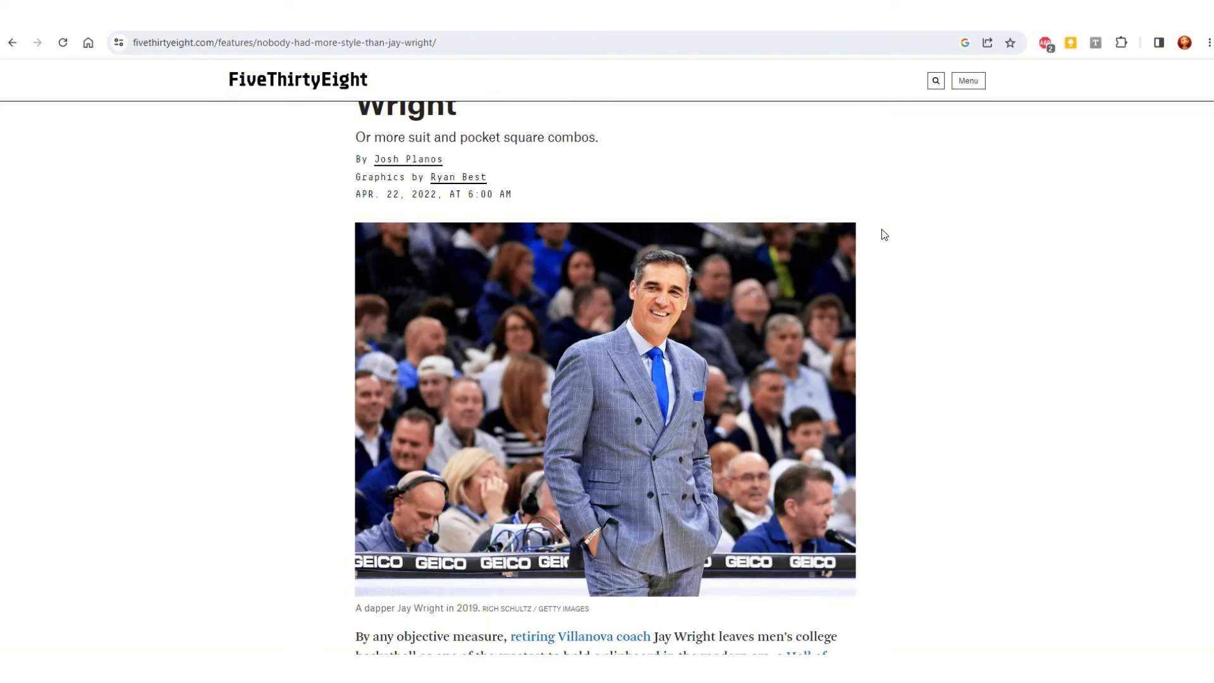
scroll(883, 234, "down", 1)
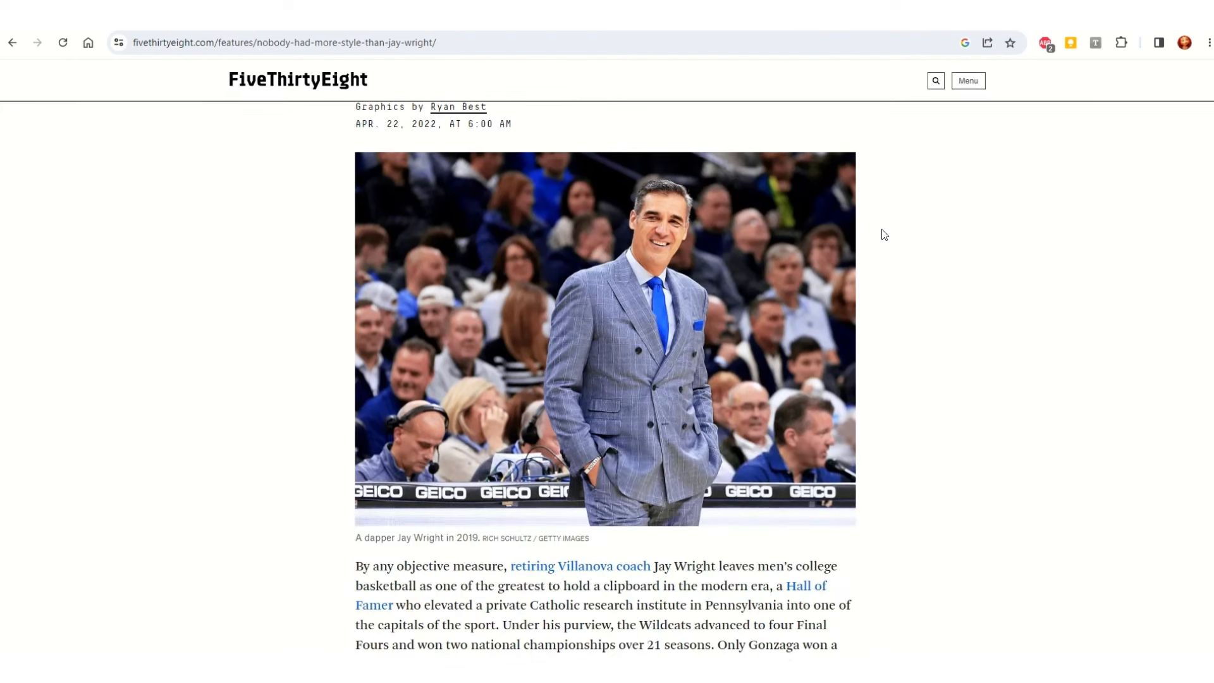
scroll(883, 234, "down", 1)
scroll(883, 235, "down", 1)
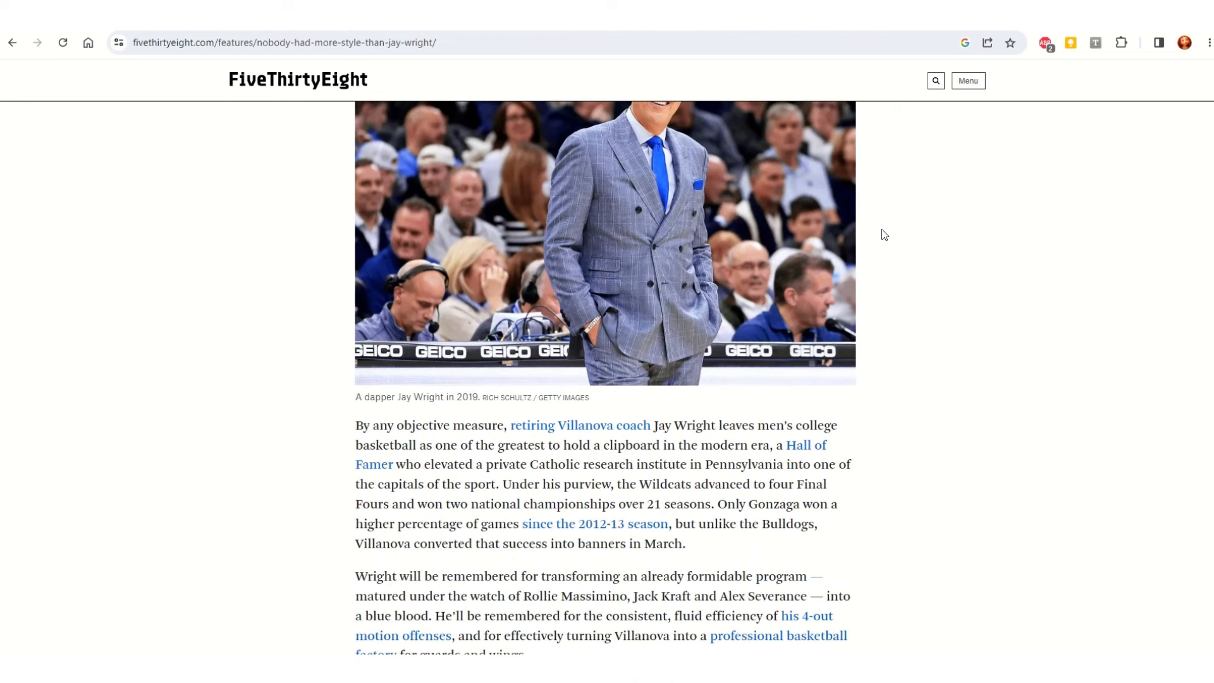
scroll(884, 235, "down", 1)
scroll(883, 235, "down", 1)
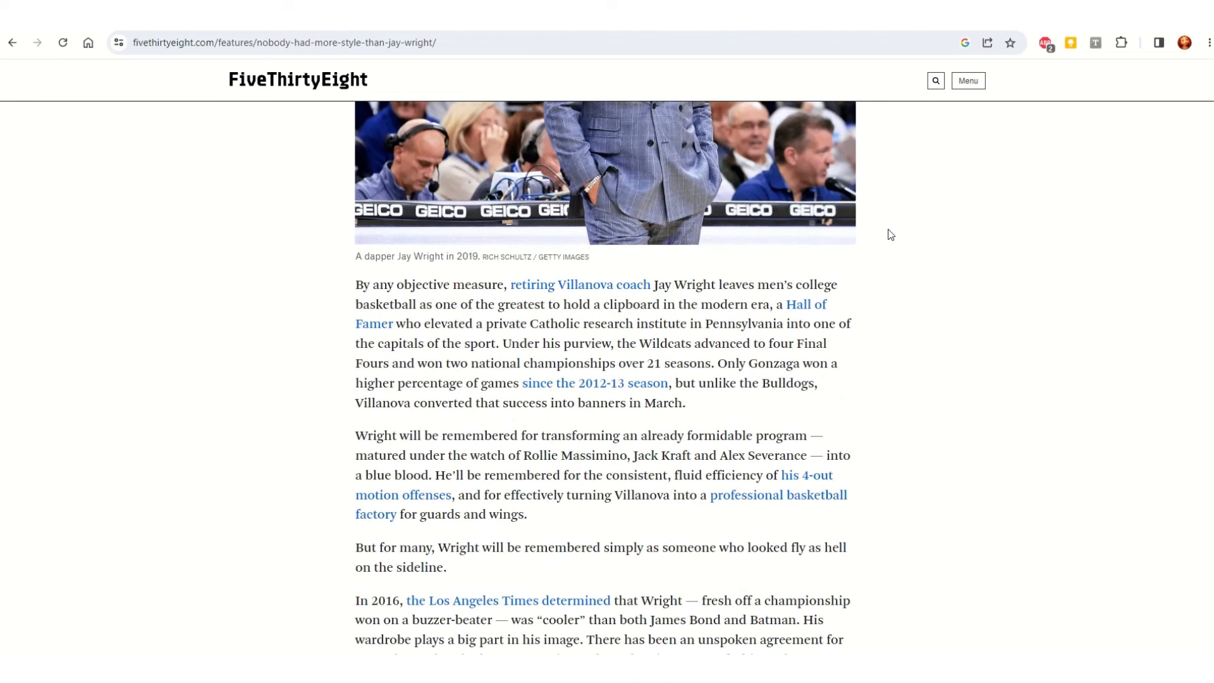
scroll(902, 268, "down", 3)
scroll(923, 395, "down", 3)
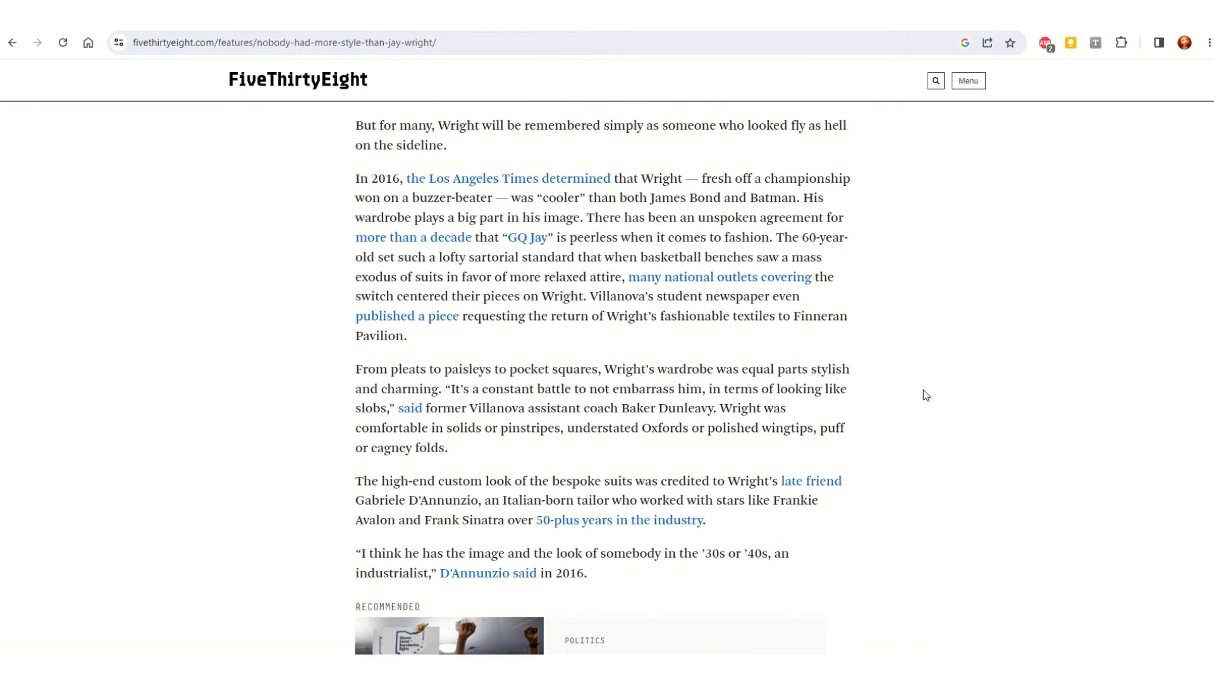
scroll(922, 392, "down", 7)
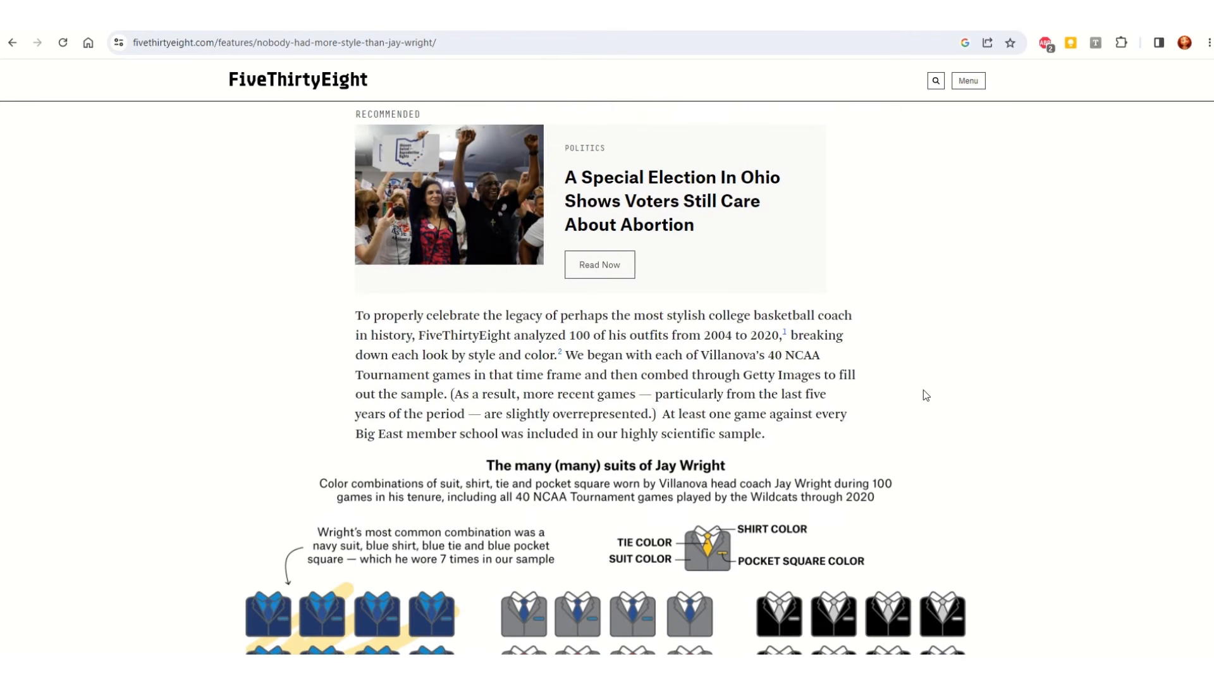
Step: Examine the article's "The many (many) suits of Jay Wright" graphic, including its color legend, suit groups and annotations
scroll(925, 395, "down", 3)
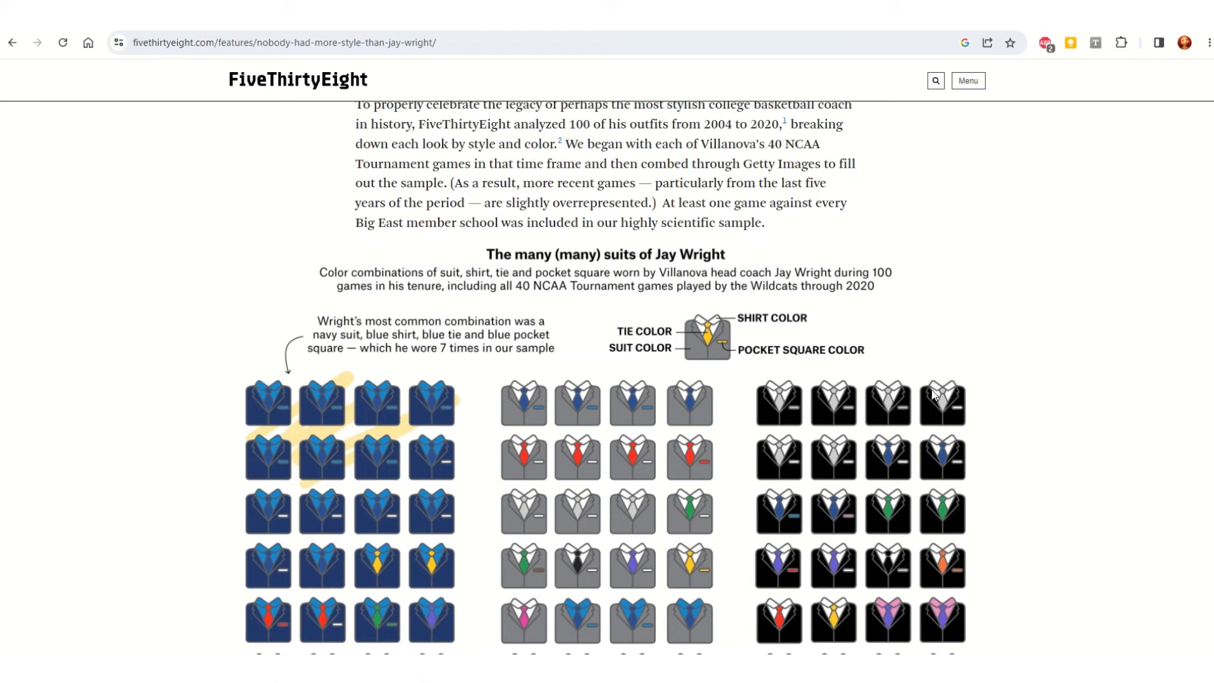
scroll(933, 393, "down", 1)
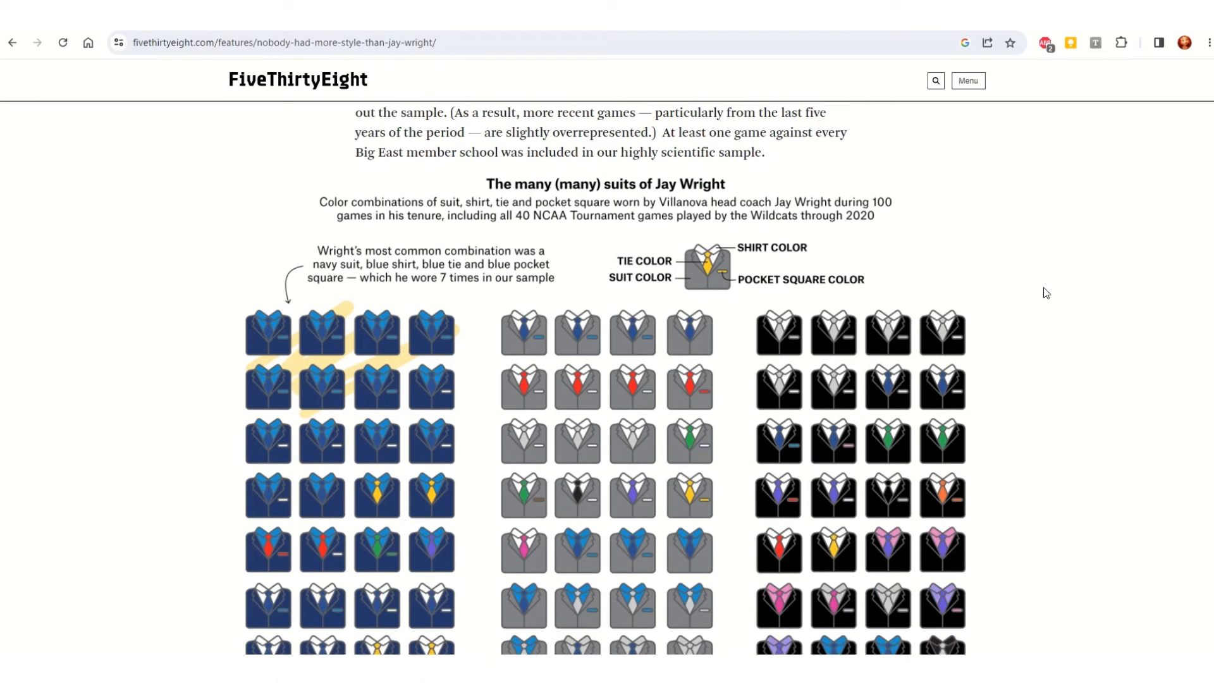
scroll(1059, 301, "down", 2)
scroll(1061, 303, "down", 1)
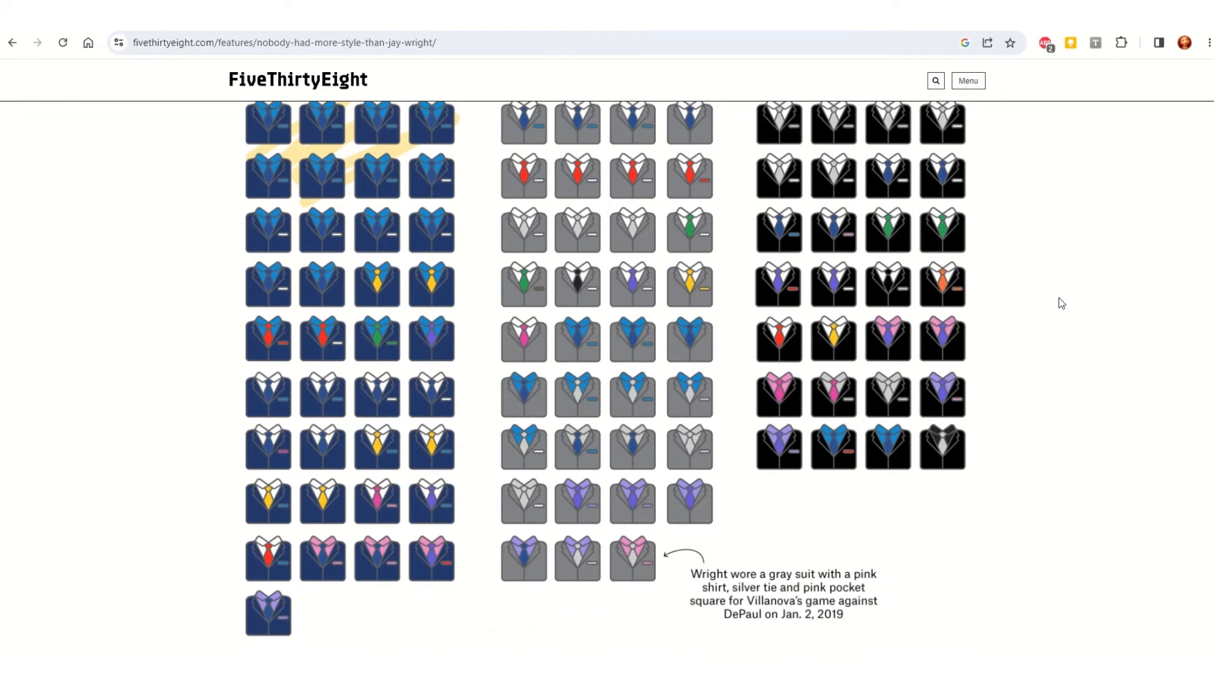
scroll(1061, 303, "down", 1)
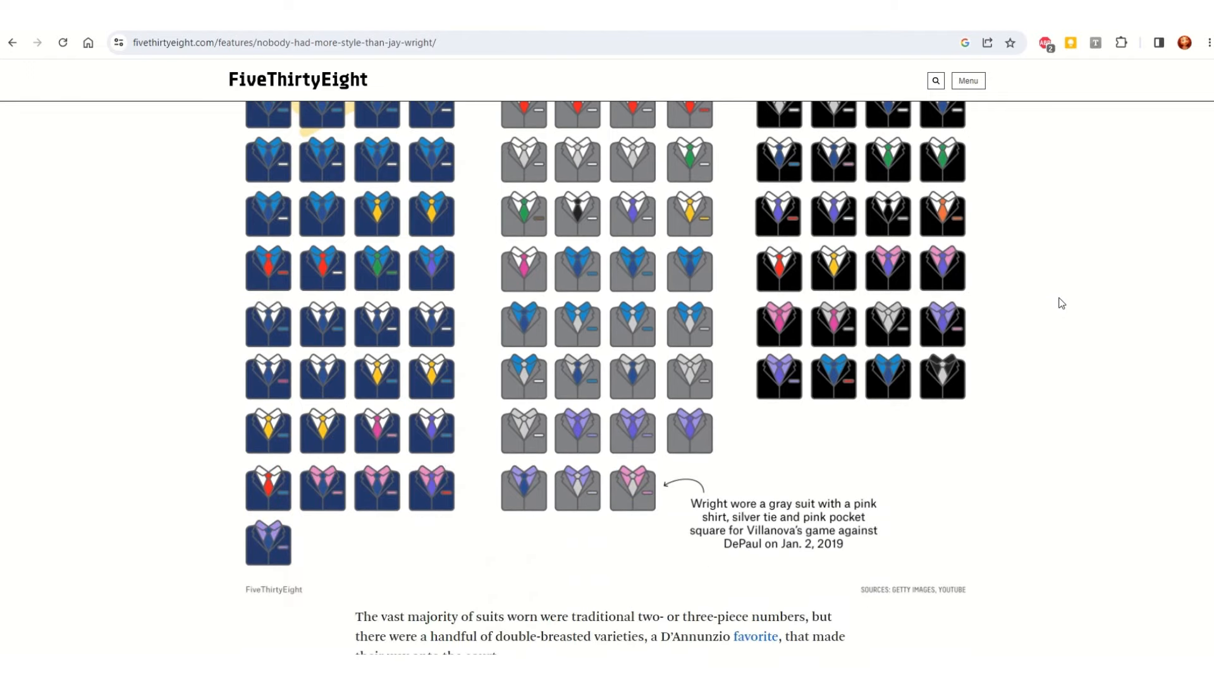
scroll(1061, 303, "up", 3)
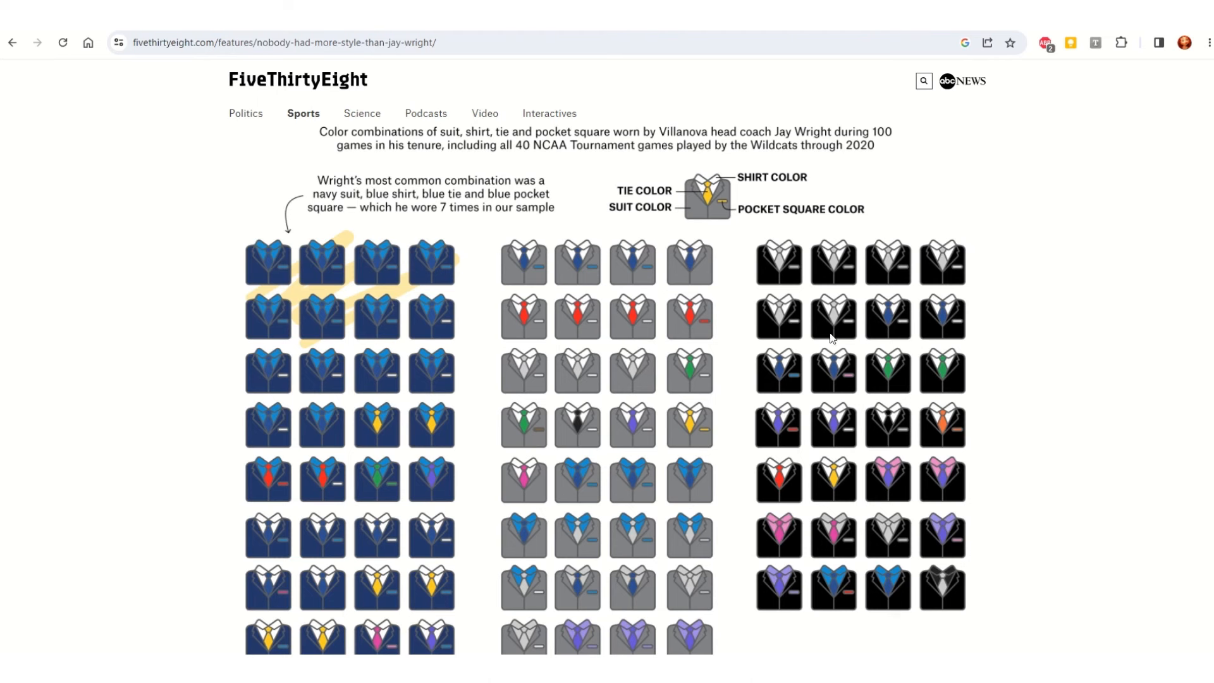
scroll(902, 326, "down", 1)
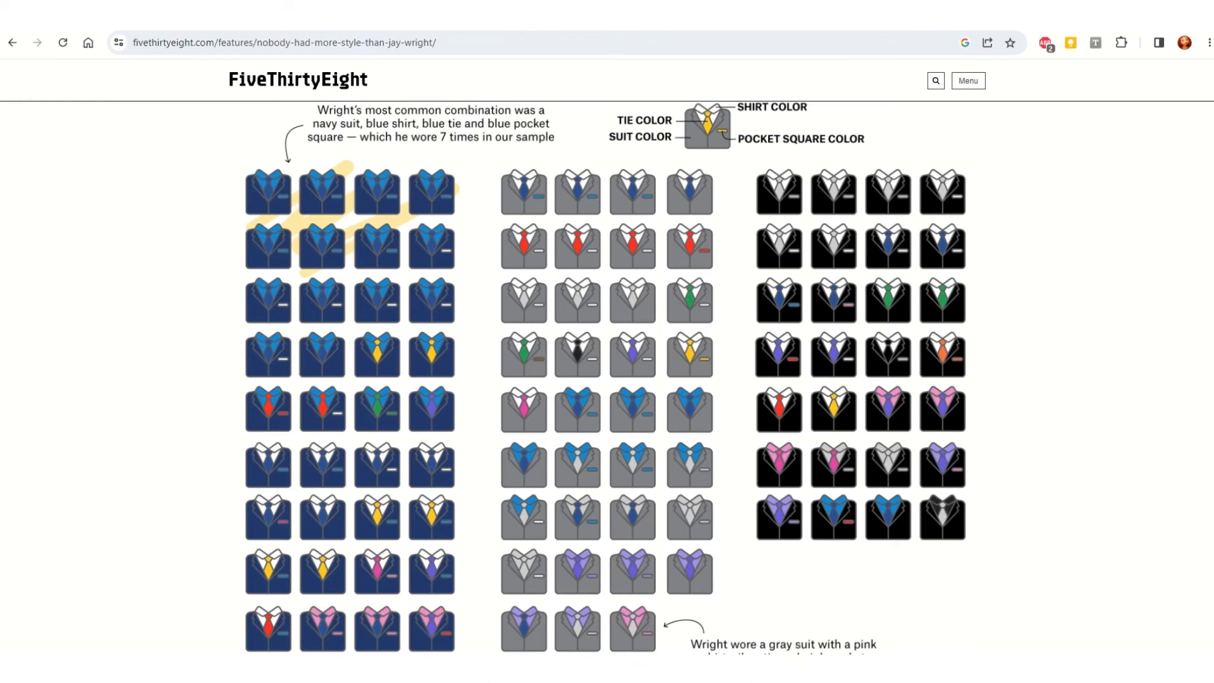
Step: Switch to Excel and look over the outfit color rows in JayWright.xlsx
key("alt+Tab")
scroll(445, 290, "up", 7)
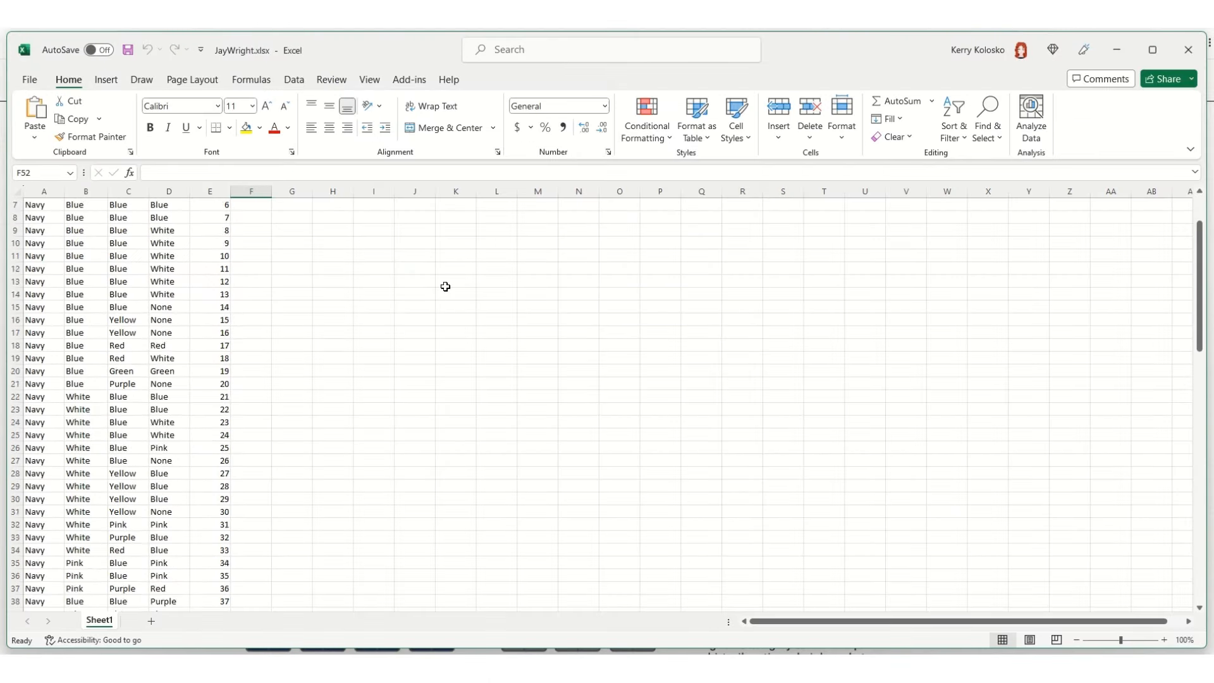
left_click_drag(39, 205, 220, 630)
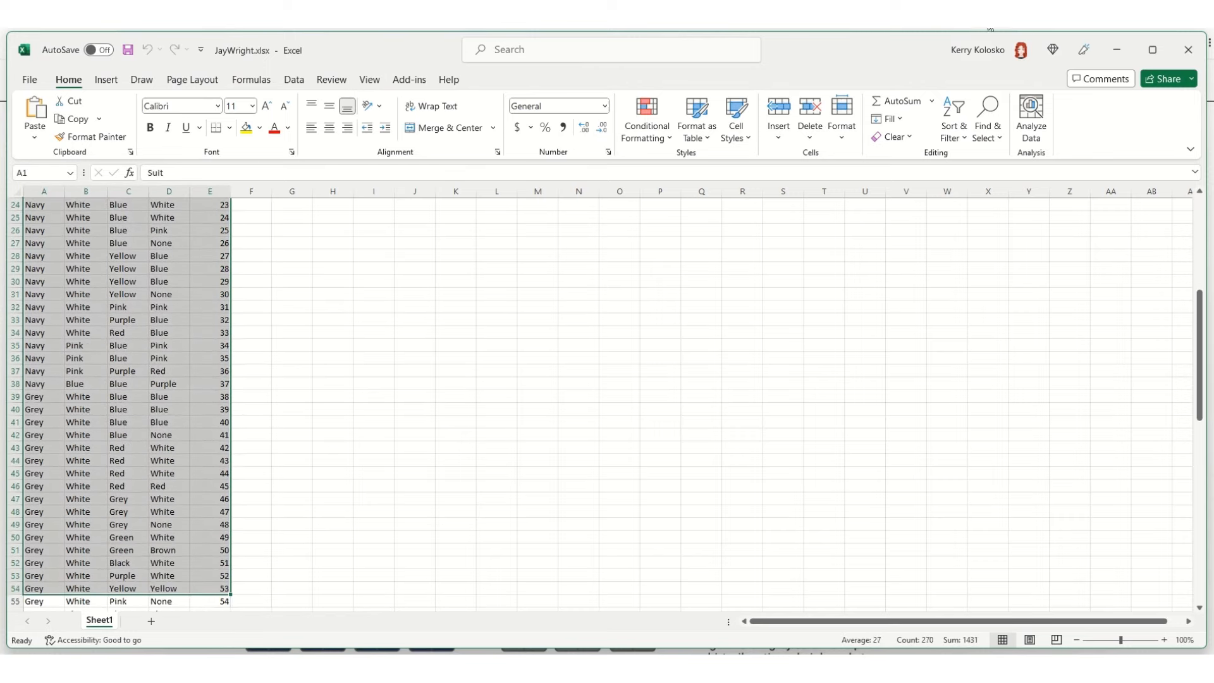
Step: Switch to the browser and open the Workout-Wednesday-2023 repository that holds JayWright.xlsx on GitHub
left_click(991, 19)
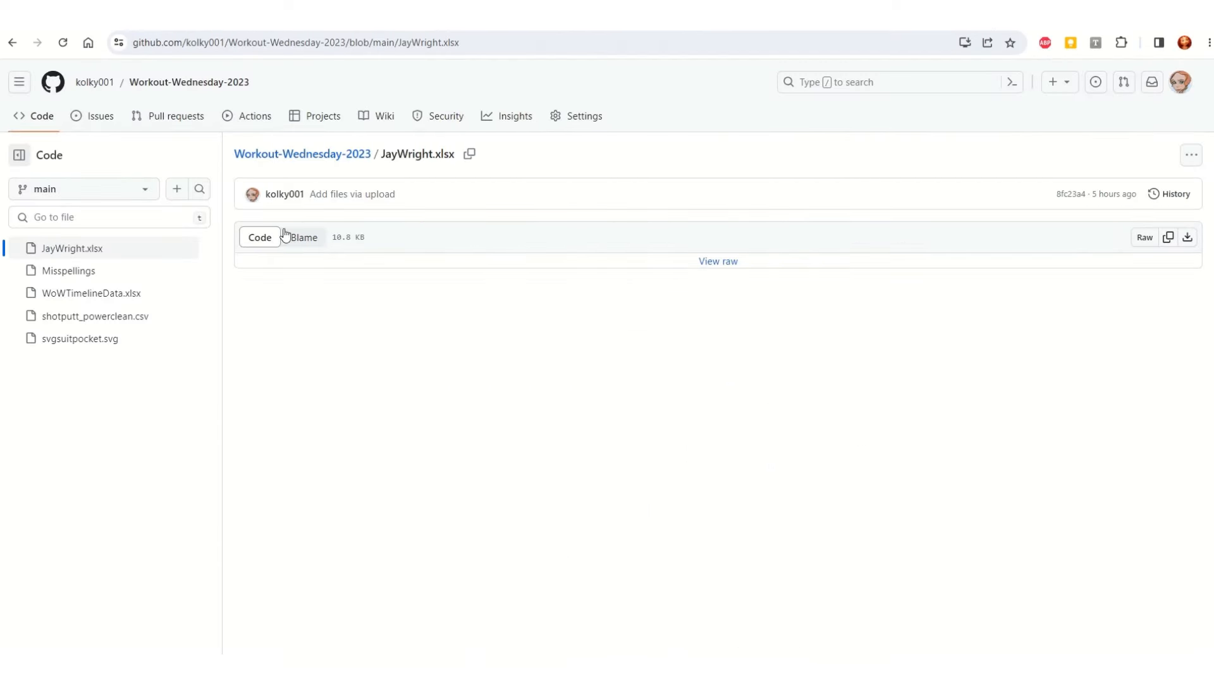
left_click(330, 156)
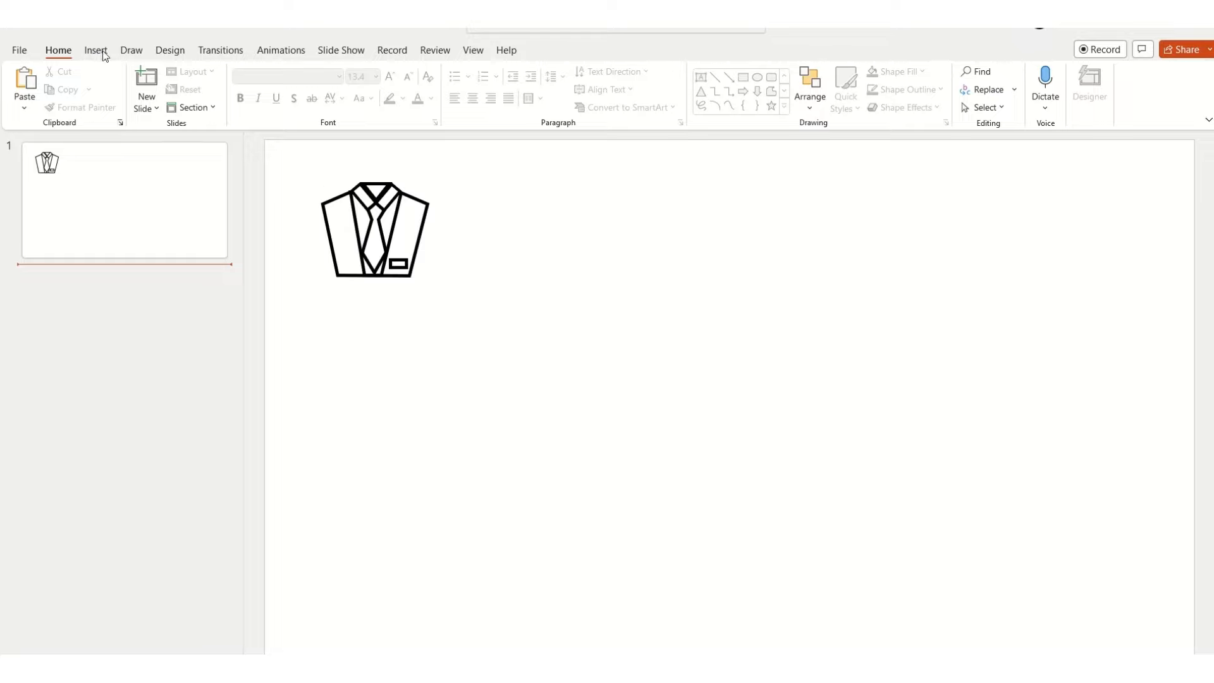
Step: In PowerPoint, draw an isosceles triangle about 2 cm wide and 1.5 cm high beside the suit drawing and turn it upside down
left_click(135, 56)
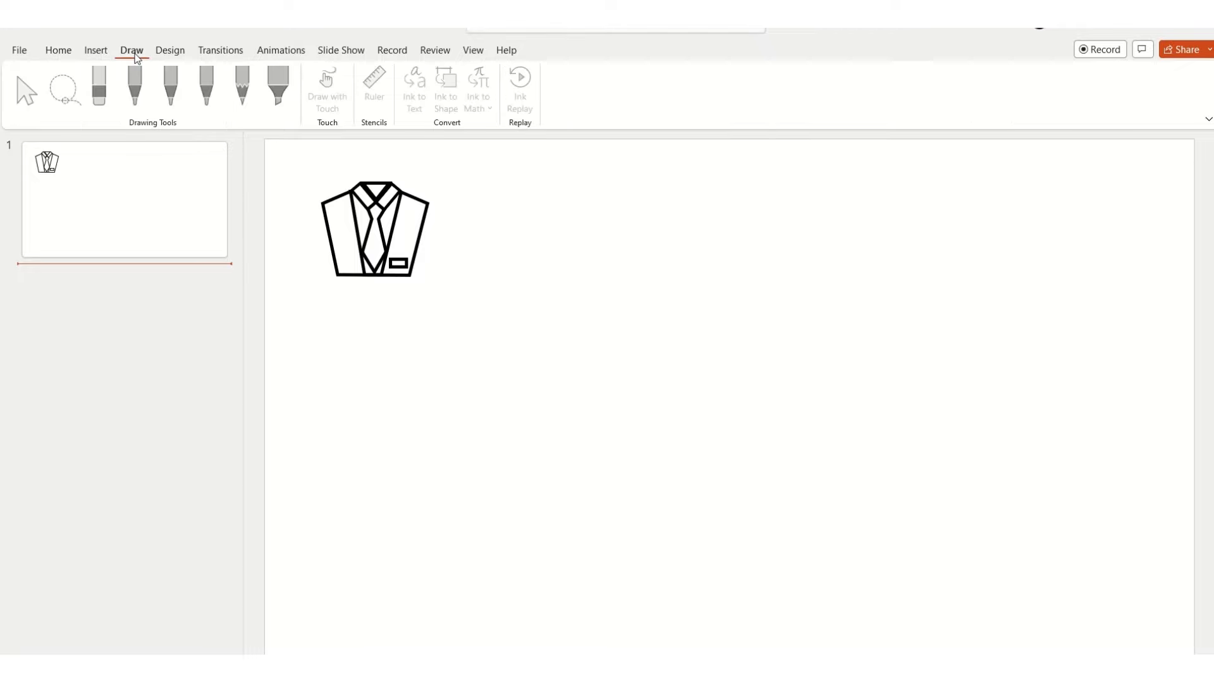
left_click(63, 55)
left_click(89, 55)
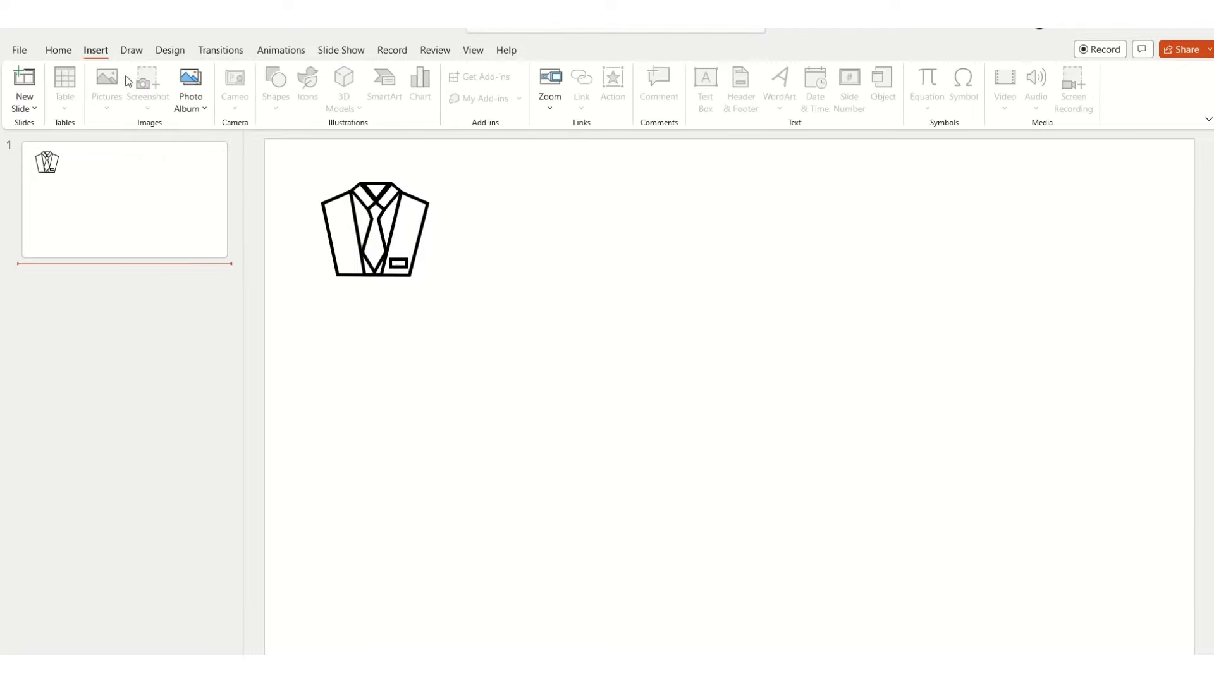
left_click(203, 191)
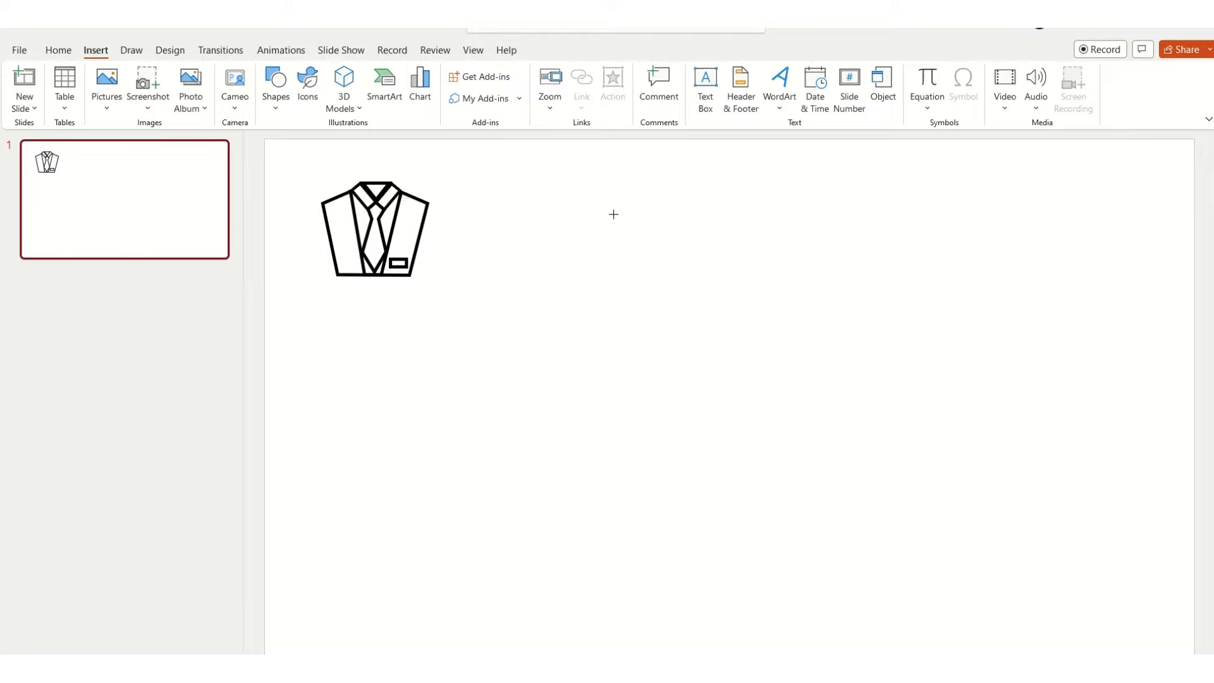
left_click(277, 89)
left_click(365, 142)
left_click_drag(649, 208, 706, 252)
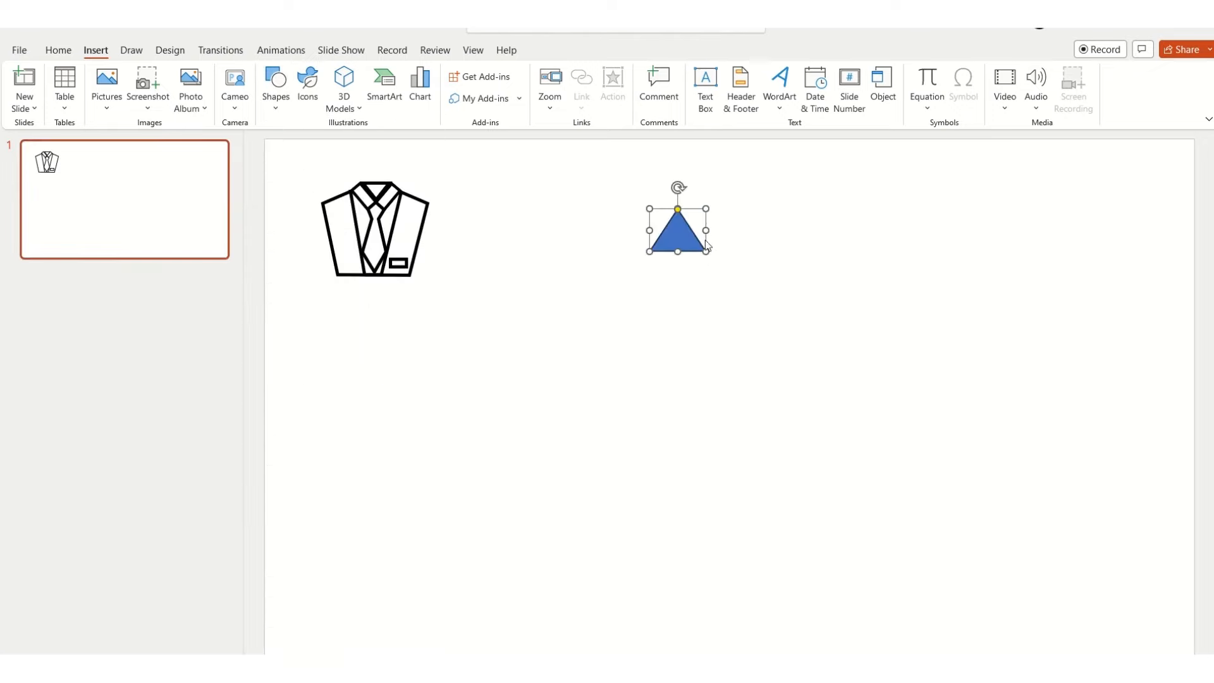
left_click_drag(678, 187, 677, 264)
Step: Give the triangle a white fill and a black 3 pt outline
left_click(545, 71)
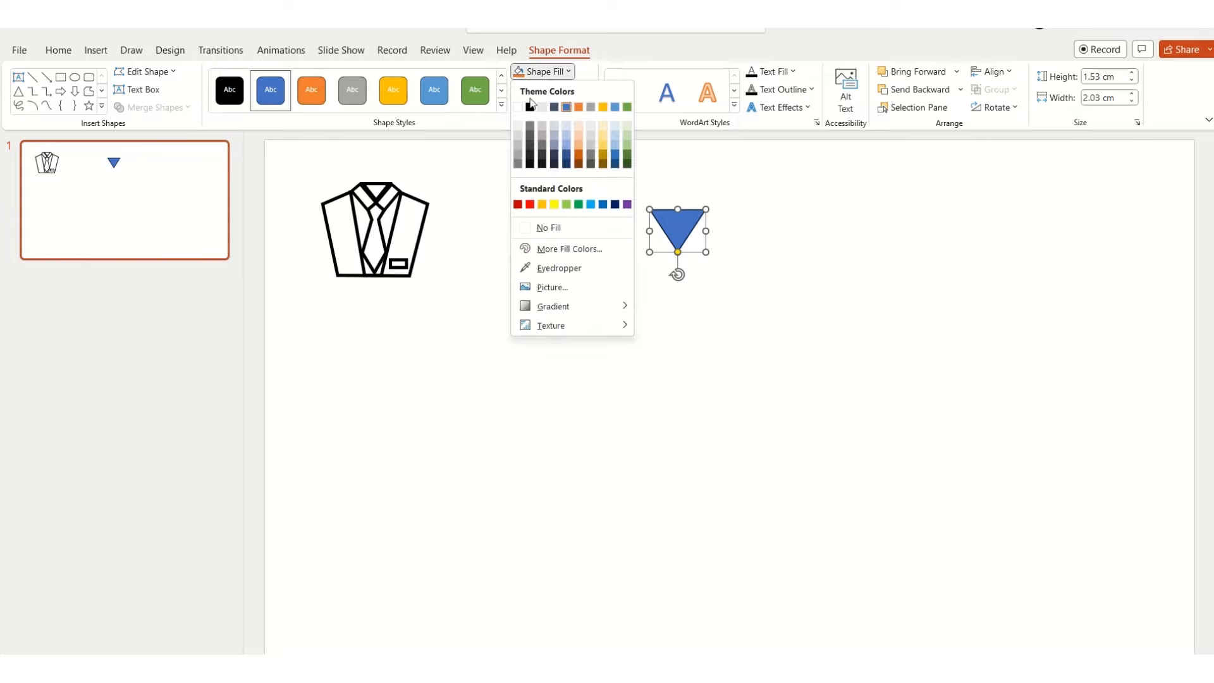
left_click(517, 107)
left_click(552, 89)
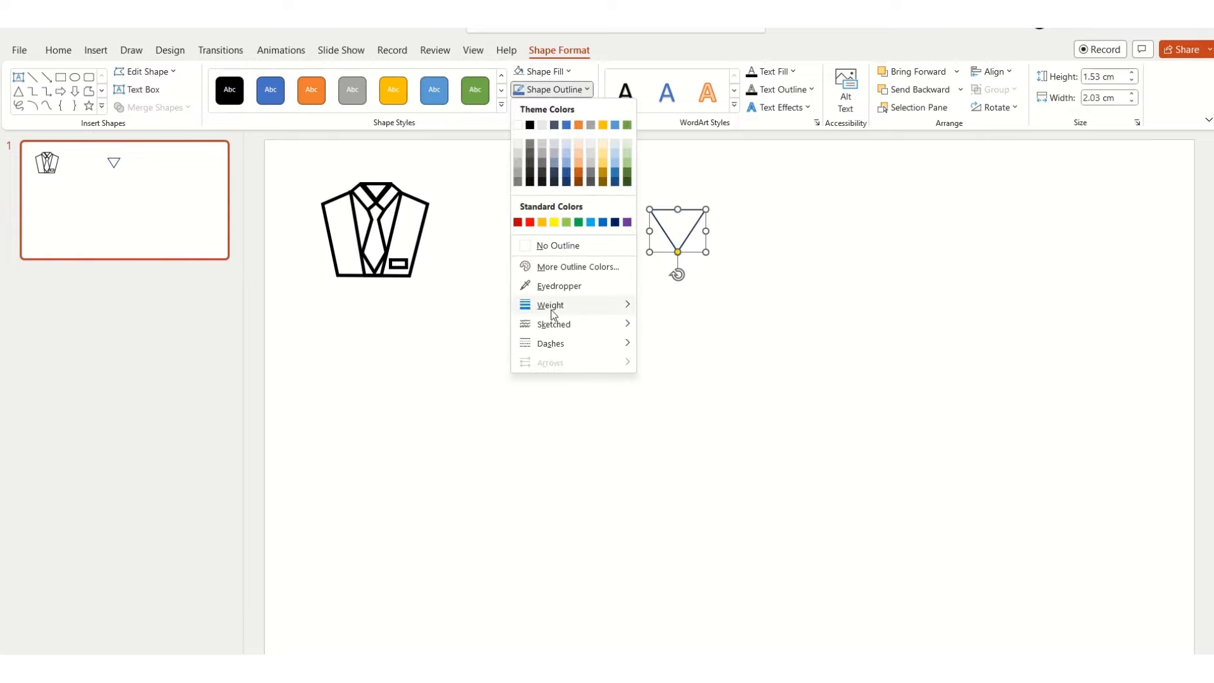
mouse_move(553, 314)
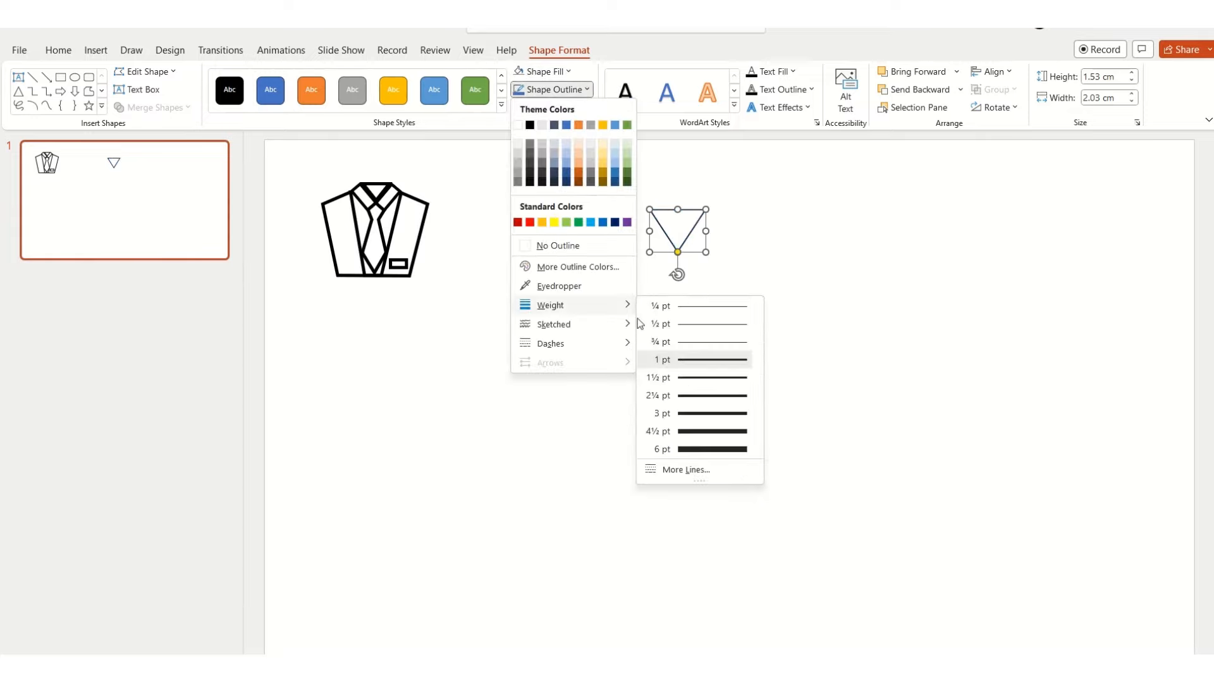
left_click(695, 412)
left_click(558, 90)
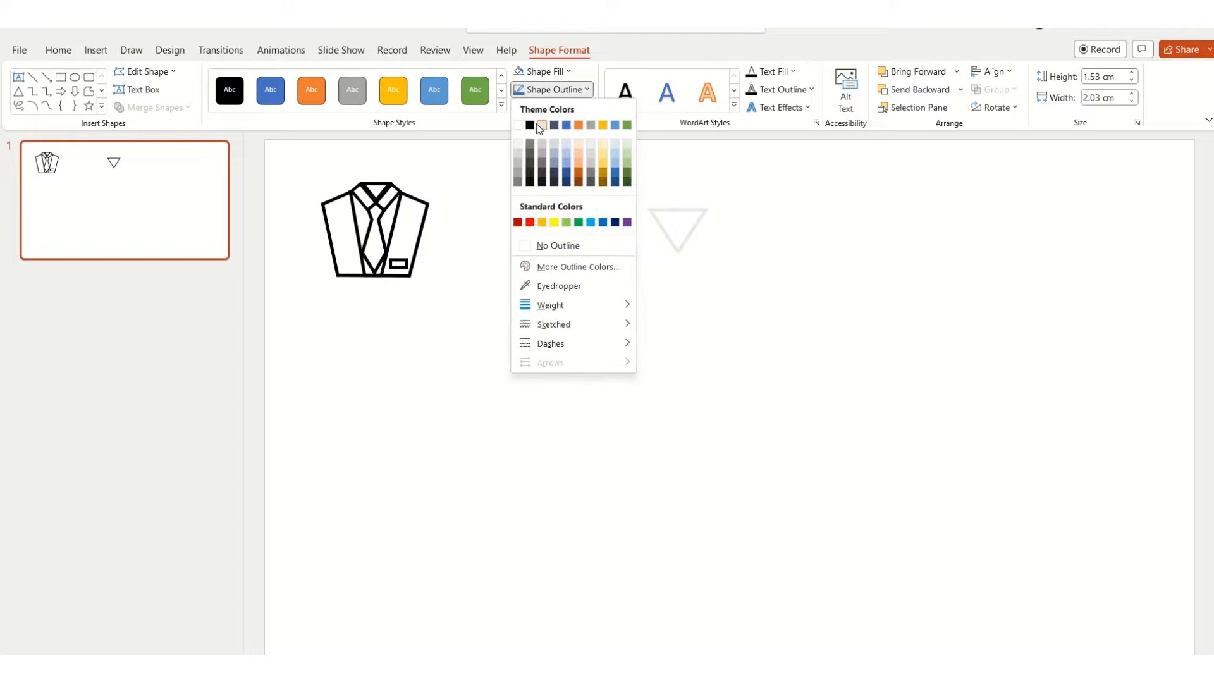
left_click(536, 123)
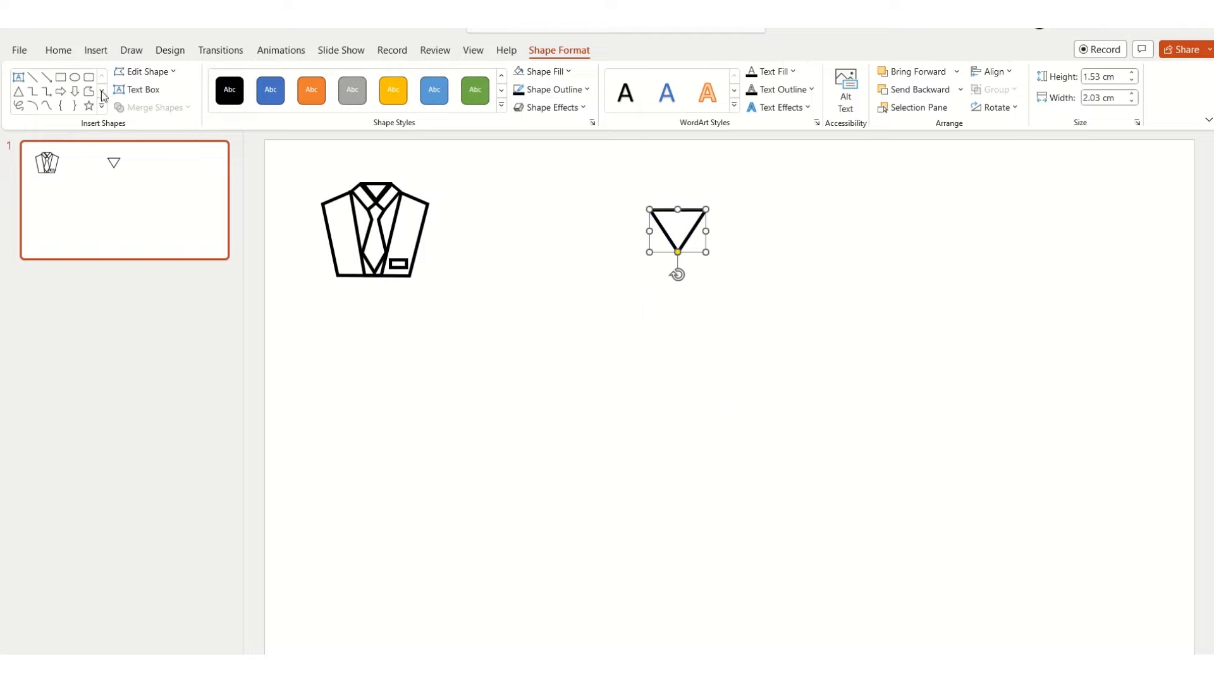
Step: Draw an upright rectangle about 2.1 cm high and 0.8 cm wide left of the triangle, with white fill and black 3 pt outline
left_click(61, 77)
left_click_drag(600, 210, 623, 268)
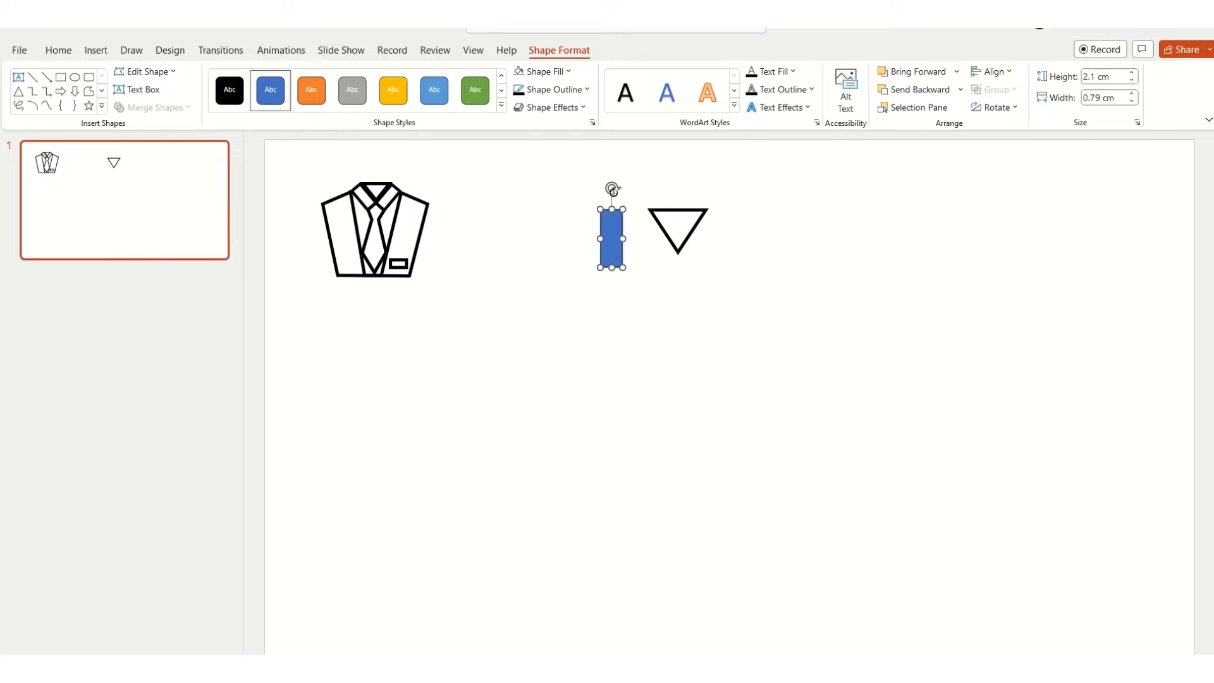
left_click(518, 90)
left_click(520, 72)
left_click(558, 94)
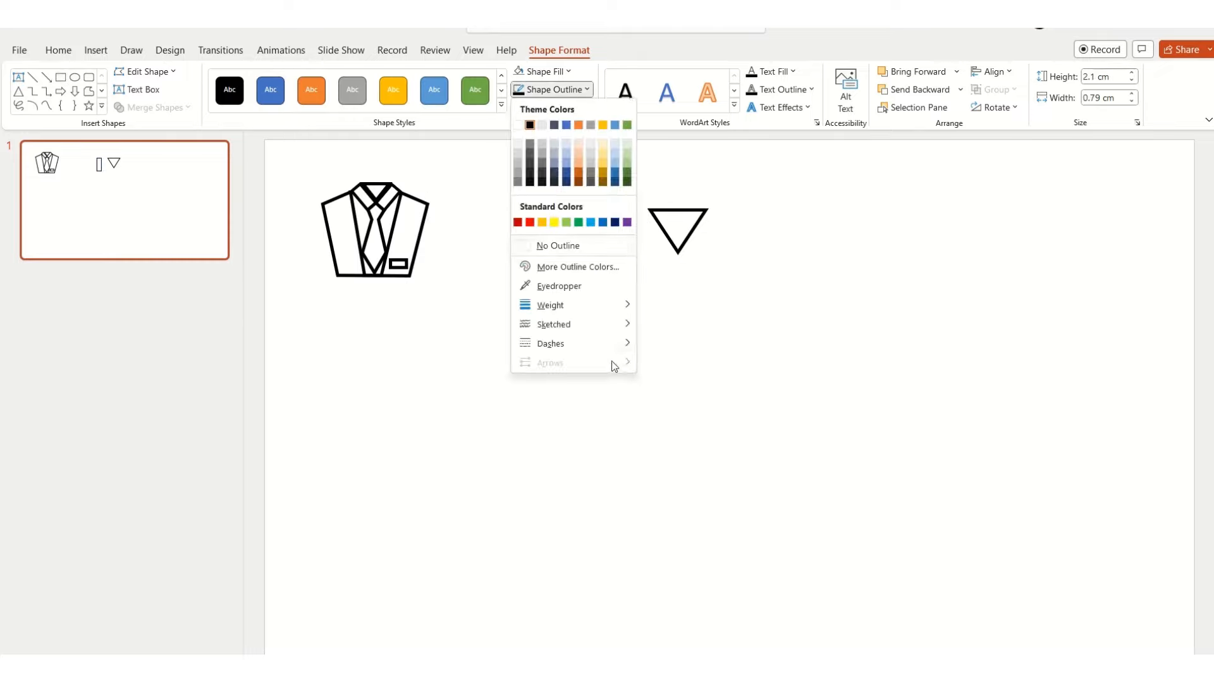
mouse_move(623, 306)
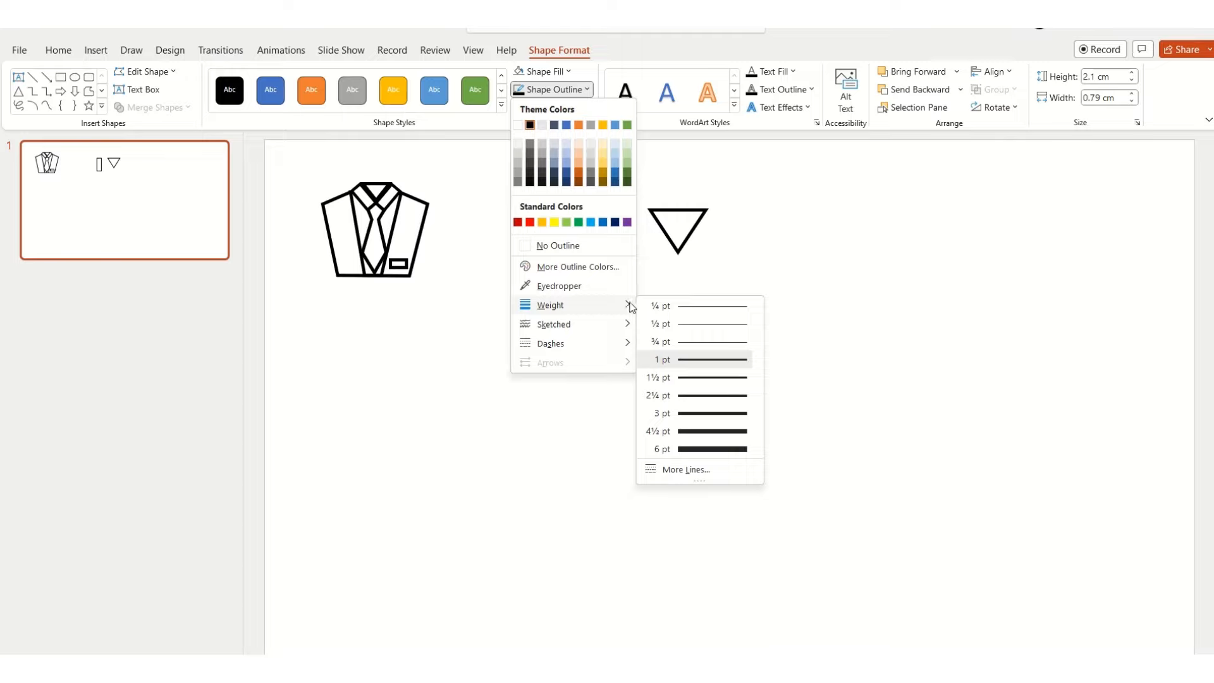
left_click(713, 413)
Step: Fit the rectangle along the triangle's left edge as a collar flap, tilted parallel to it and shortened to about 1.9 cm
left_click_drag(613, 184, 577, 195)
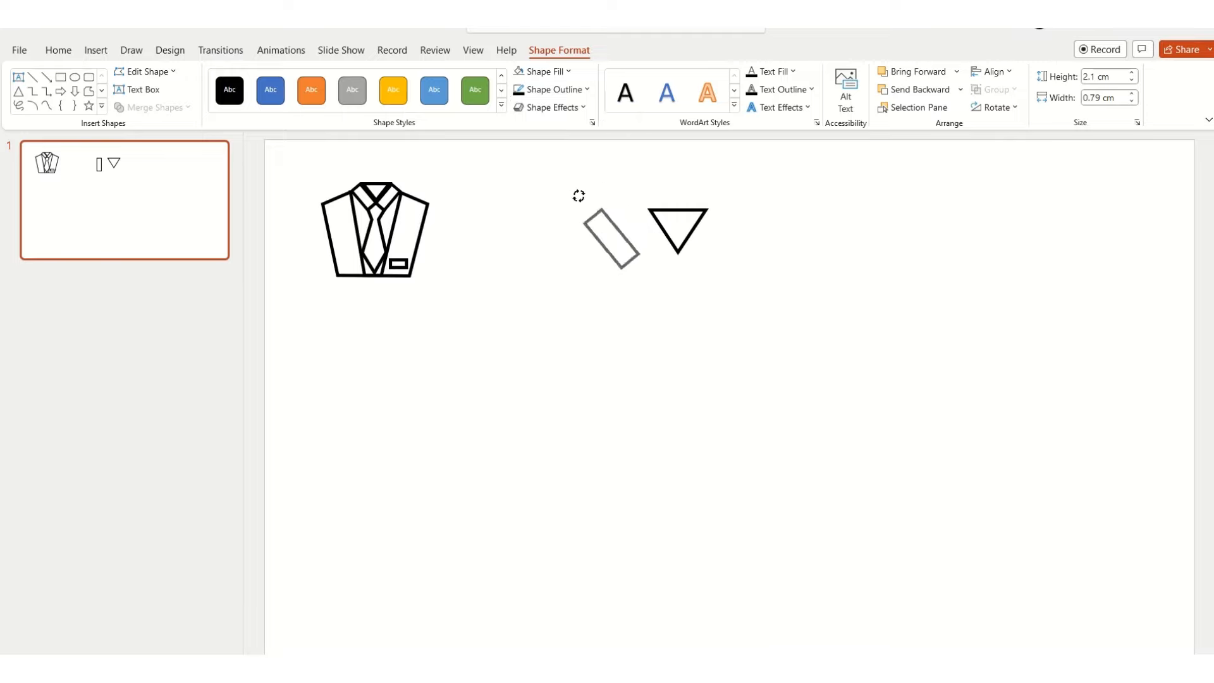
left_click_drag(606, 246, 658, 247)
left_click_drag(628, 198, 629, 196)
left_click_drag(668, 261, 663, 257)
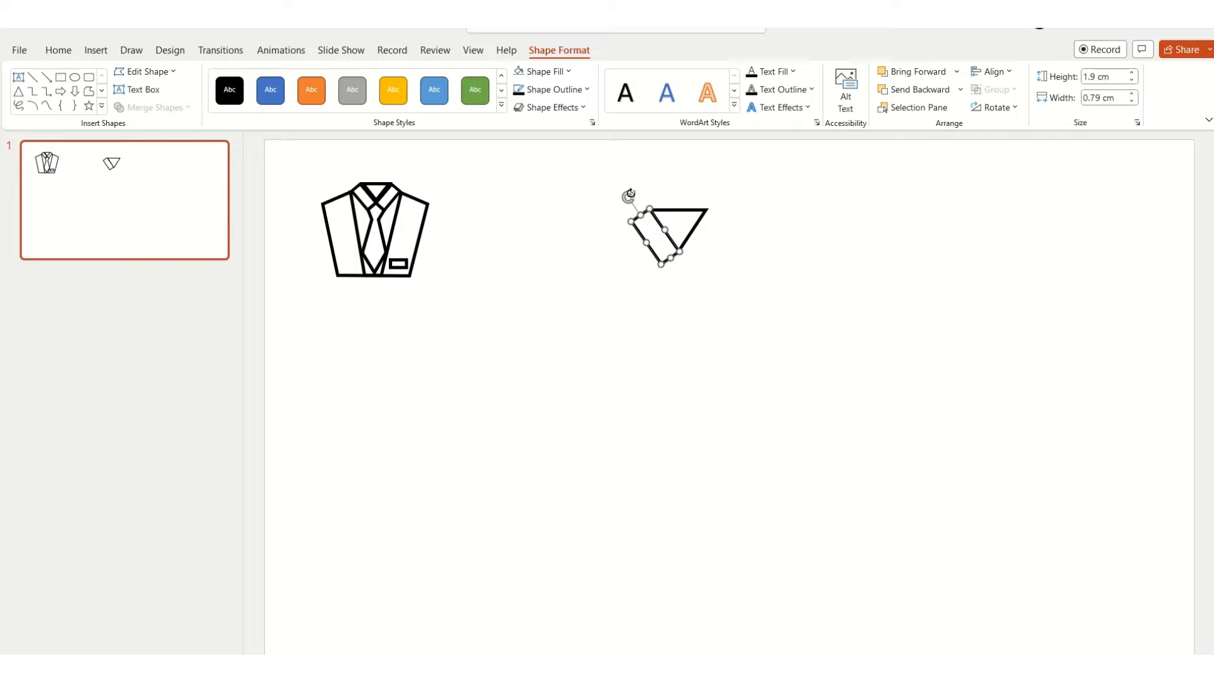
left_click_drag(629, 195, 629, 196)
Step: Duplicate the collar flap, flip the copy horizontally and place it along the triangle's right edge
key("ctrl+v")
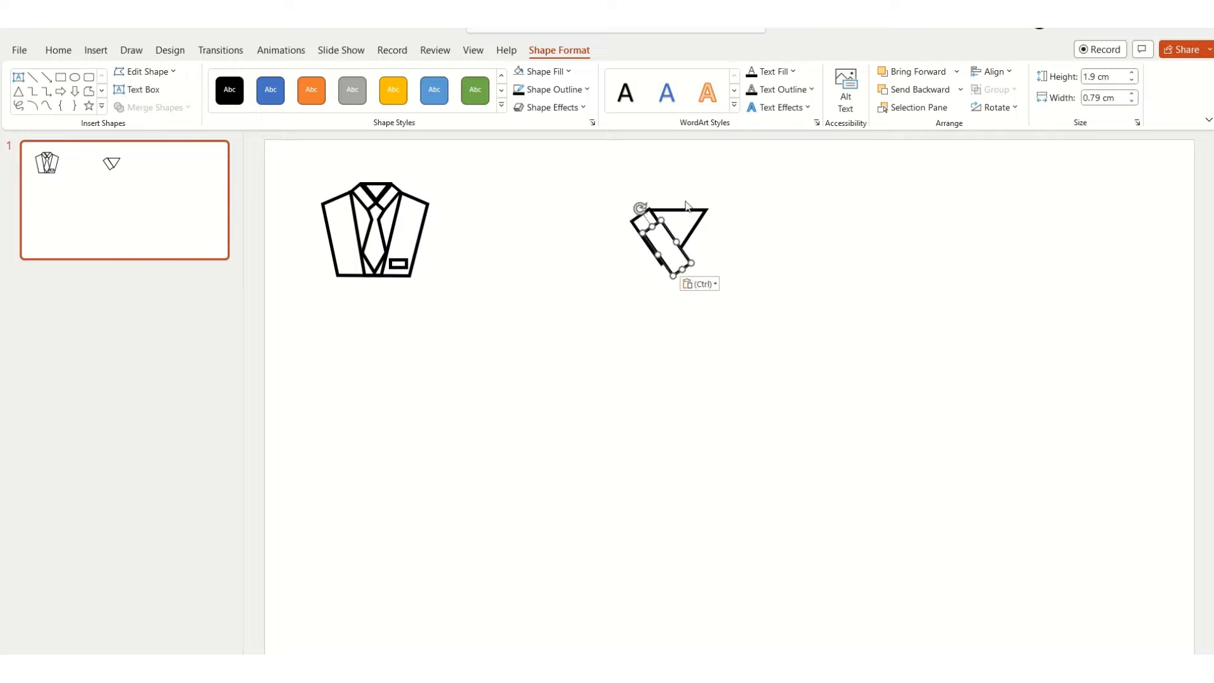
left_click(1015, 108)
left_click(1024, 185)
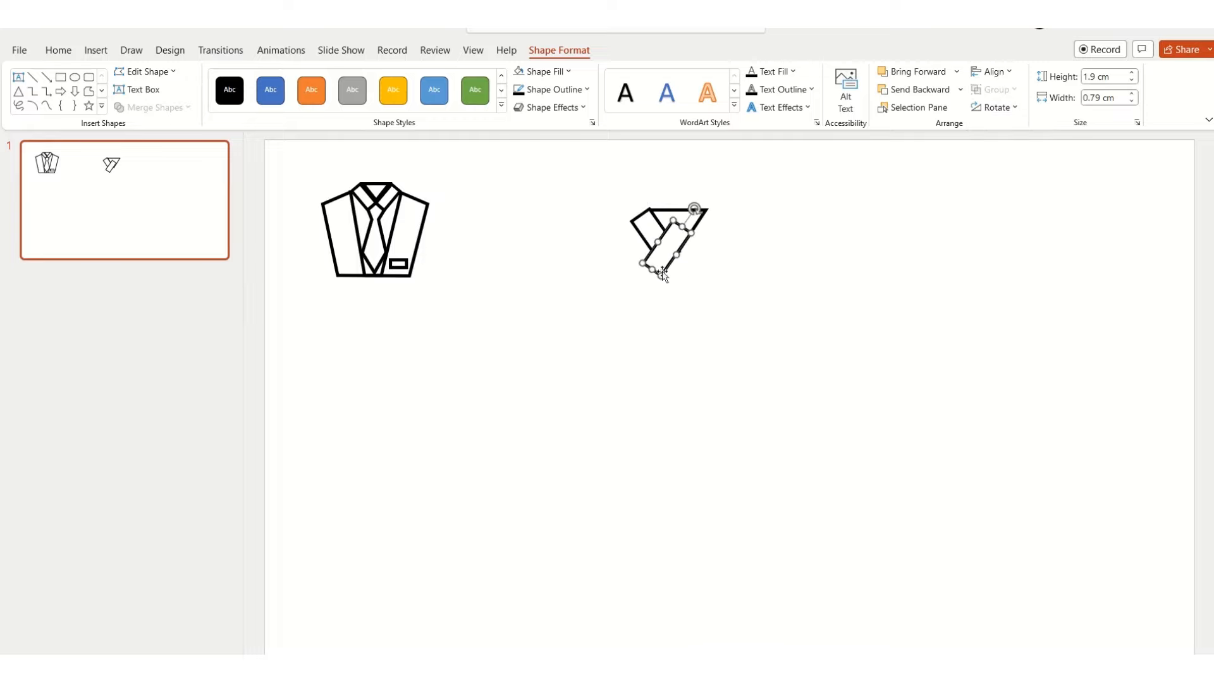
left_click_drag(669, 269, 702, 253)
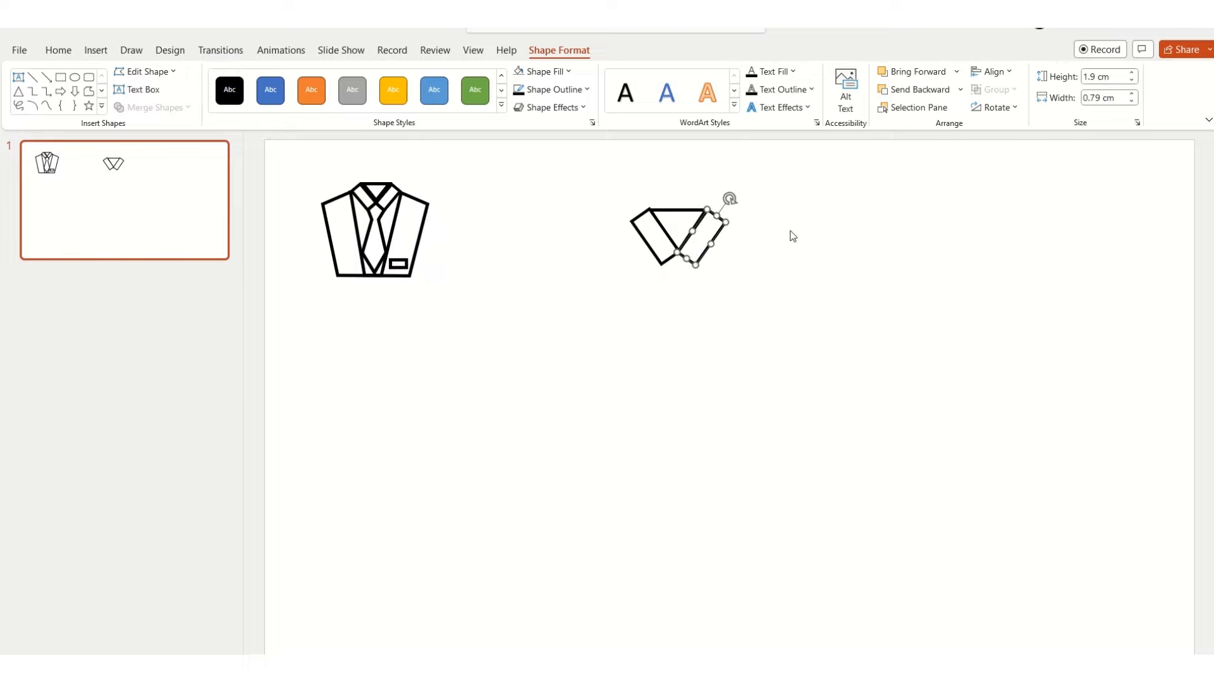
left_click(758, 290)
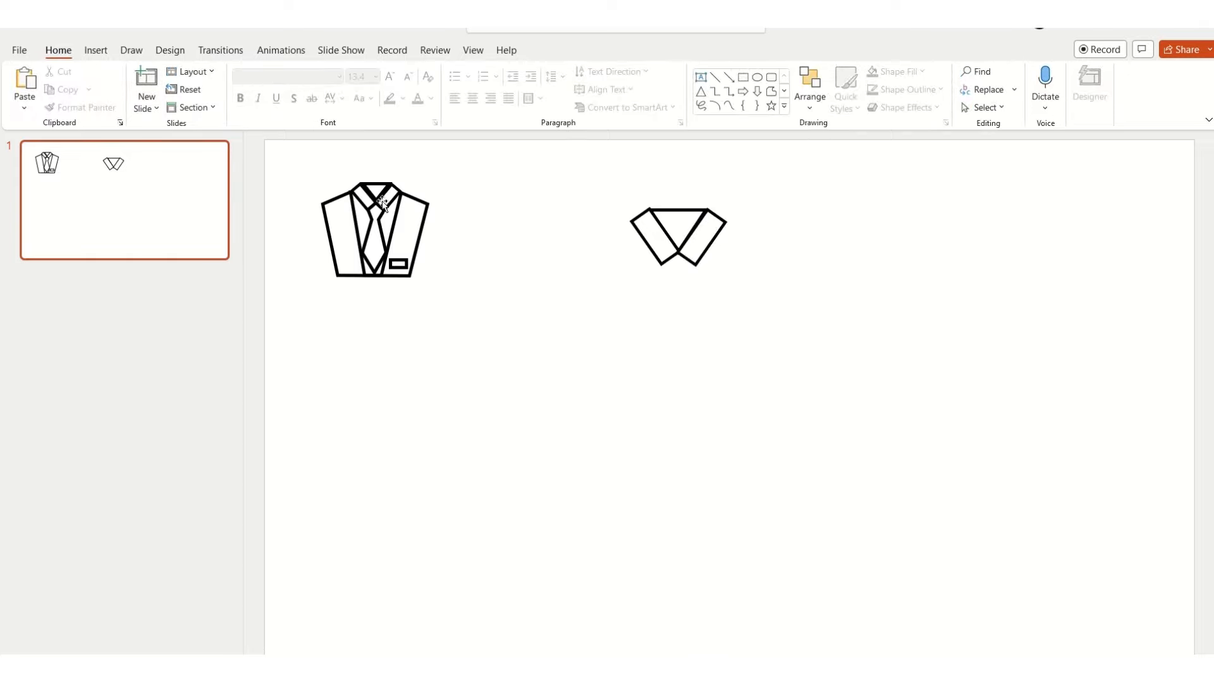
Step: Draw a closed freeform tie about 4.4 cm high and 1.4 cm wide, hanging from where the two collar flaps meet
left_click(100, 52)
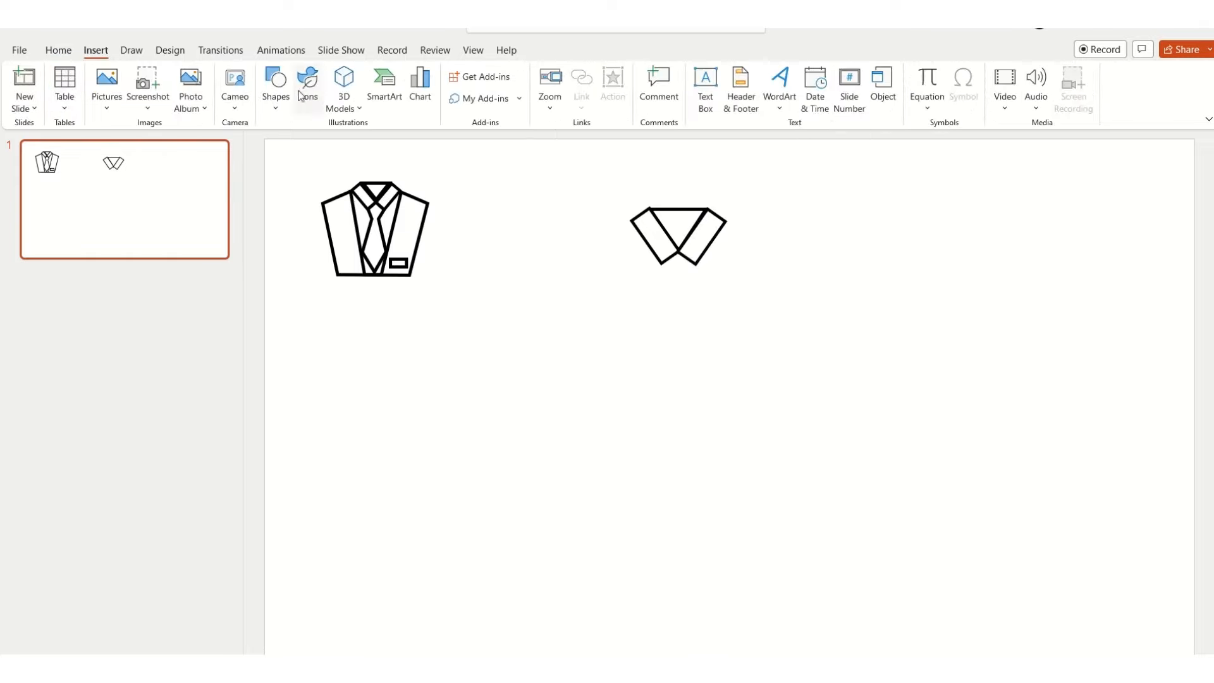
left_click(276, 89)
left_click(414, 202)
left_click(677, 252)
left_click_drag(662, 265, 674, 286)
left_click(674, 280)
left_click(659, 298)
left_click(678, 371)
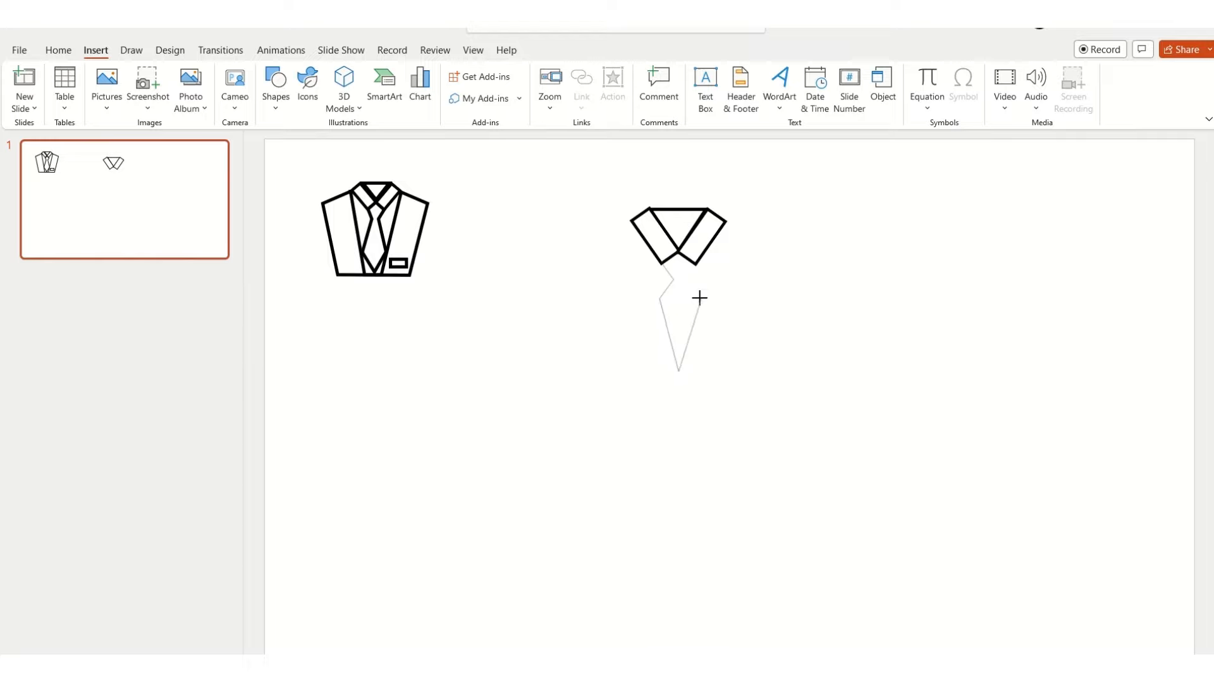
left_click(697, 298)
left_click(682, 278)
left_click(679, 253)
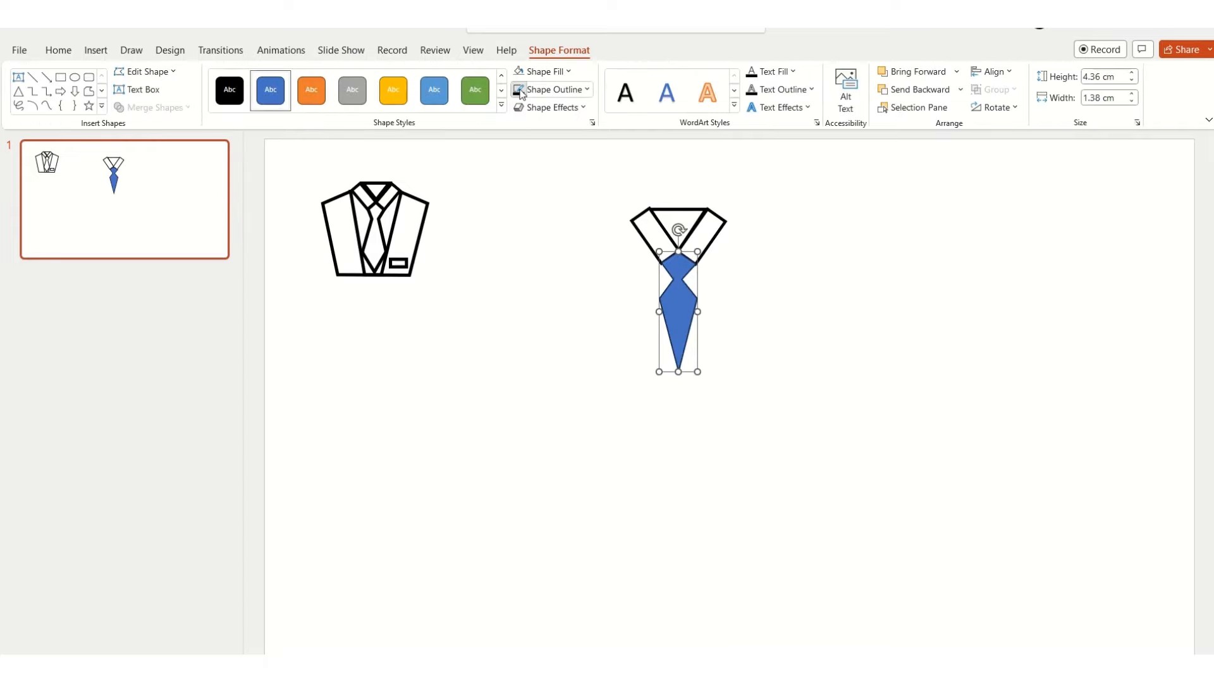
Step: Give the tie a black 3 pt outline and a white fill
left_click(538, 90)
mouse_move(612, 306)
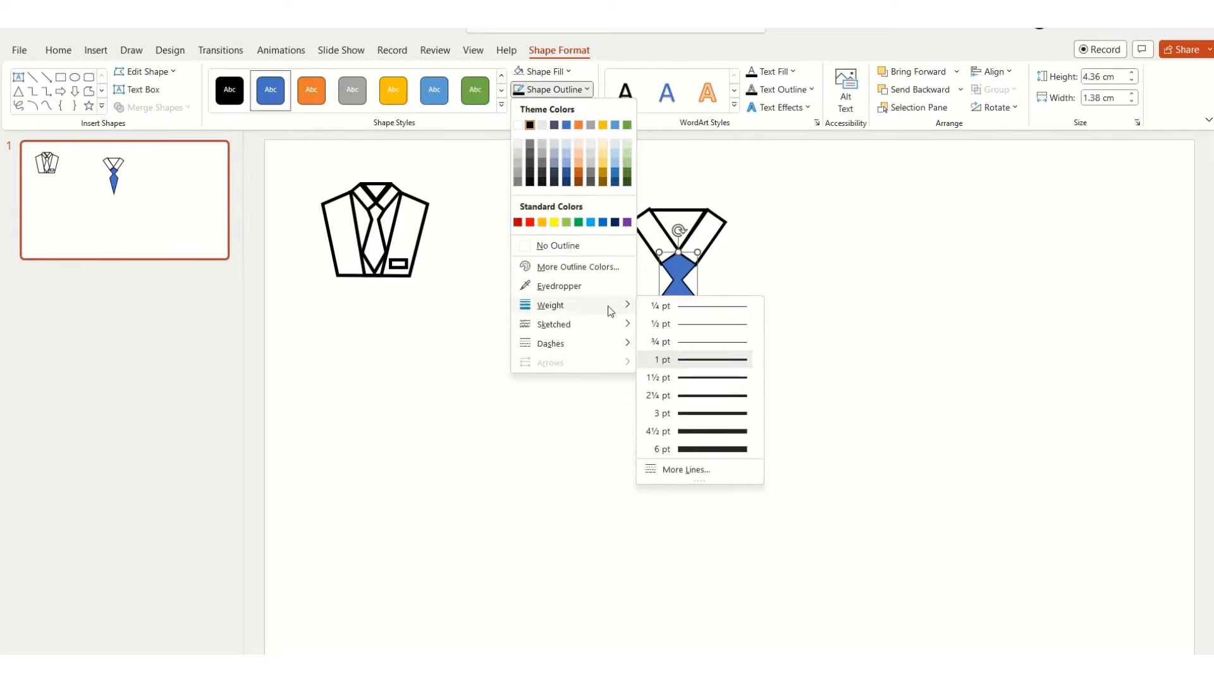
left_click(700, 412)
left_click(543, 71)
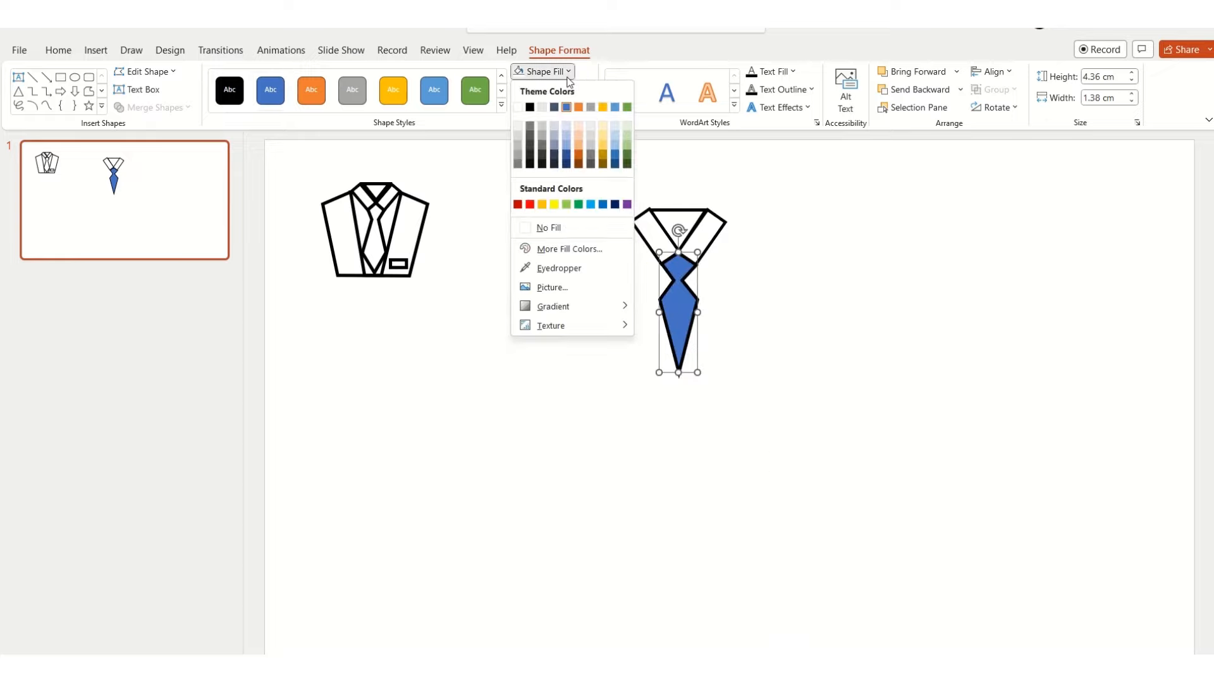
left_click(518, 107)
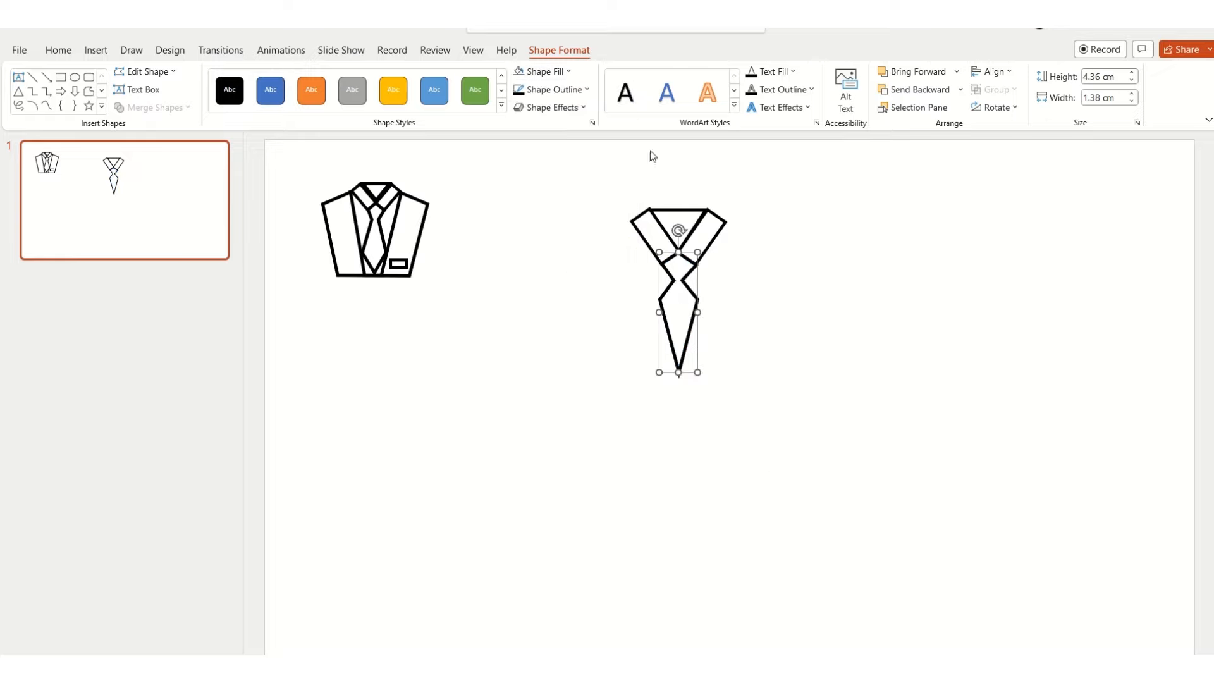
Step: Edit the tie's points, moving its right corner slightly outward and adjusting the two points below the knot
left_click(175, 72)
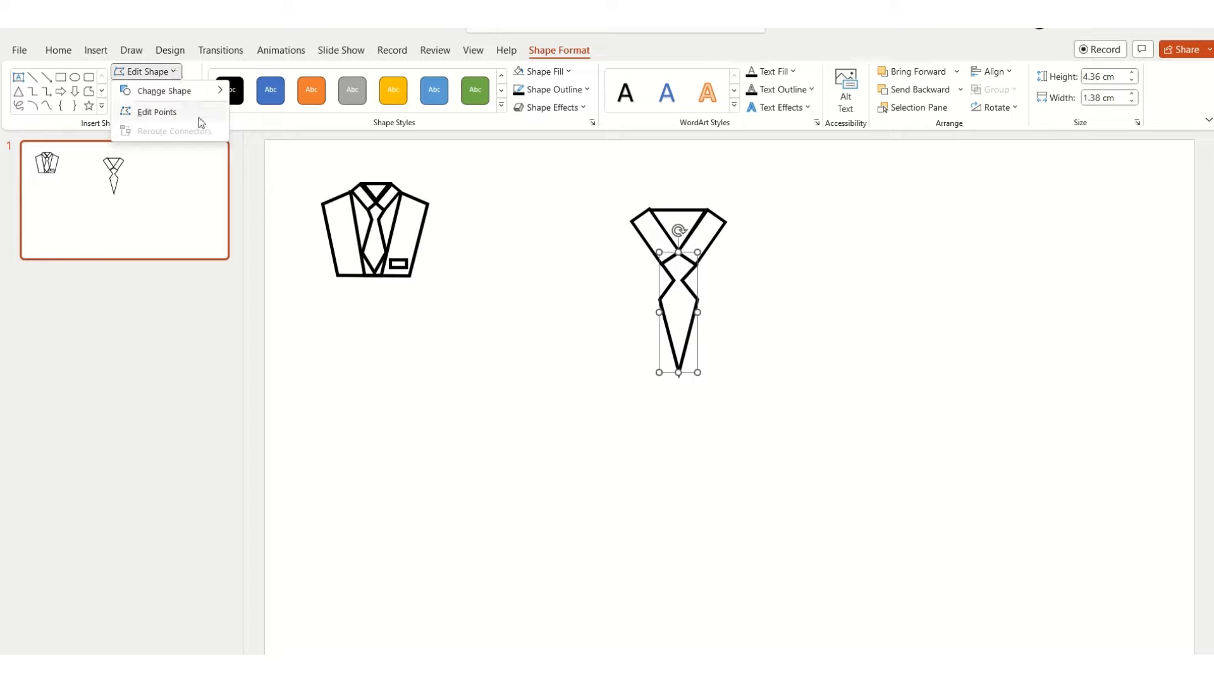
left_click(156, 112)
left_click(696, 299)
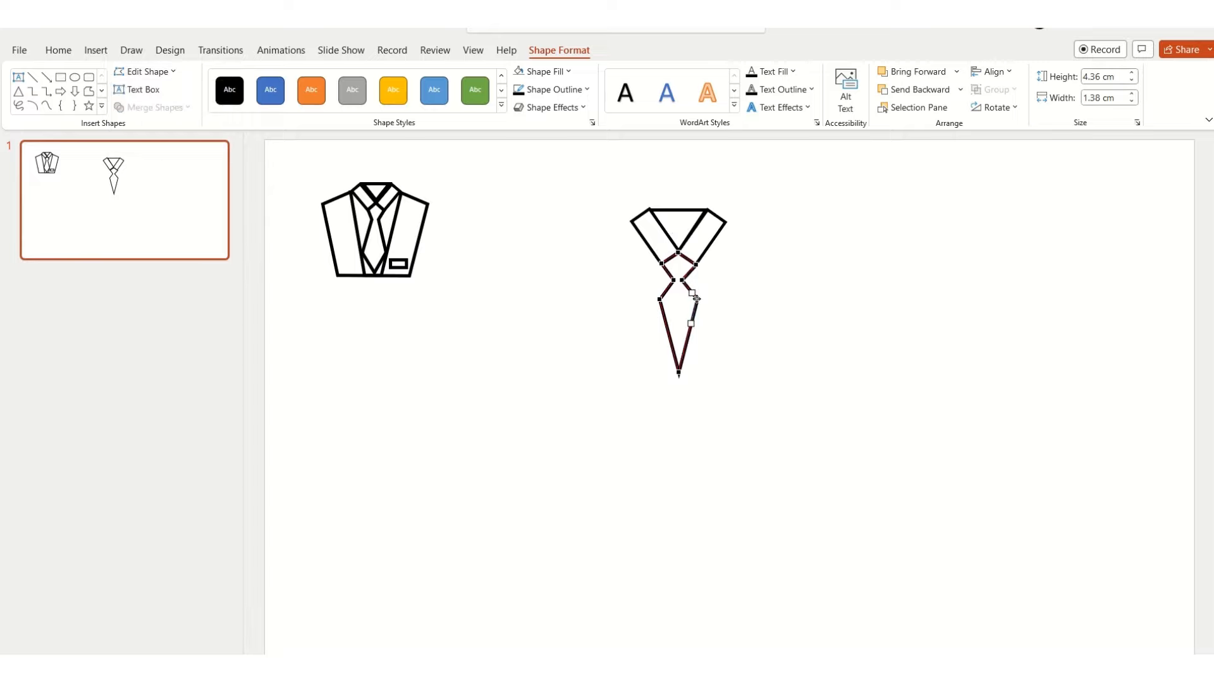
left_click_drag(696, 297, 698, 297)
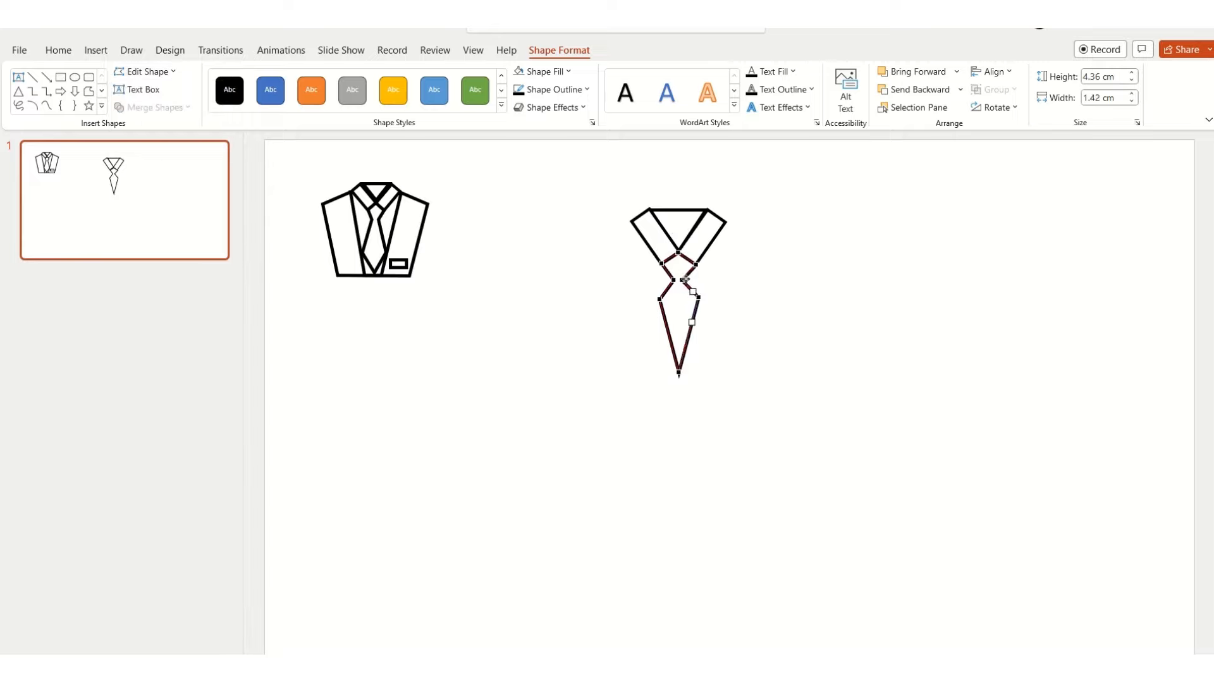
left_click(683, 280)
left_click(670, 280)
left_click(613, 220)
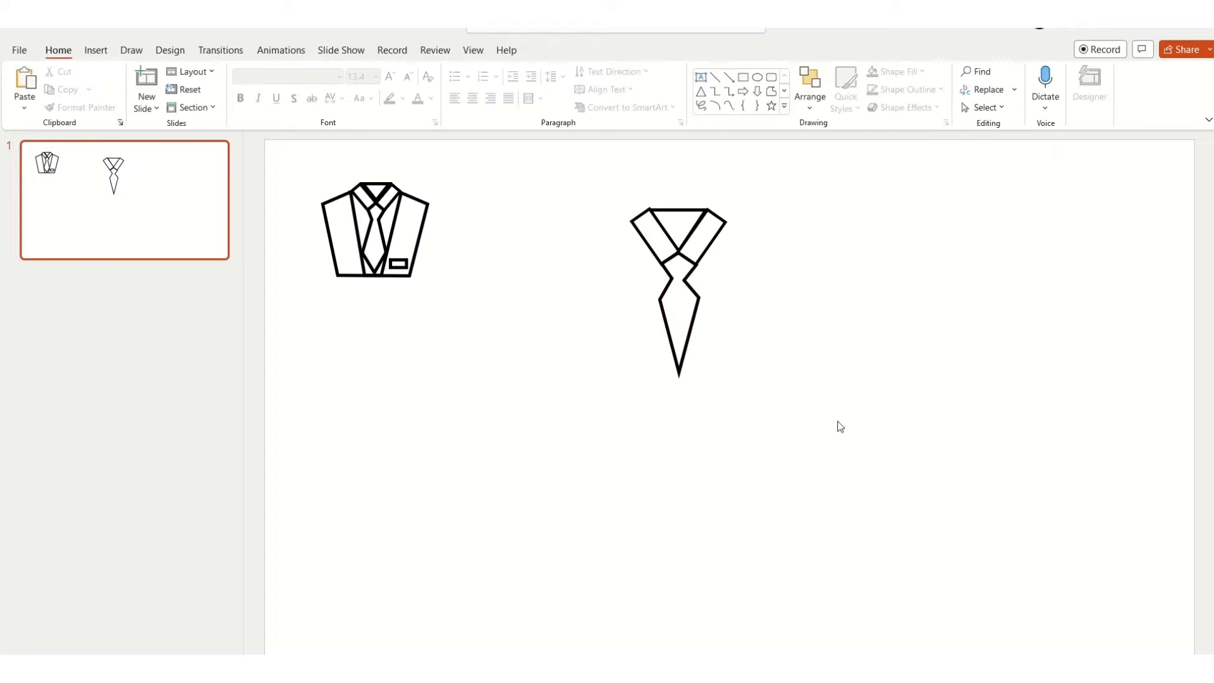
Step: Select all shapes of the finished suit icon and start saving them as a picture
left_click(385, 219)
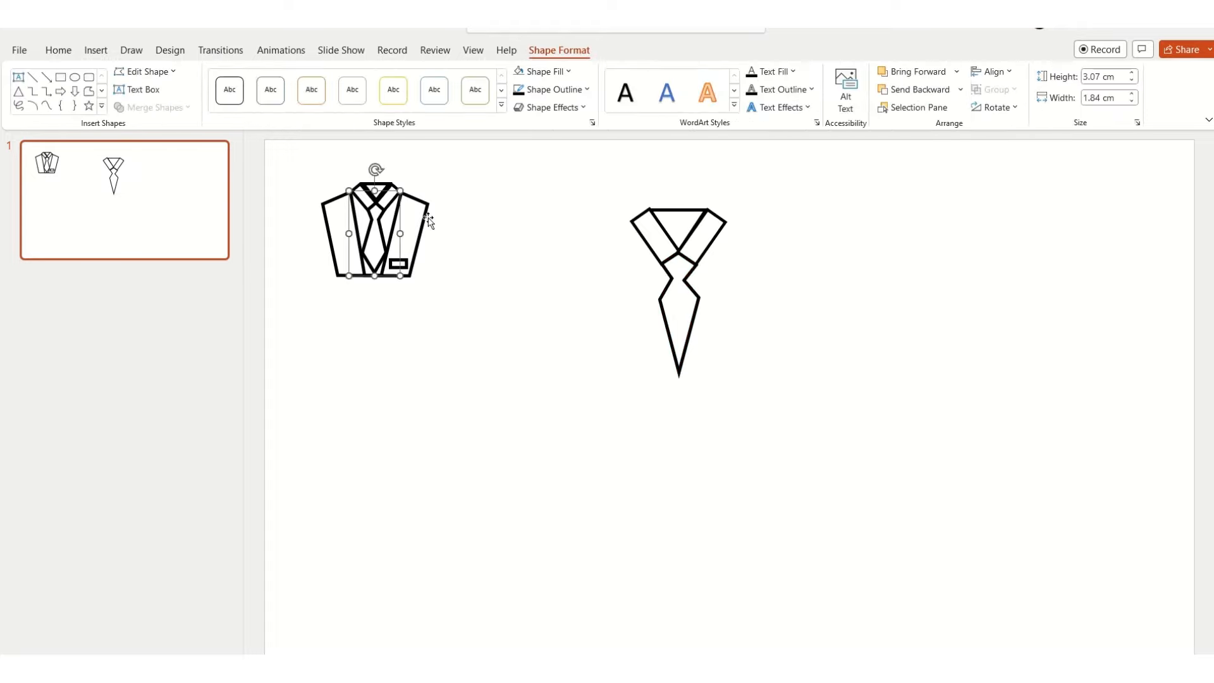
left_click(396, 227)
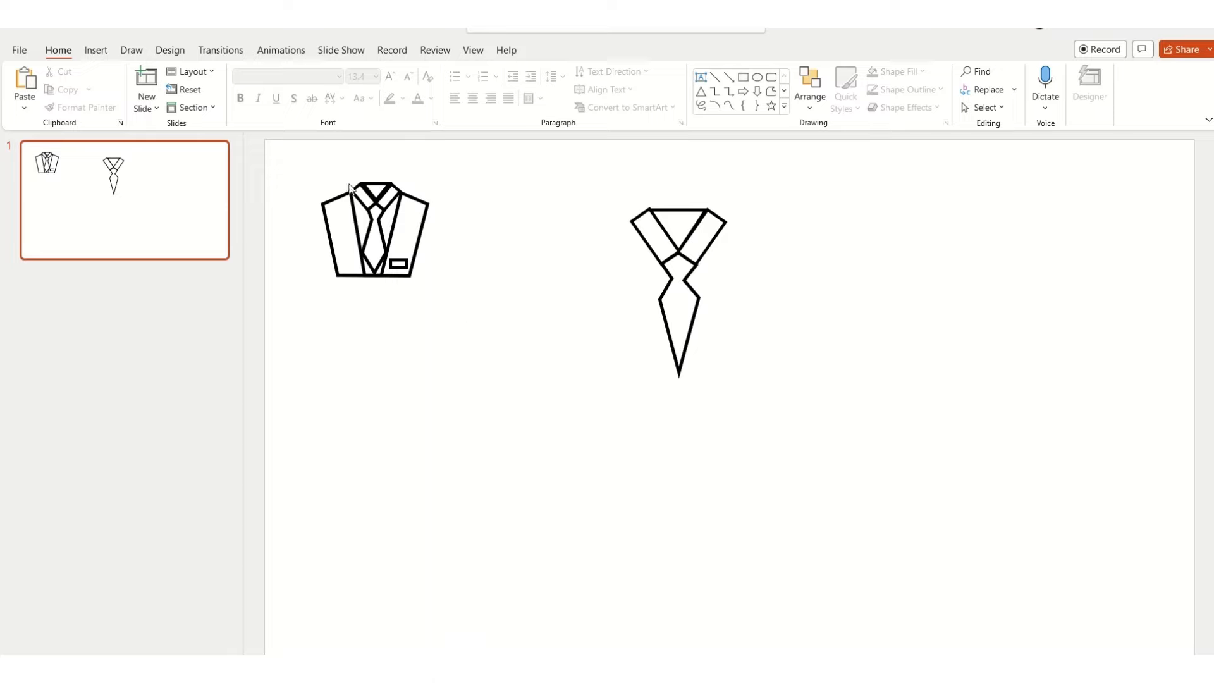
left_click_drag(275, 155, 523, 367)
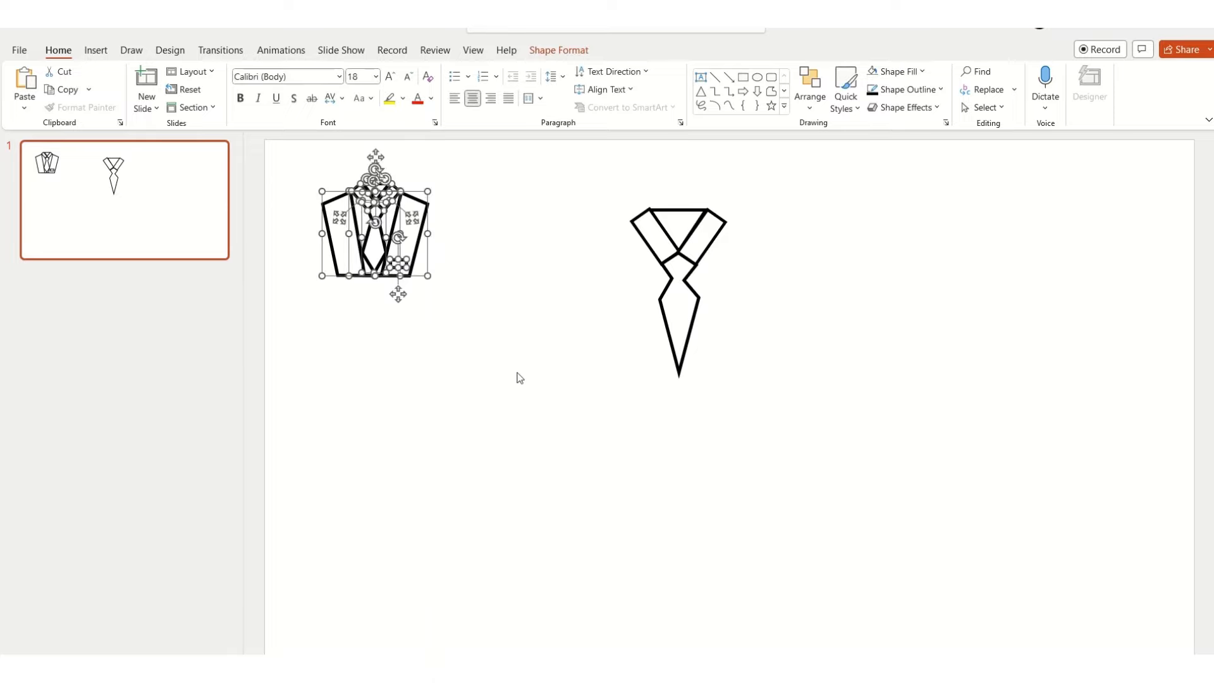
right_click(390, 222)
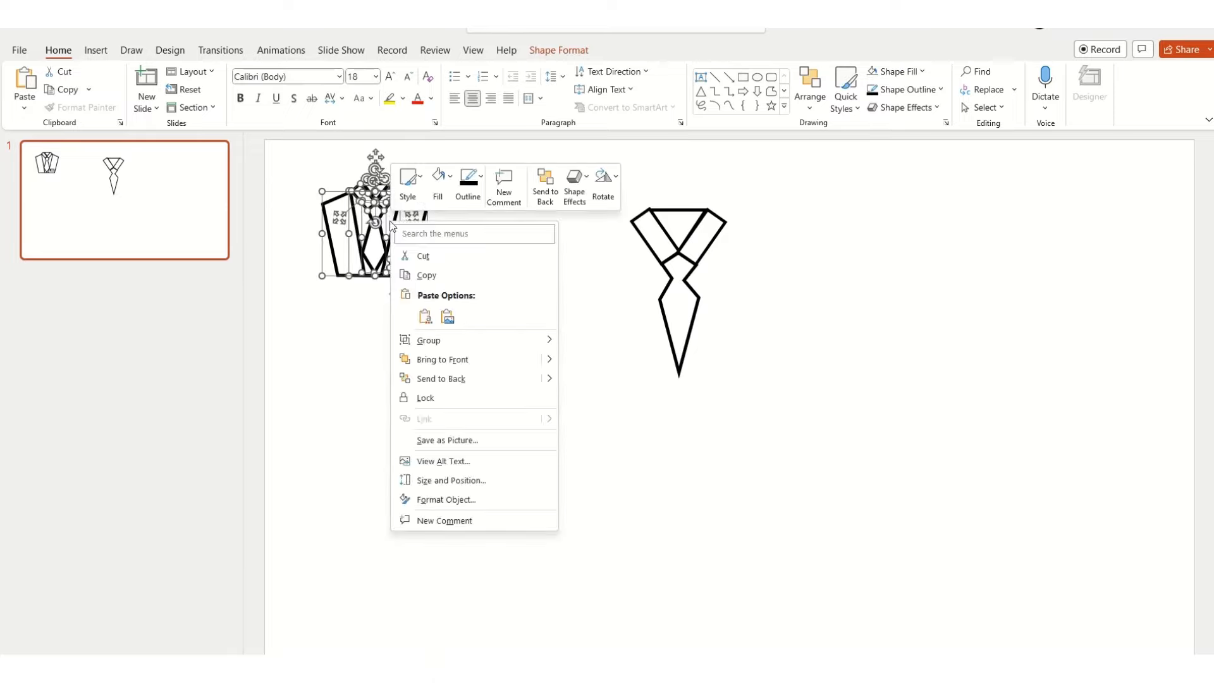
left_click(460, 443)
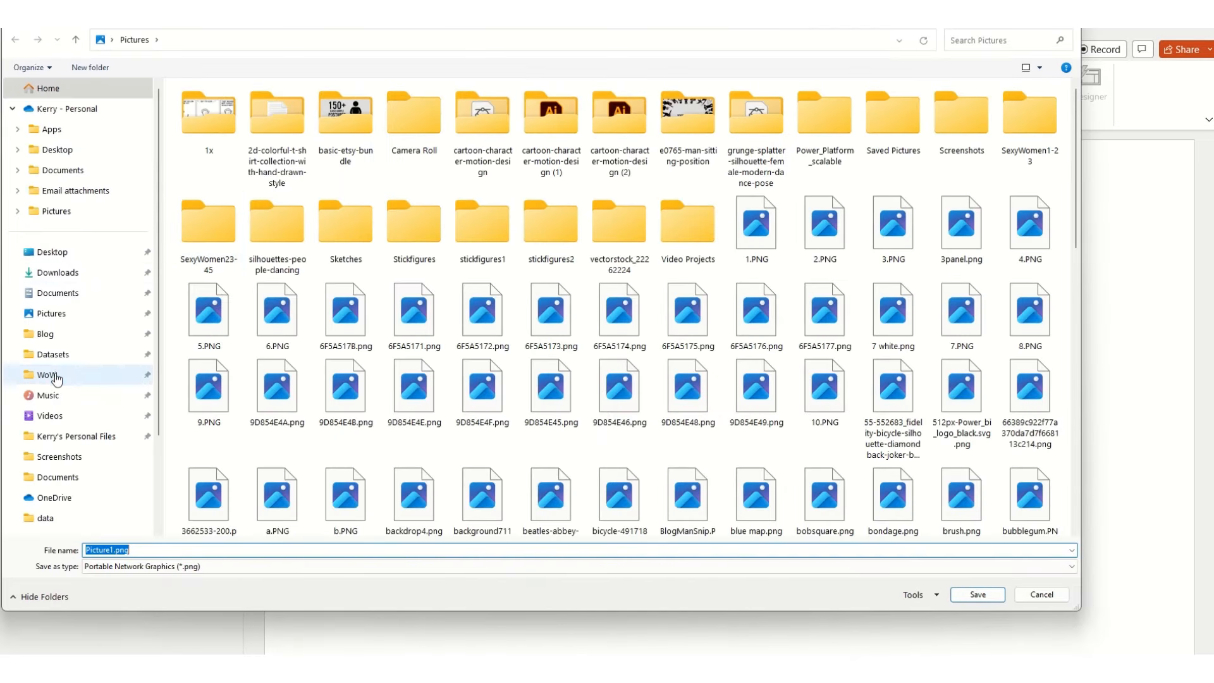
Step: Save the suit picture in the WoW folder as a Scalable Vector Graphics file named ExampleSuit
left_click(56, 375)
left_click(126, 566)
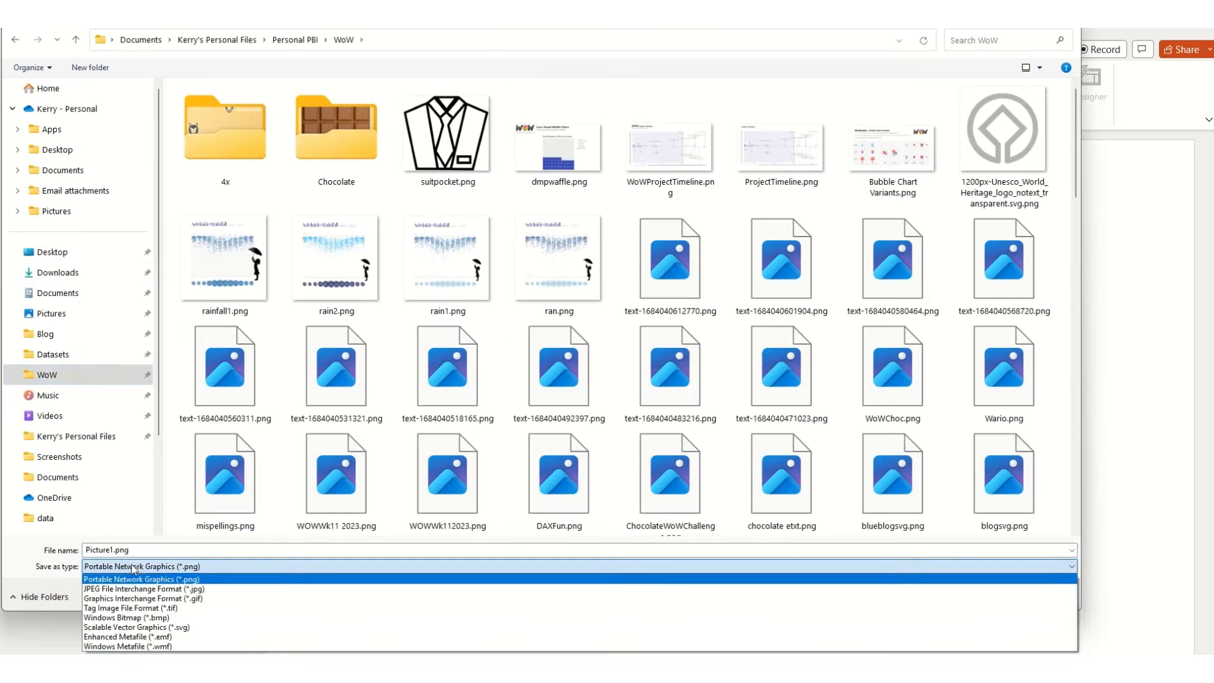
left_click(175, 628)
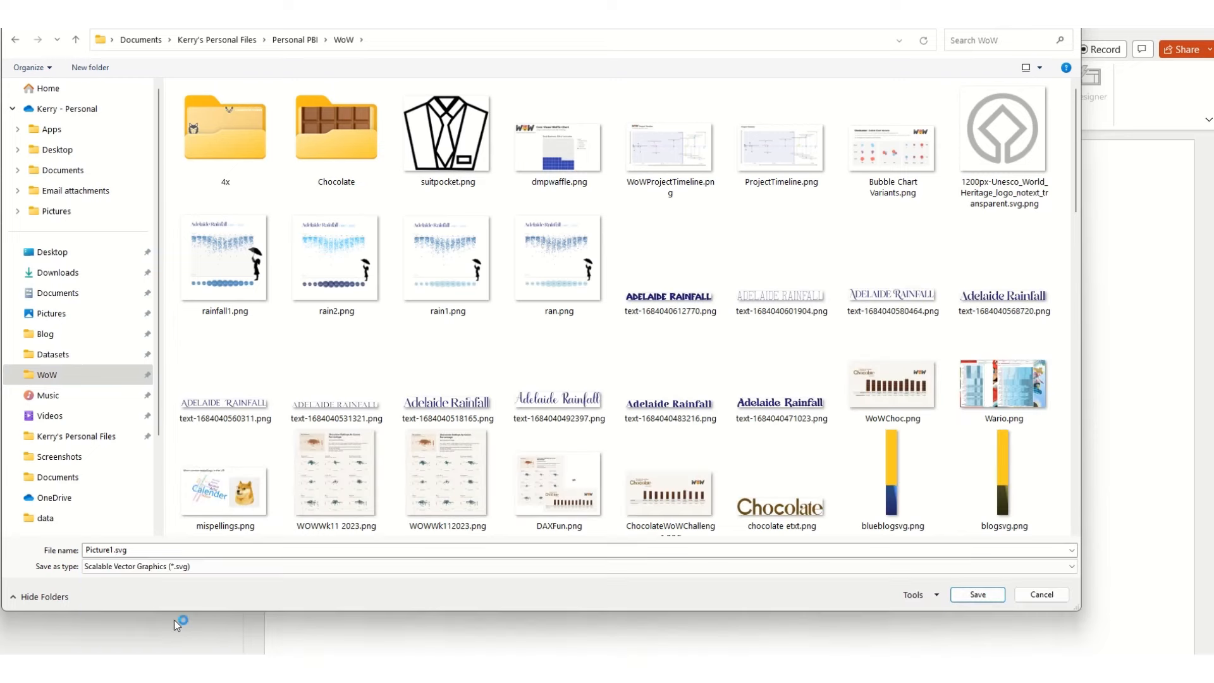
left_click(114, 550)
left_click_drag(114, 550, 67, 551)
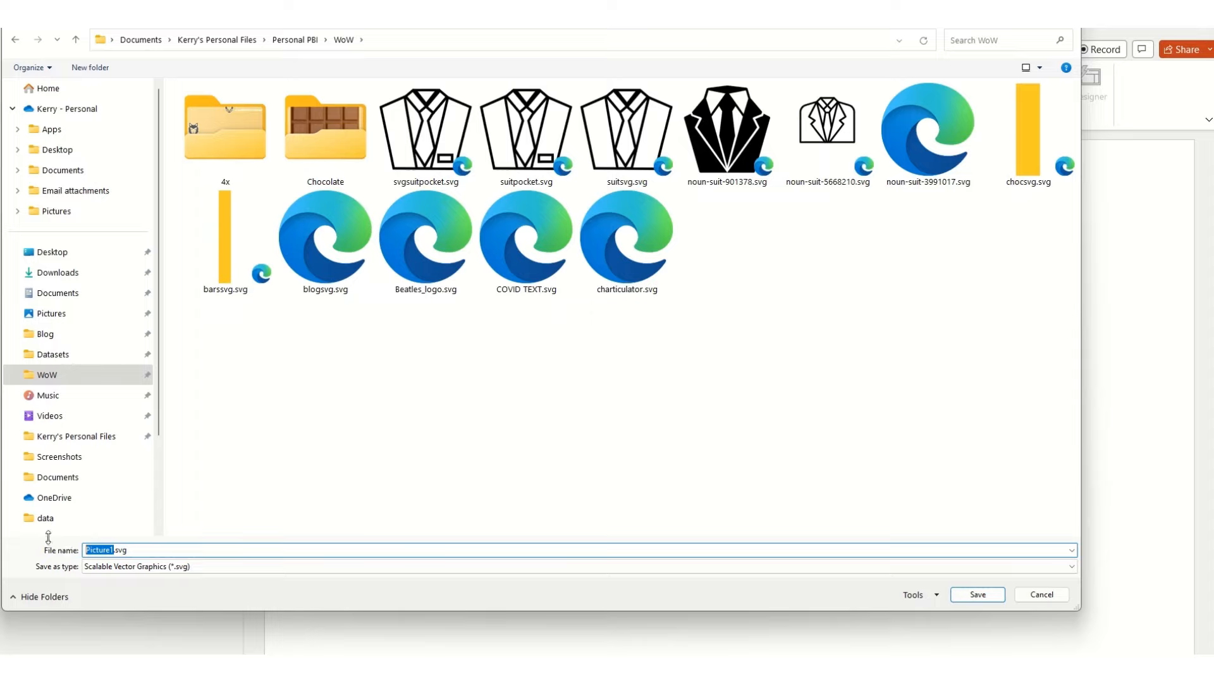
type("Exampl")
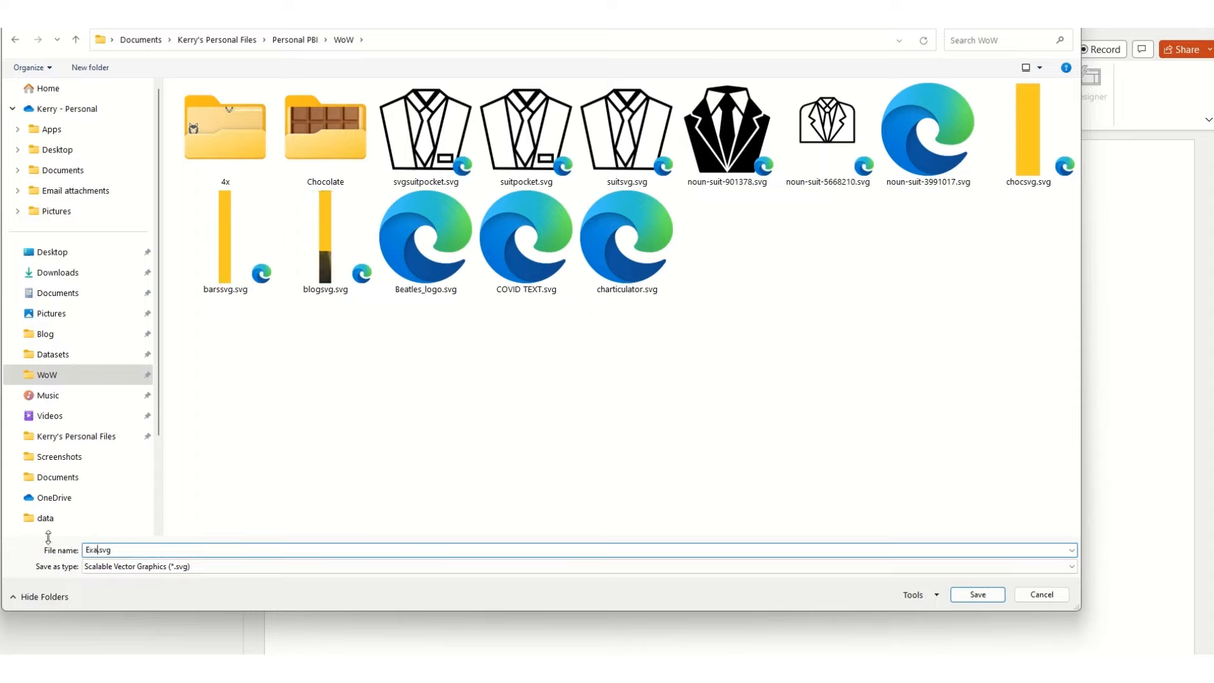
type("eSuit")
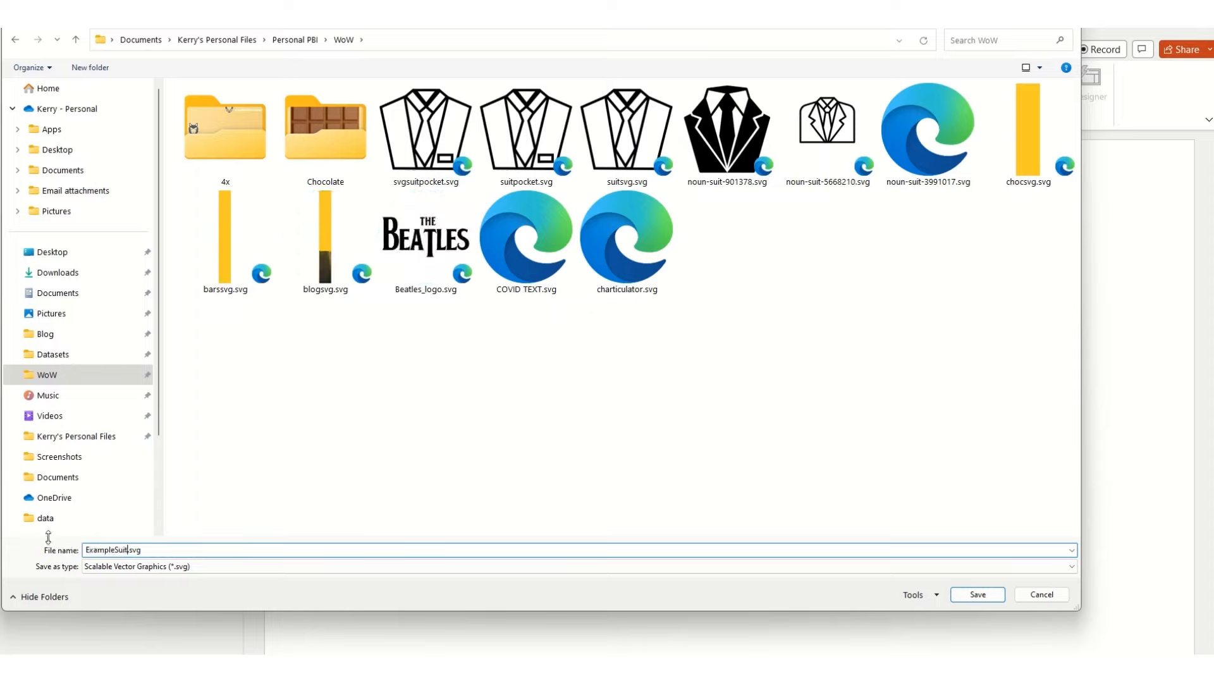
left_click(978, 595)
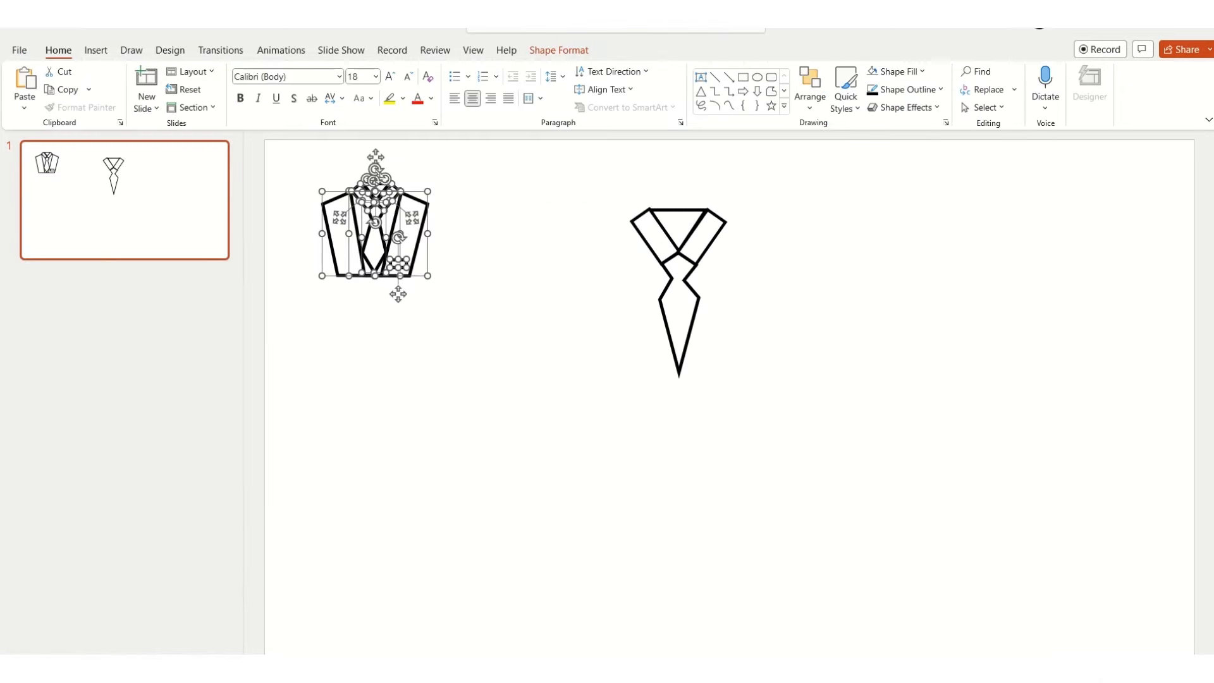
Step: Switch to File Explorer, open ExampleSuit.svg in the browser and view its page source with line wrap on
key("alt+Tab")
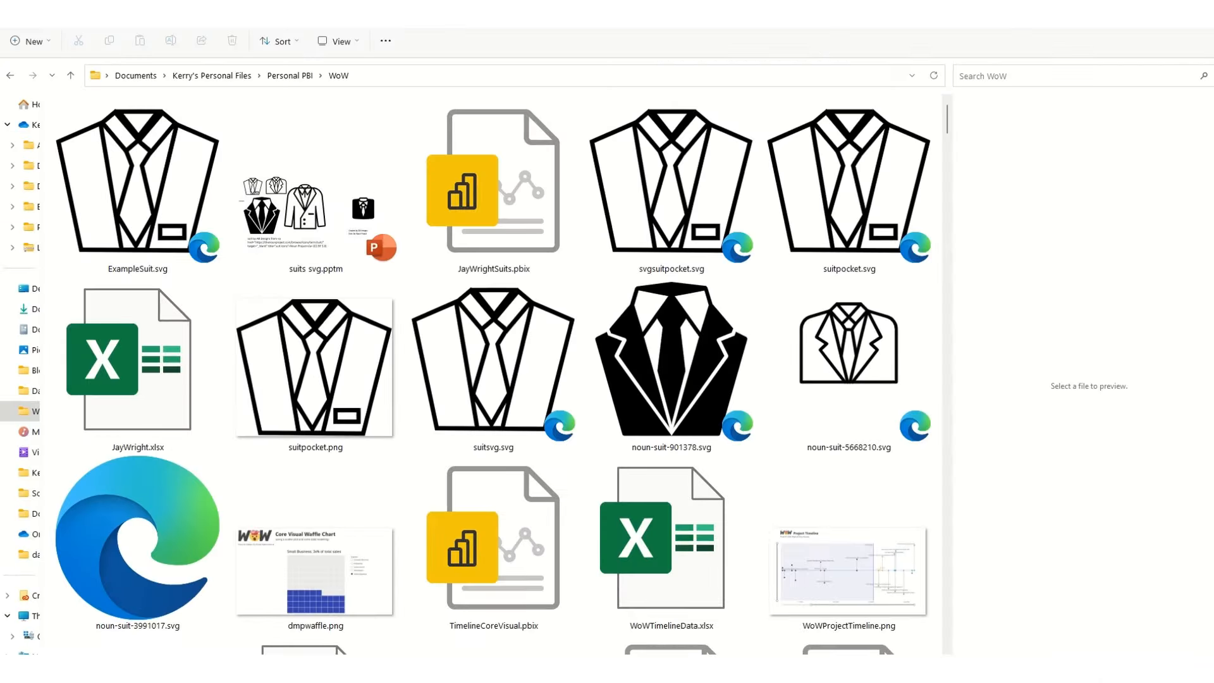
left_click(121, 186)
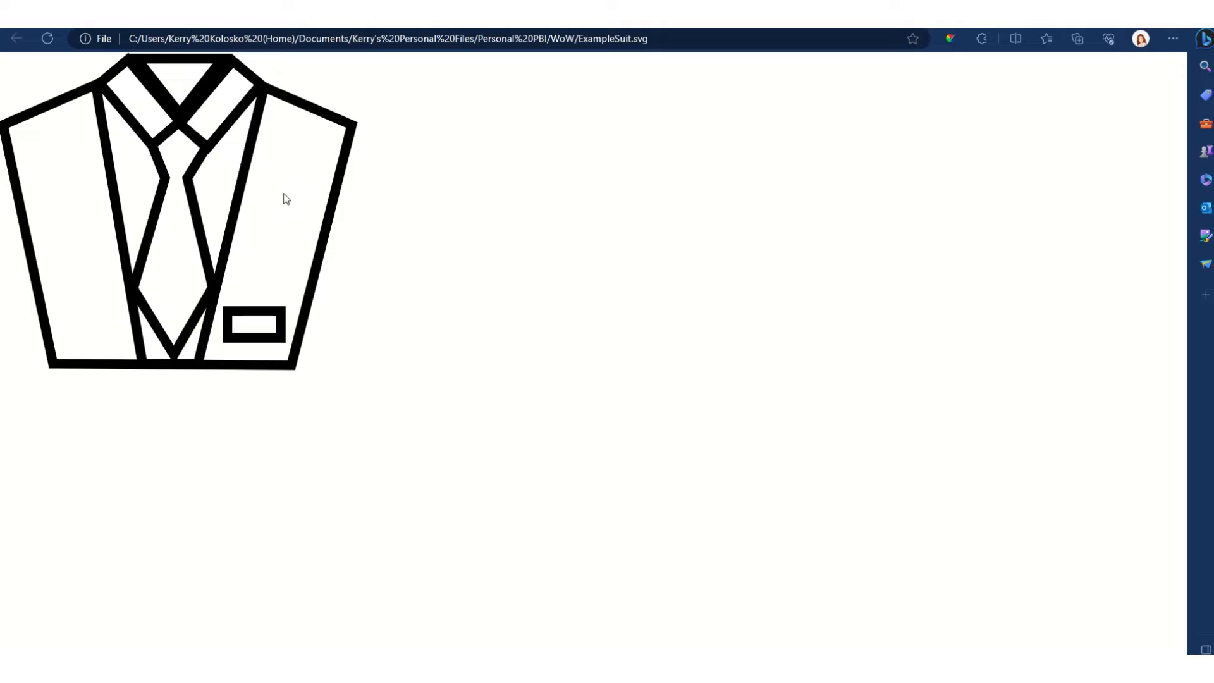
right_click(118, 121)
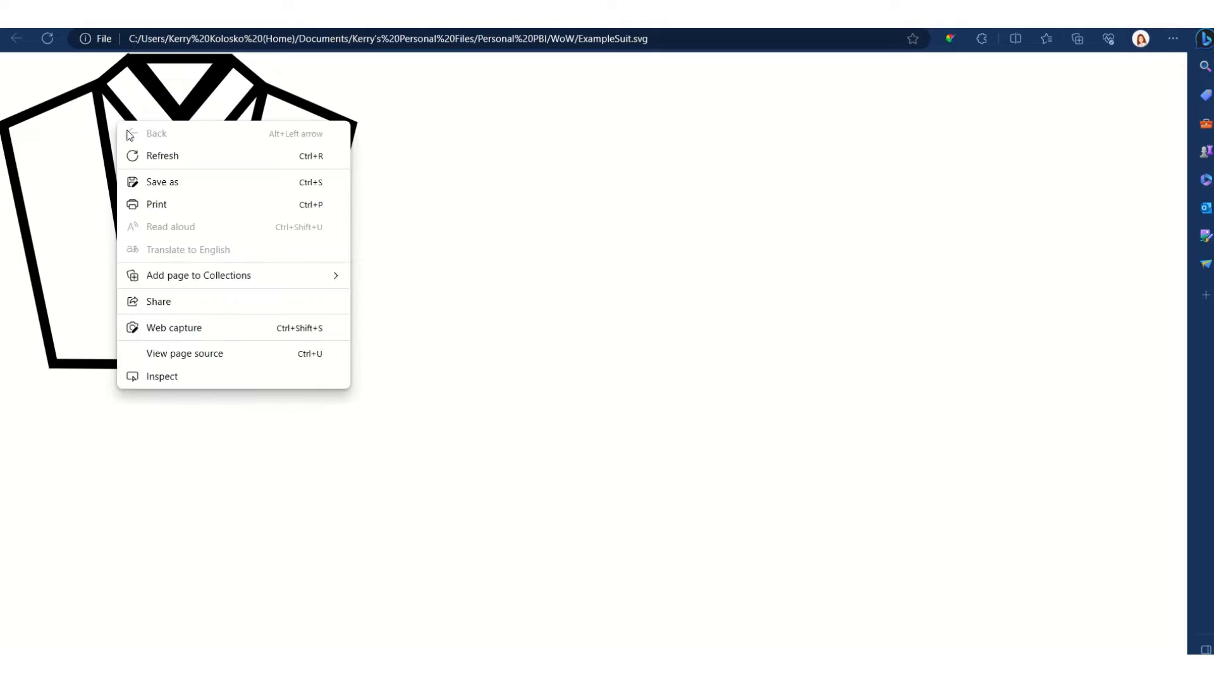
left_click(186, 359)
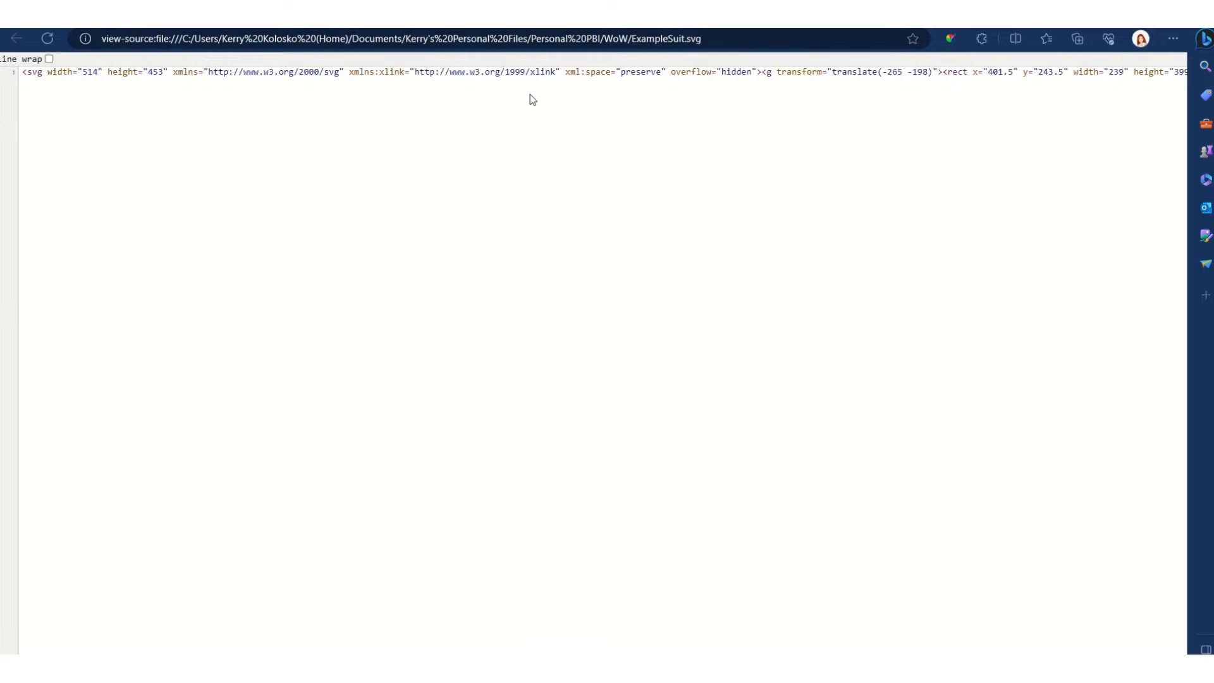
left_click(25, 60)
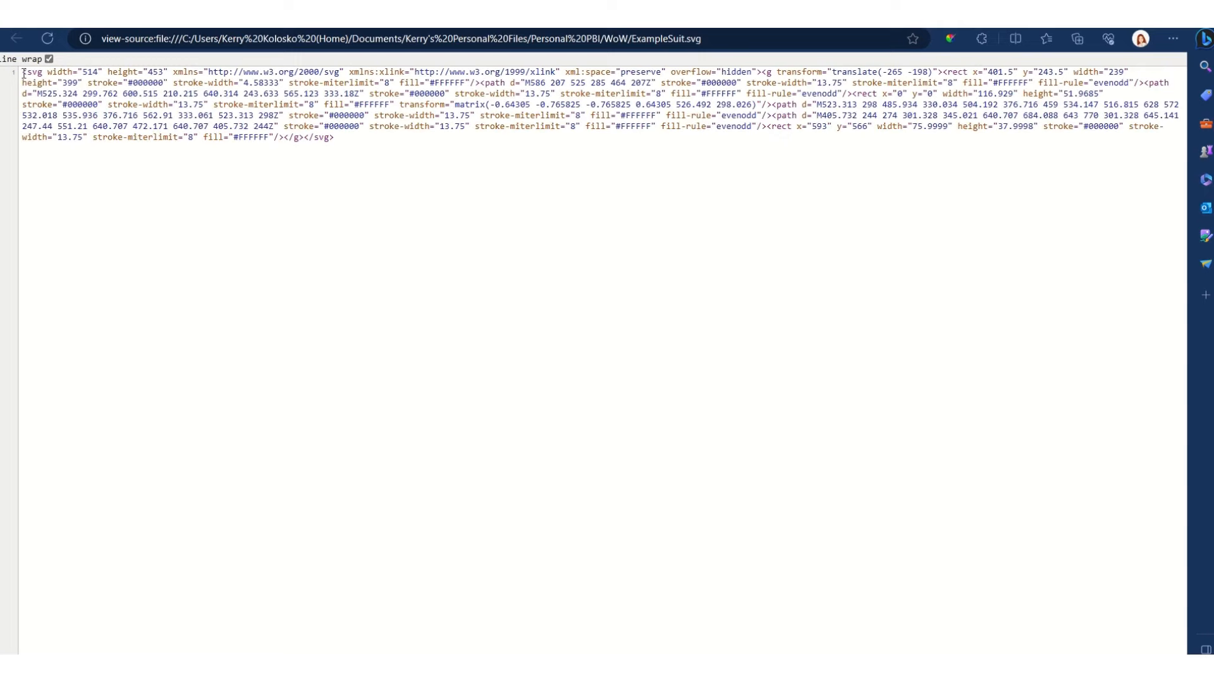
Step: Examine the SVG source, marking the group tag and the individual rect and path elements that make up the suit
left_click_drag(27, 75, 340, 147)
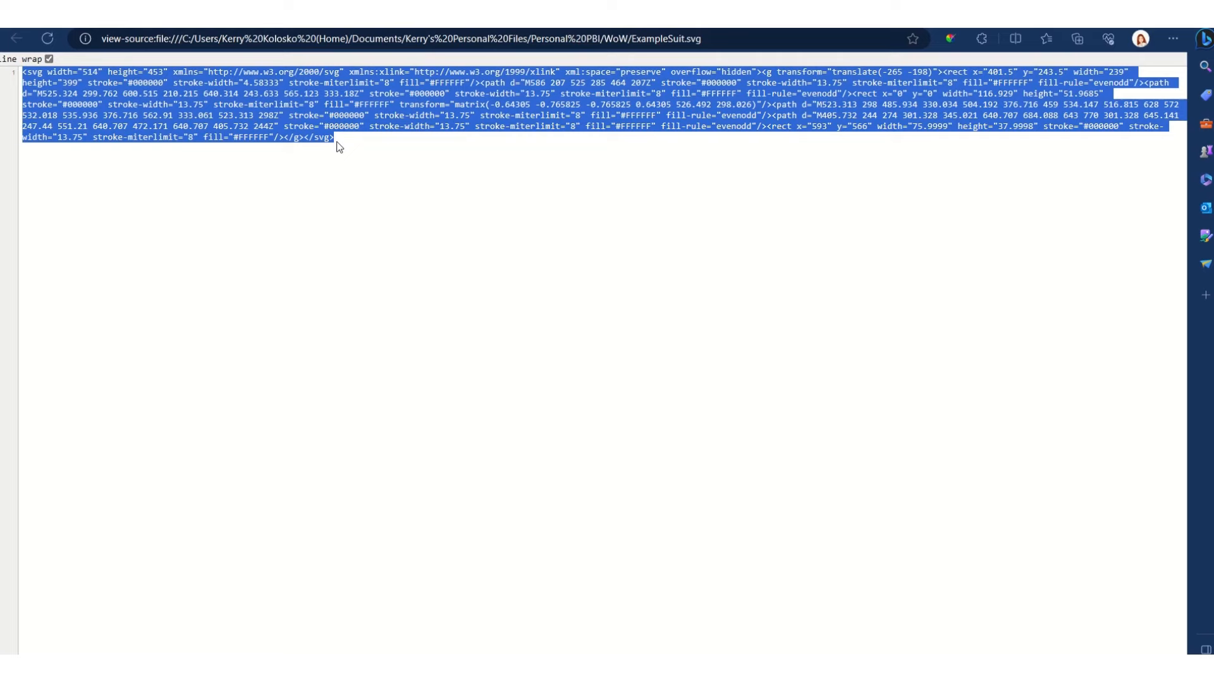
left_click(158, 85)
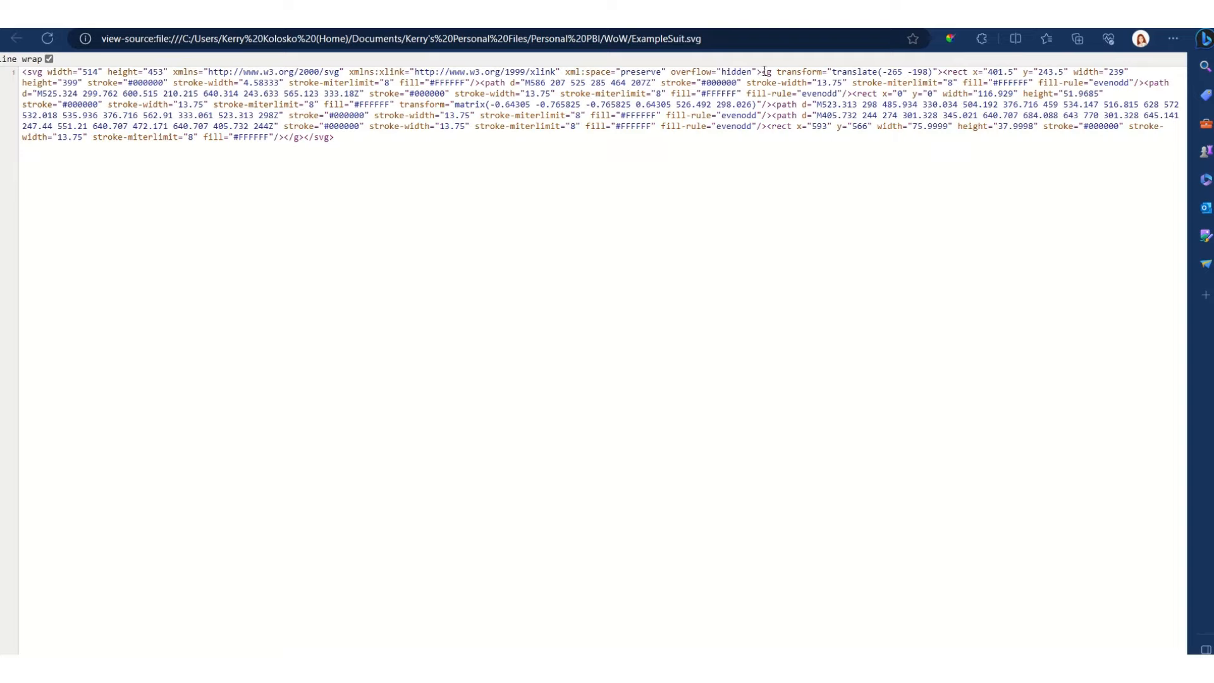
left_click_drag(772, 71, 762, 73)
left_click(944, 72)
left_click_drag(943, 72, 946, 72)
left_click(944, 72)
mouse_move(943, 72)
left_mouse_down()
mouse_move(188, 87)
mouse_move(859, 84)
mouse_move(1068, 96)
mouse_move(1143, 85)
left_mouse_up()
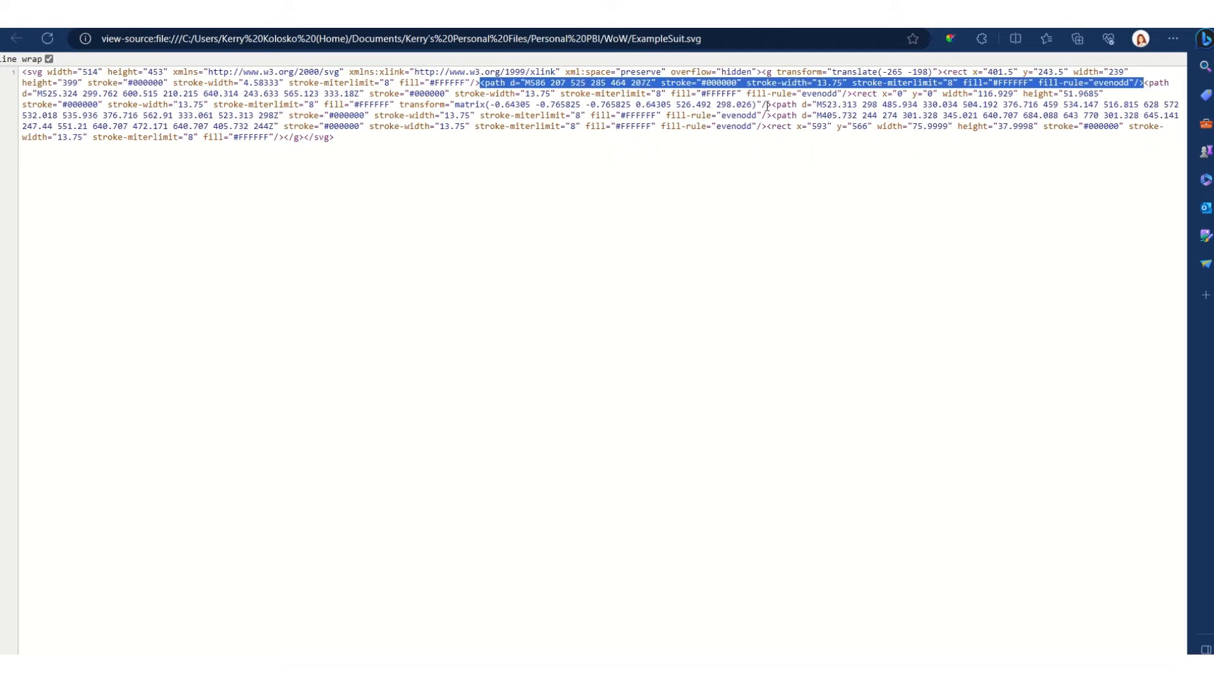
left_click(854, 92)
left_click_drag(853, 93, 770, 105)
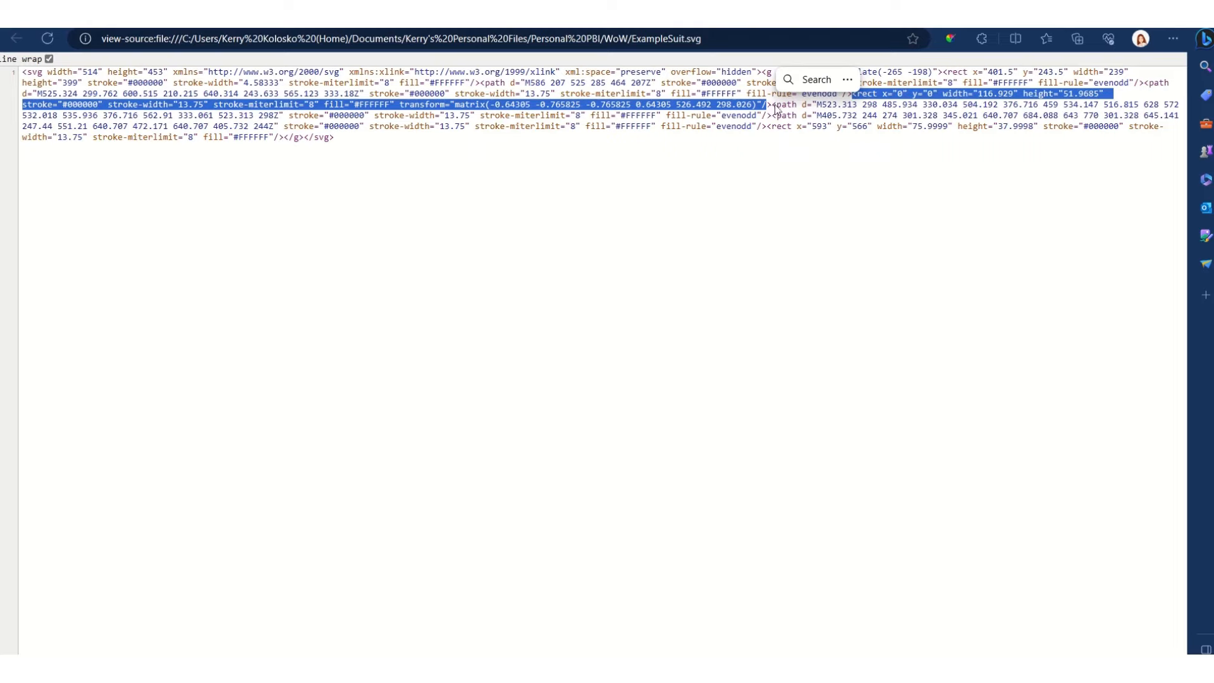
left_click(777, 106)
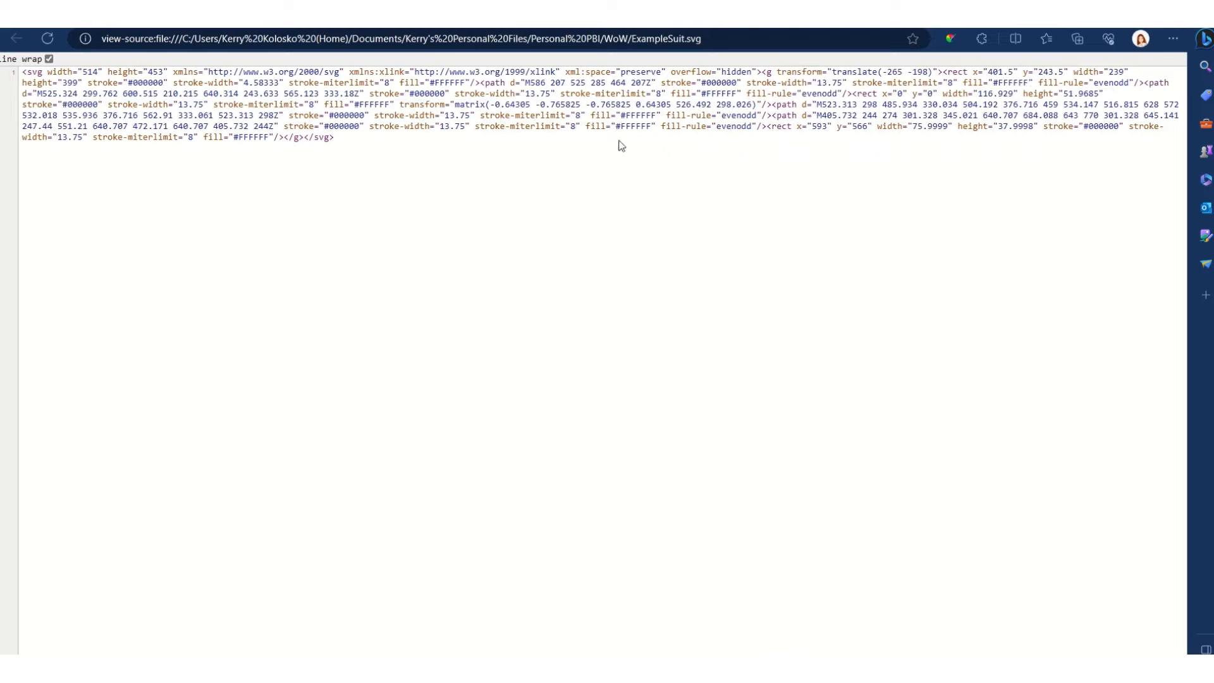
Step: Copy the entire SVG source into the untitled Notepad document
key("ctrl+a")
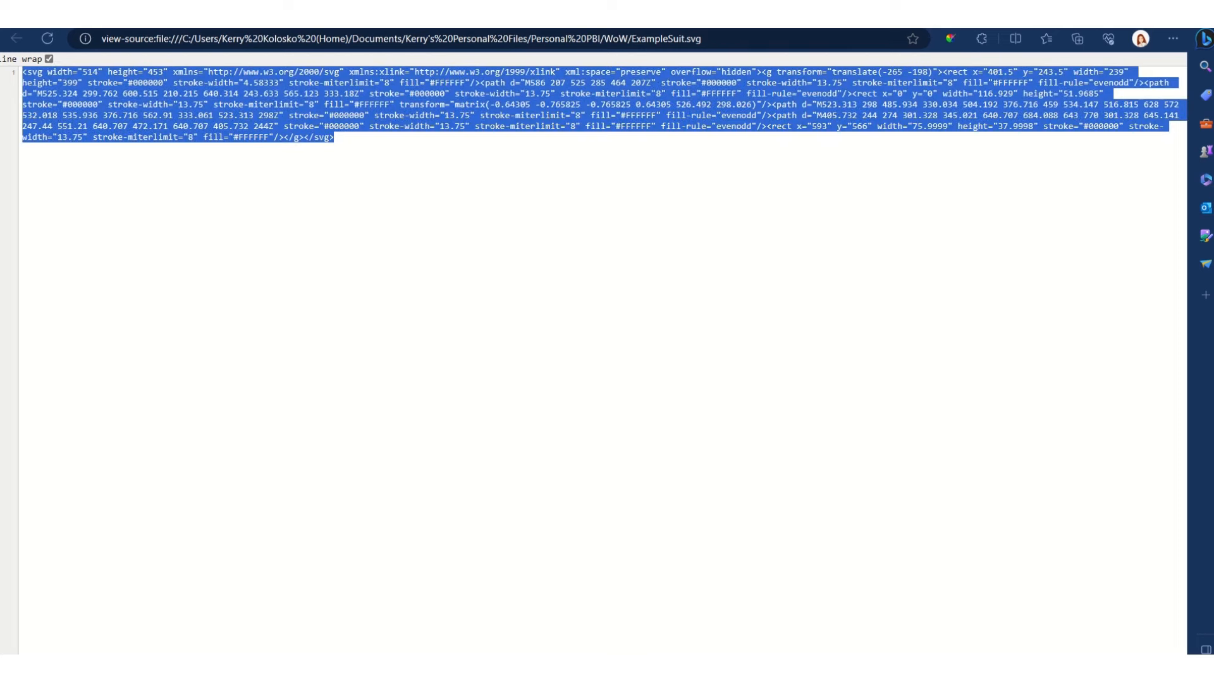
key("alt+Tab")
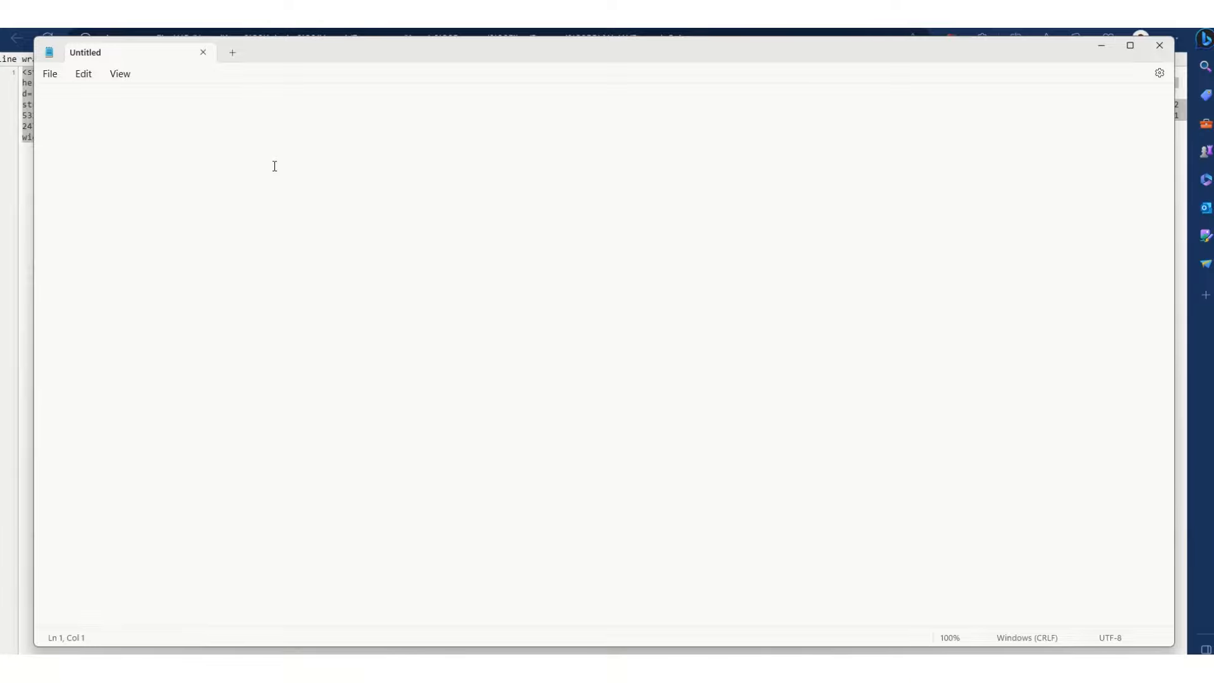
key("ctrl+v")
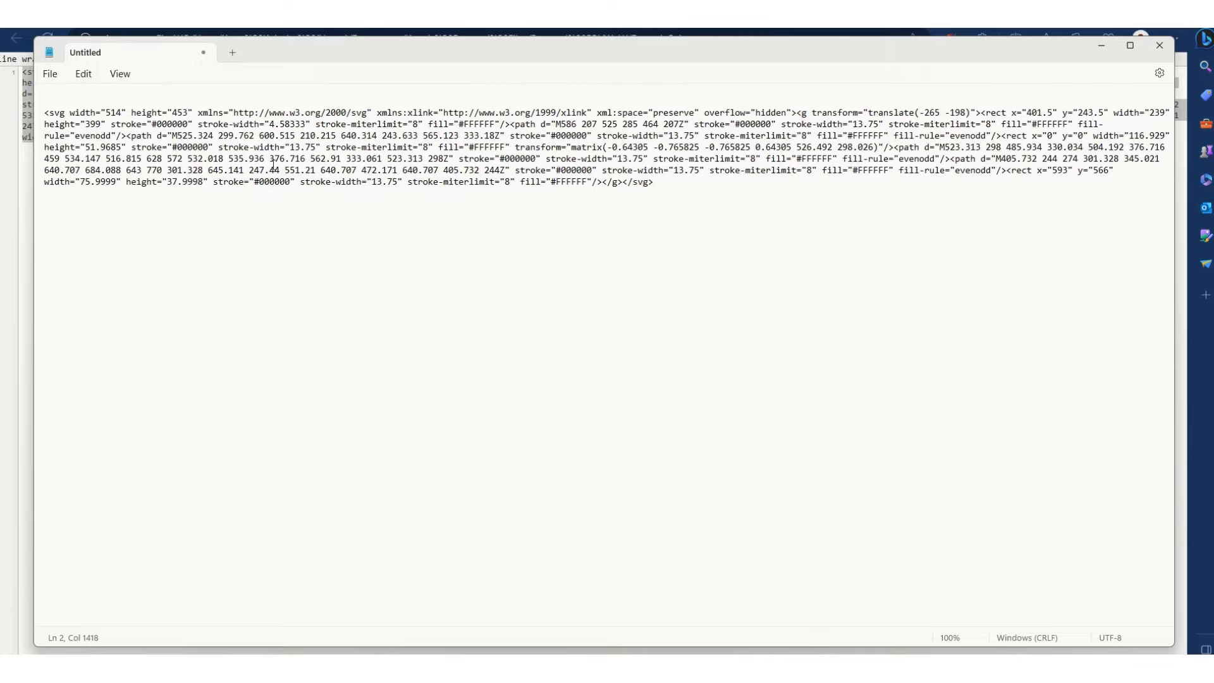
Step: Break the SVG code onto new lines before the <g> tag, the M586 and M525.324 paths, the x="0" rect and the M523.313 path
left_click(797, 114)
key("Return")
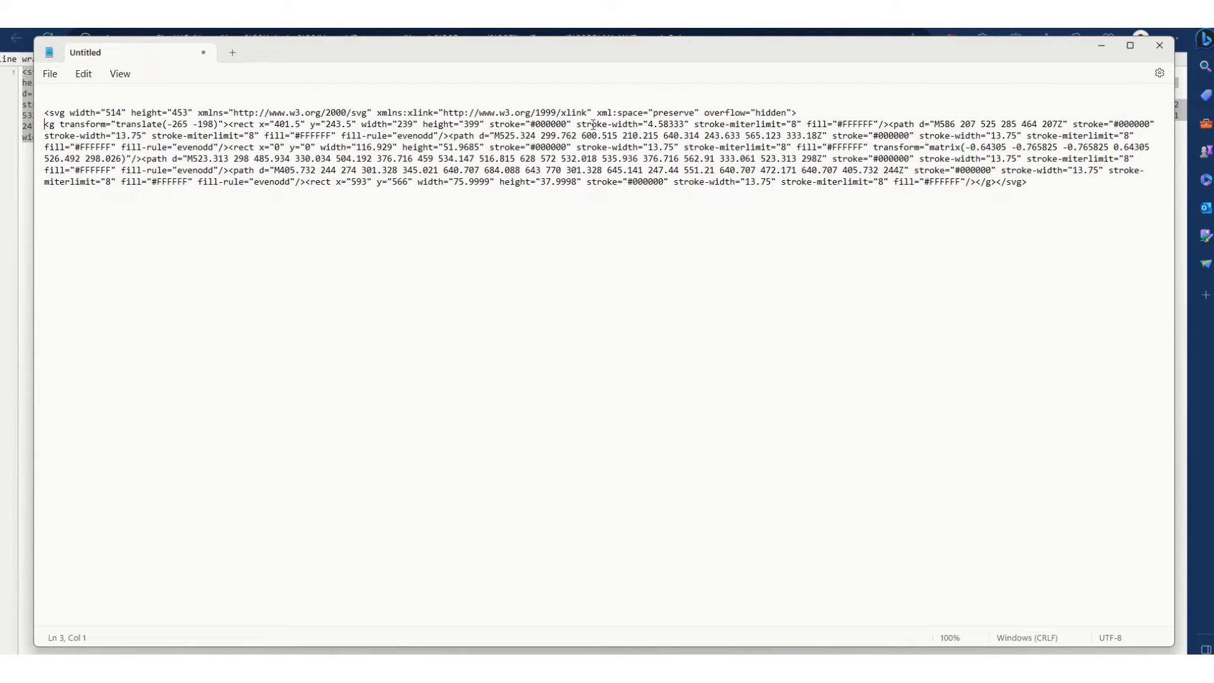
left_click(888, 124)
key("Return")
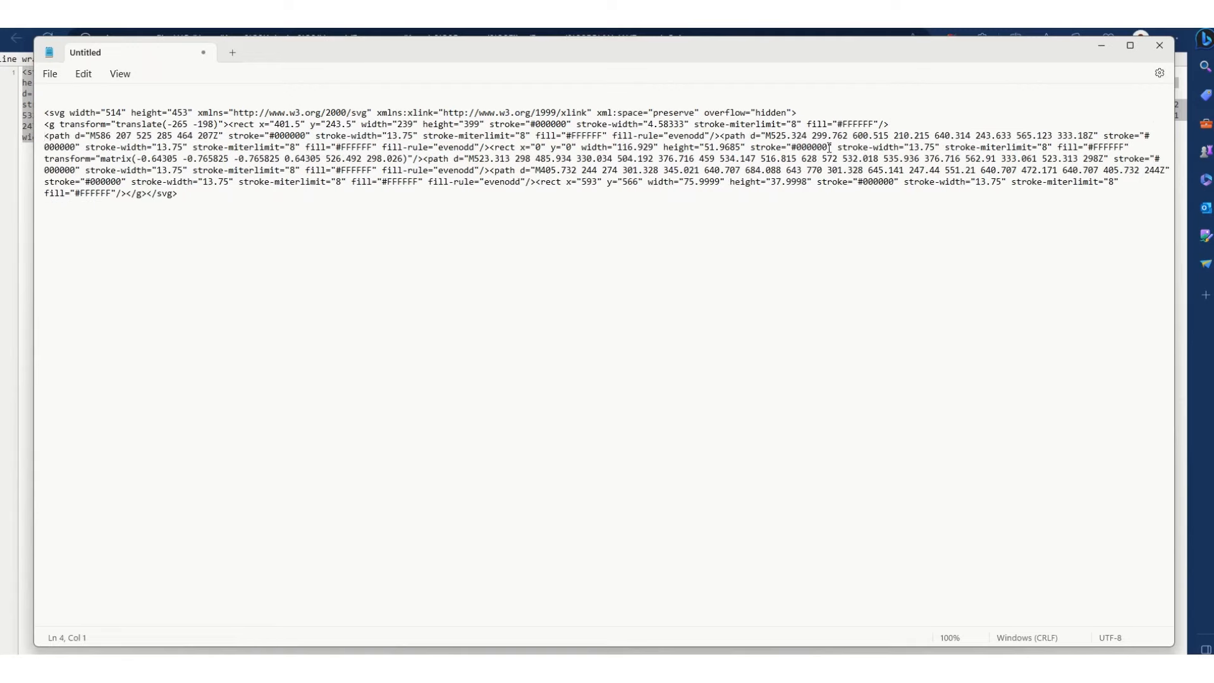
left_click(720, 136)
key("Return")
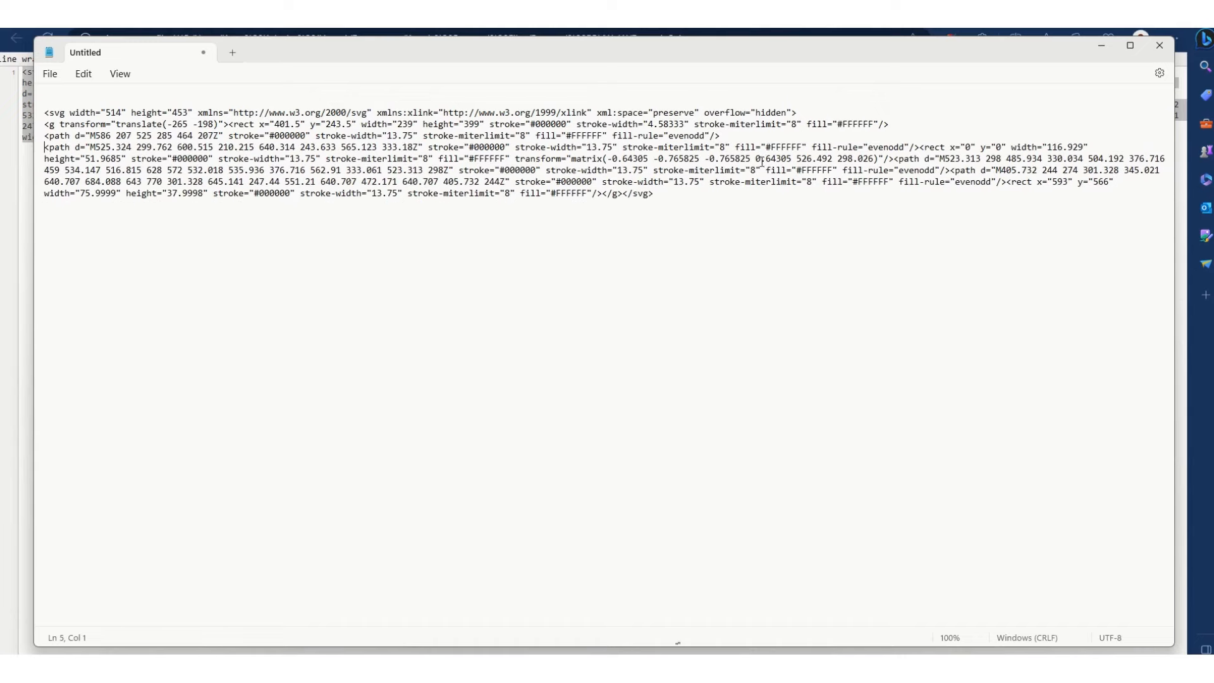
left_click(920, 148)
key("Return")
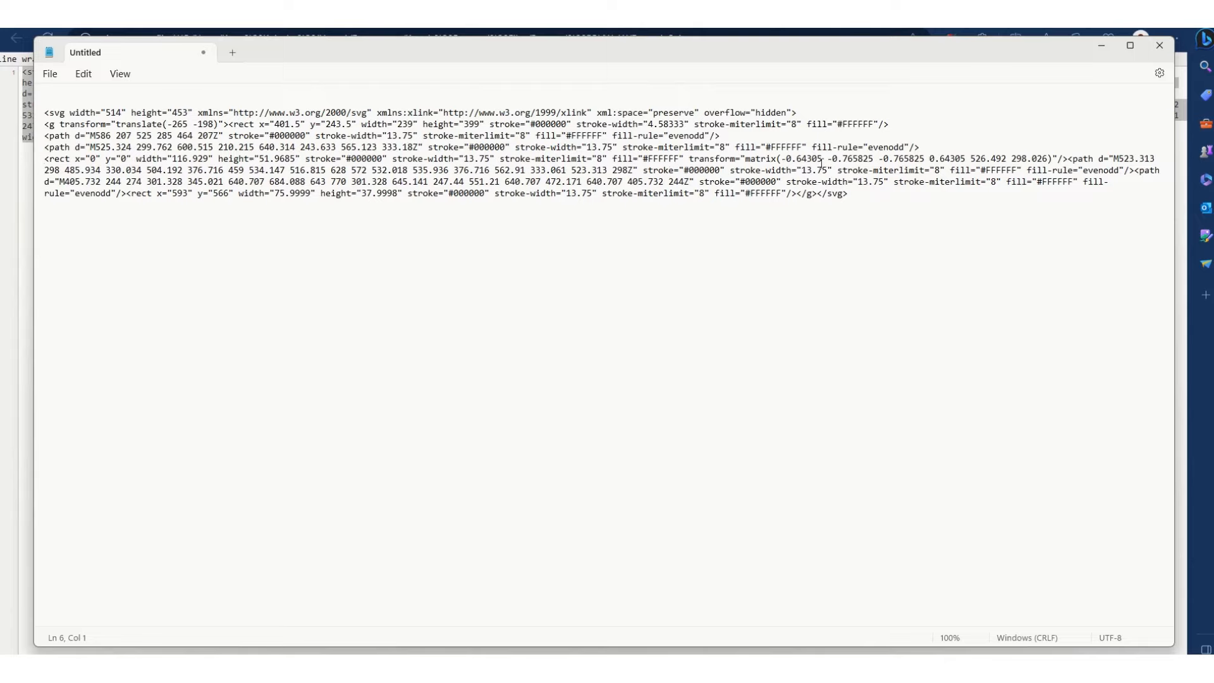
left_click(1067, 158)
key("Return")
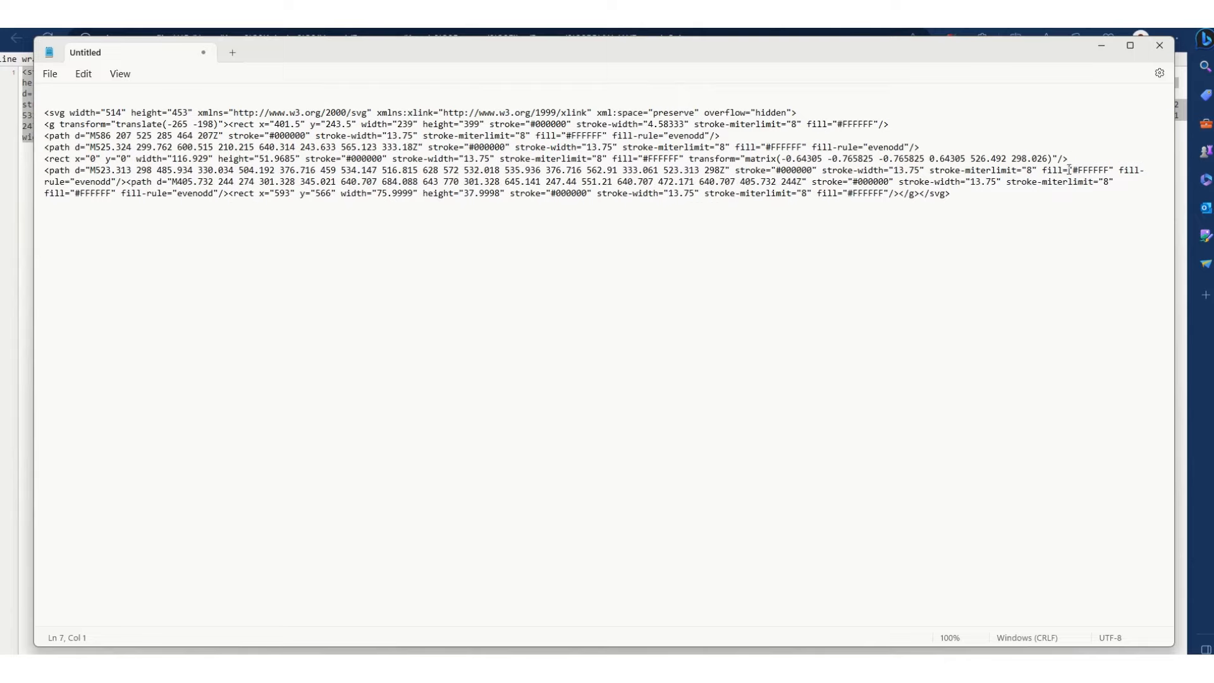
Step: Put the M405.732 path, the x="593" rect and the closing </g> and </svg> tags each on their own line
left_click(124, 182)
key("Return")
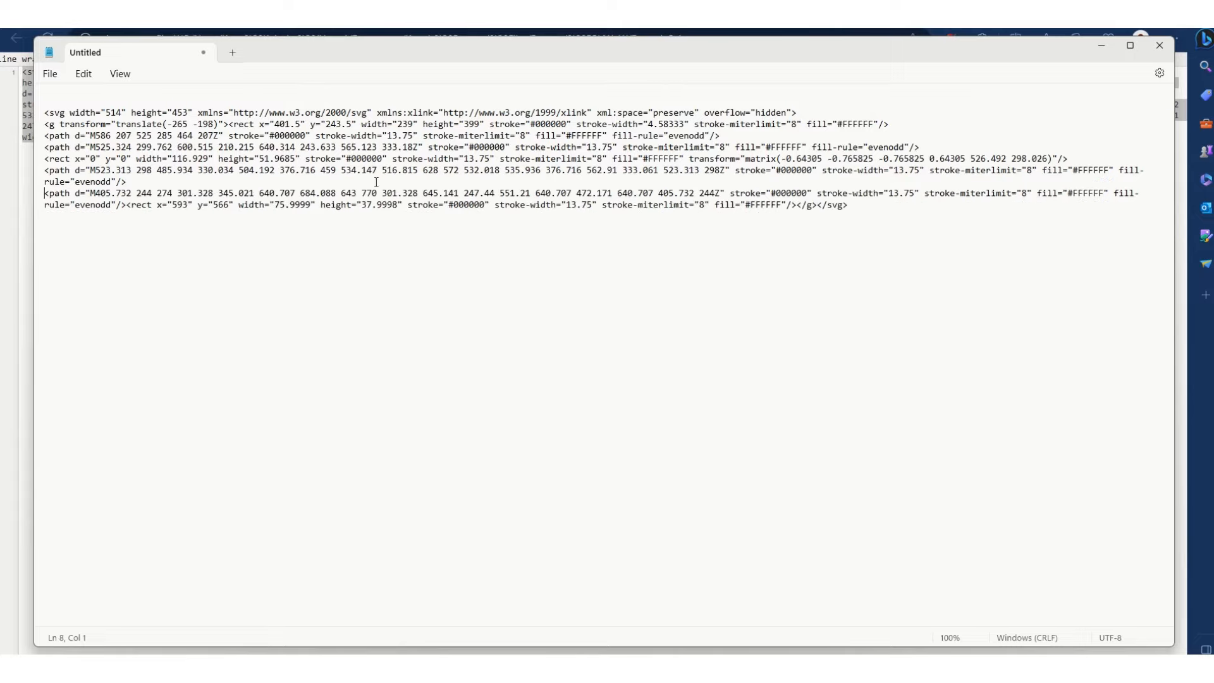
left_click(125, 204)
key("Return")
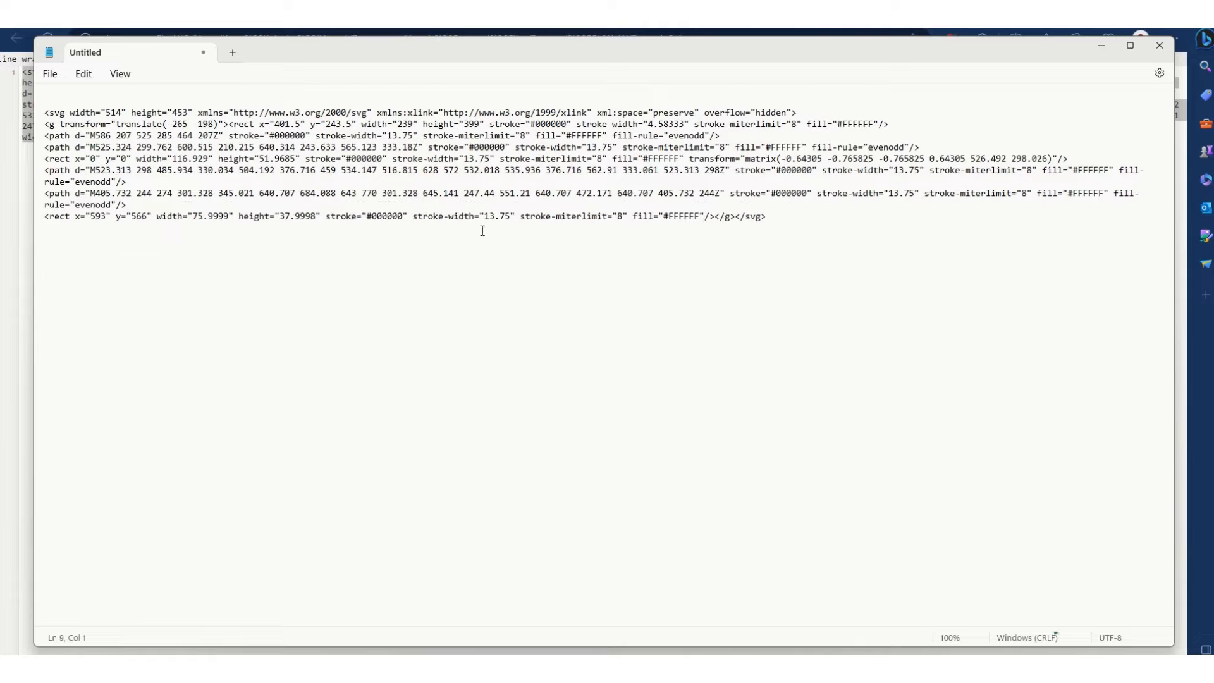
left_click(716, 217)
key("Return")
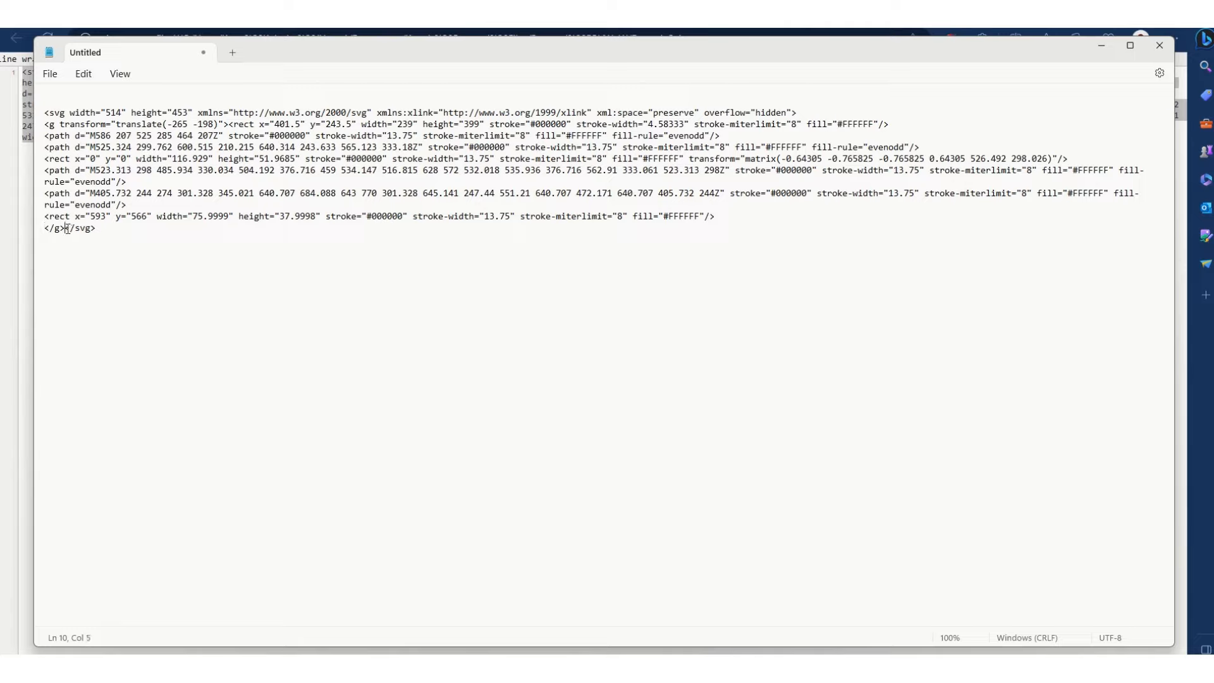
left_click(65, 228)
key("Return")
Step: Mark the opening and closing g and svg tags to examine how they enclose the shape elements
triple_click(39, 125)
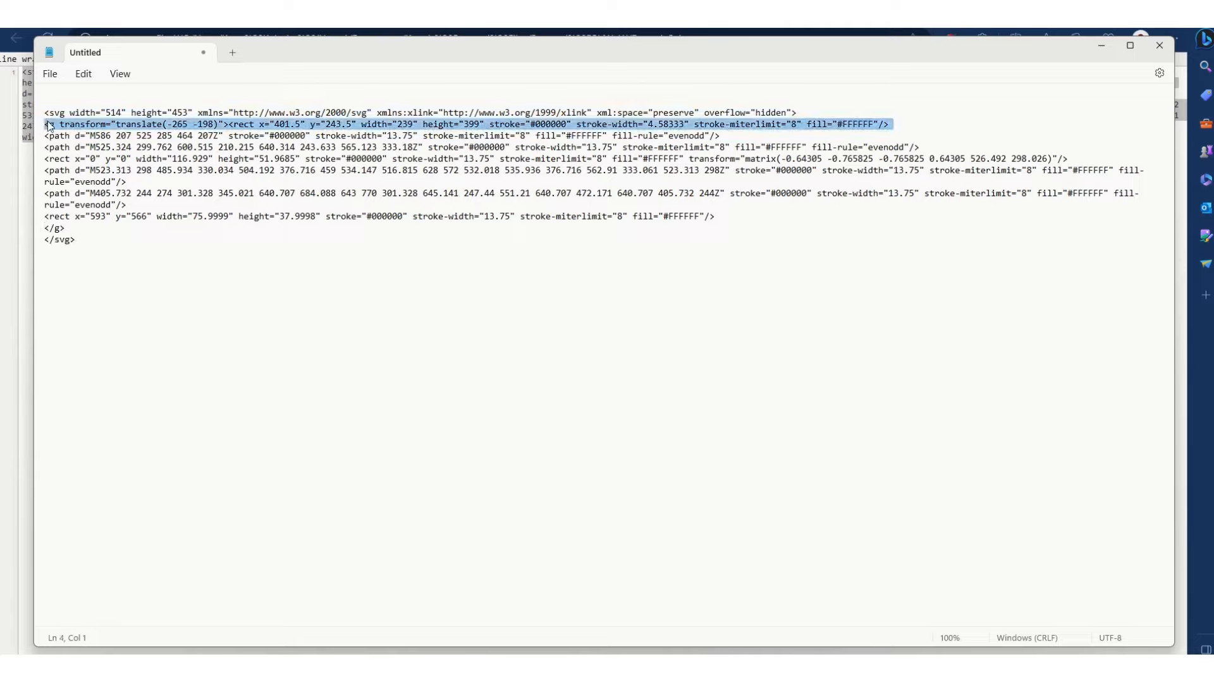
left_click(61, 227)
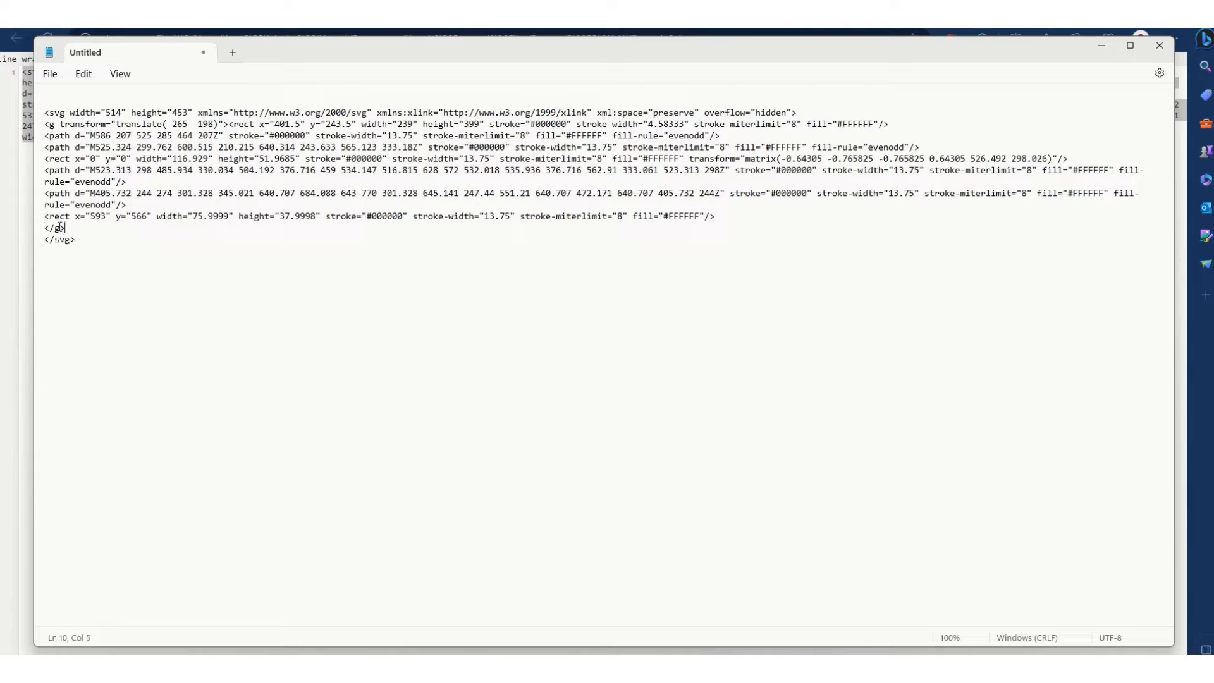
triple_click(48, 114)
left_click(87, 240)
left_click_drag(77, 245, 29, 241)
left_click(134, 247)
Step: Move the first rect onto its own line below the group tag and give it id="shirt"
left_click(226, 126)
key("Return")
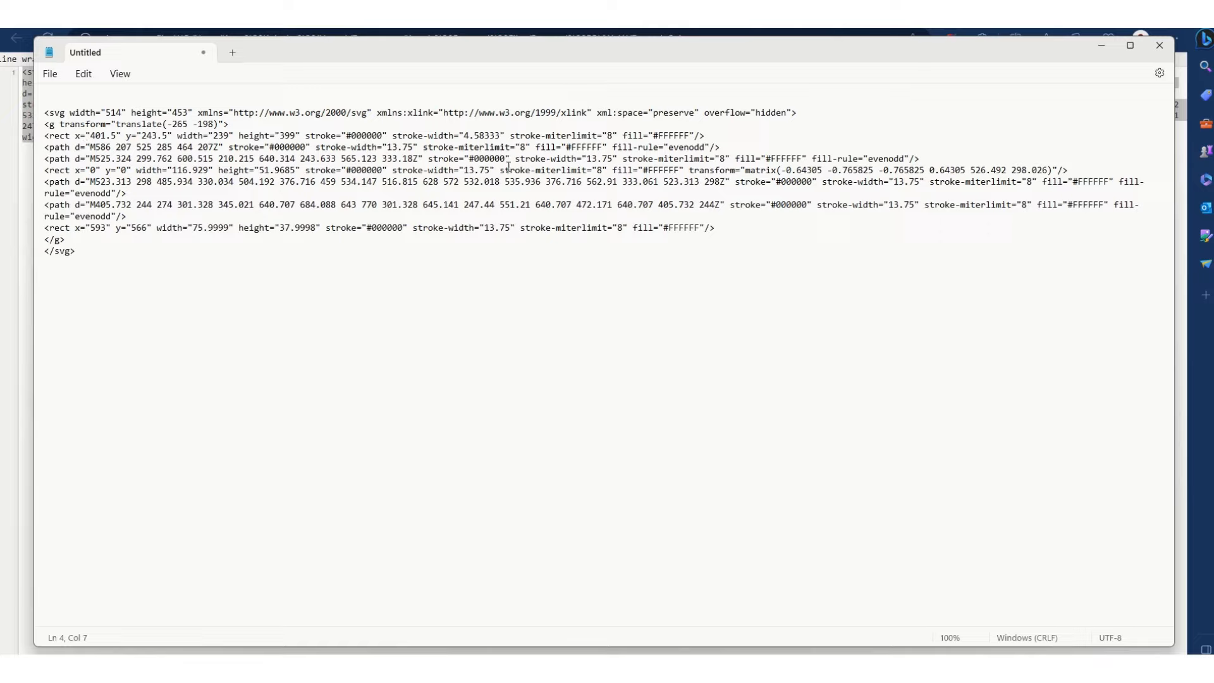
type("id=\"")
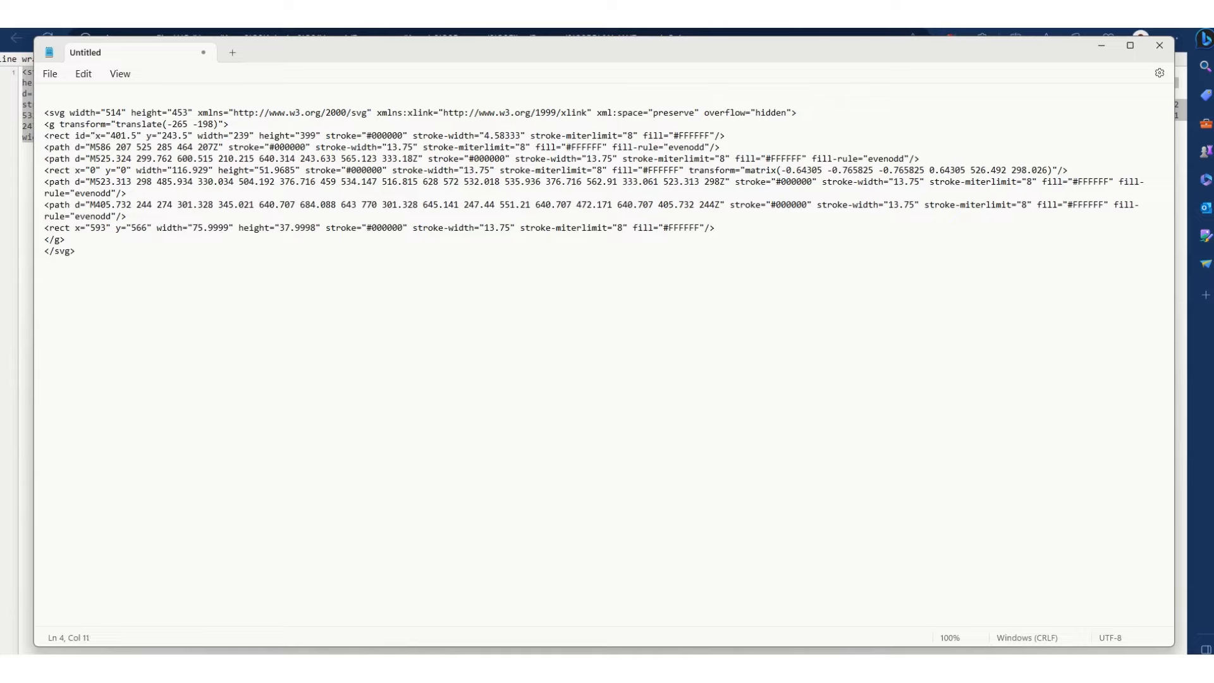
key("BackSpace")
type("shirt\"")
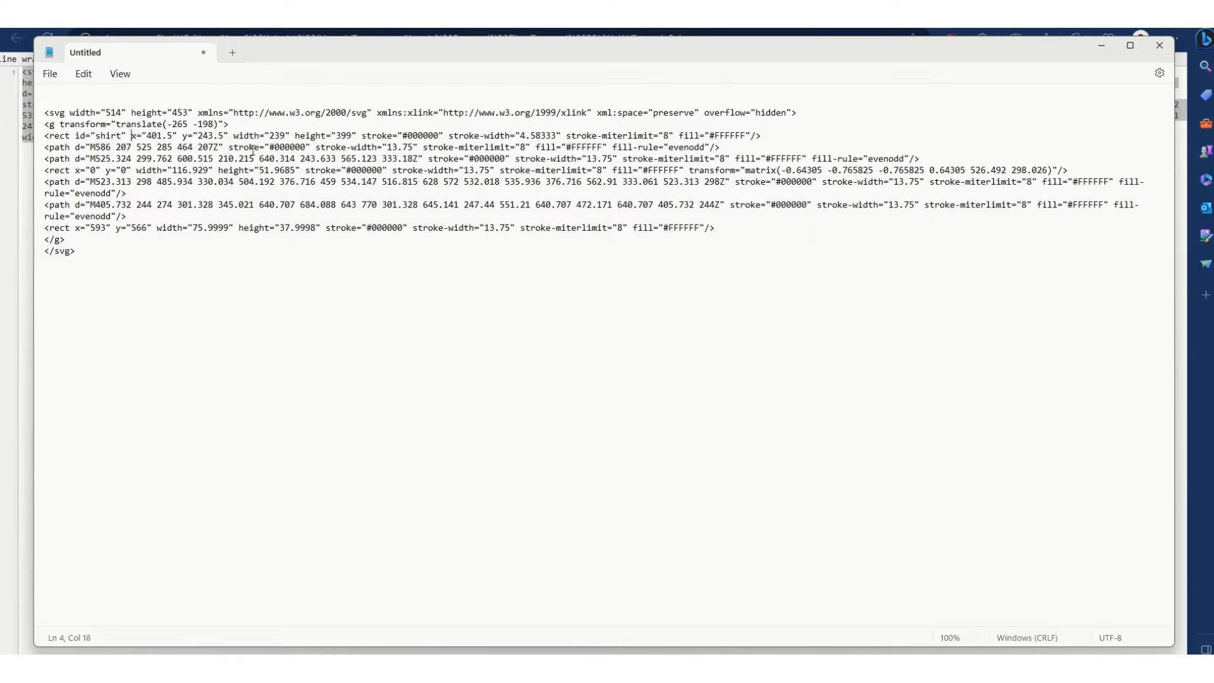
Step: Add id="collar" to the path that starts at M586
left_click(74, 147)
type("id")
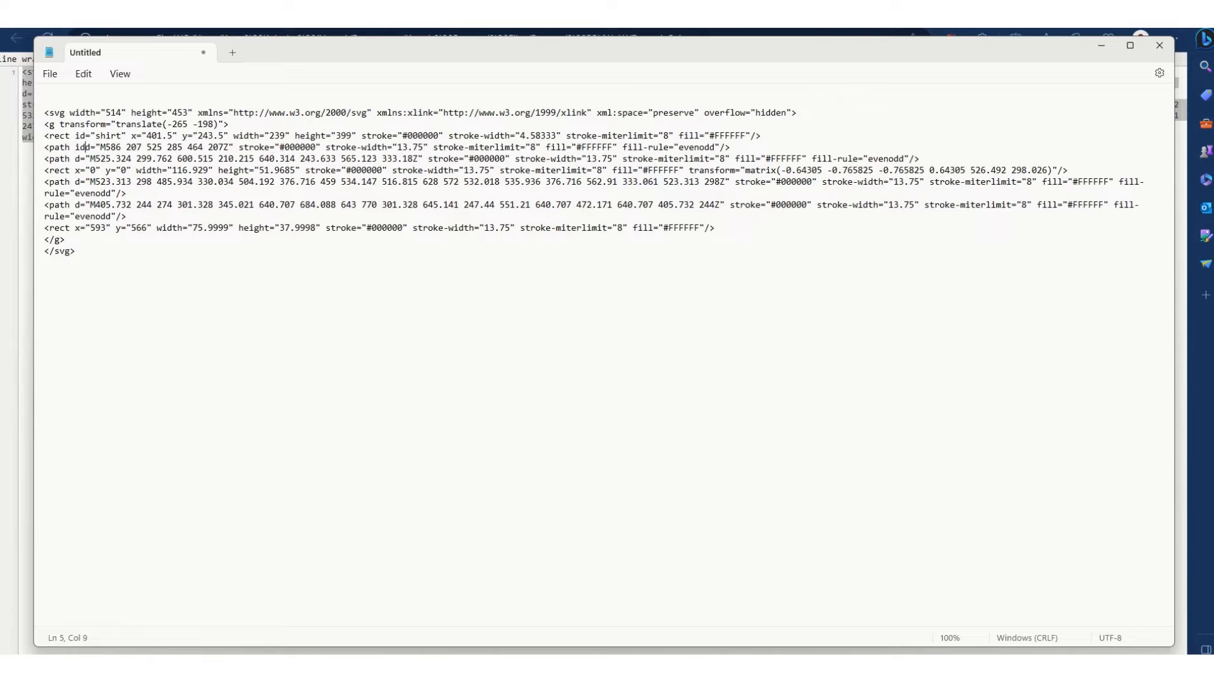
type("=")
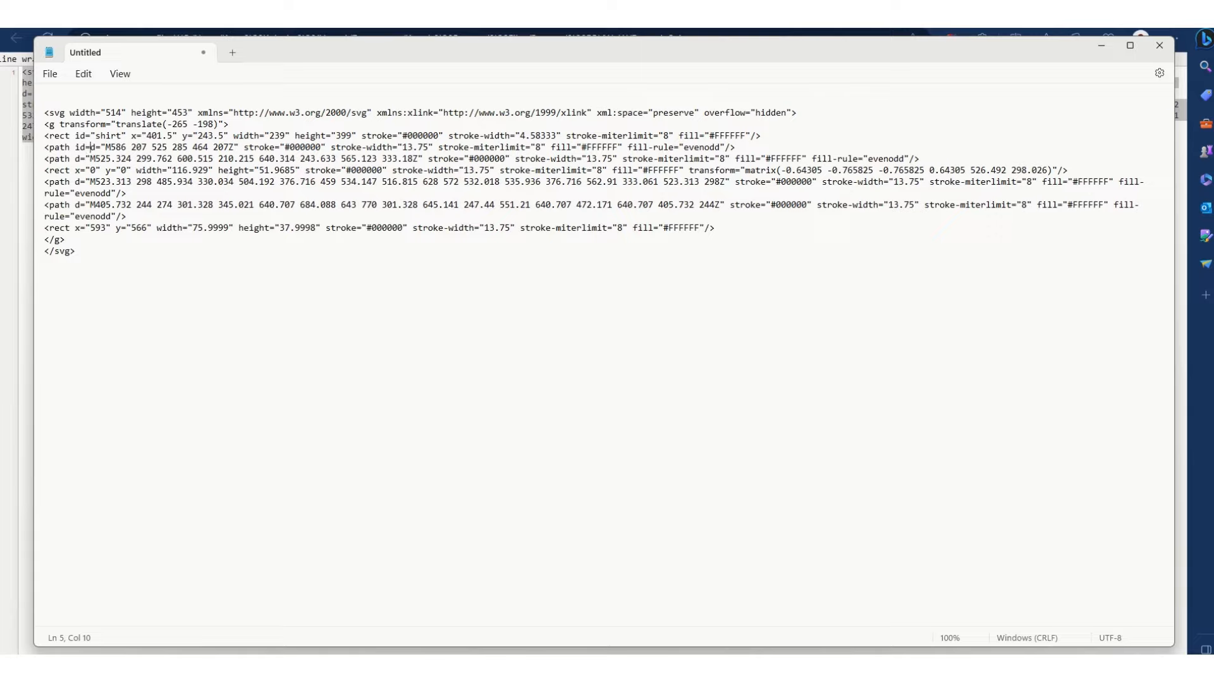
type("\"")
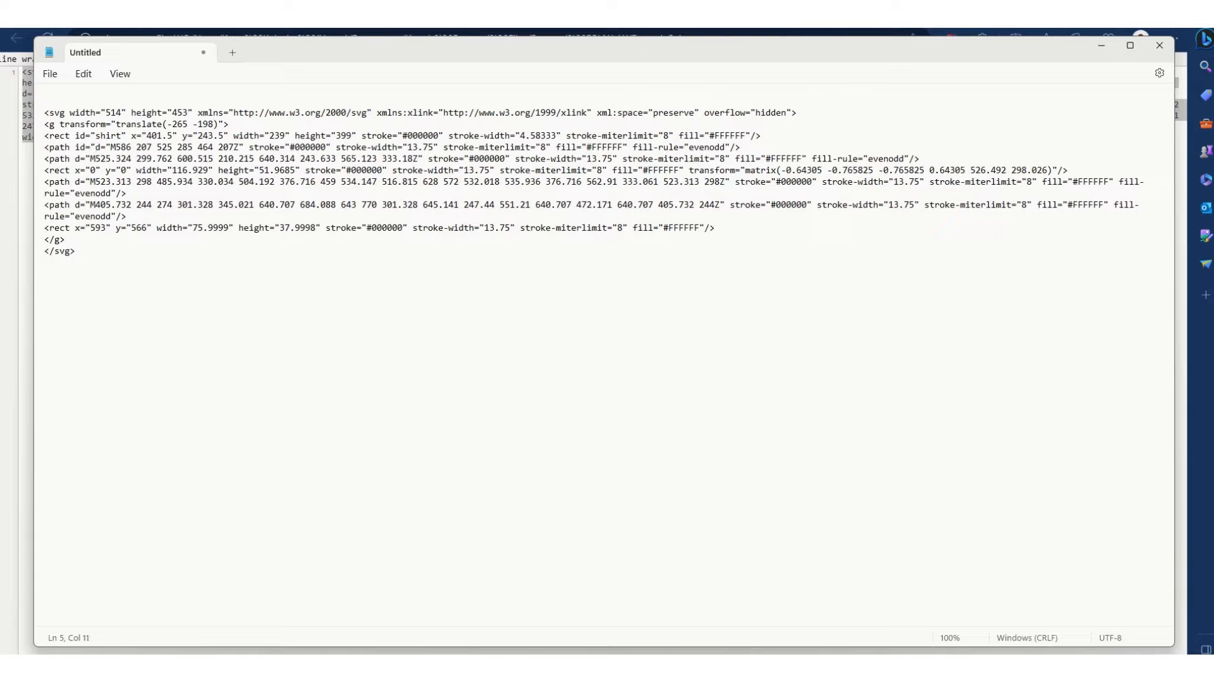
type("cola")
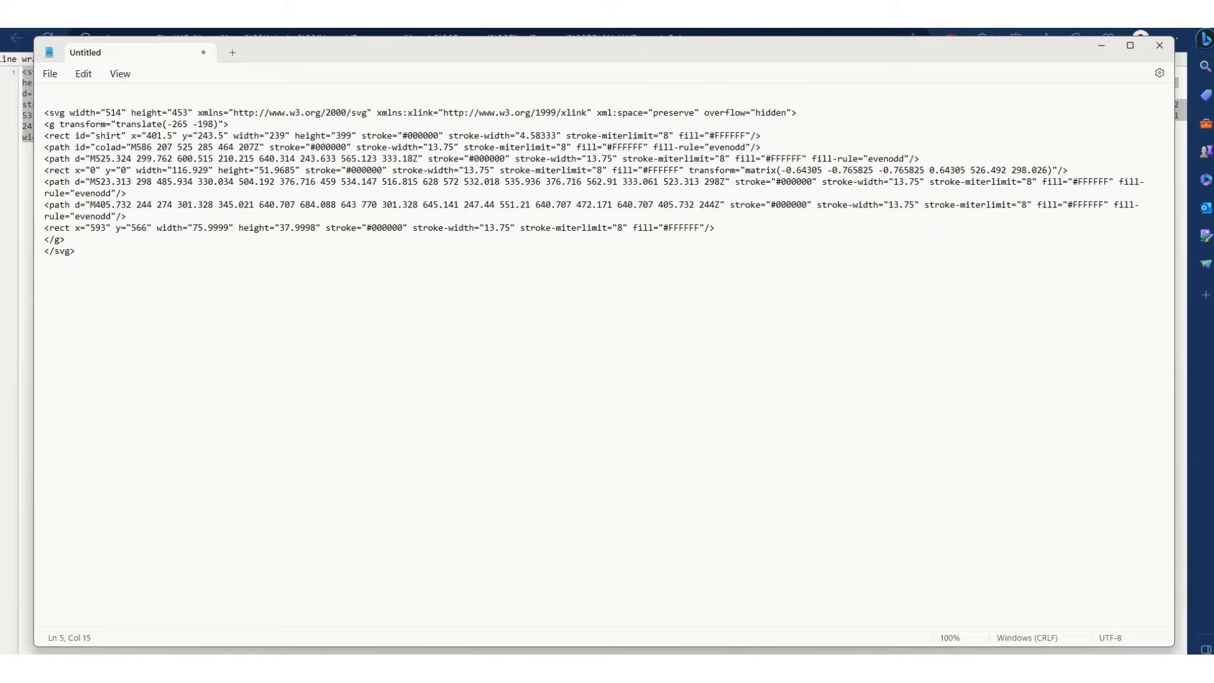
key("BackSpace")
type("lar\"")
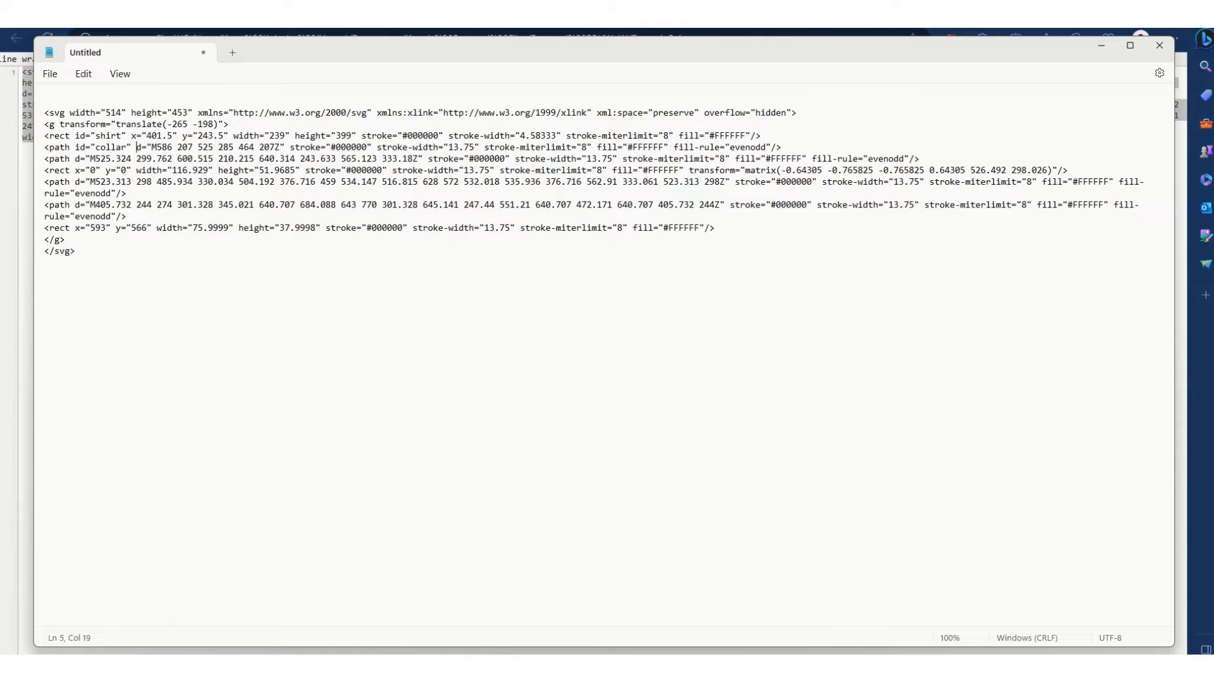
Step: Copy the collar id attribute into the path starting at M525.324 and change it to collar2
left_click_drag(131, 149, 76, 150)
key("ctrl+c")
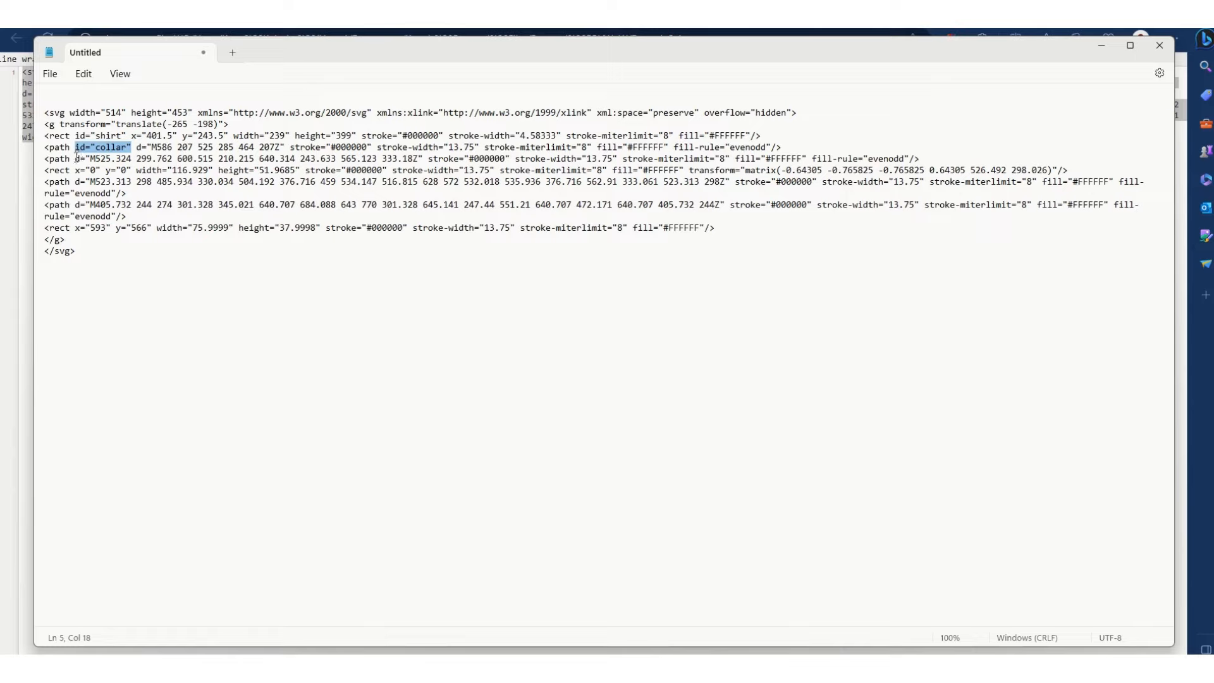
left_click(75, 159)
key("ctrl+v")
key("Left")
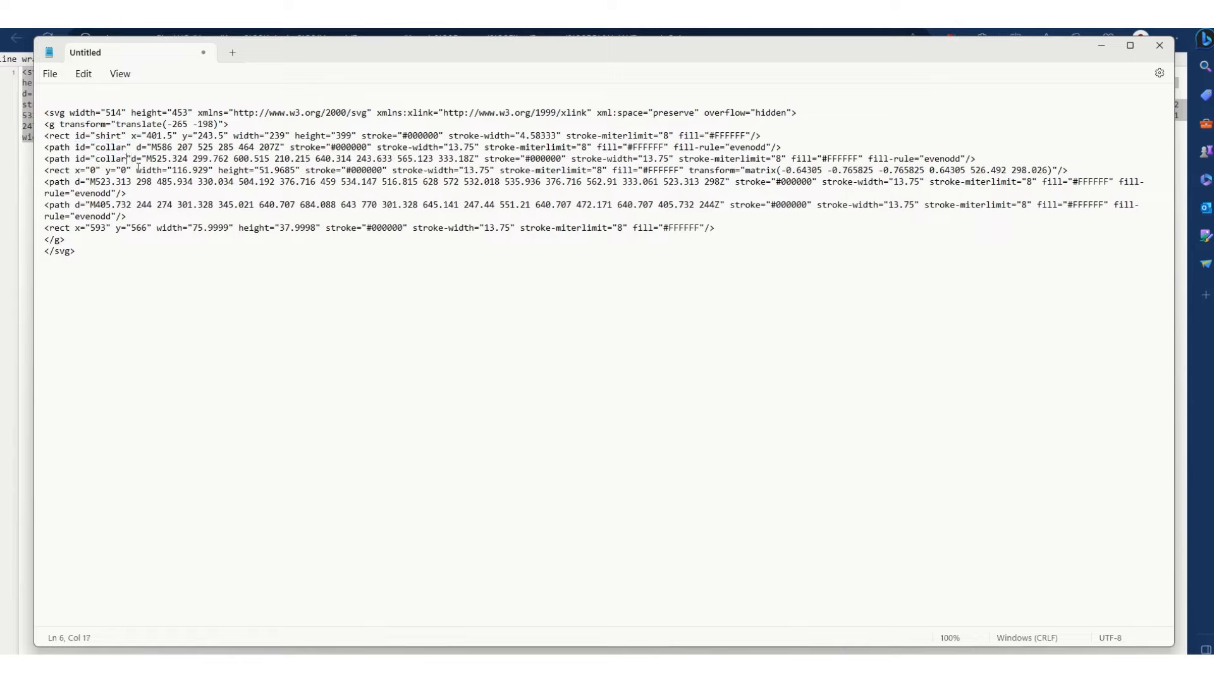
type("2")
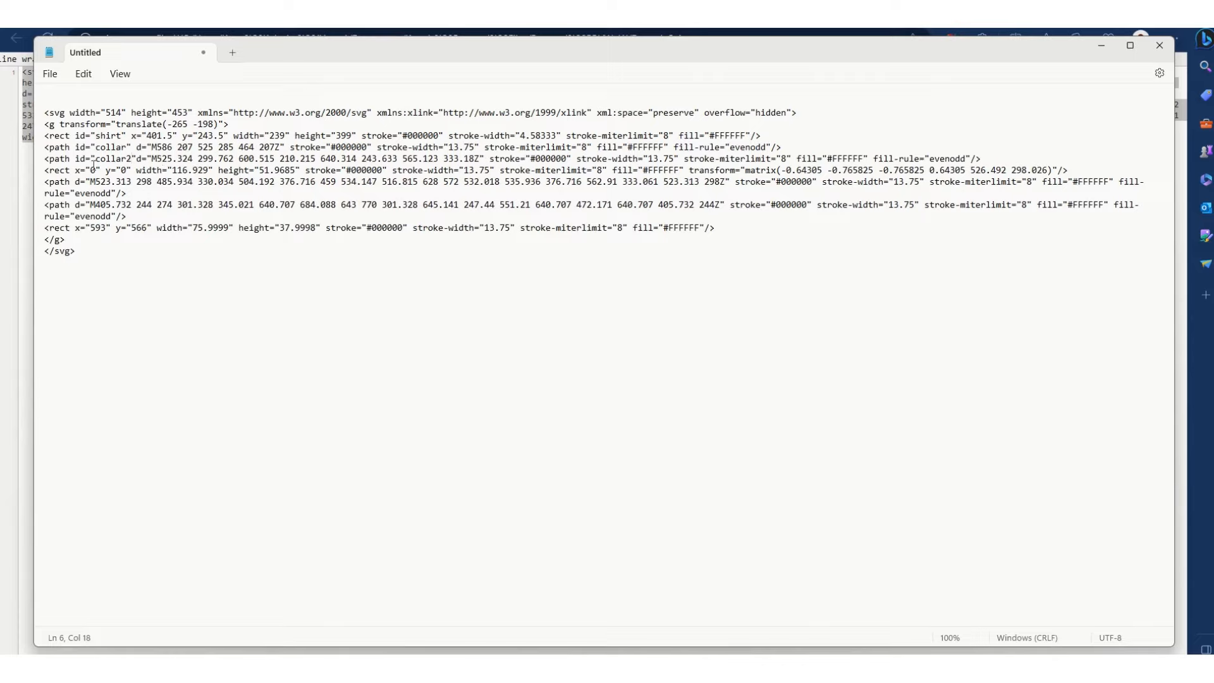
Step: Add id="collar3" to the rotated rect with x="0" and y="0"
left_click(76, 172)
type("id=\"collar\"")
key("Left")
key("Left")
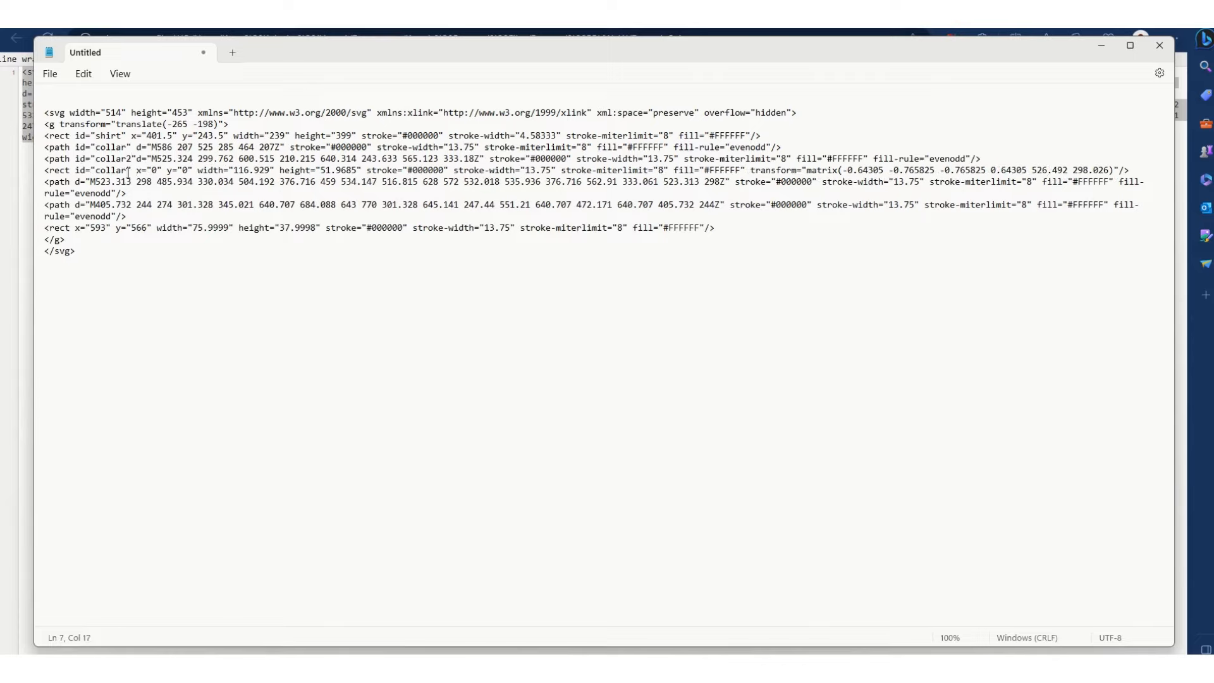
type("3")
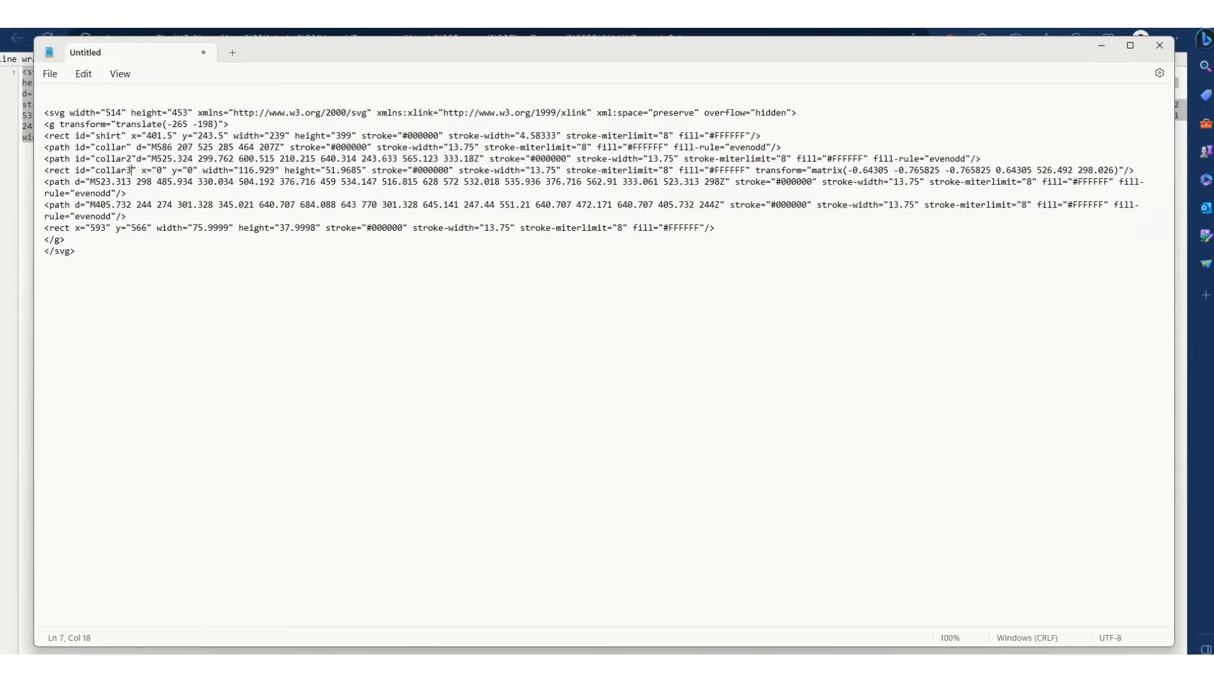
Step: Insert the copied id attribute into the path starting at M523.313 and set its value to suit
left_click(74, 181)
key("ctrl+v")
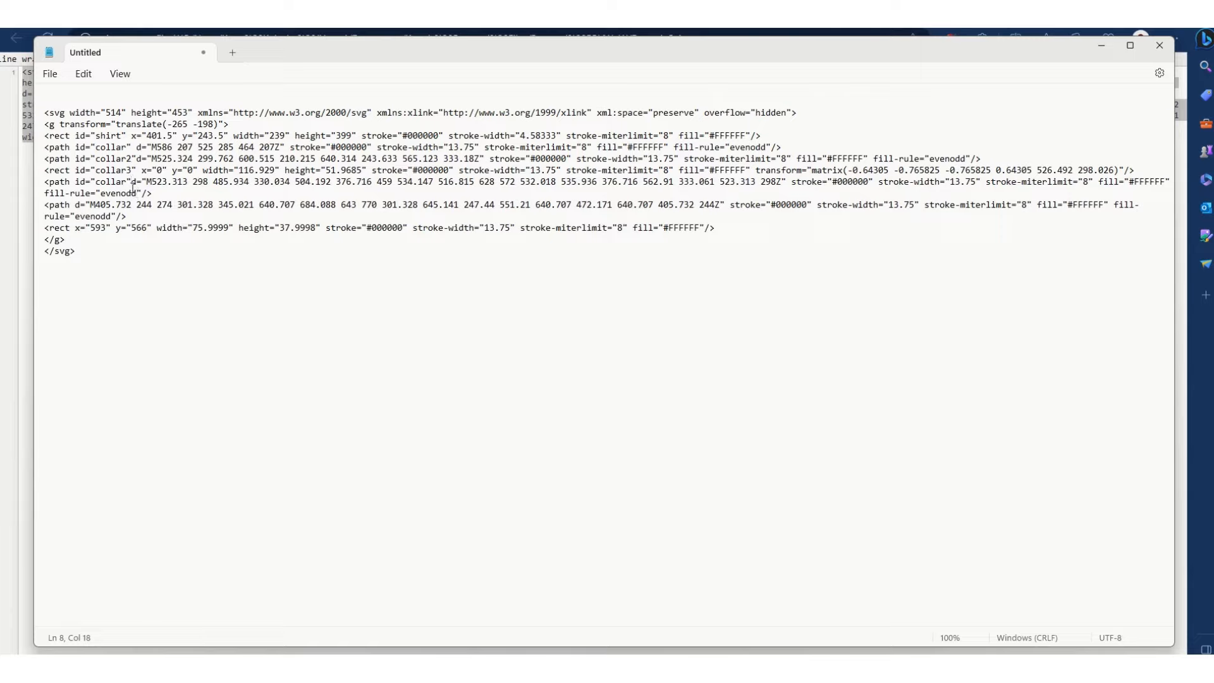
left_click(120, 182)
double_click(117, 182)
type("suit")
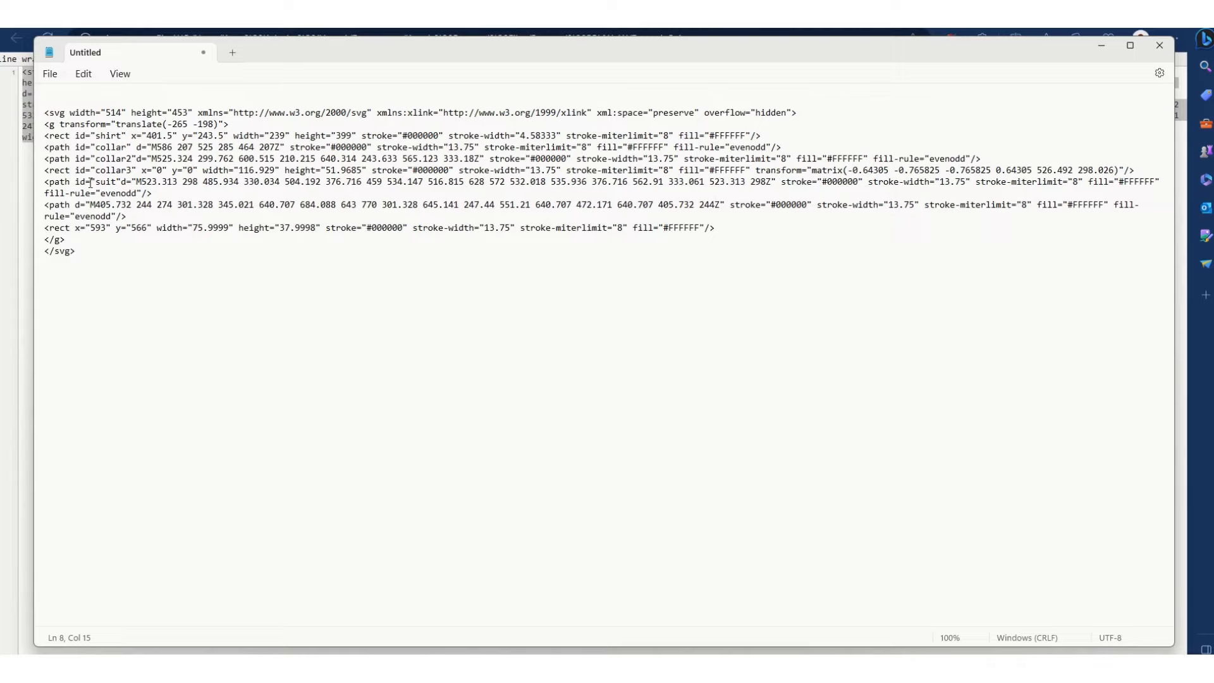
Step: Insert the copied id attribute into the path starting at M405.732 and set its value to tie
left_click(77, 203)
key("ctrl+v")
double_click(117, 205)
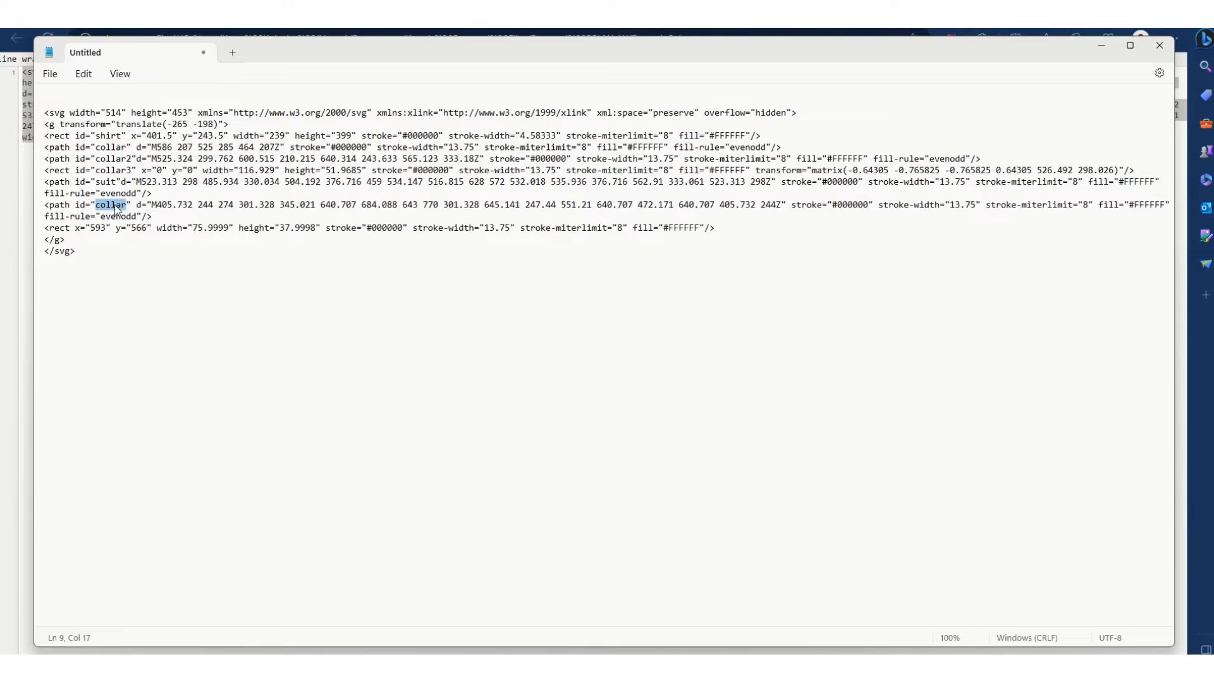
type("tie")
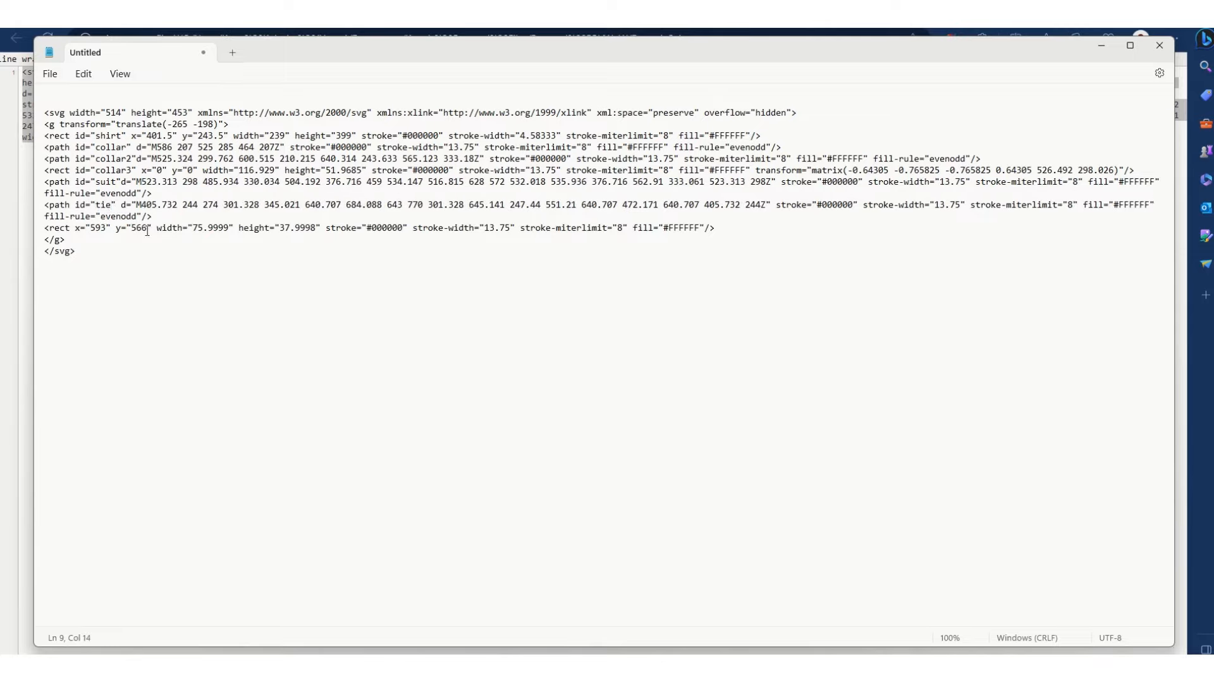
Step: Insert the copied id attribute into the last rect, at x="593", and set its value to pocketsquare
left_click(122, 229)
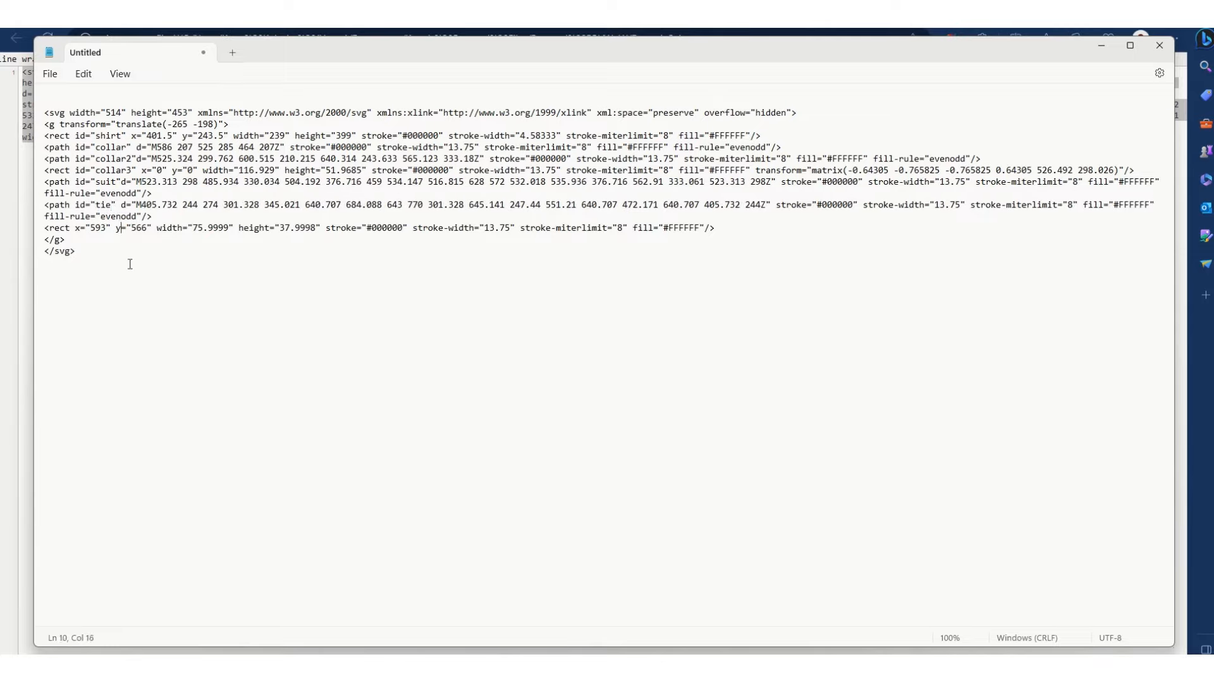
left_click(76, 228)
type("id=\"collar\"")
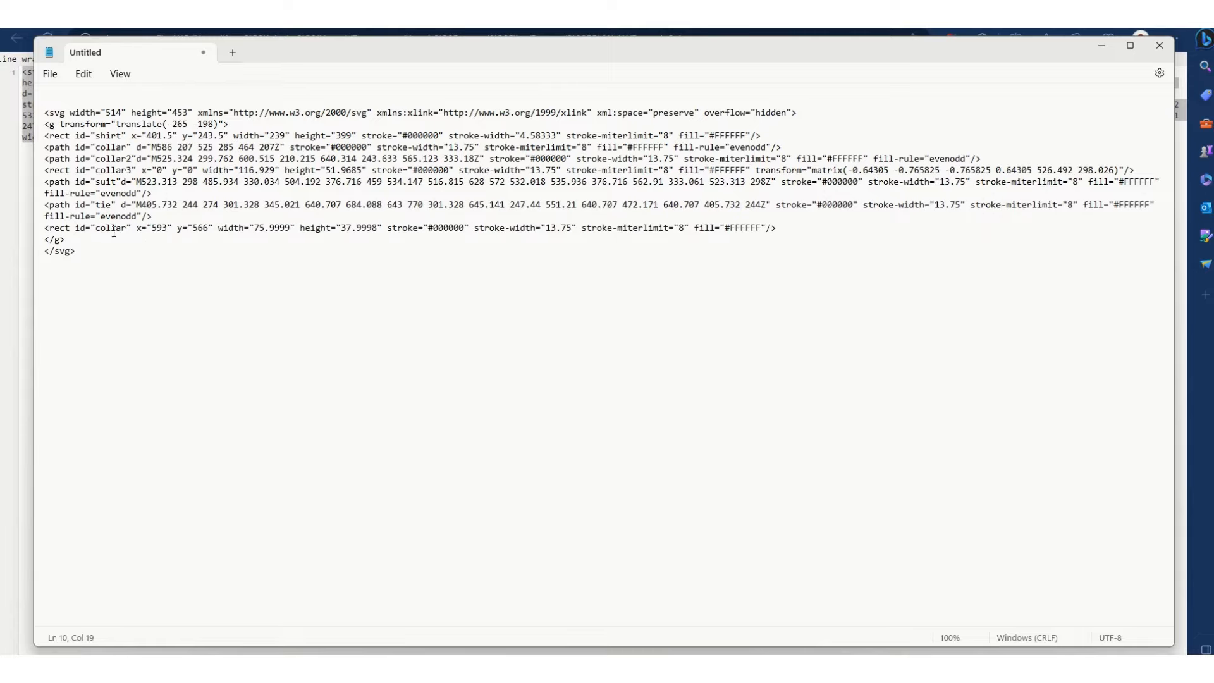
double_click(114, 230)
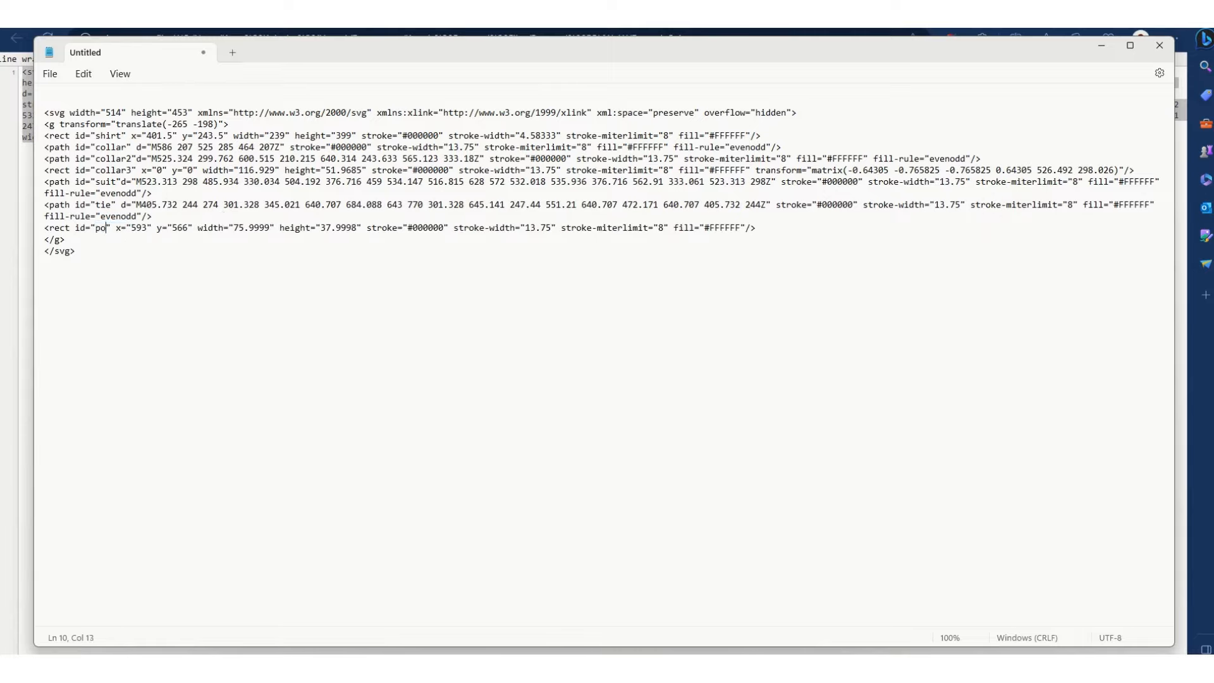
type("pocket")
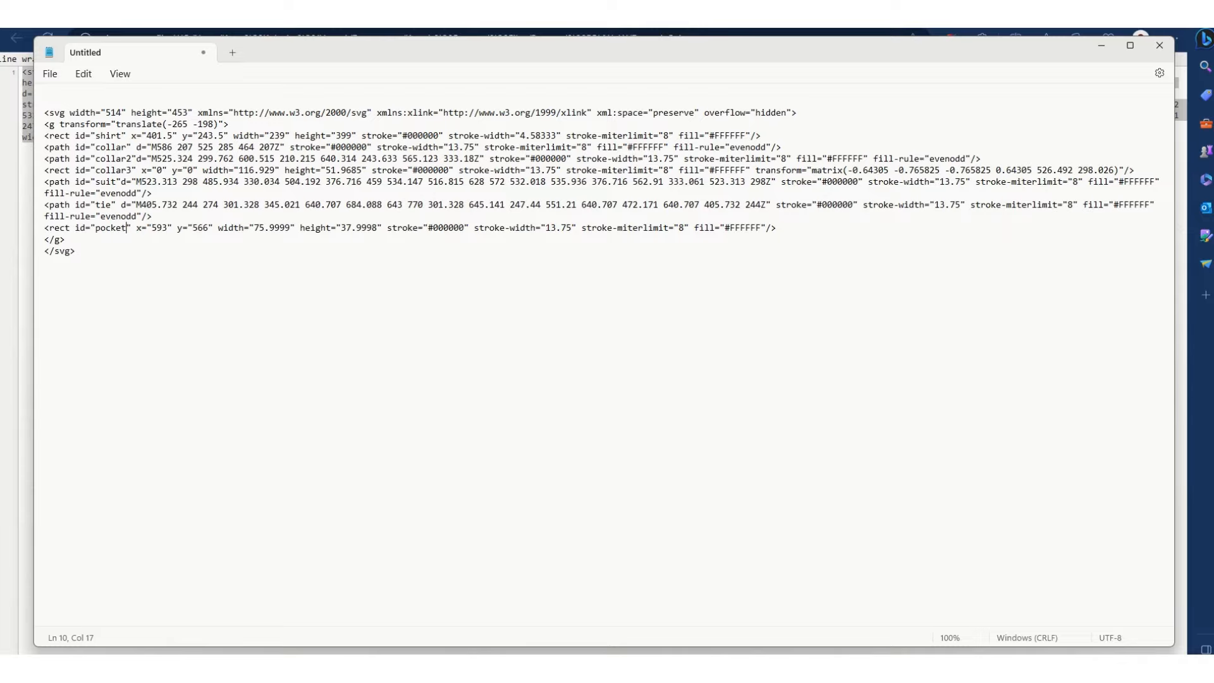
type("square")
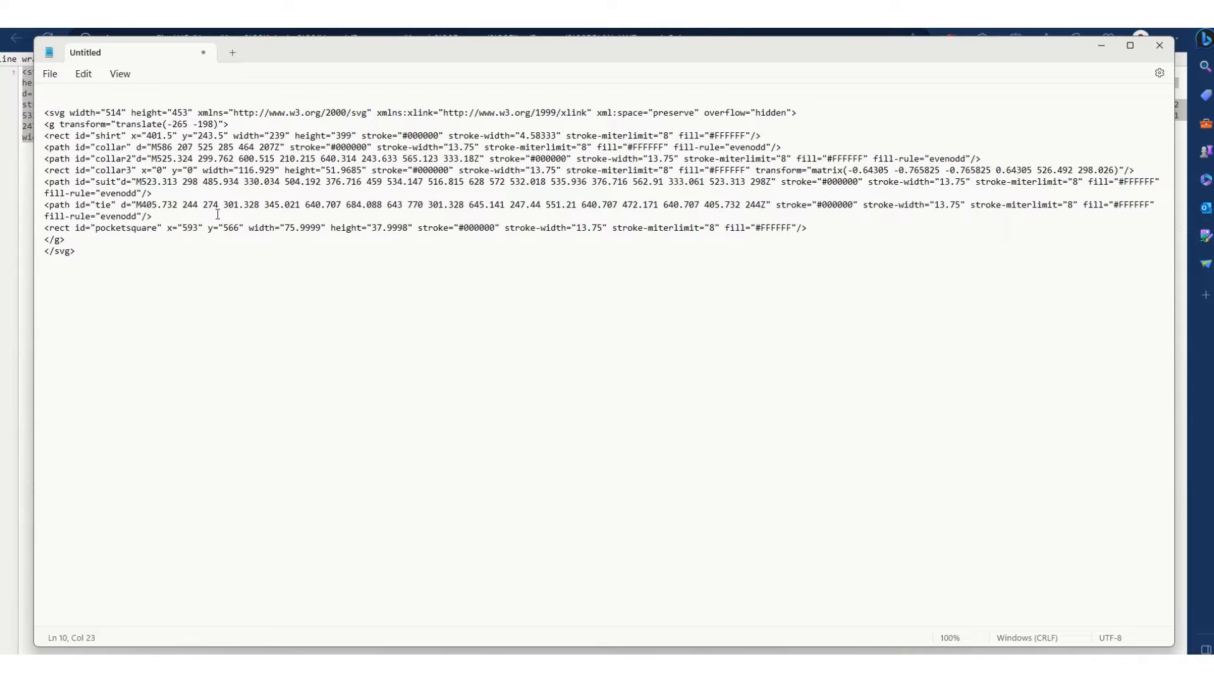
left_click(213, 253)
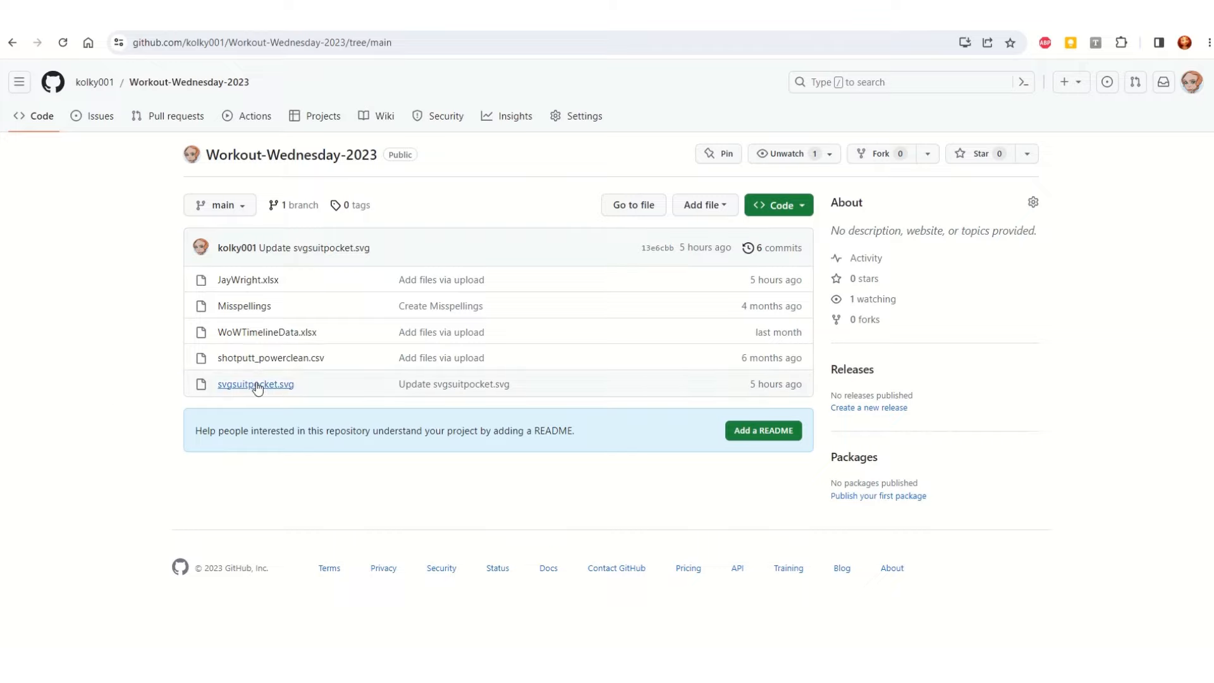
Step: Switch to the Workout-Wednesday-2023 repository on GitHub, open svgsuitpocket.svg and view its code
left_click(256, 385)
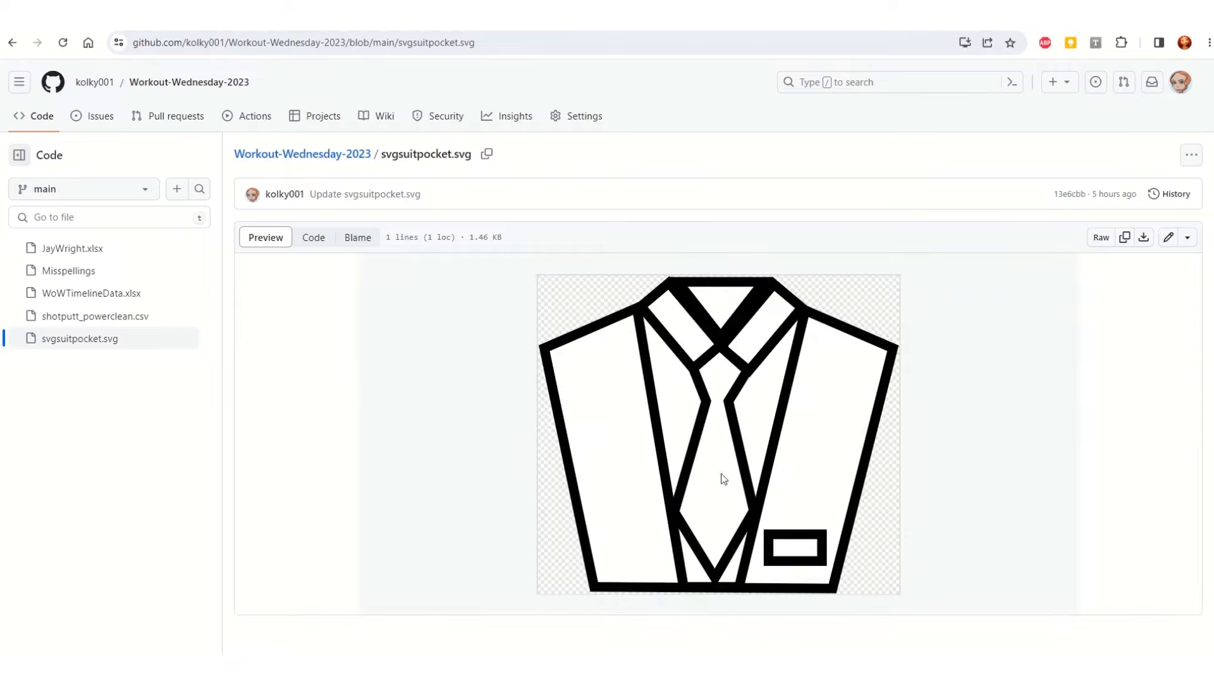
left_click(325, 243)
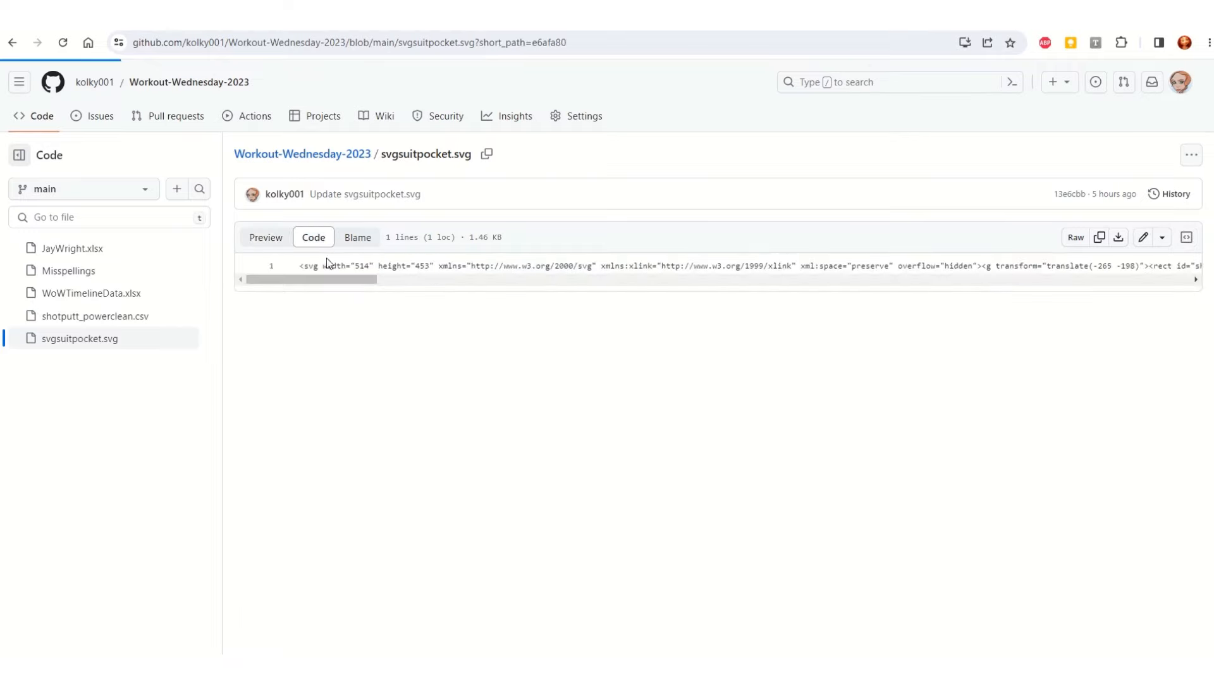
left_click(1185, 239)
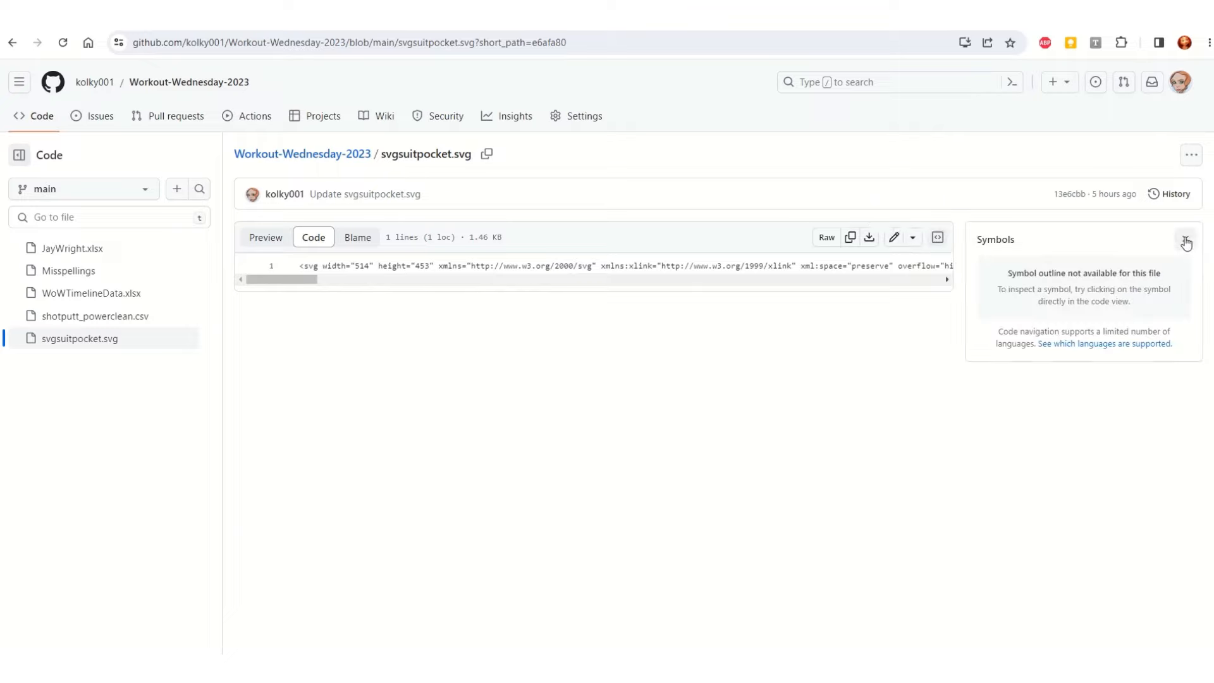
Step: Close the symbols outline and look over the available file options for the svgsuitpocket.svg code
left_click(1185, 241)
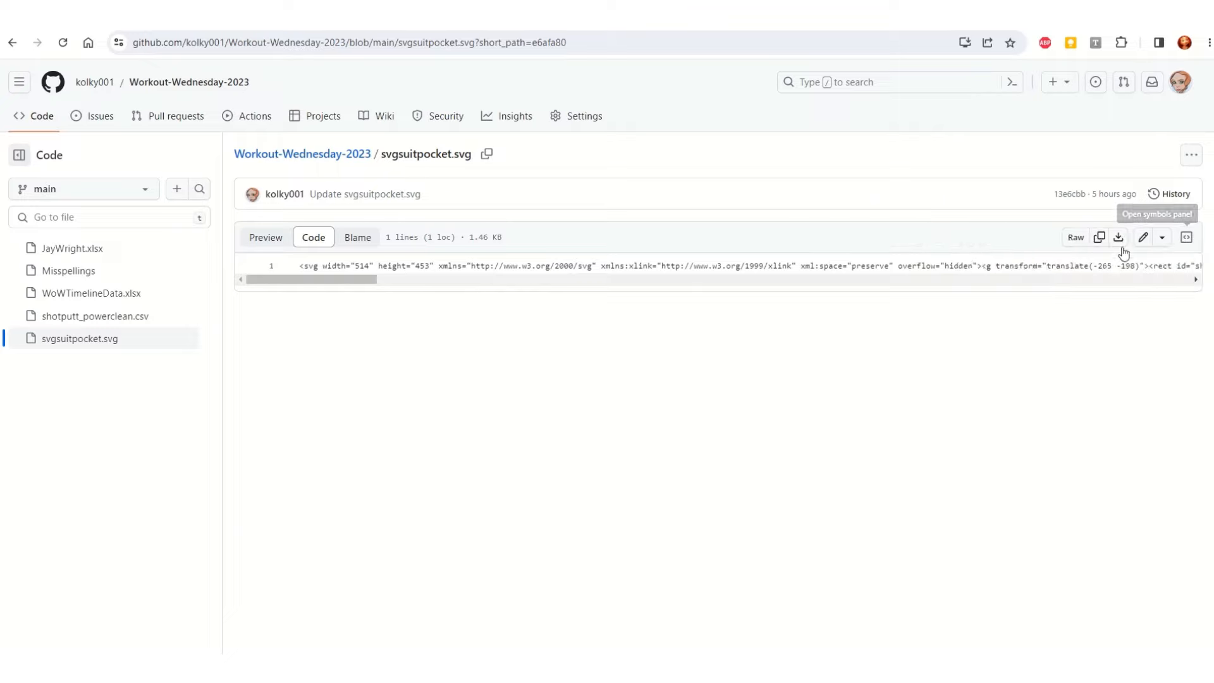
left_click(1075, 266)
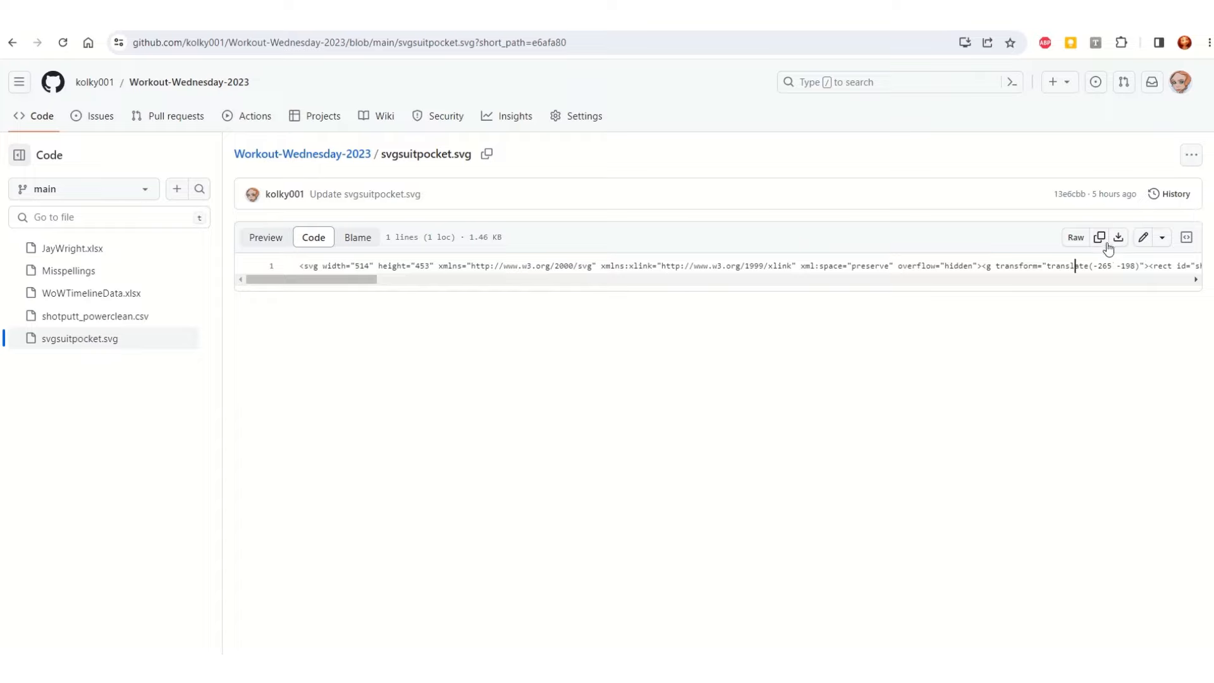
left_click(1161, 239)
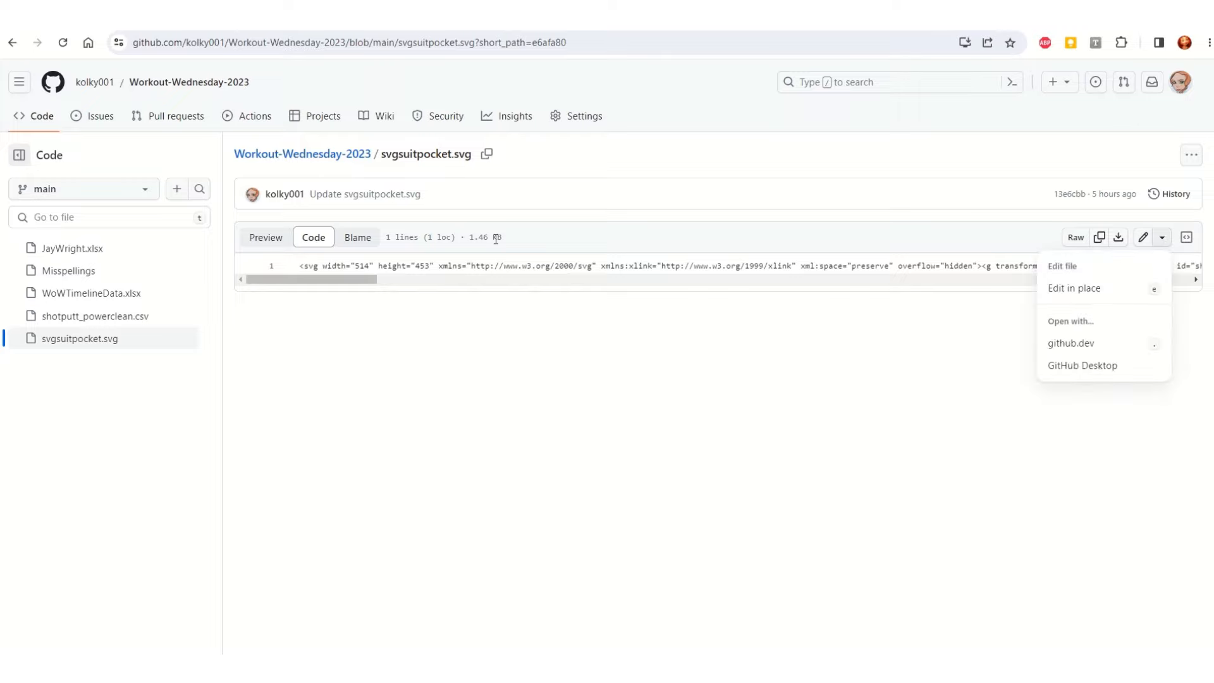
key("Escape")
left_click_drag(349, 280, 230, 295)
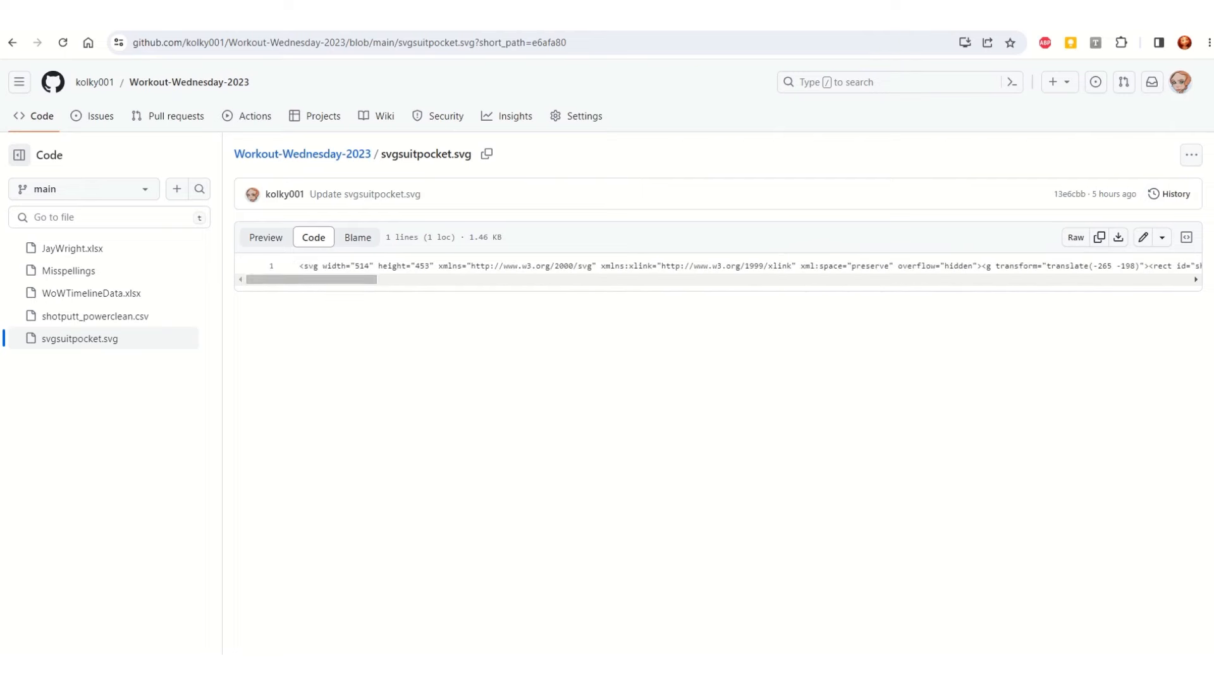
Step: Switch back to the SVG code in Notepad and replace all double quotes with single quotes
key("alt+Tab")
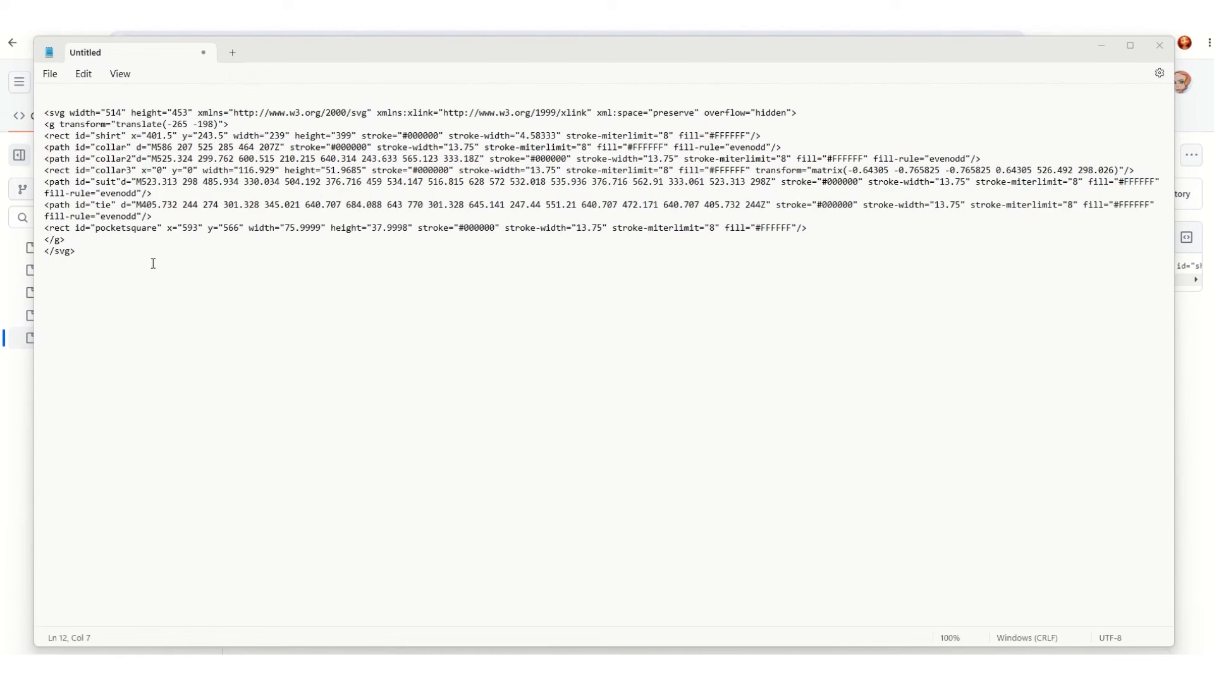
left_click(211, 260)
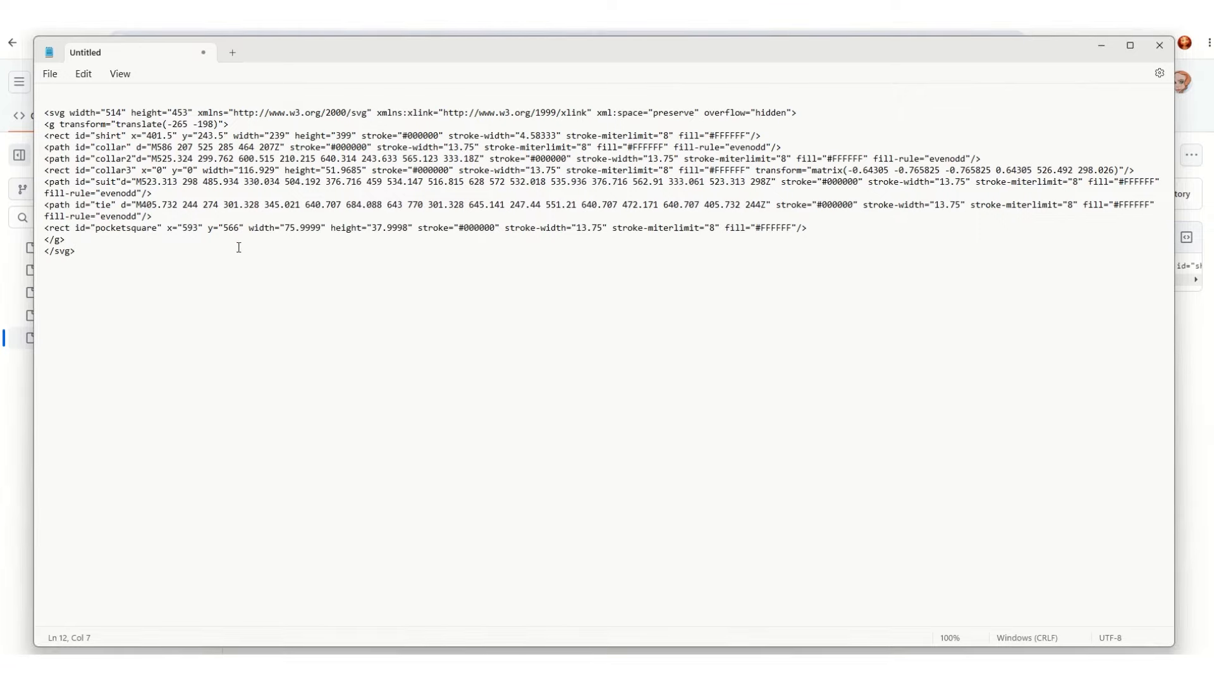
key("ctrl+f")
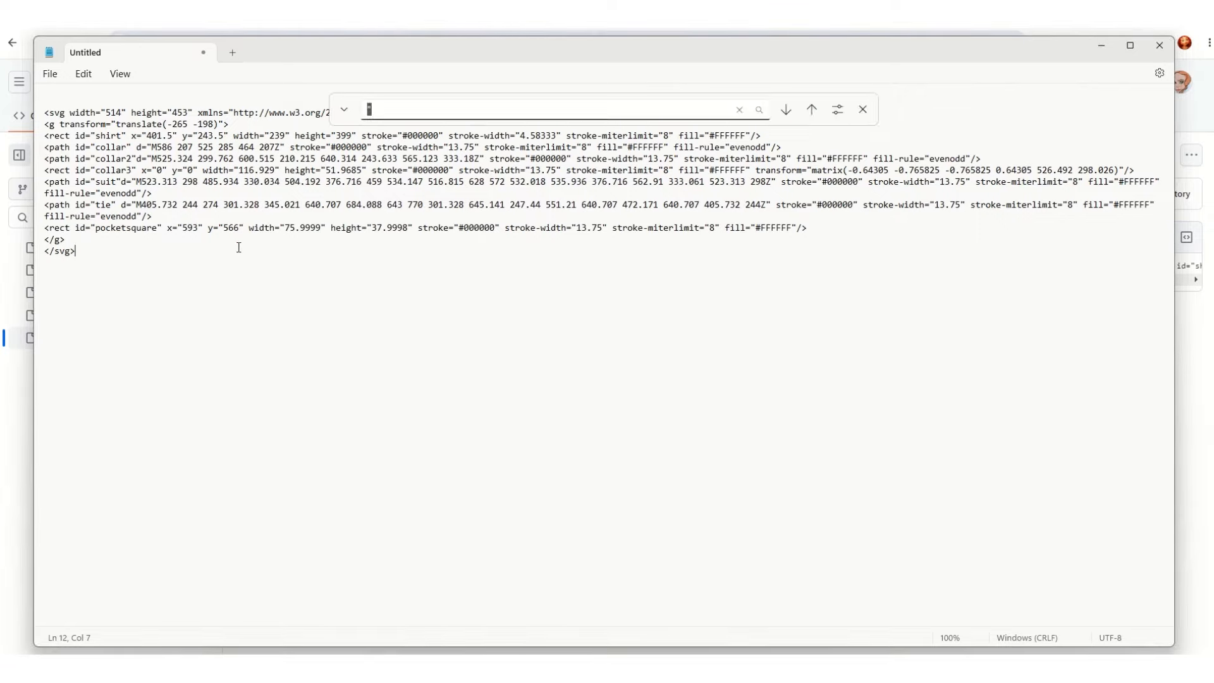
type("\"")
left_click(344, 109)
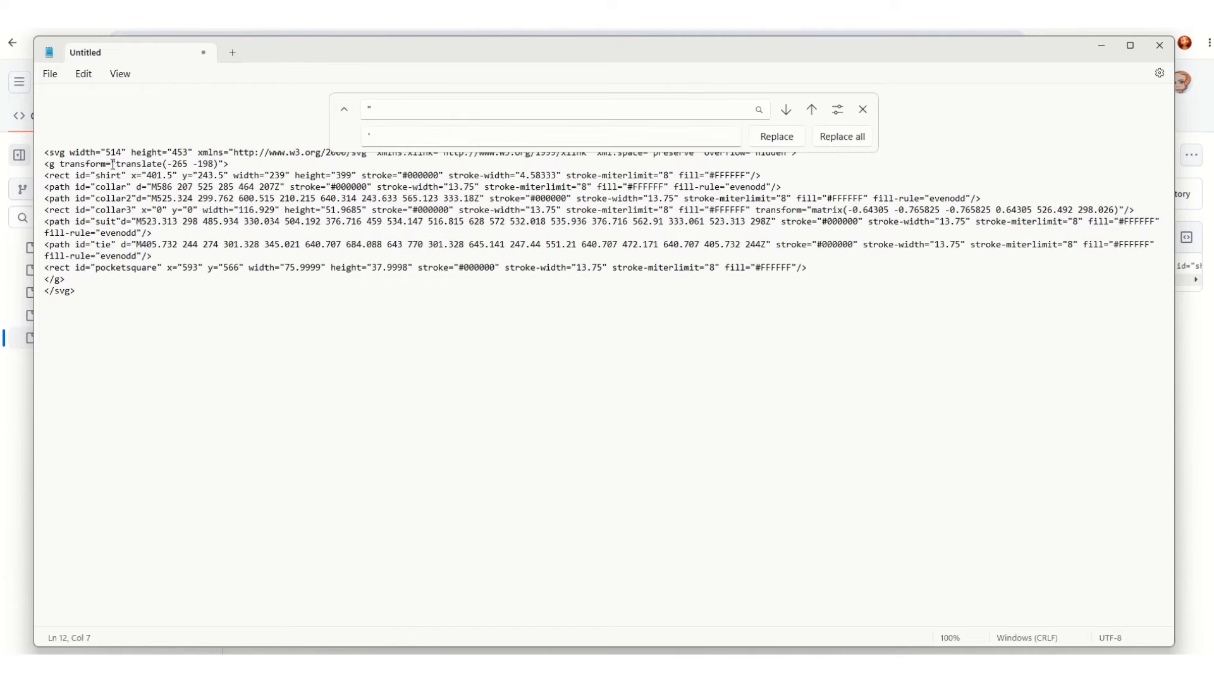
left_click_drag(111, 164, 116, 165)
left_click(379, 135)
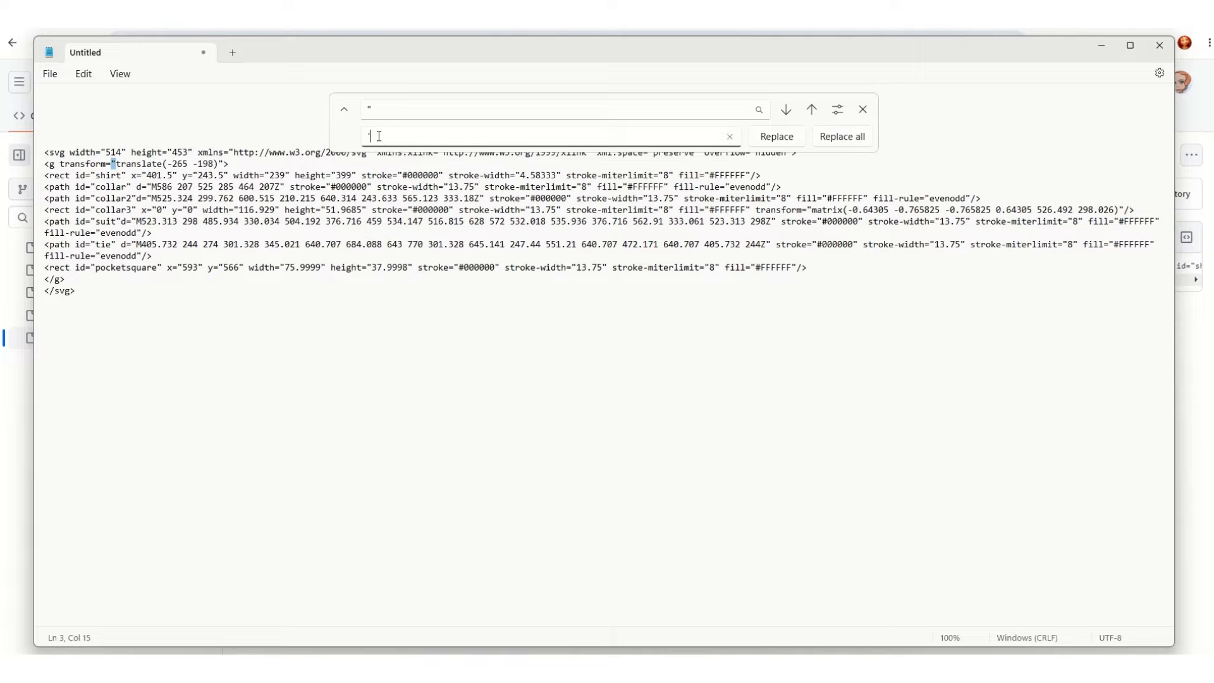
left_click(834, 138)
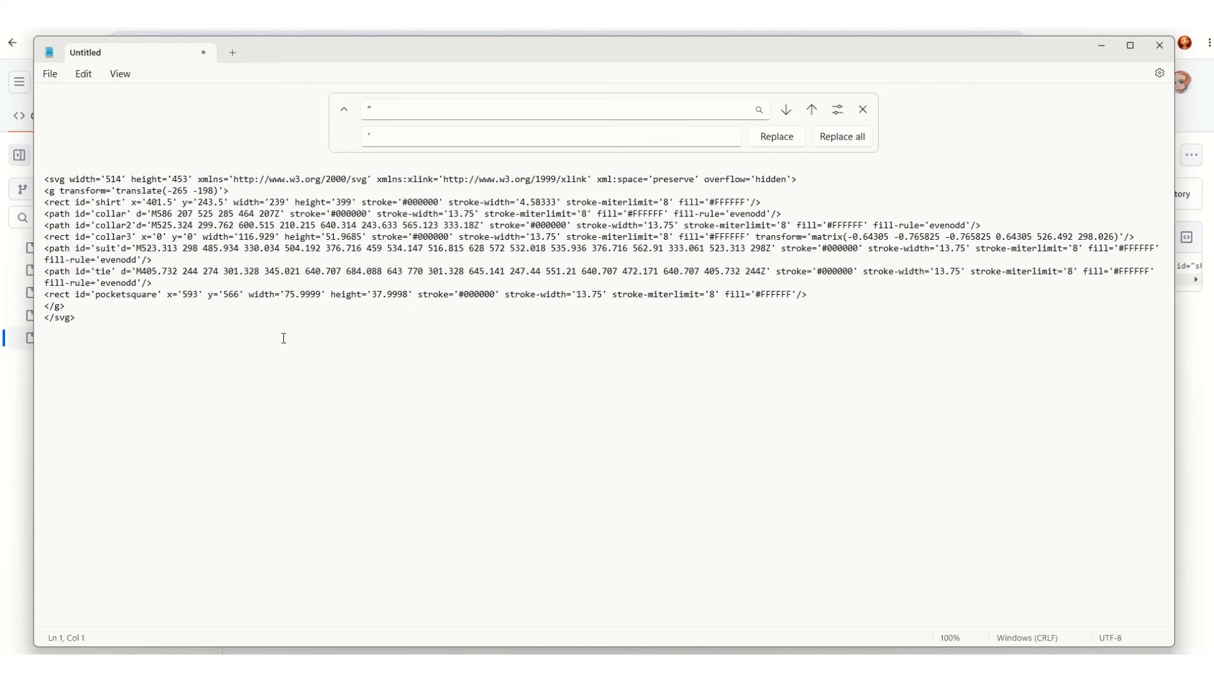
Step: Select the entire SVG code from the opening svg tag to the closing svg tag
left_click(252, 337)
left_click(46, 190, "shift")
left_click_drag(47, 190, 40, 185)
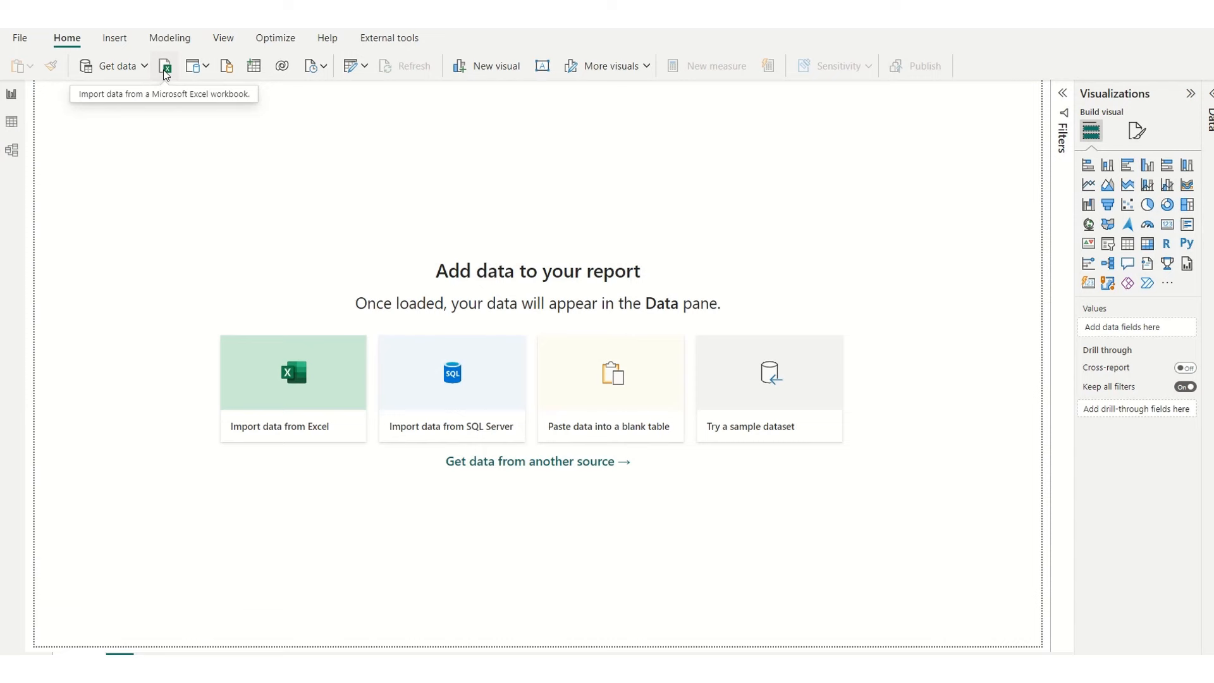
left_click(164, 67)
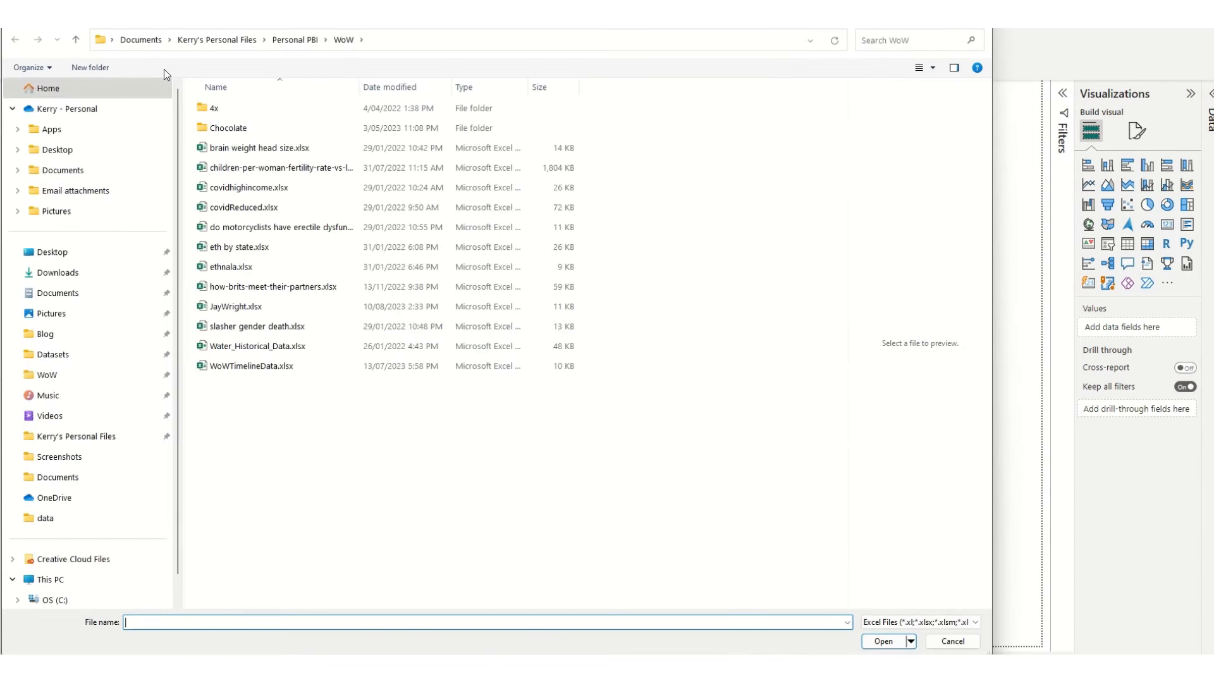
left_click(235, 306)
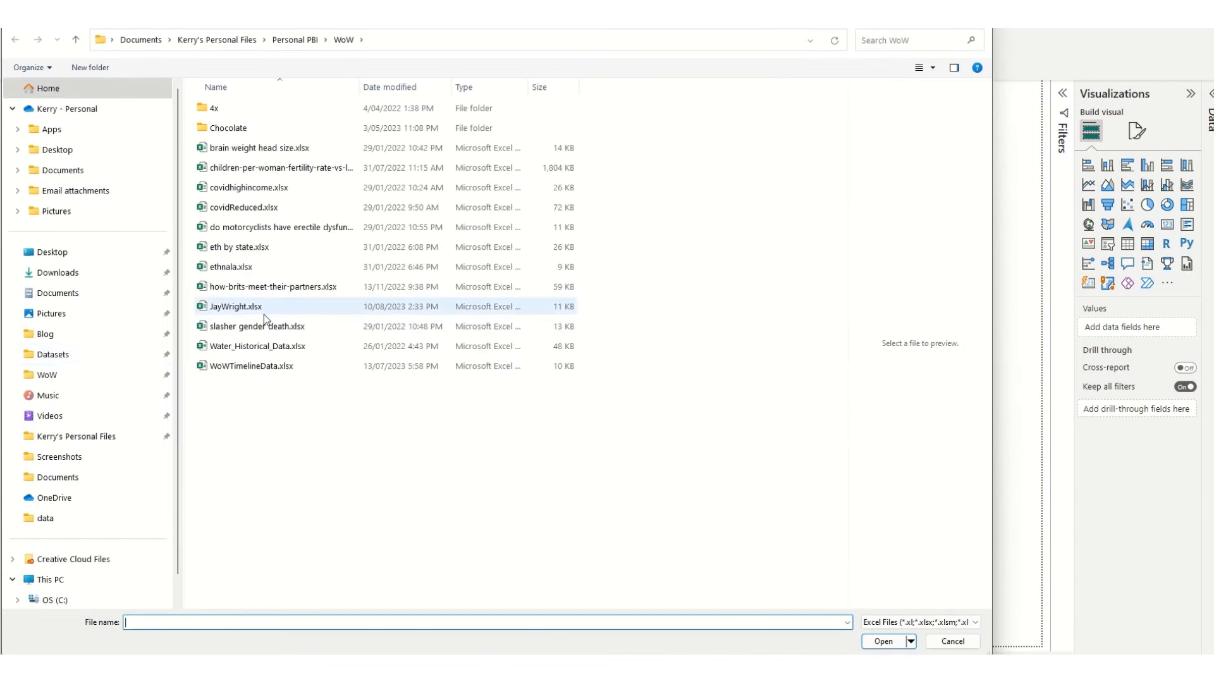
left_click(884, 641)
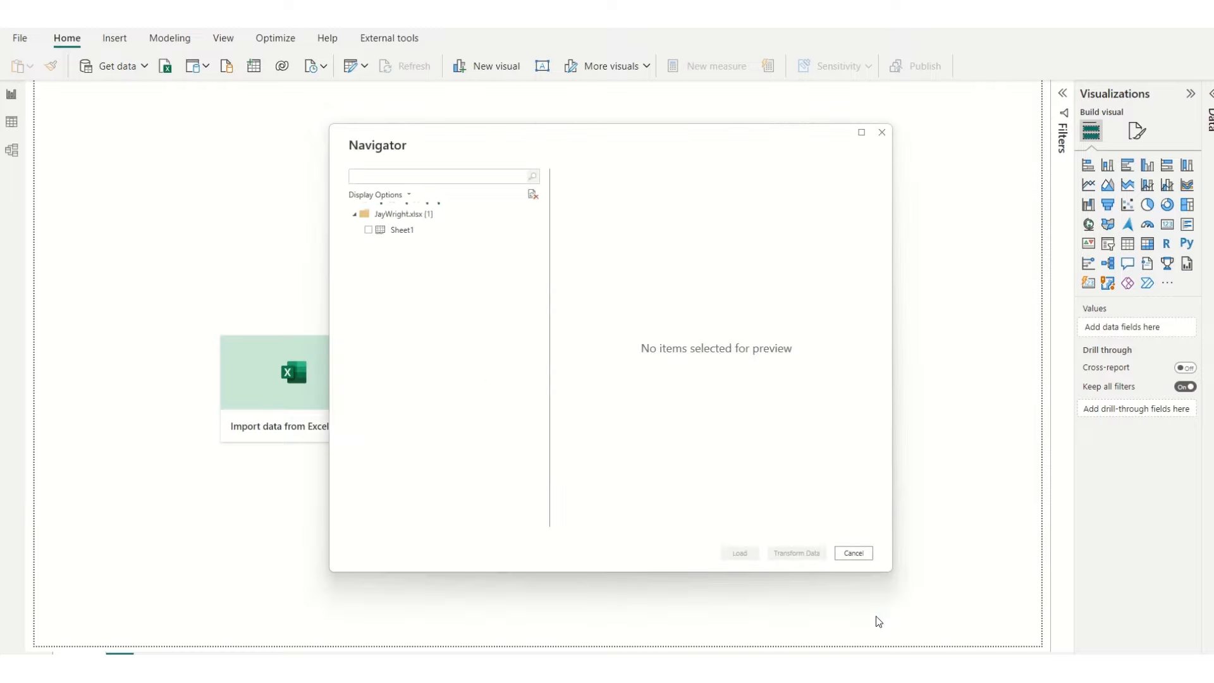
left_click(366, 231)
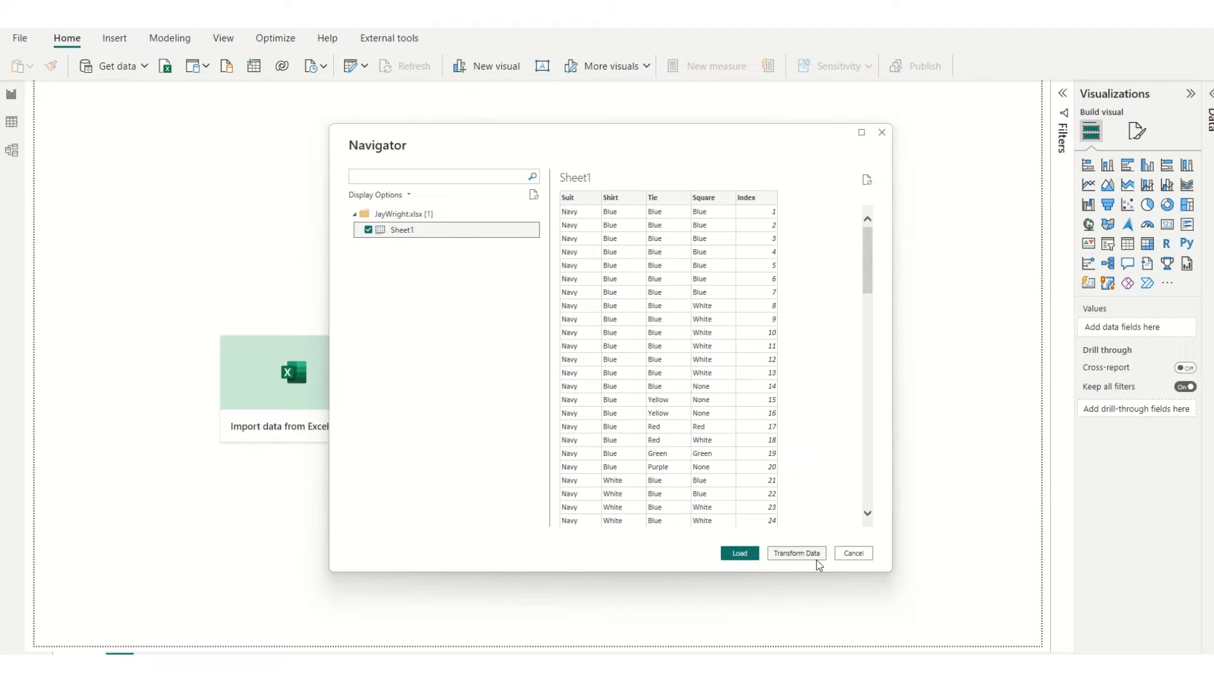
left_click(796, 553)
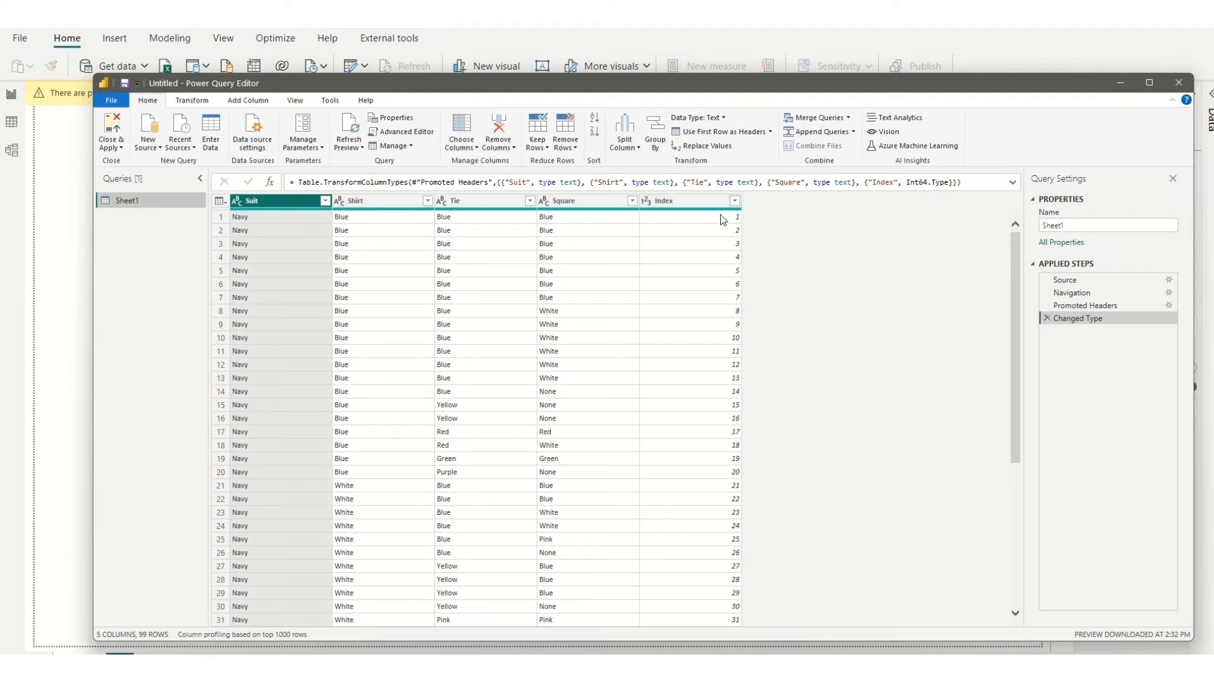
Step: Add a new column to Sheet1 that calculates the modulo of the Index column with a value of 10
scroll(719, 562, "down", 14)
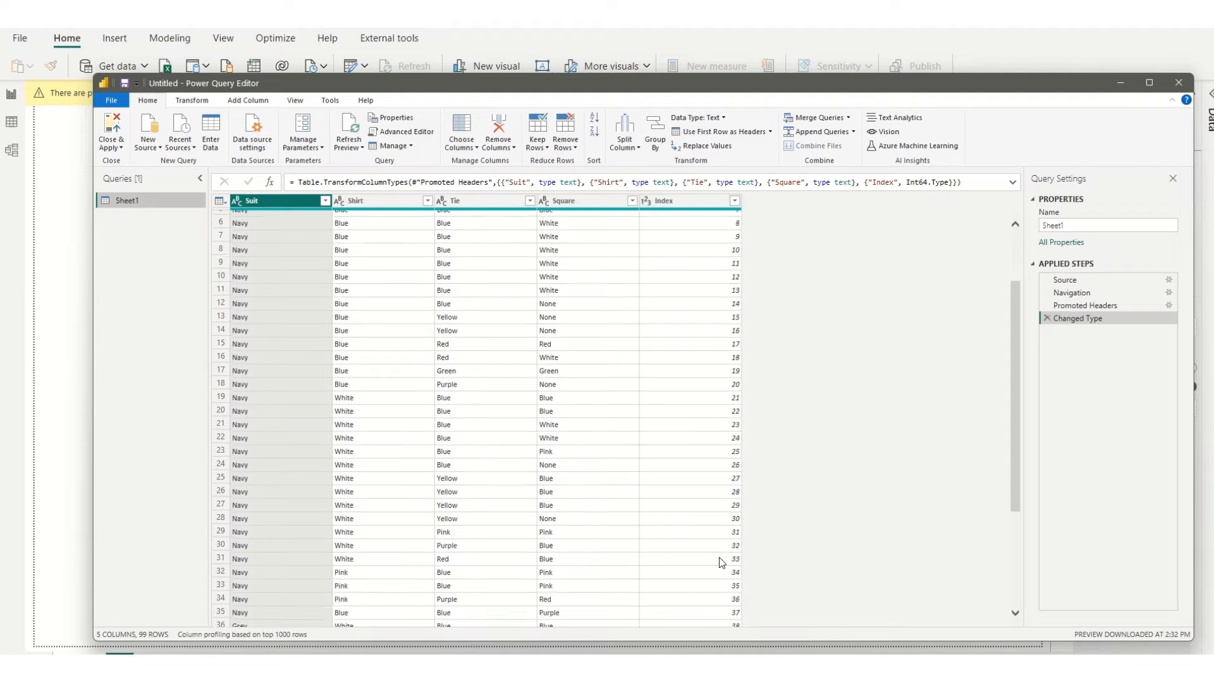
scroll(722, 562, "down", 8)
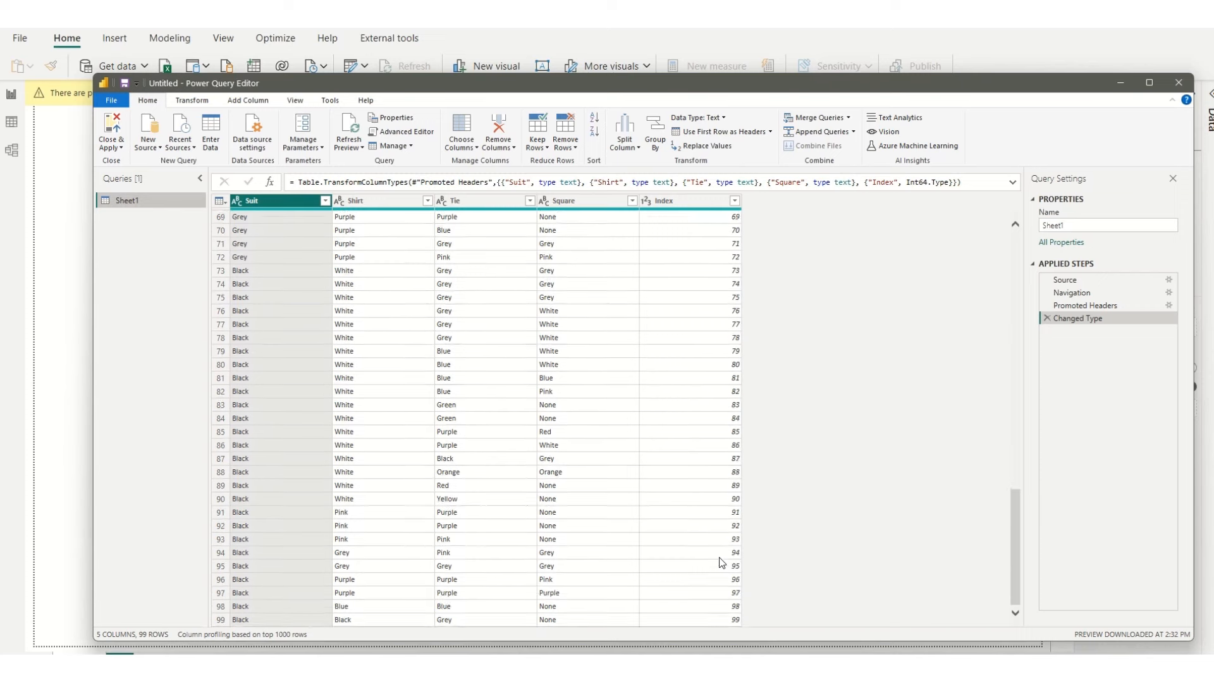
scroll(721, 561, "up", 20)
scroll(721, 561, "up", 1)
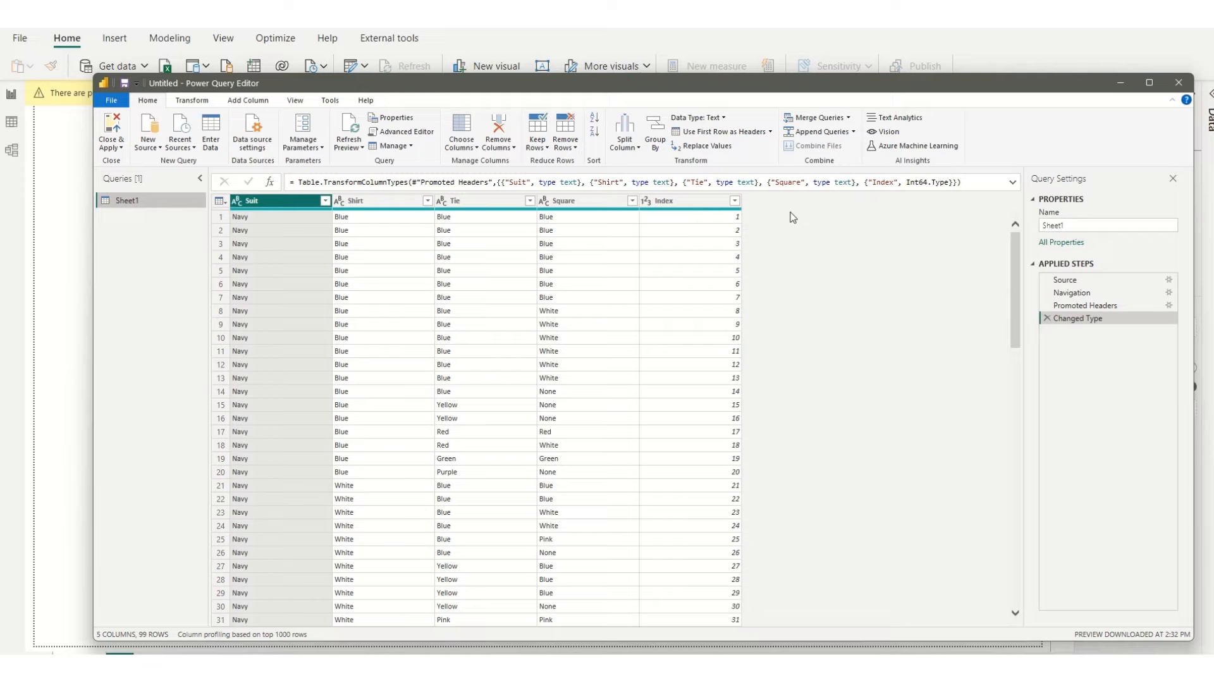
left_click(702, 206)
left_click(196, 101)
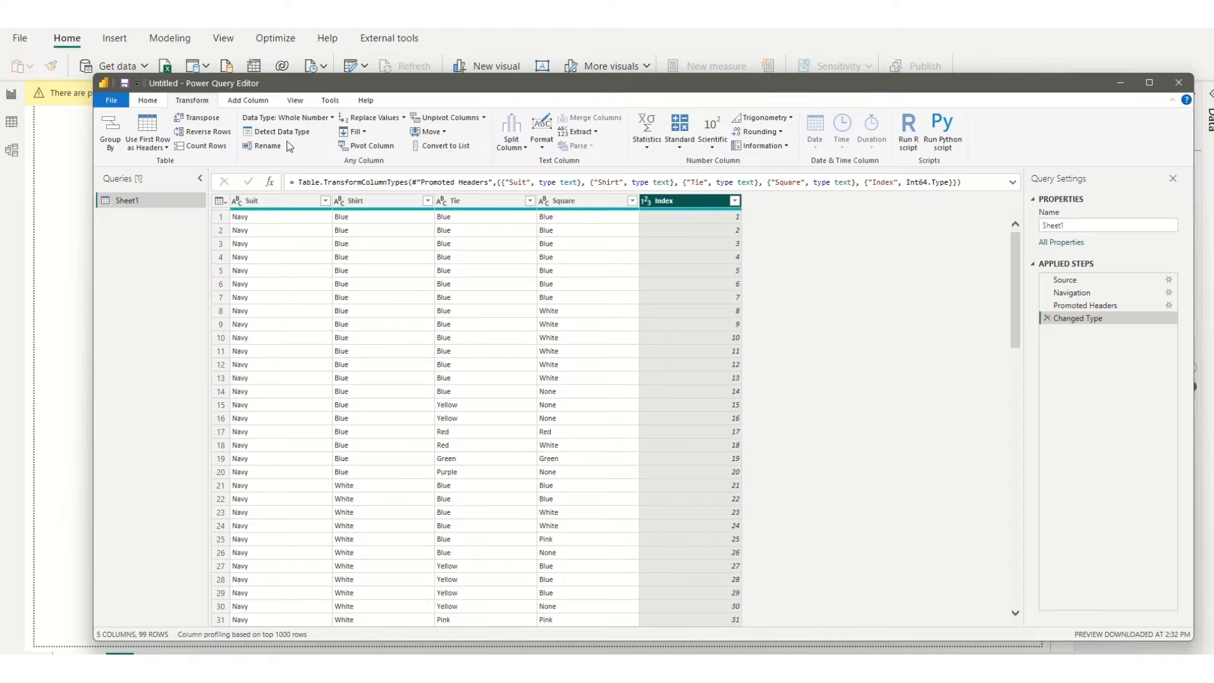
left_click(247, 101)
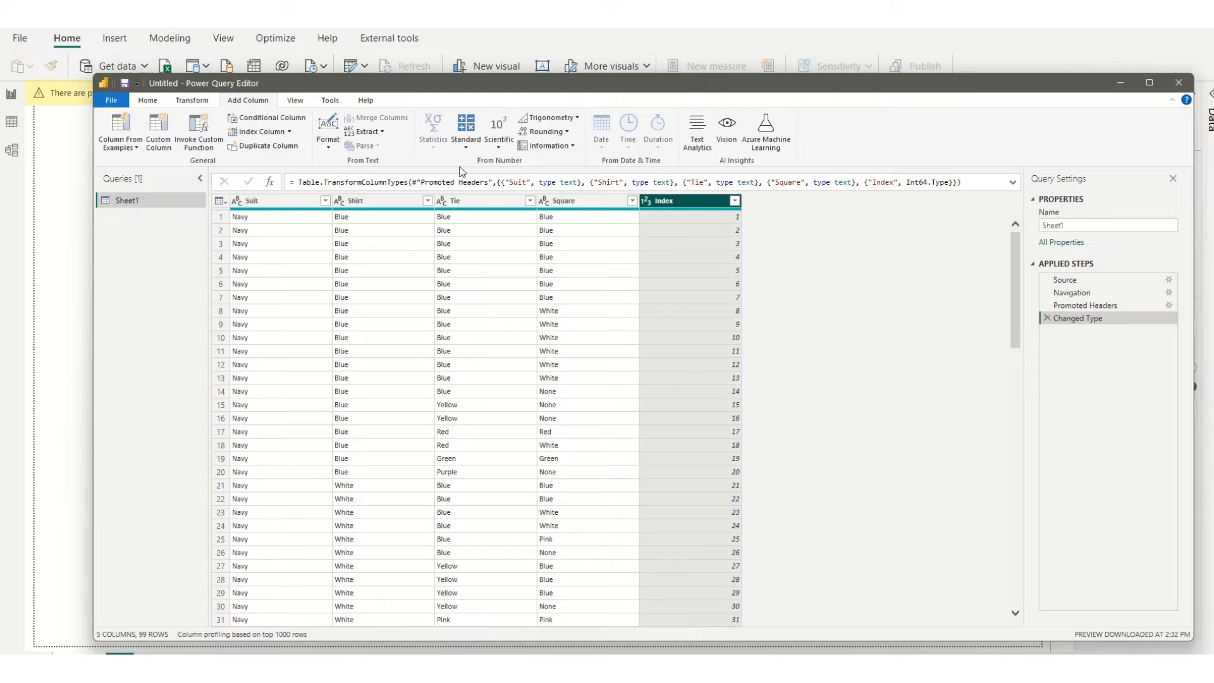
left_click(471, 148)
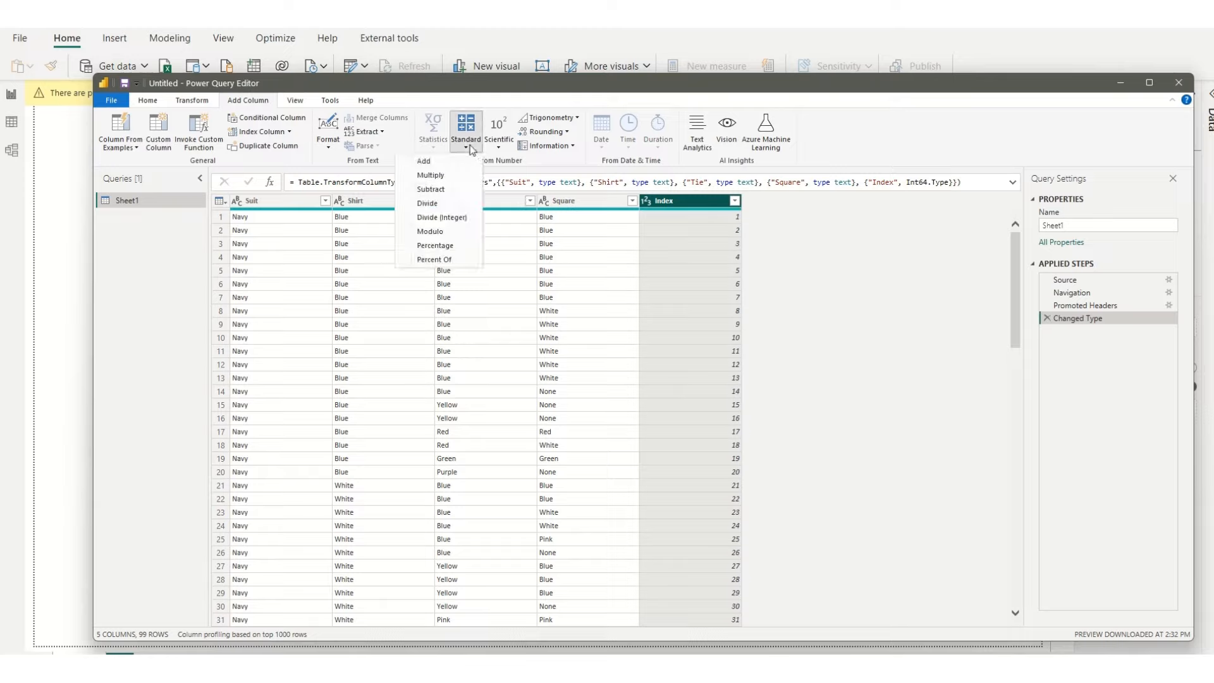
left_click(430, 232)
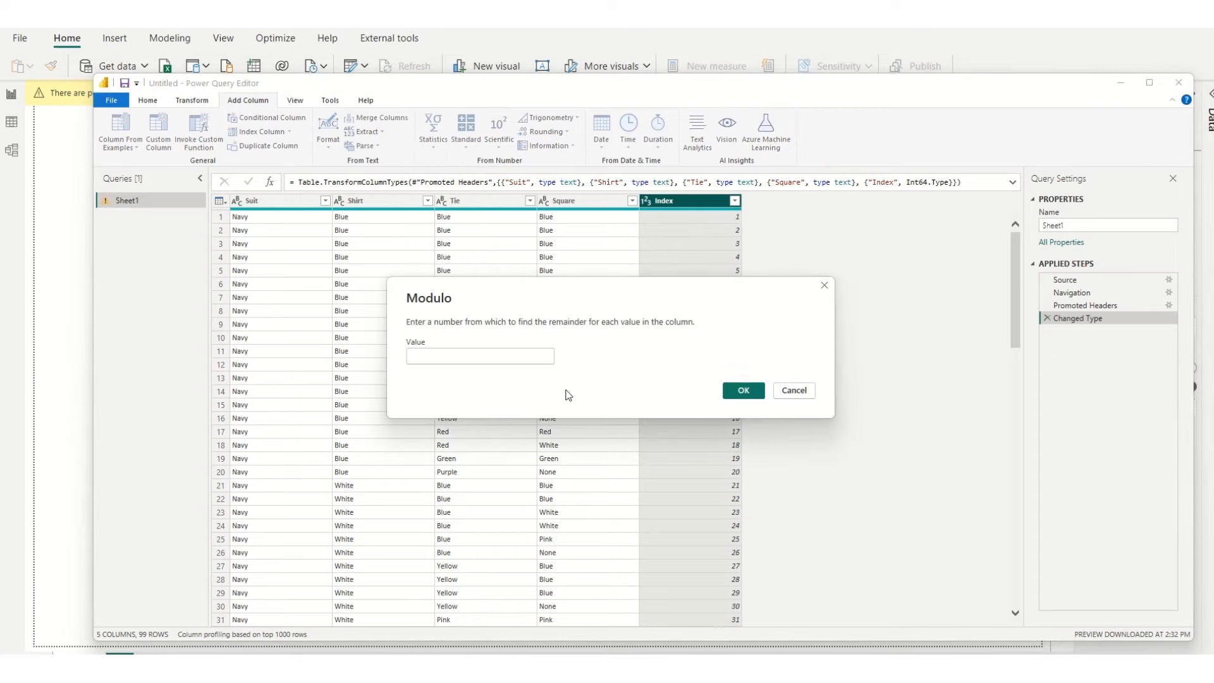
type("10")
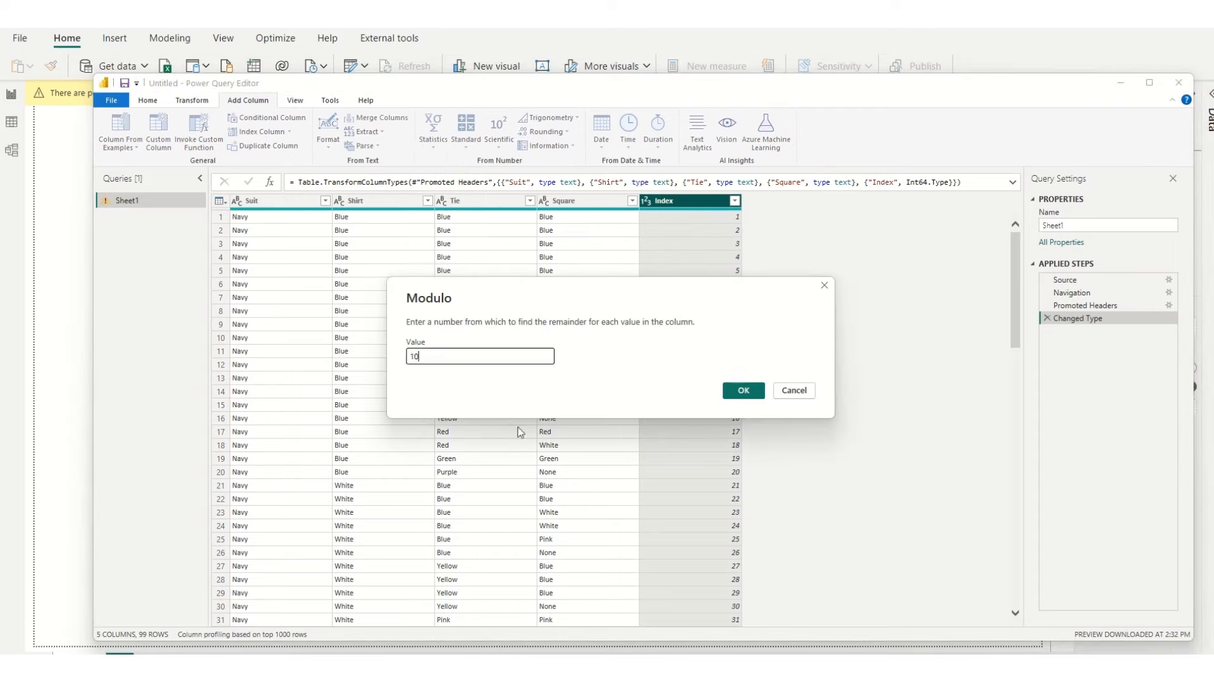
left_click(752, 391)
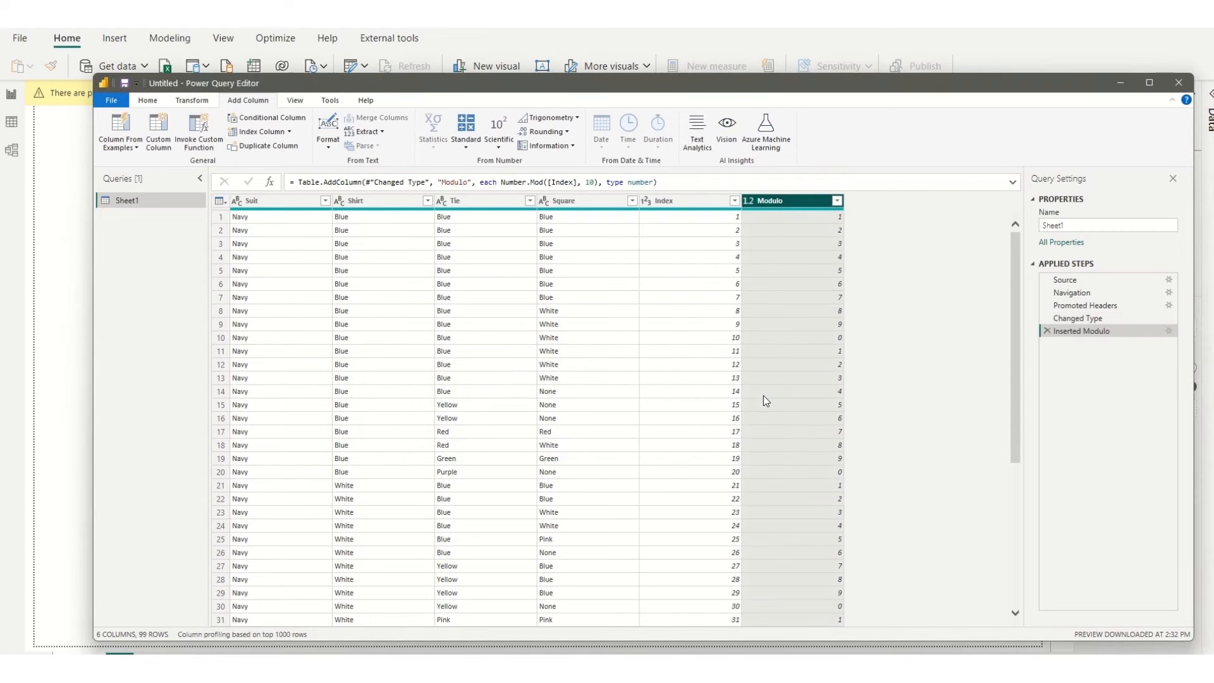
Step: Replace the value 0 with 10 in the Modulo column
left_click(810, 336)
right_click(810, 336)
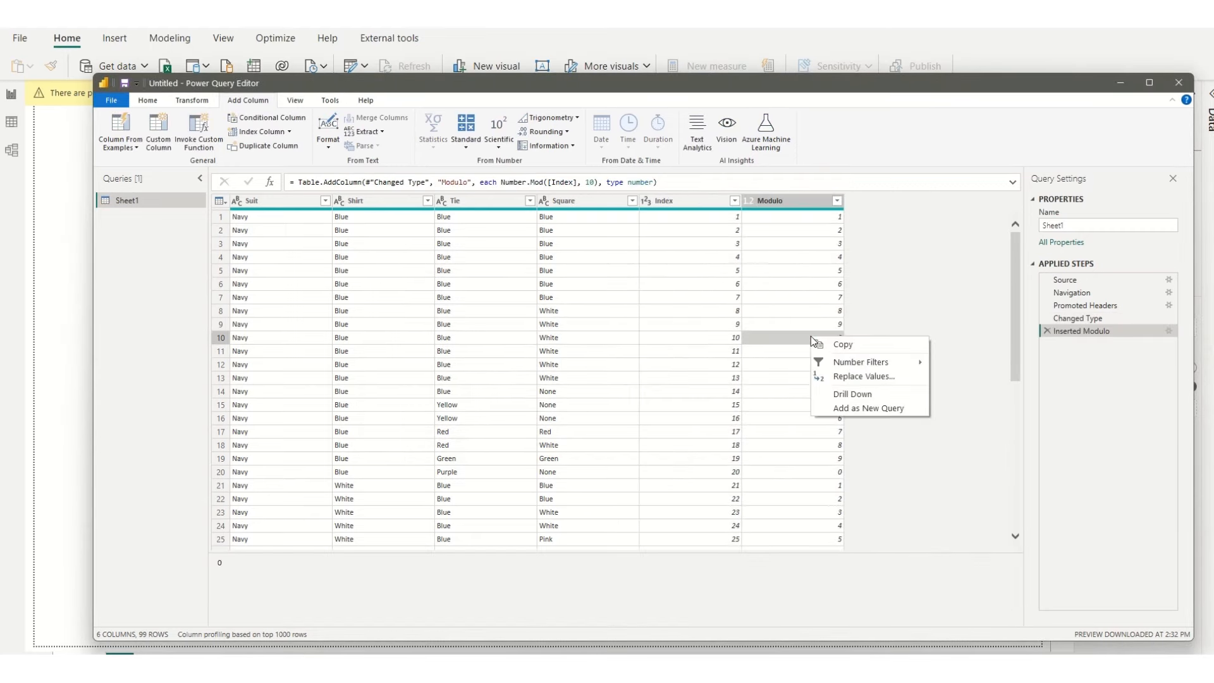
left_click(863, 378)
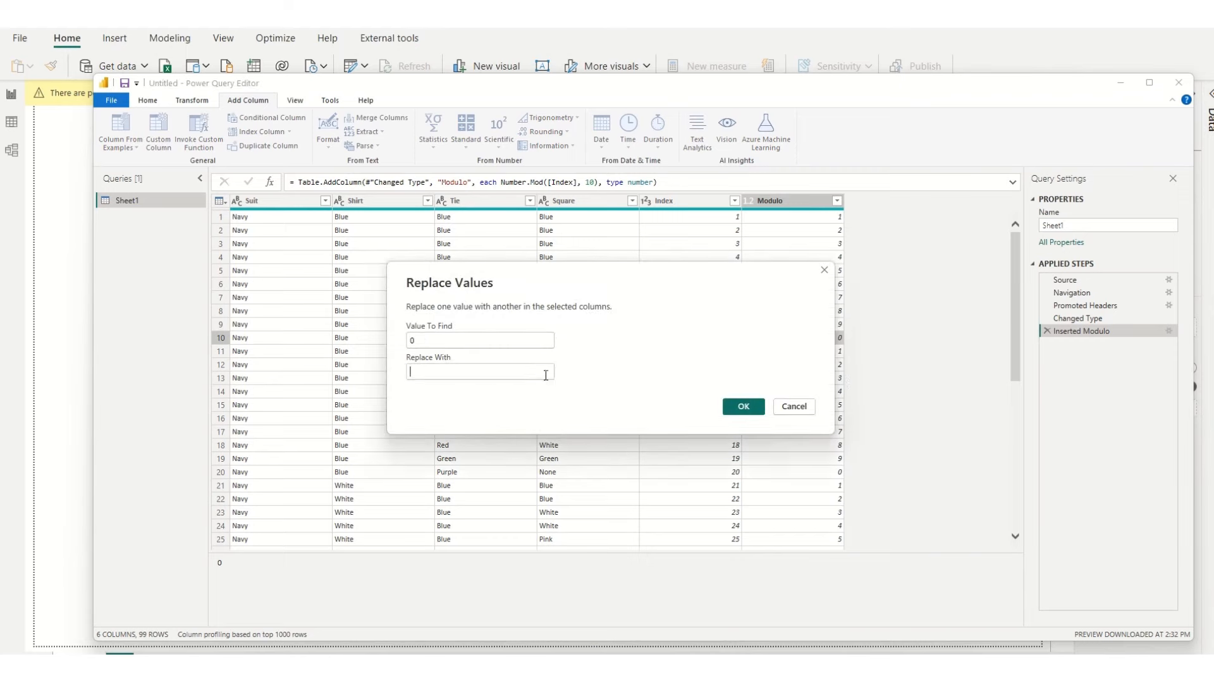
left_click(528, 366)
type("10")
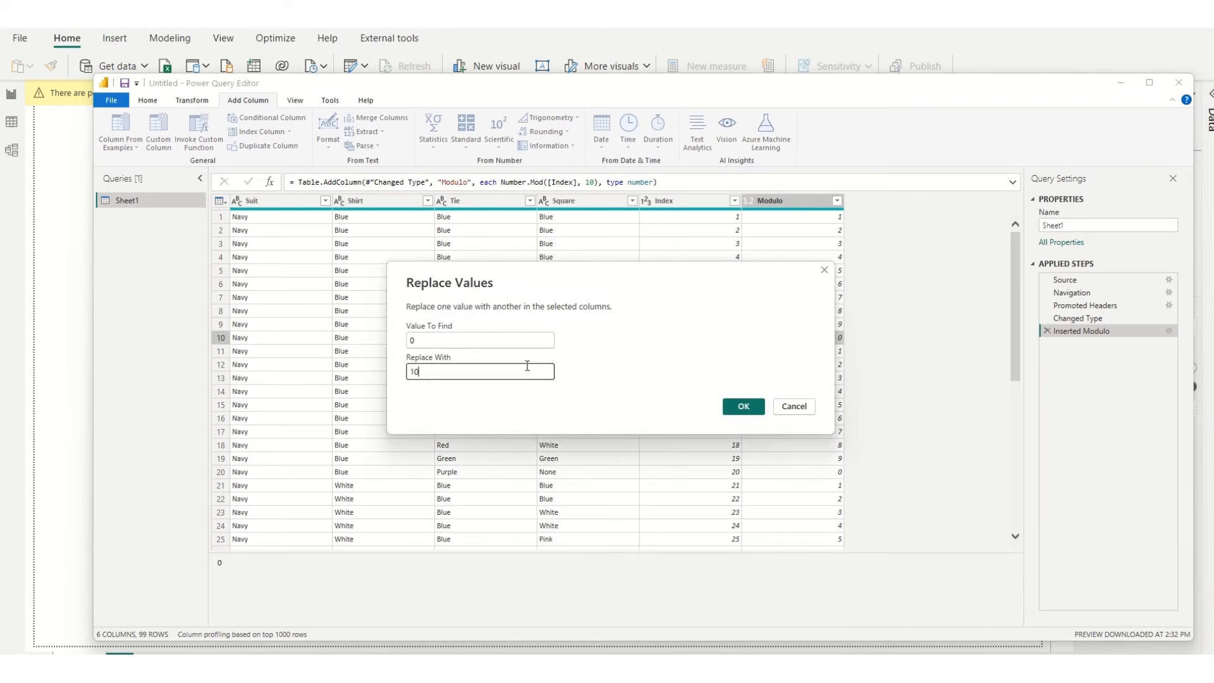
left_click(752, 406)
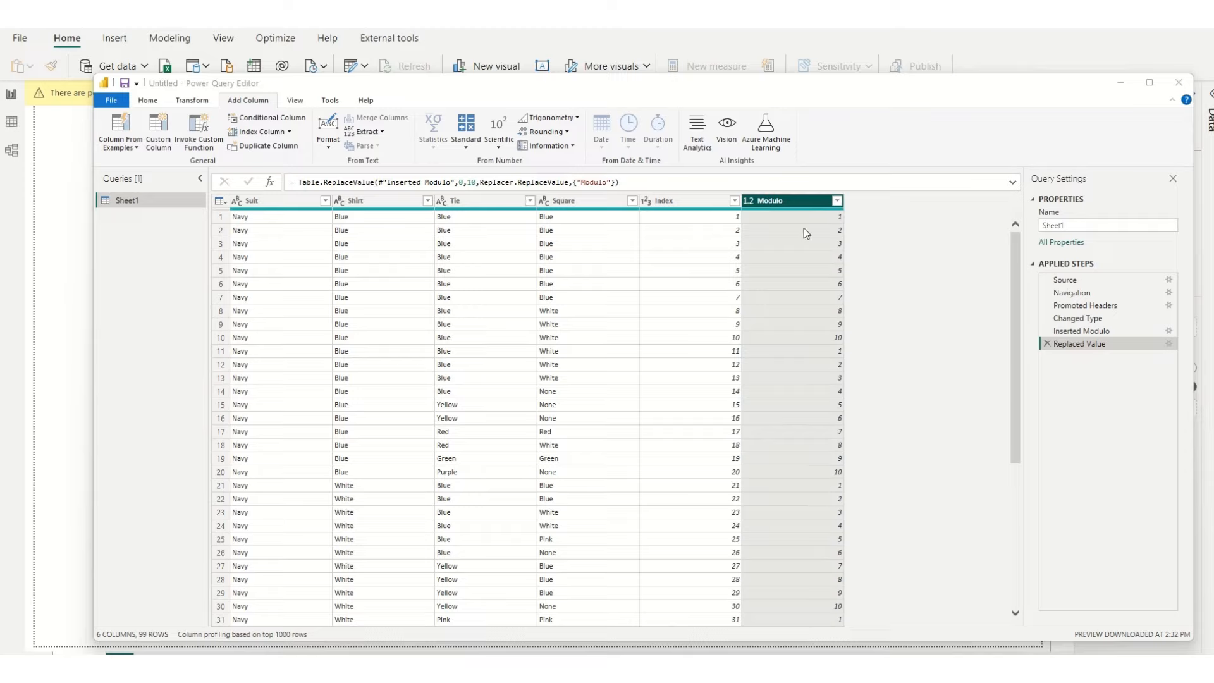
Step: Rename the Modulo column as Column
left_click(780, 202)
double_click(779, 203)
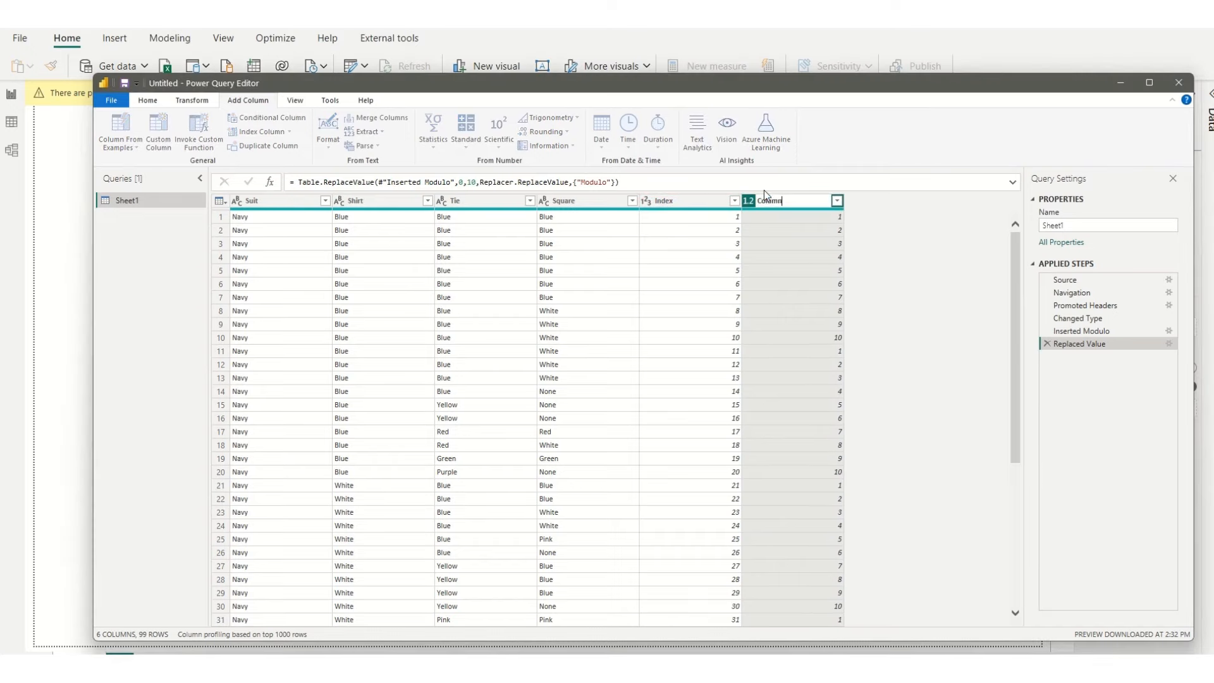
key("Return")
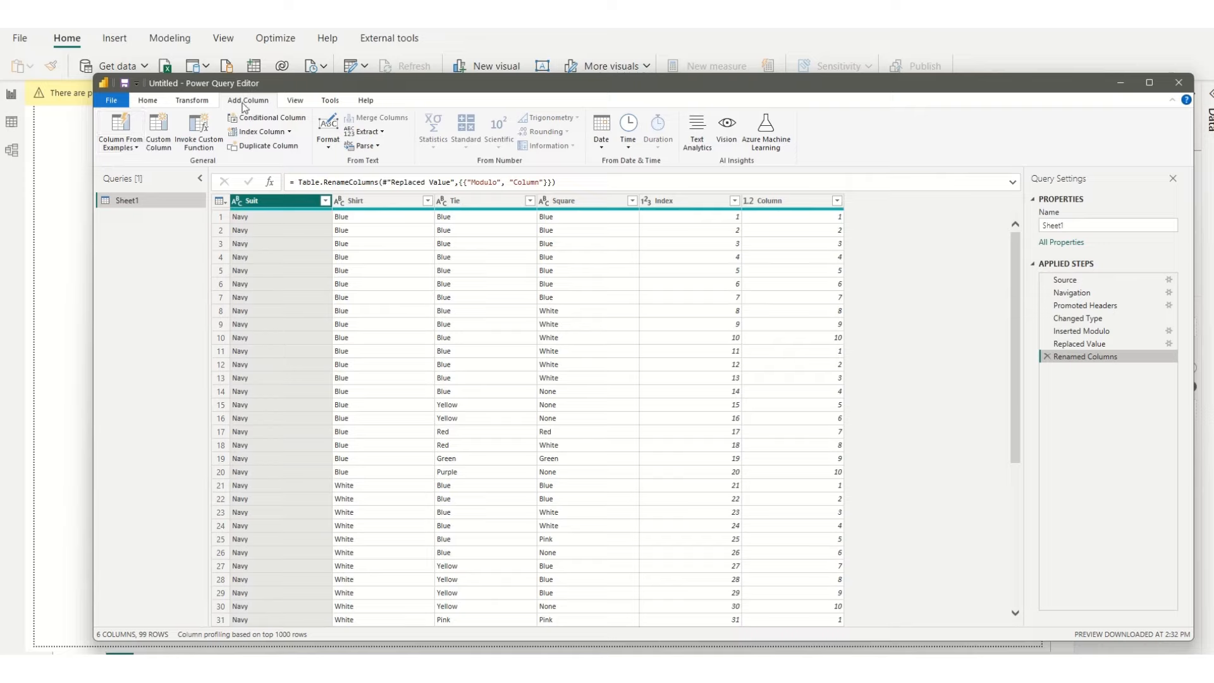
Step: Add a custom index column to Sheet1 with a starting index of 1 and an increment of 10
left_click(291, 132)
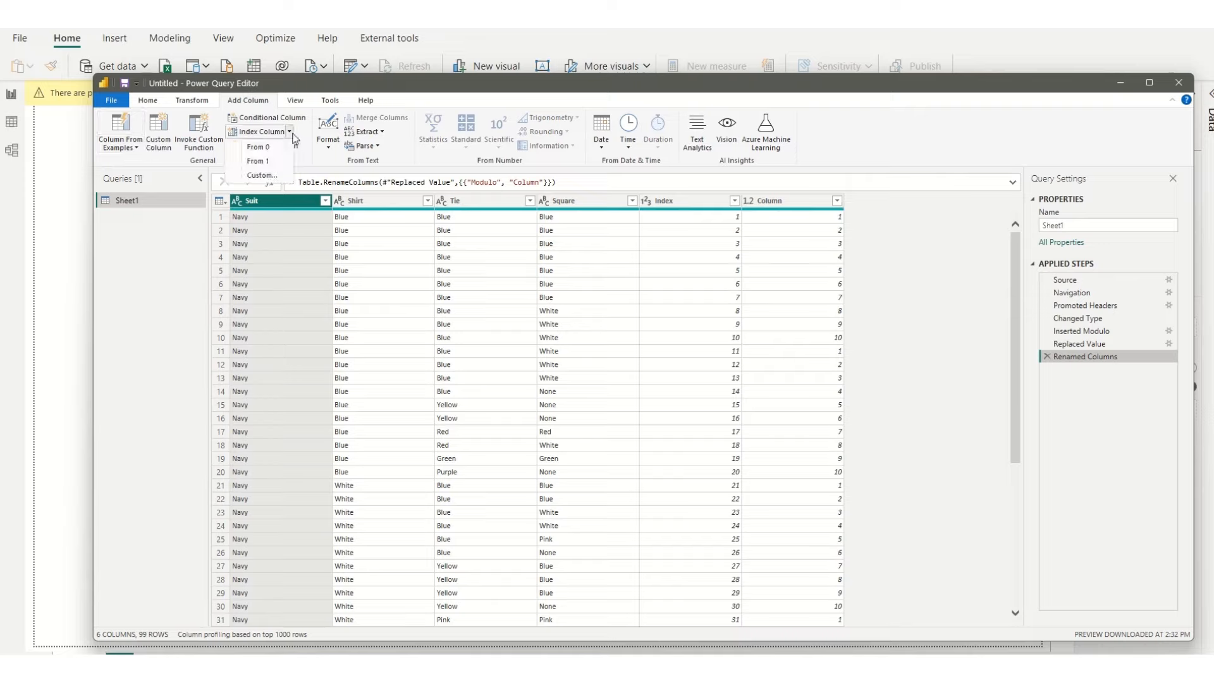
left_click(288, 176)
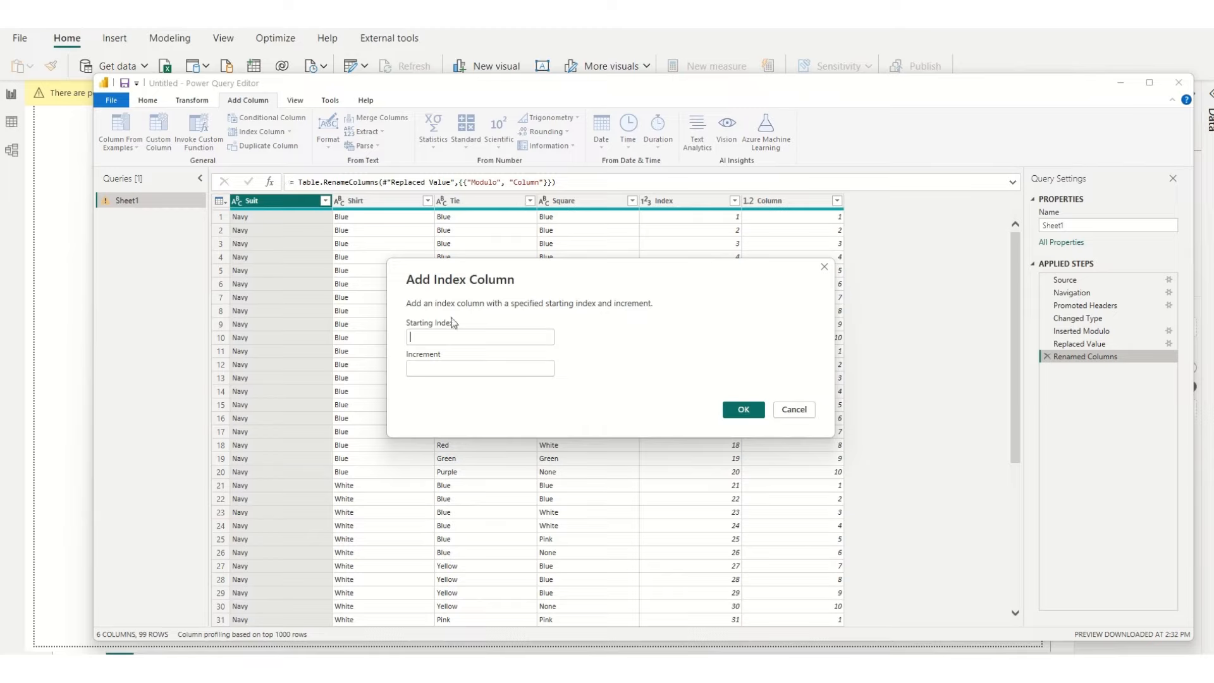
type("1")
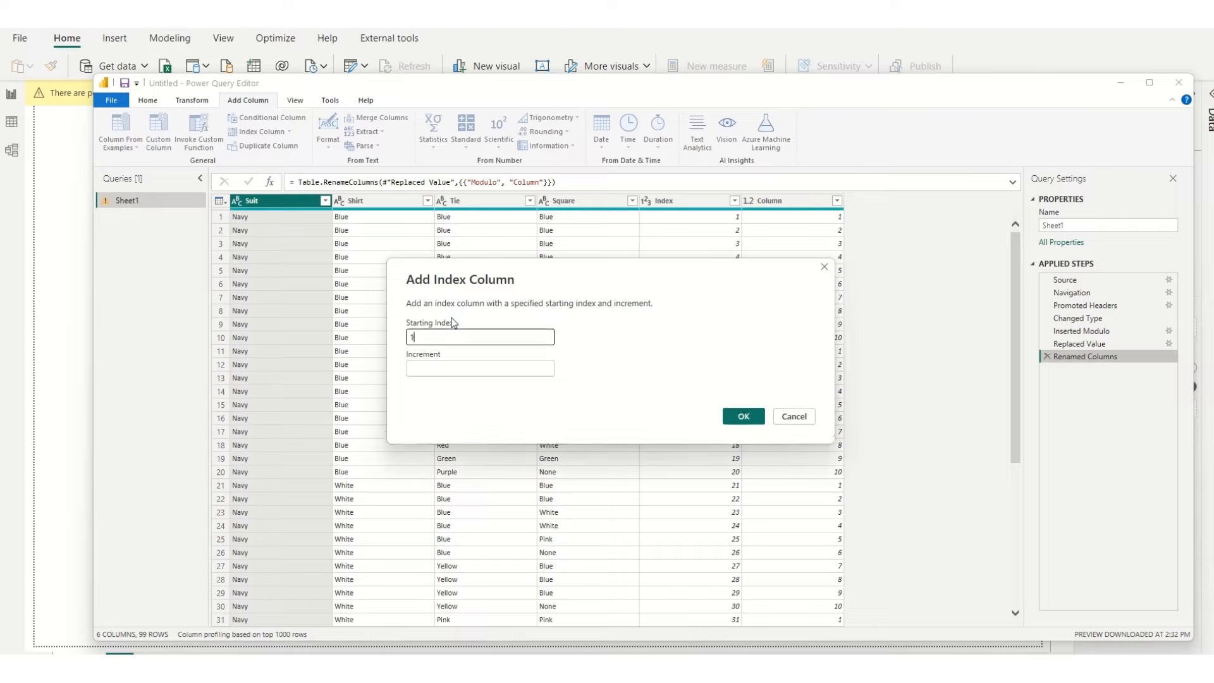
left_click(482, 368)
type("1*/")
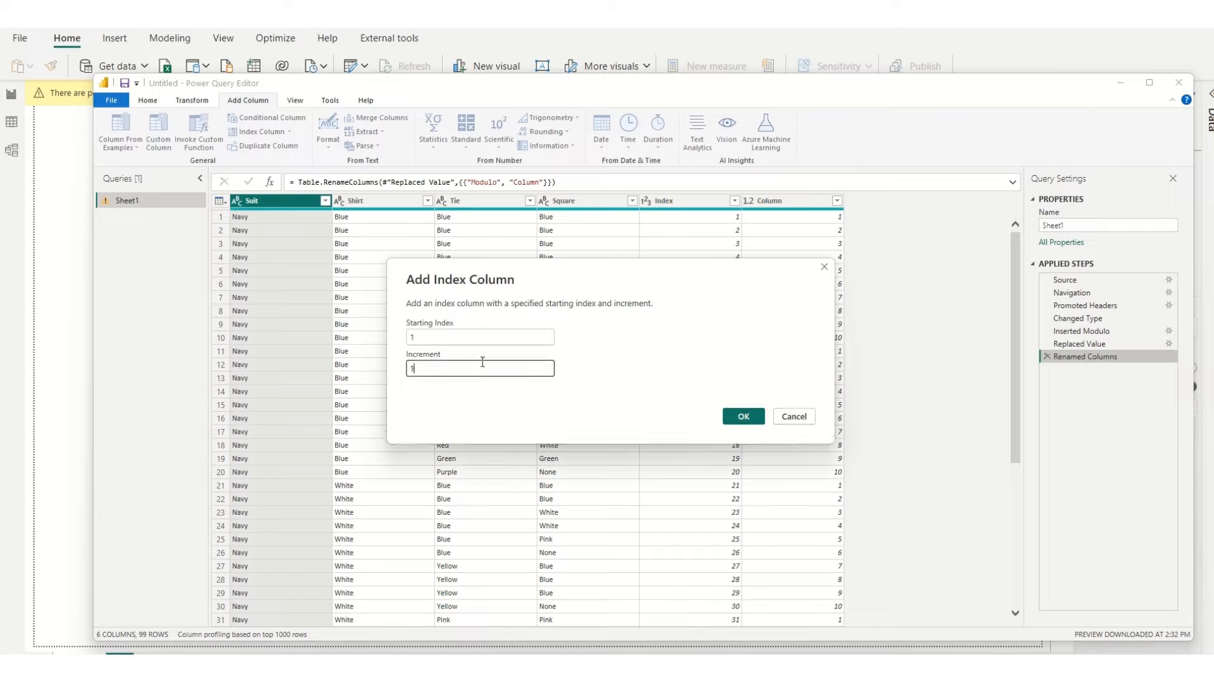
key("BackSpace")
key("BackSpace")
type("/10")
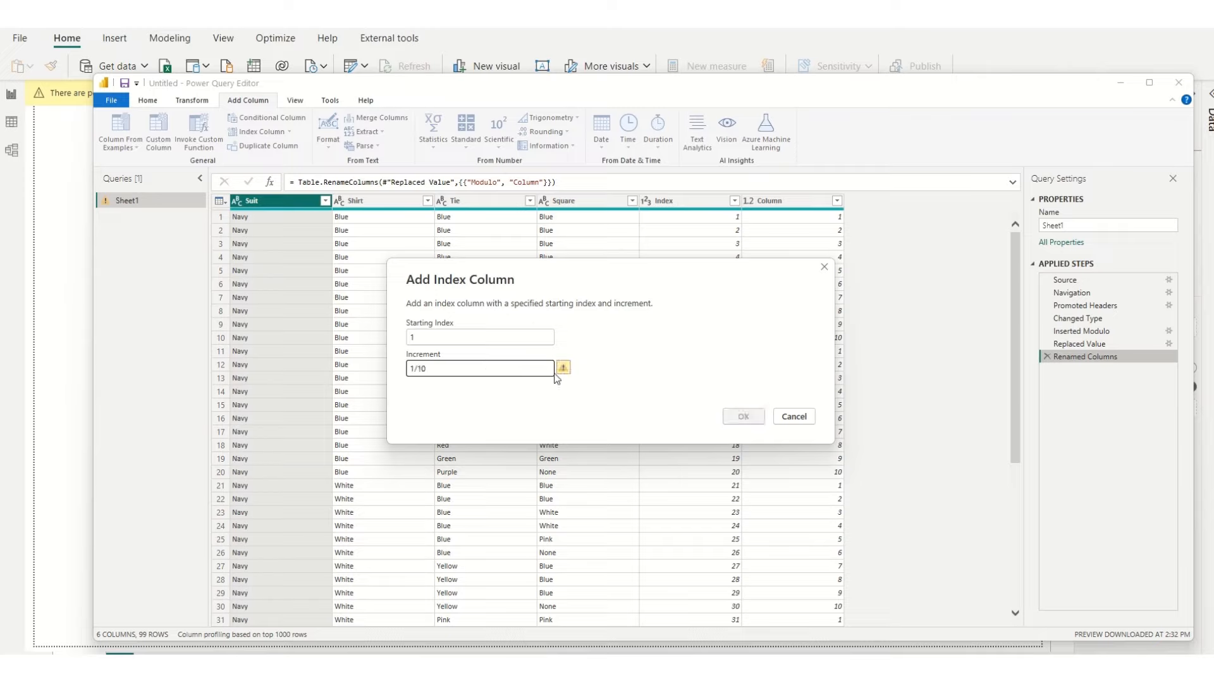
key("BackSpace")
key("BackSpace")
key("BackSpace")
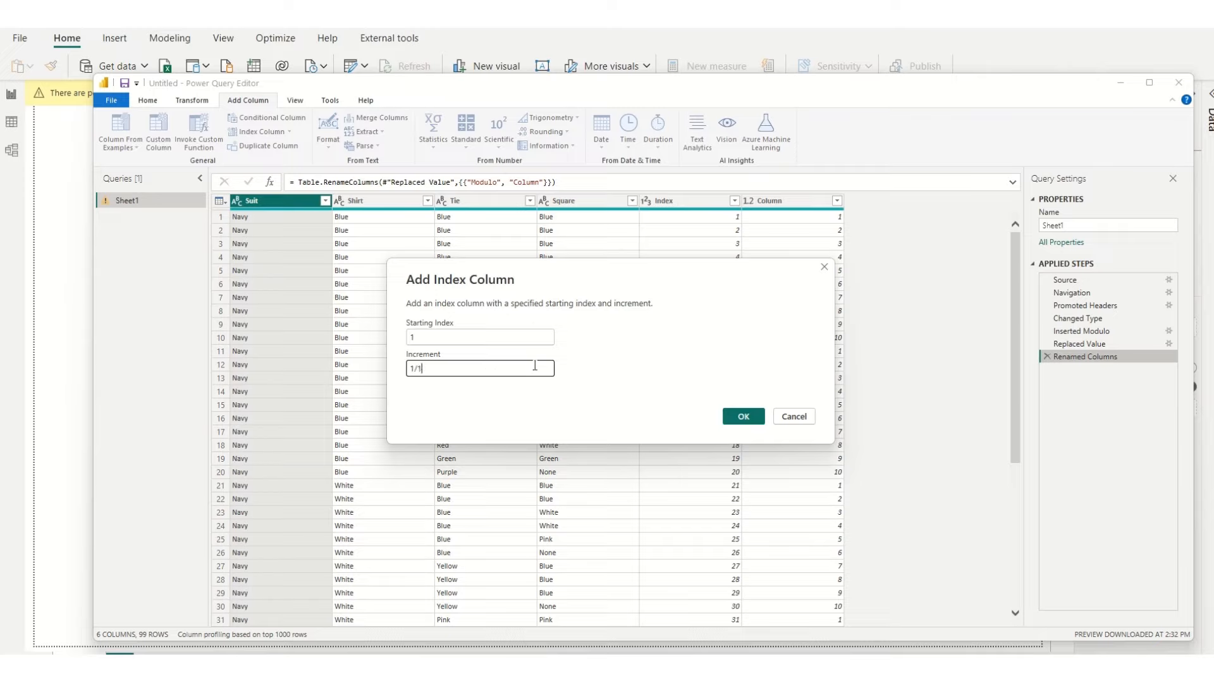
type("0")
left_click(727, 415)
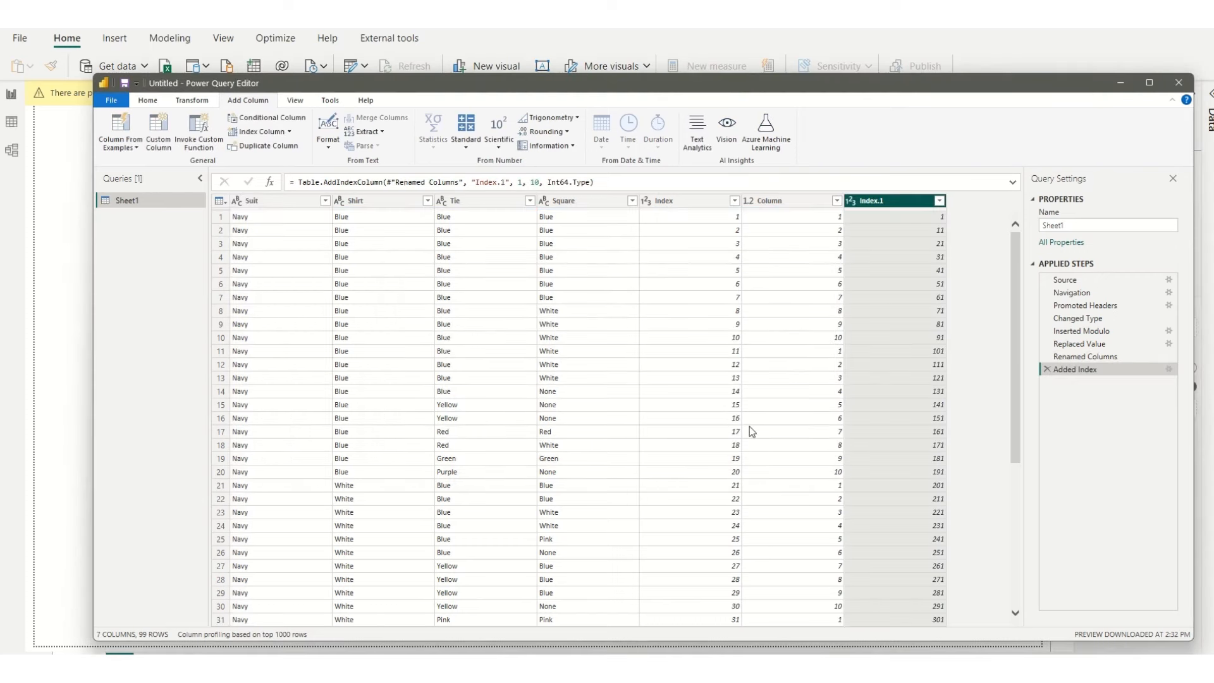
Step: Edit the new index column's formula so that the increment is 1/10
left_click(532, 182)
type("1/")
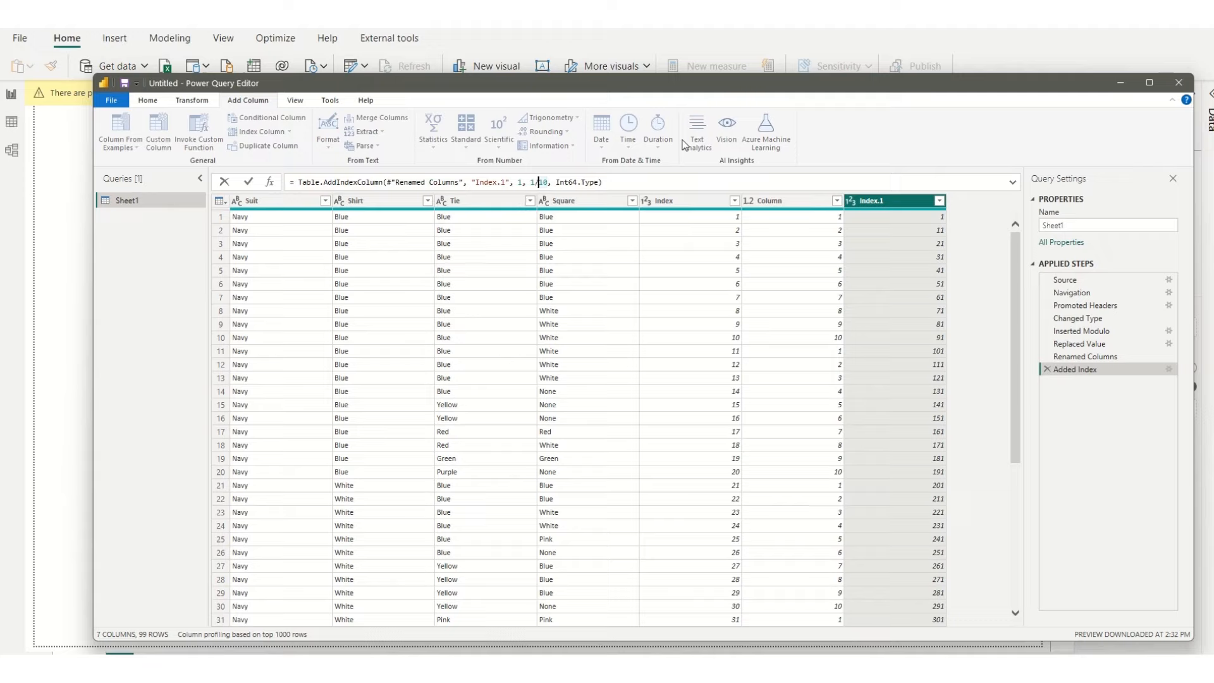
left_click(631, 183)
key("Return")
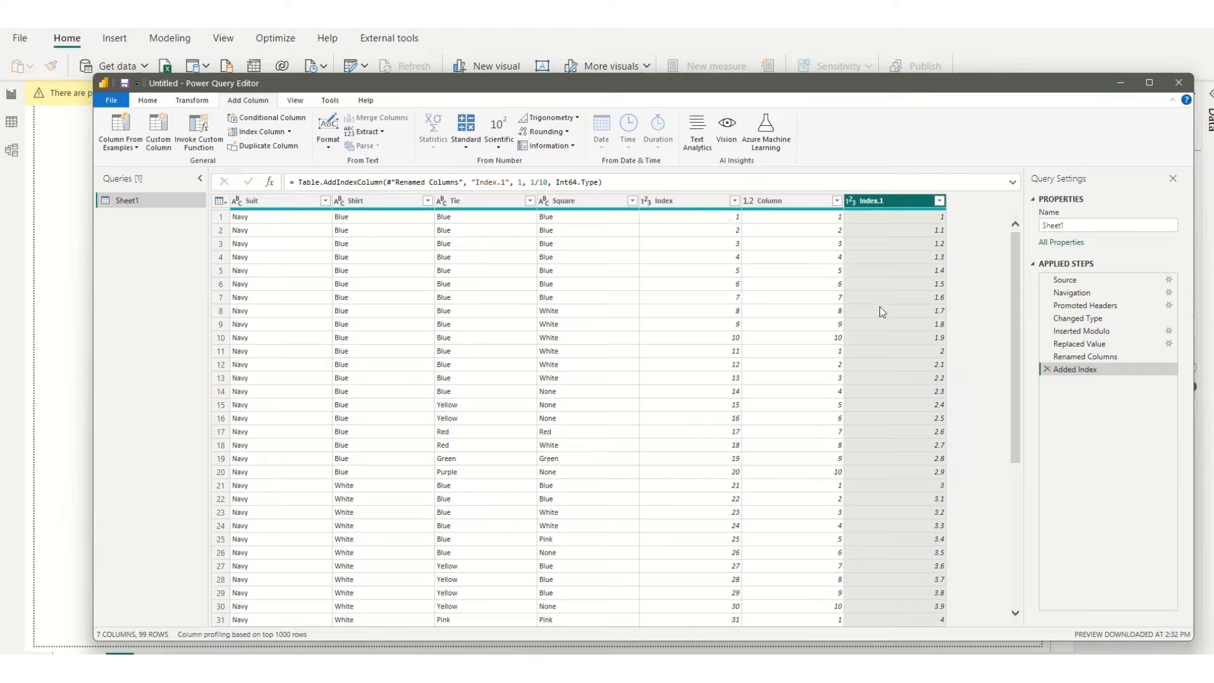
Step: Change the new index column's name to Row in its formula
left_click_drag(507, 182, 476, 182)
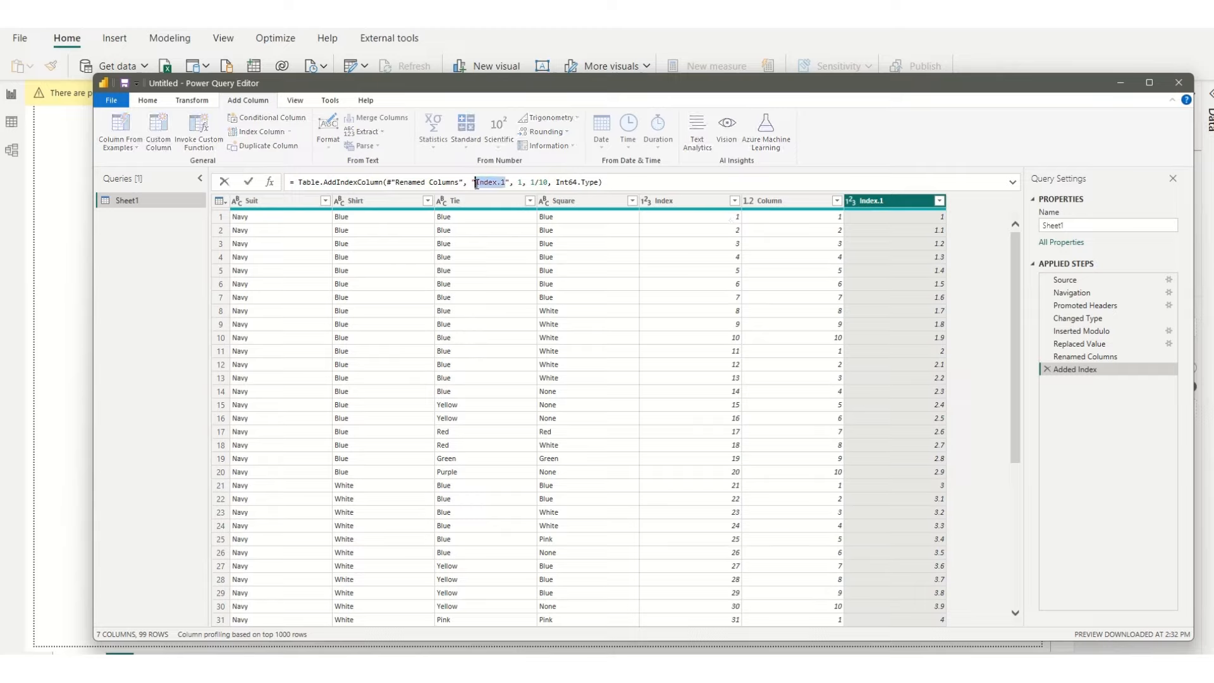
type("Row")
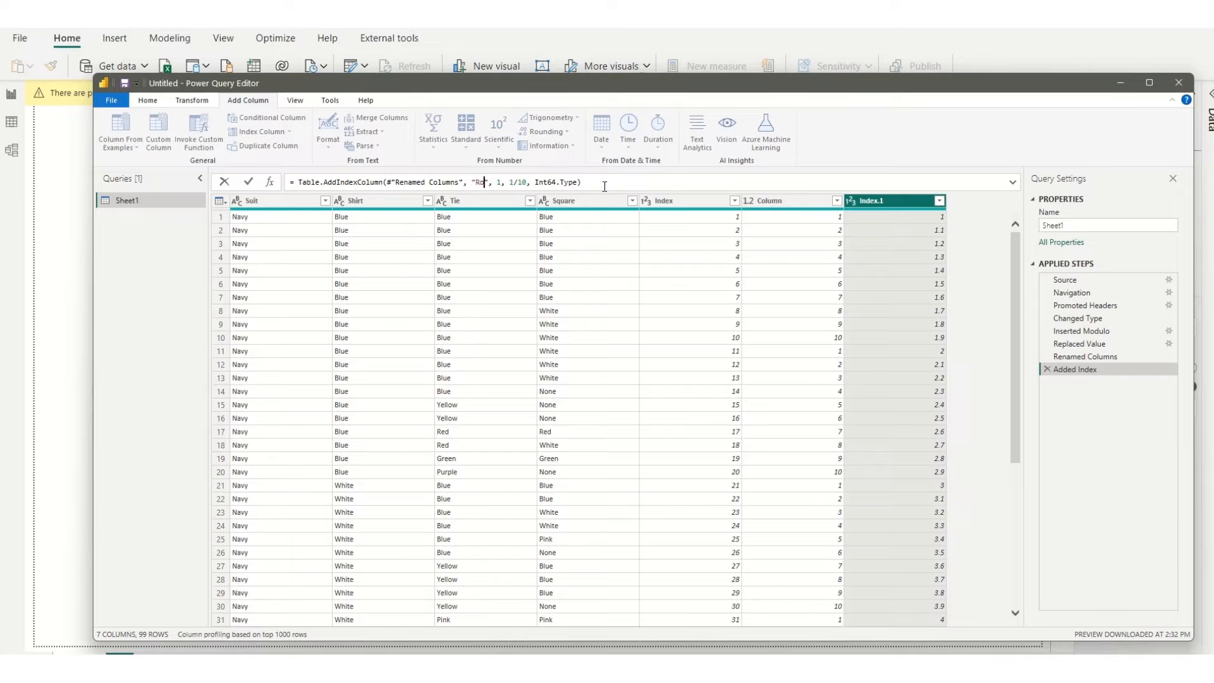
left_click(605, 186)
key("Return")
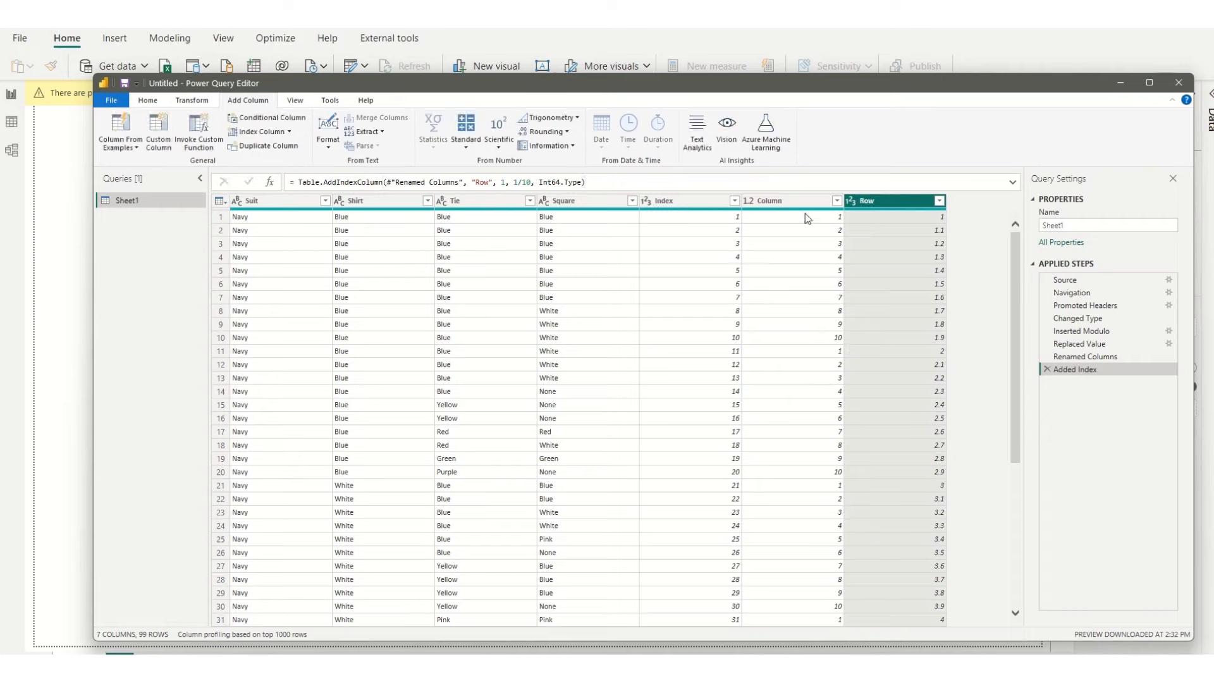
Step: Try adding a separate column that rounds the Row values down, and delete that applied step
left_click(565, 132)
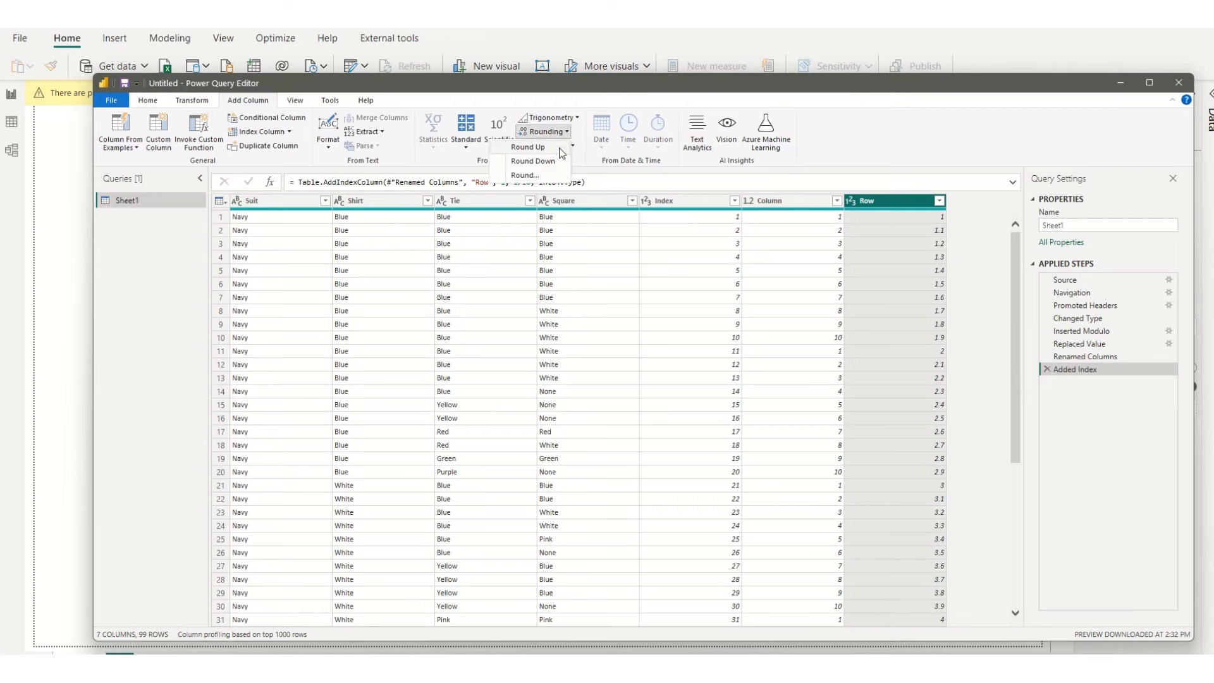
left_click(557, 160)
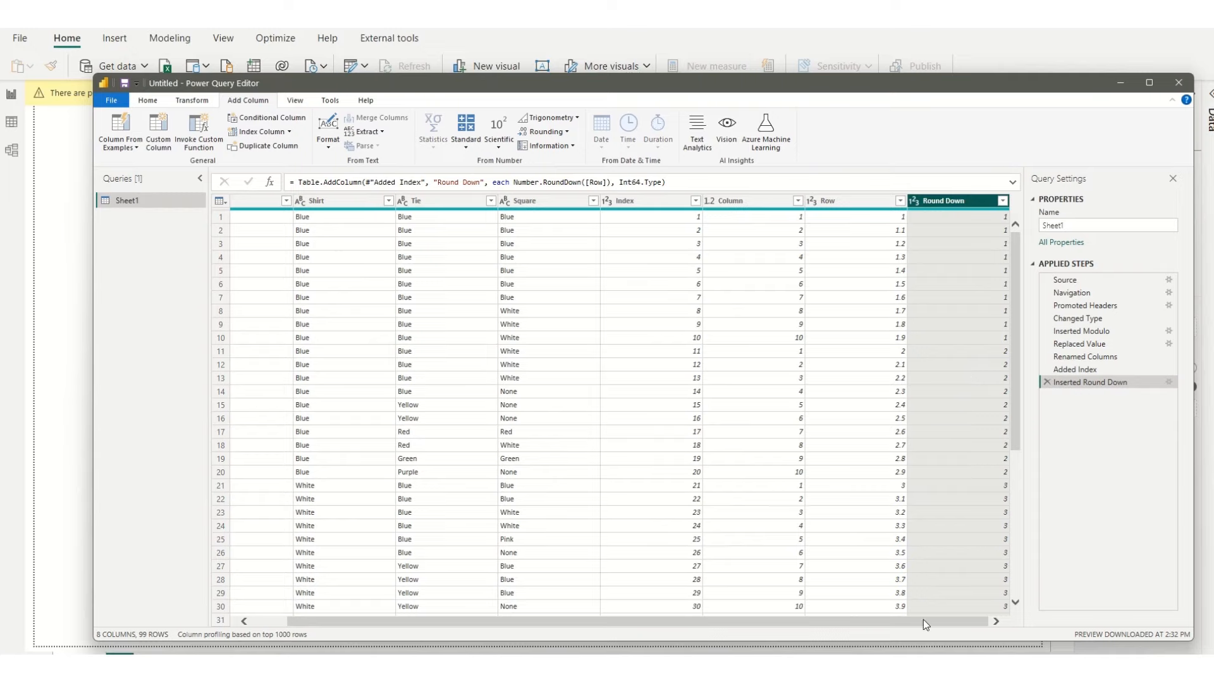
left_click_drag(923, 621, 888, 621)
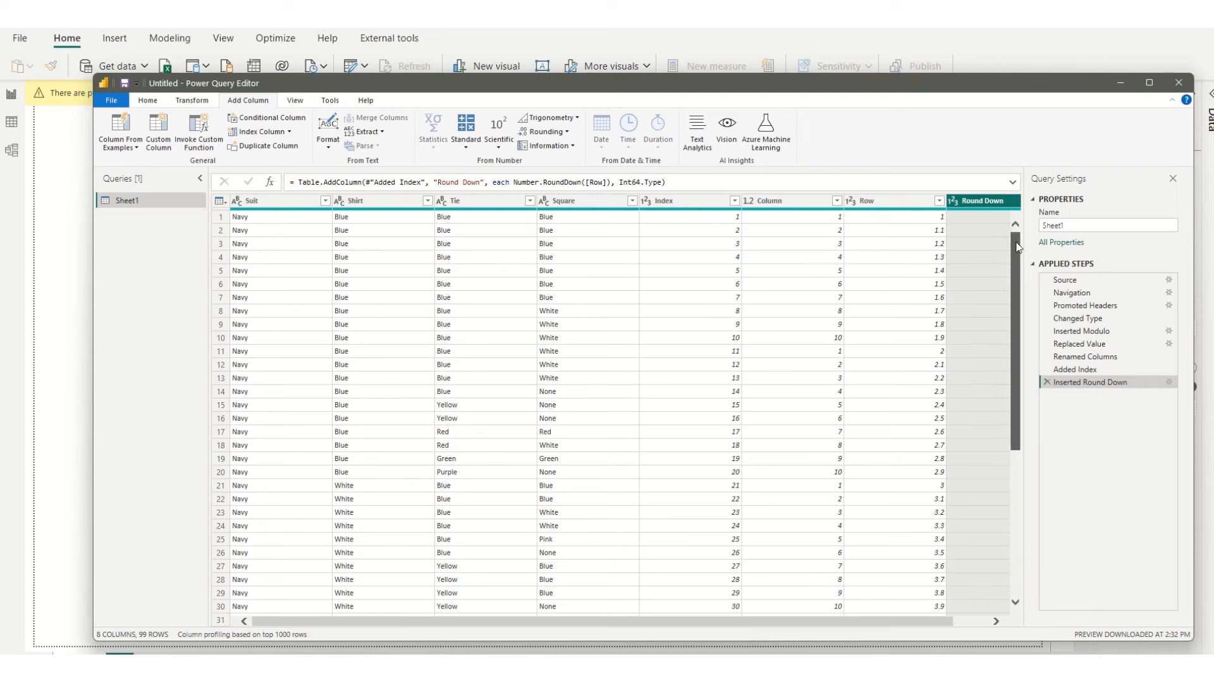
left_click_drag(1020, 260, 1025, 210)
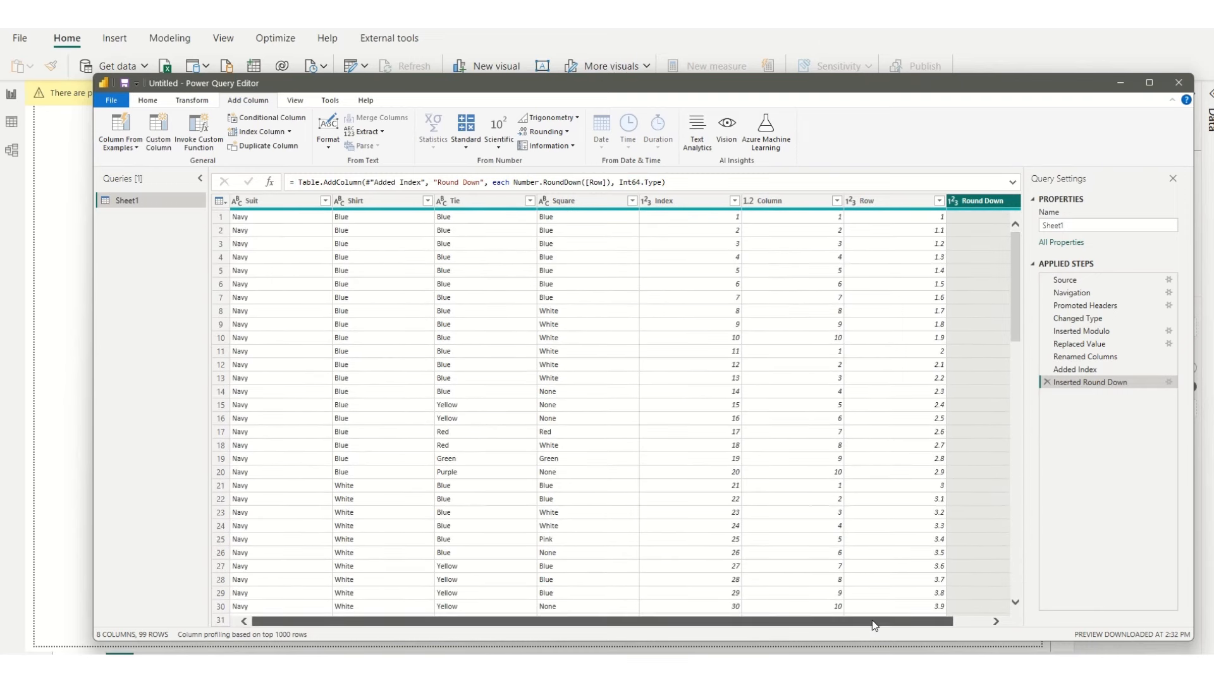
left_click(978, 619)
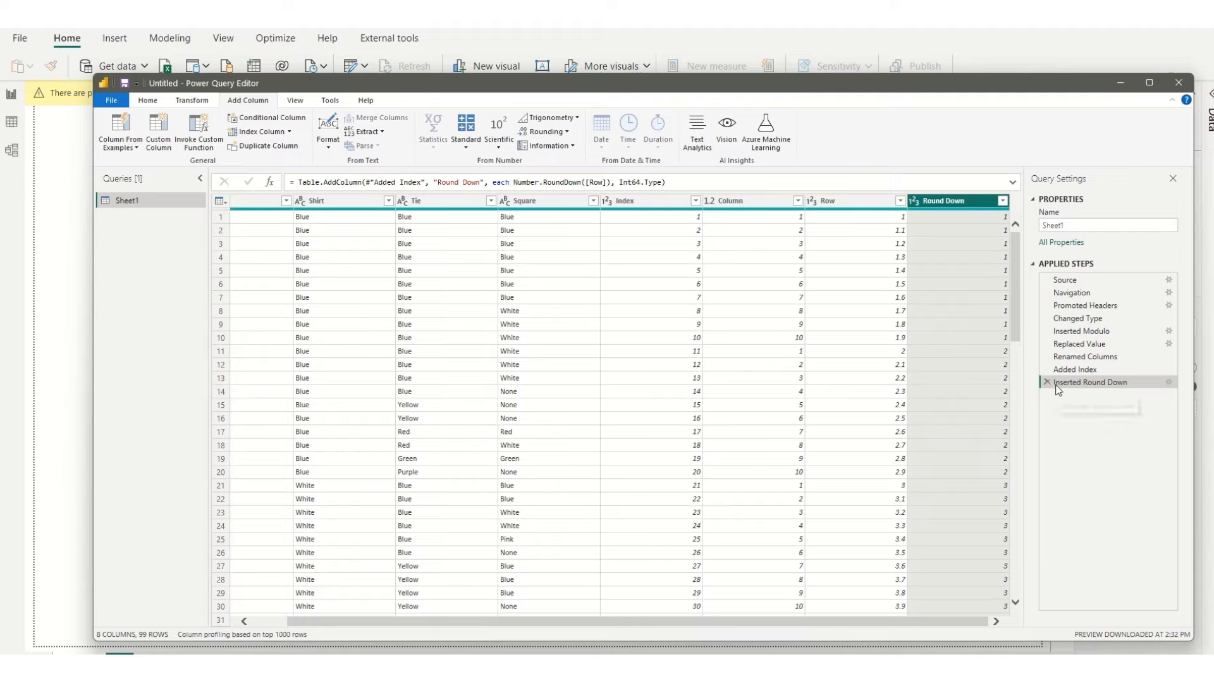
mouse_move(1042, 348)
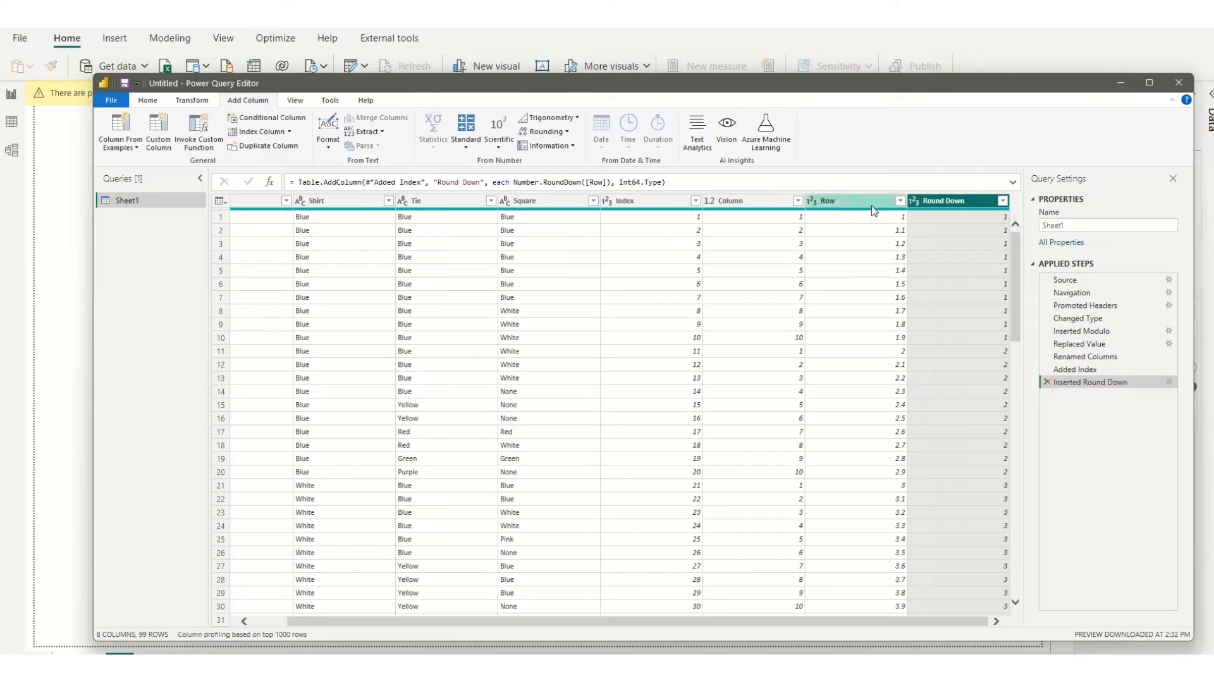
left_click(1046, 381)
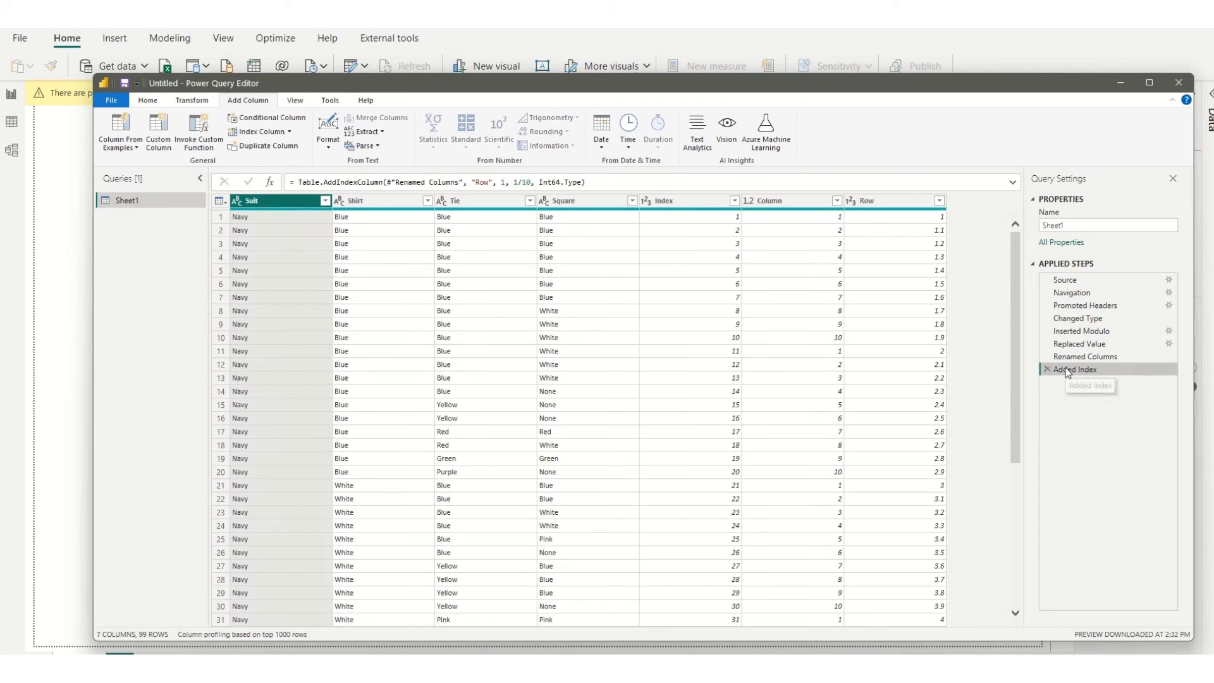
Step: Round the values of the Row column down in place
left_click(874, 205)
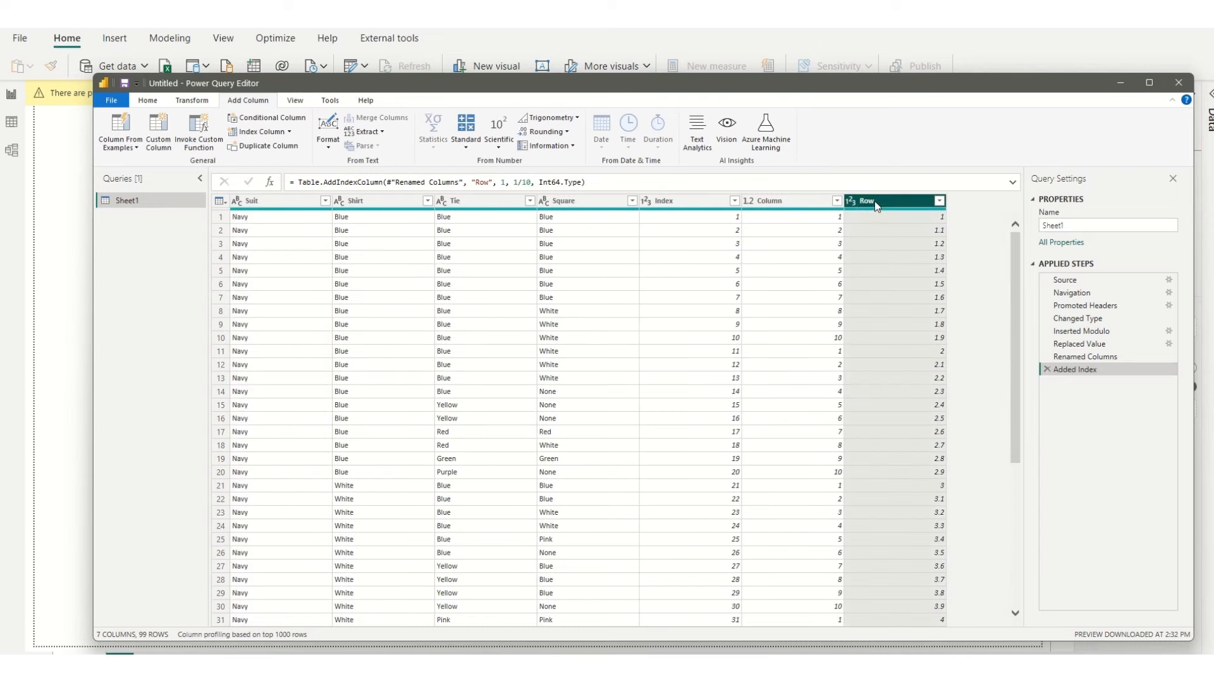
left_click(566, 132)
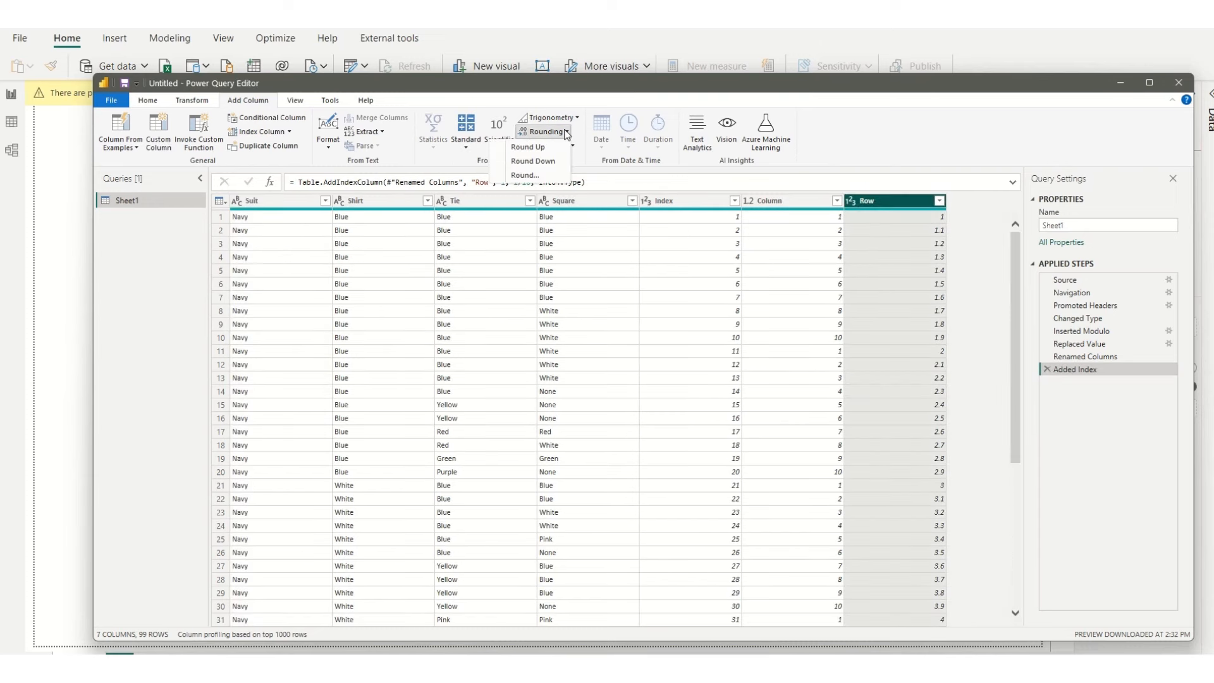
left_click(206, 101)
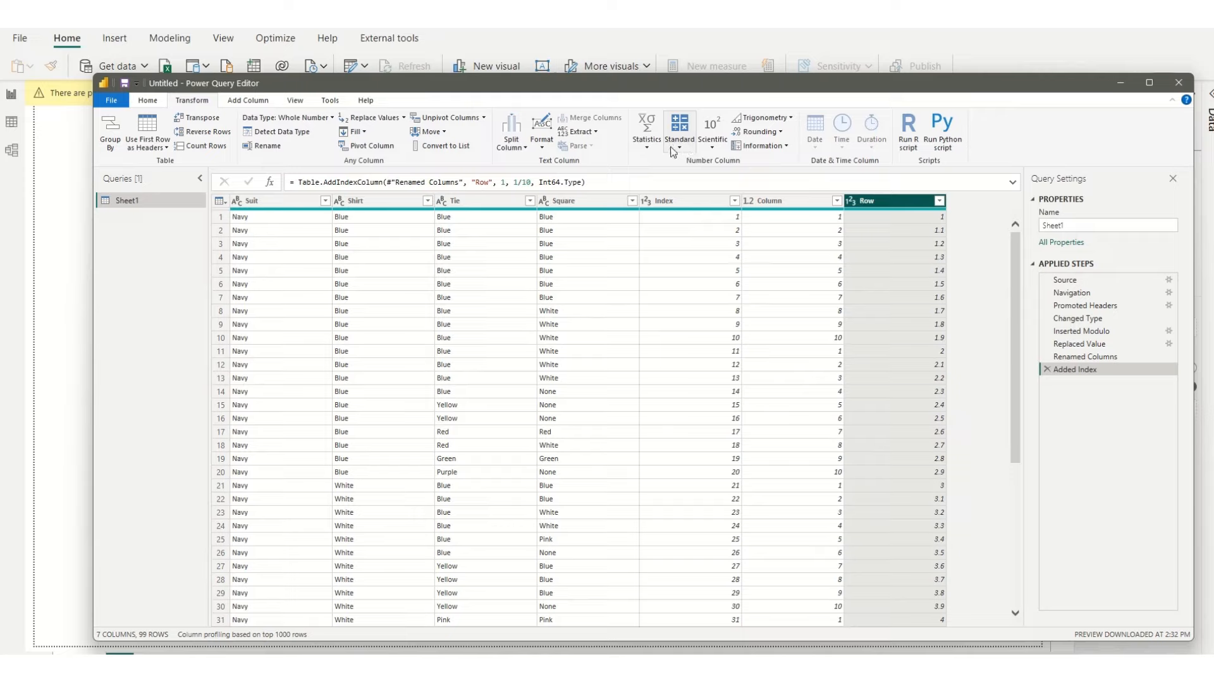
left_click(759, 131)
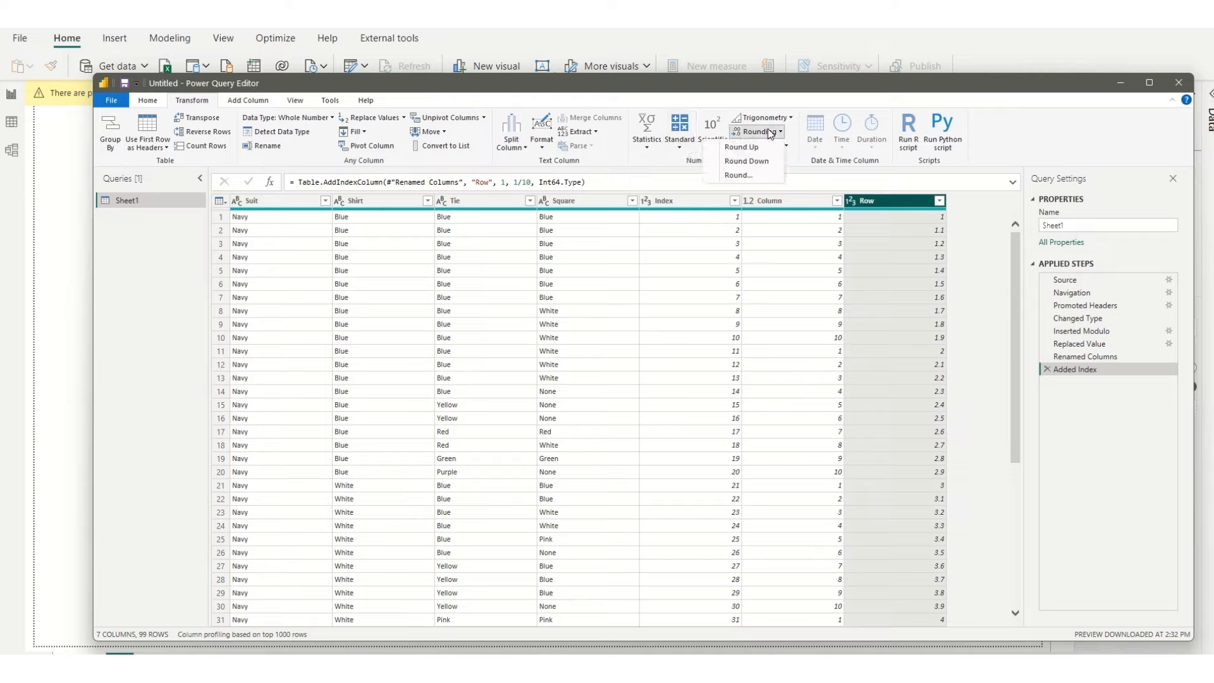
left_click(752, 161)
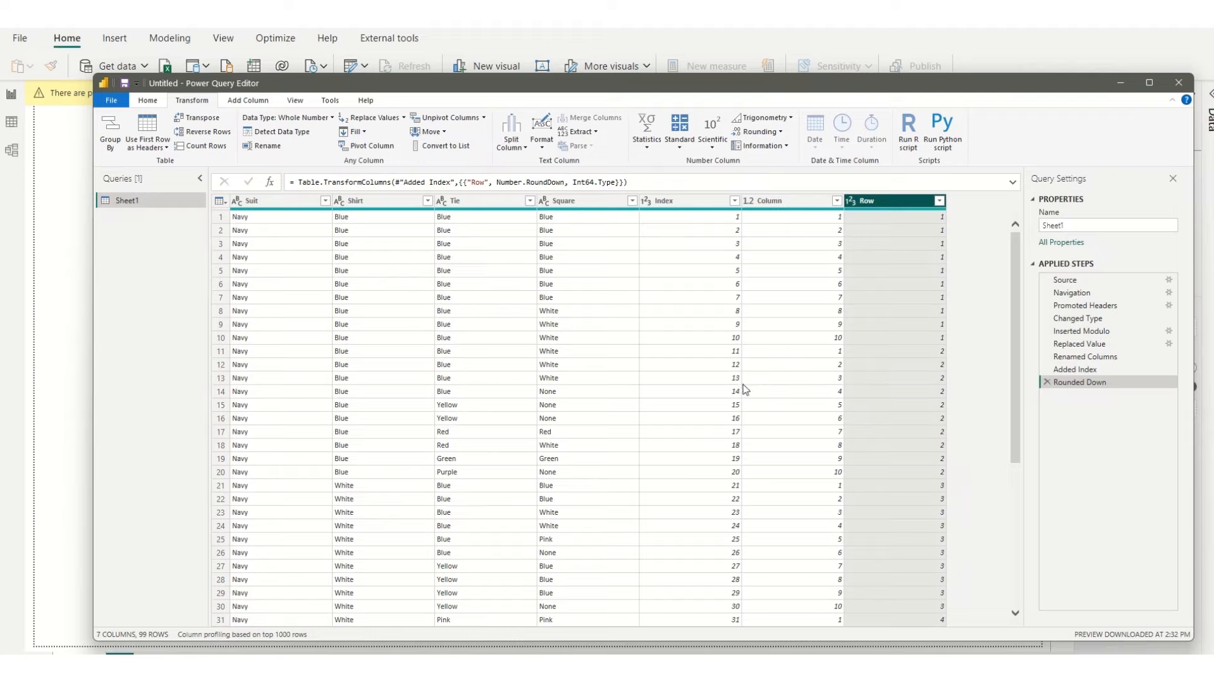
left_click(272, 205)
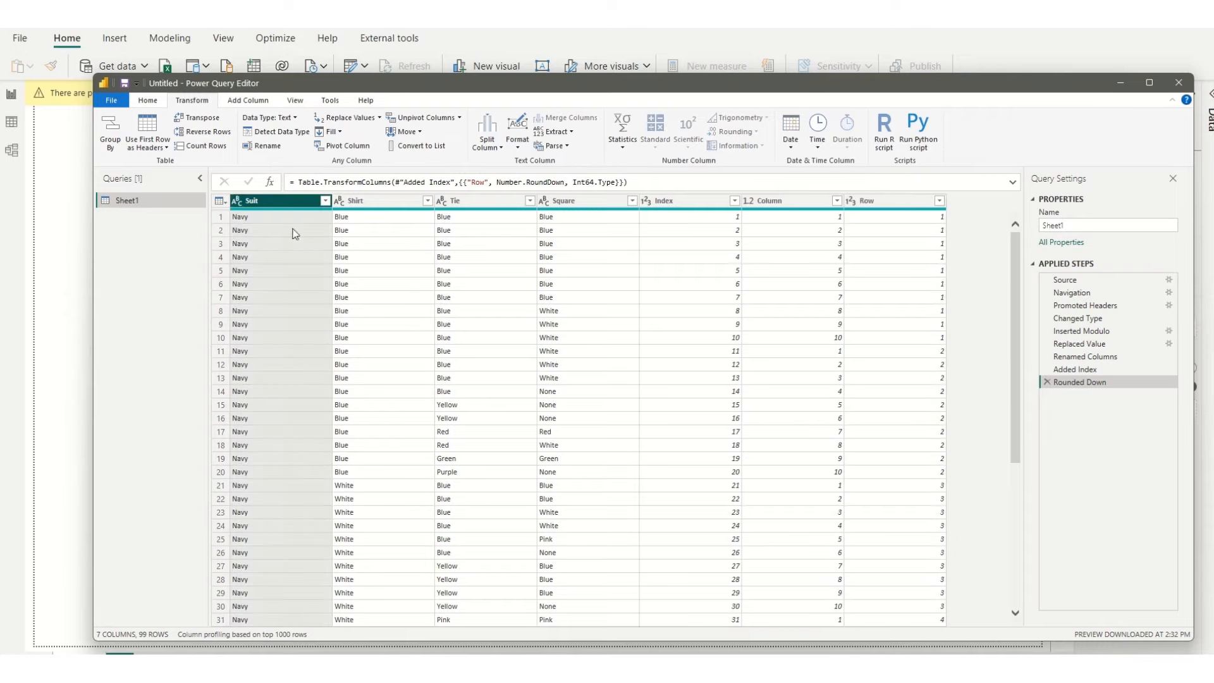
left_click(389, 203)
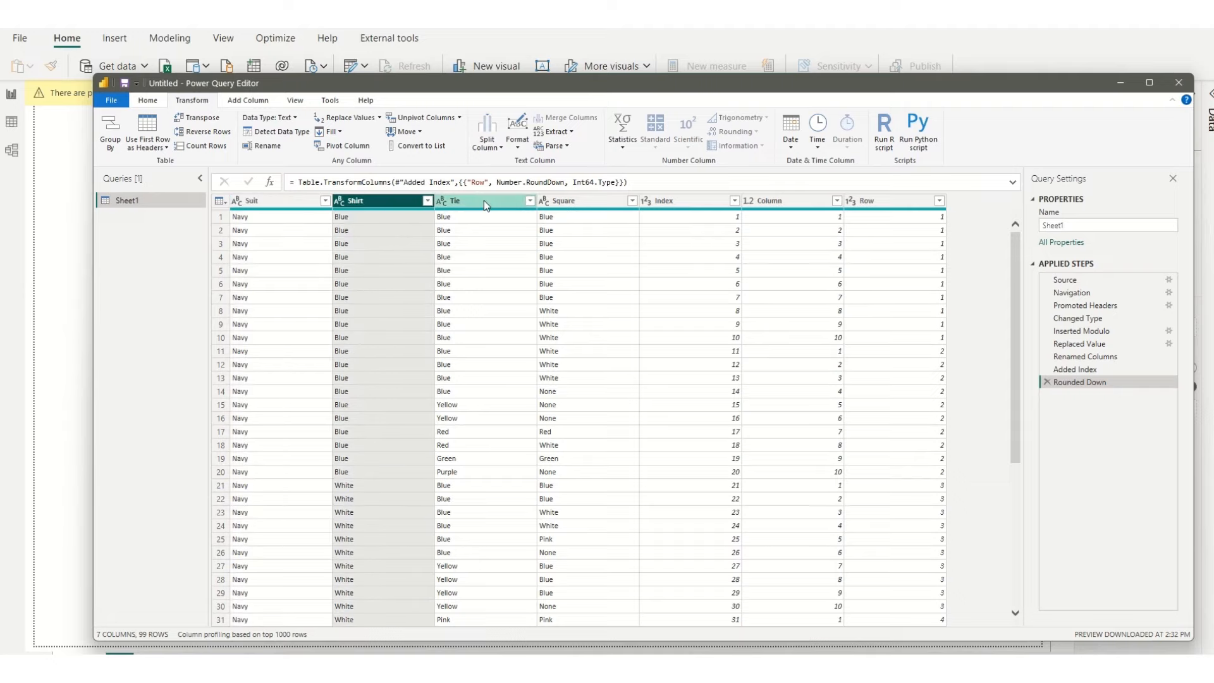
left_click(591, 201)
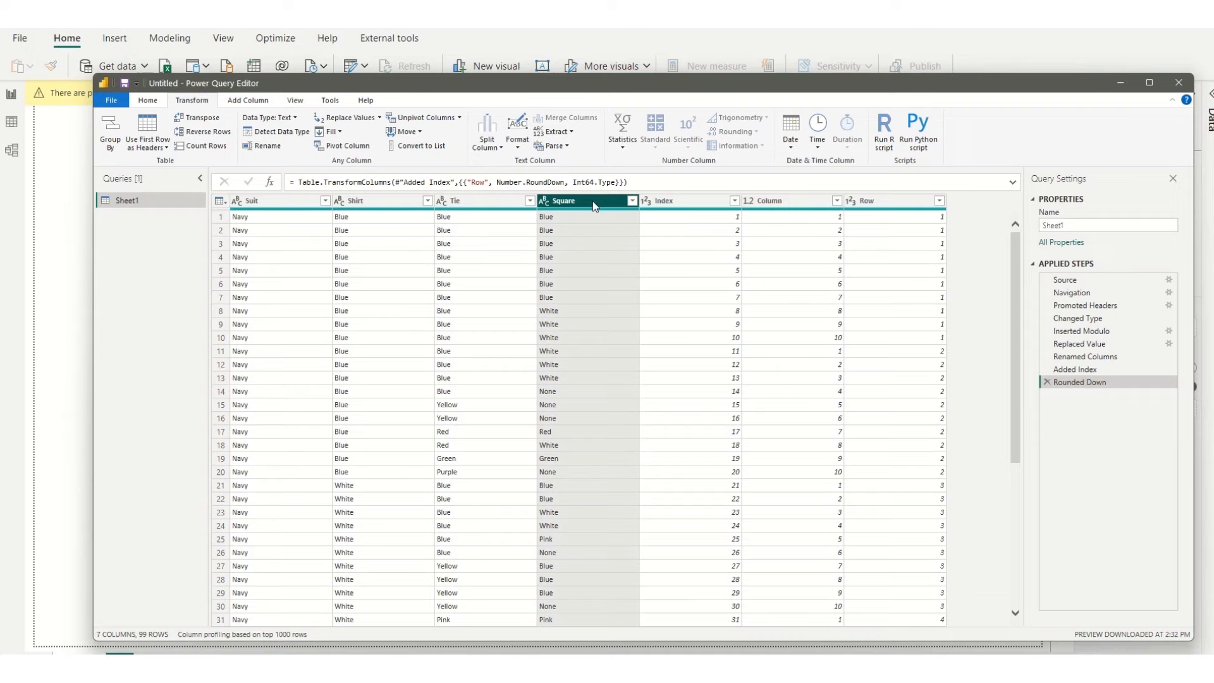
left_click(476, 206)
left_click(257, 208)
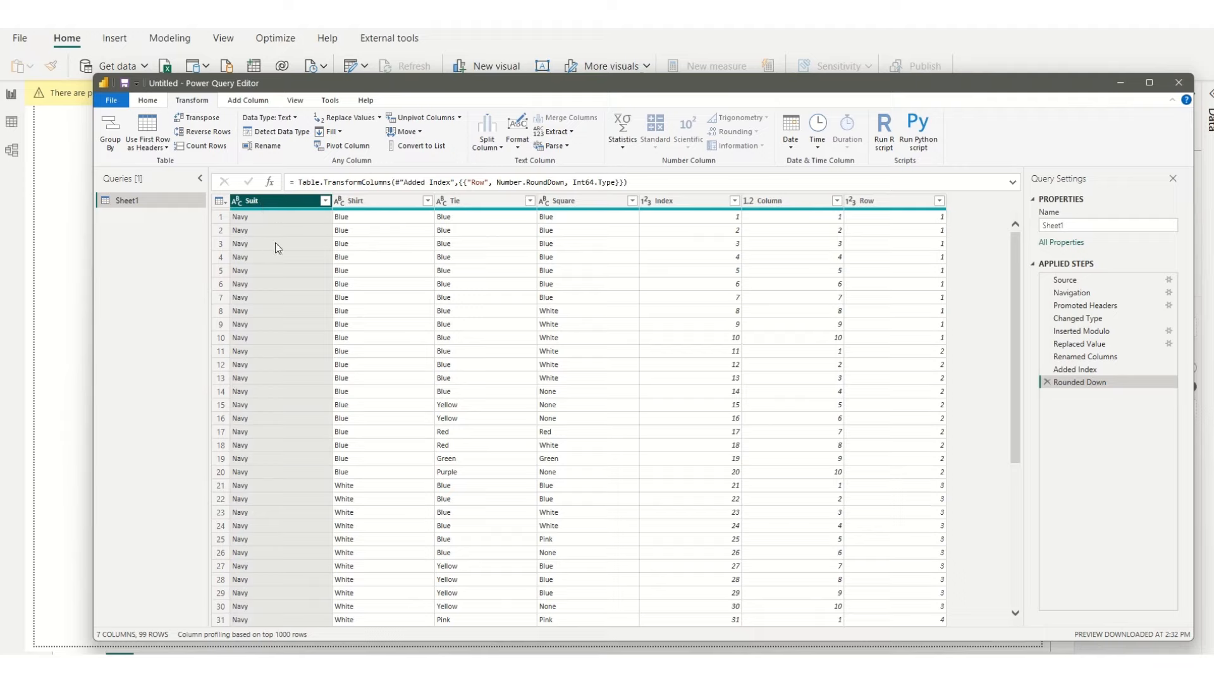
left_click(371, 202)
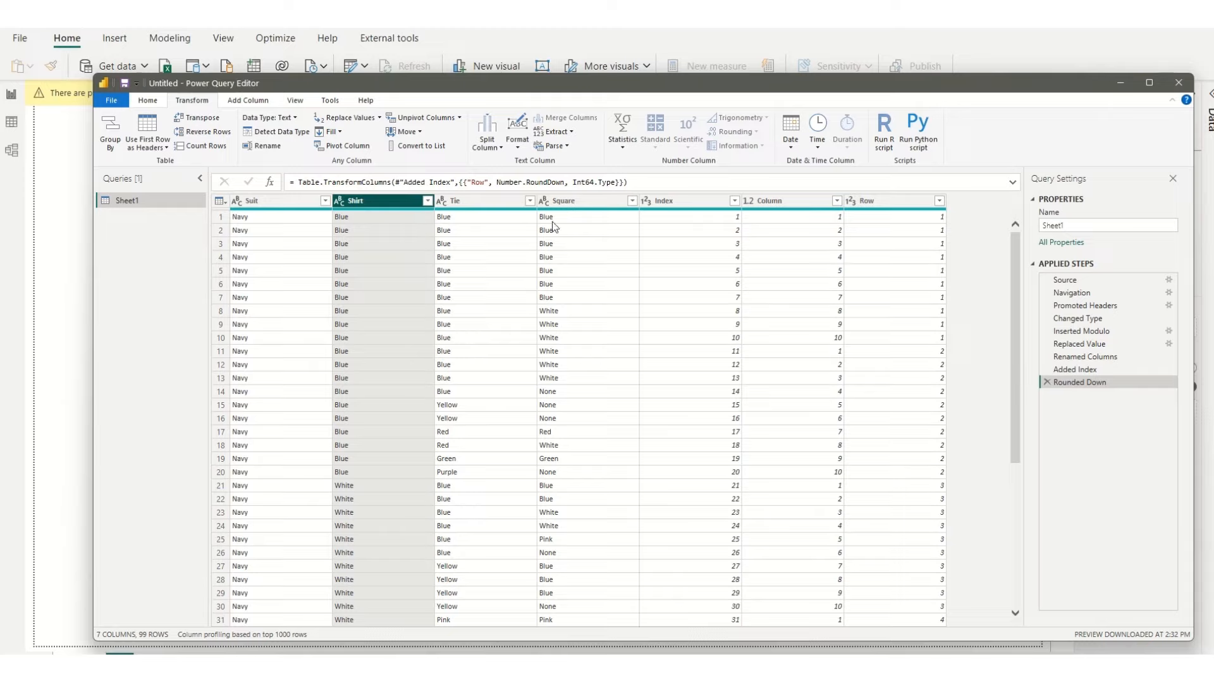
Step: Close the query editor with the changes applied and list the fields of Sheet1
left_click(148, 99)
left_click(130, 130)
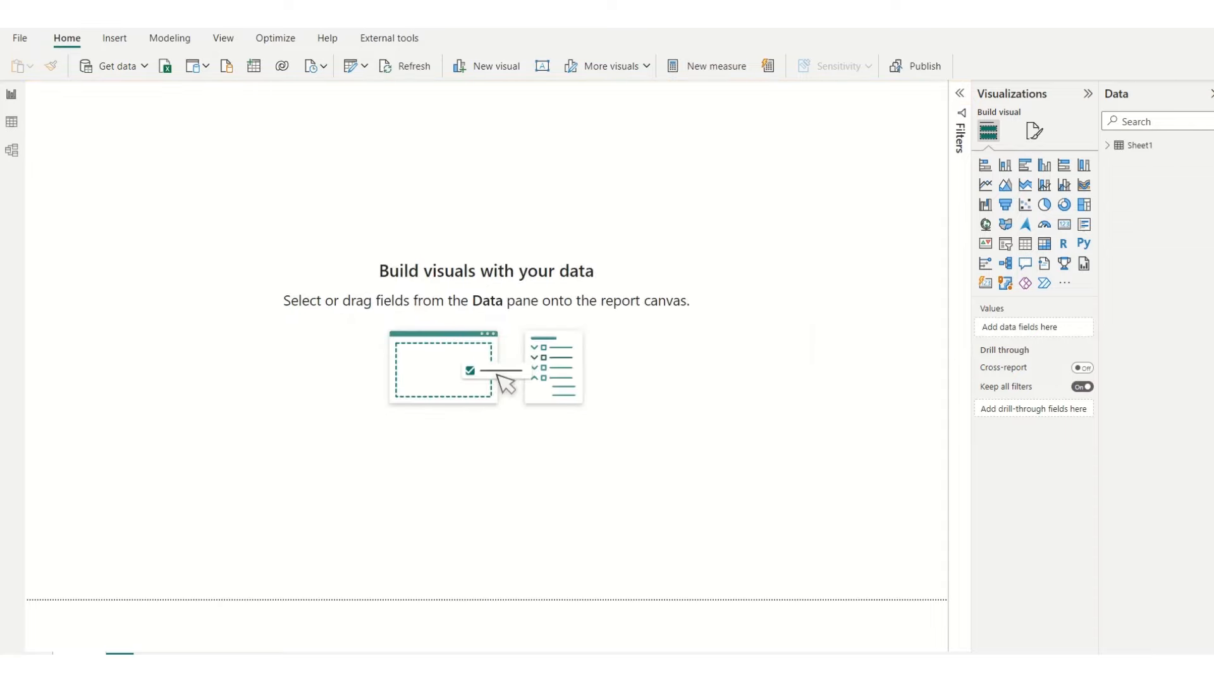
left_click(1108, 145)
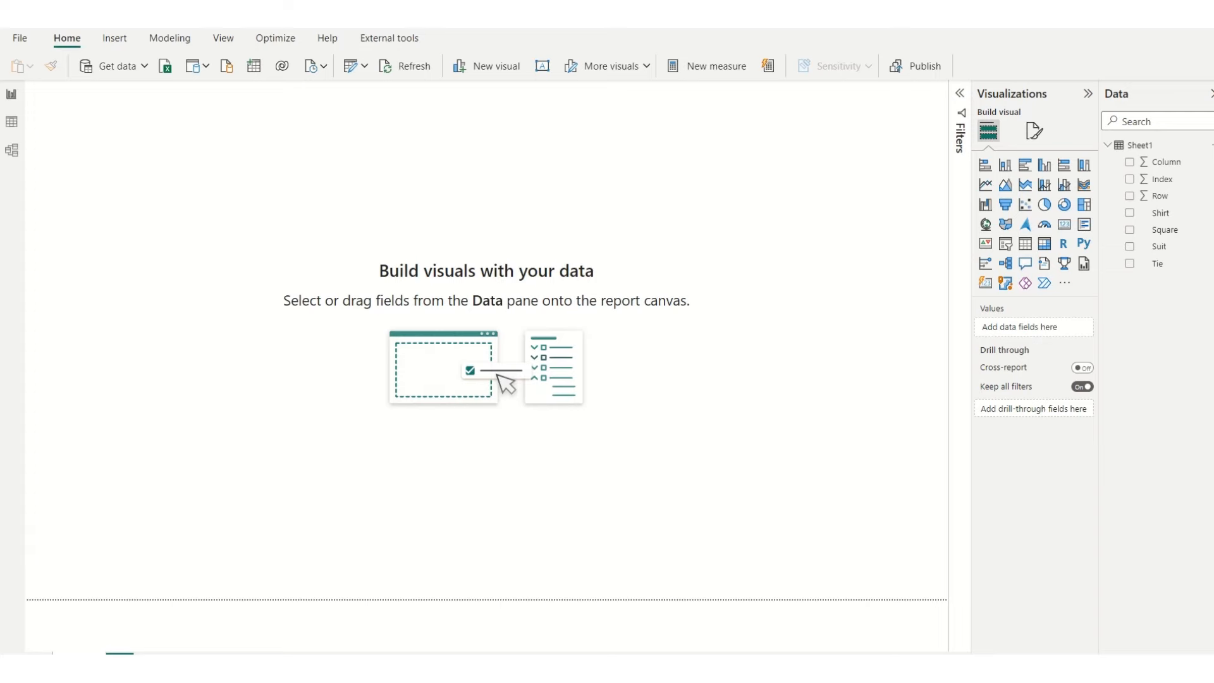
Step: Fetch the suit's SVG markup from Notepad and add a new measure to Sheet1 in Power BI with an expanded formula editor
key("alt+Tab")
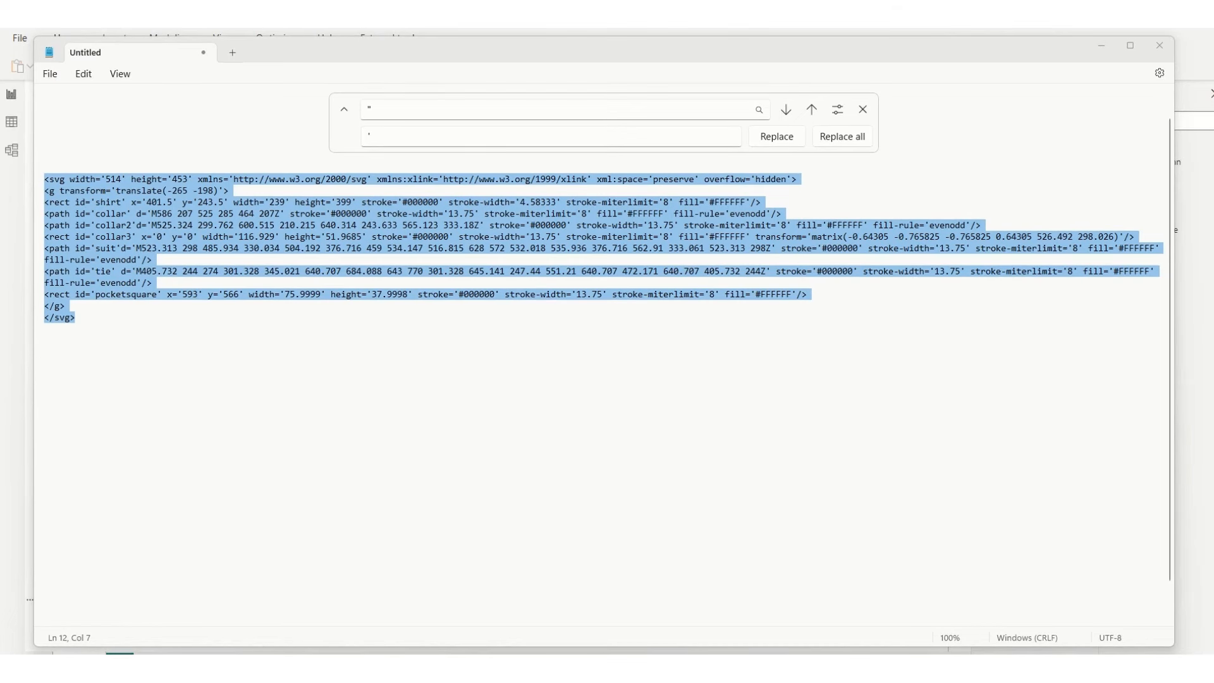
left_click(1193, 202)
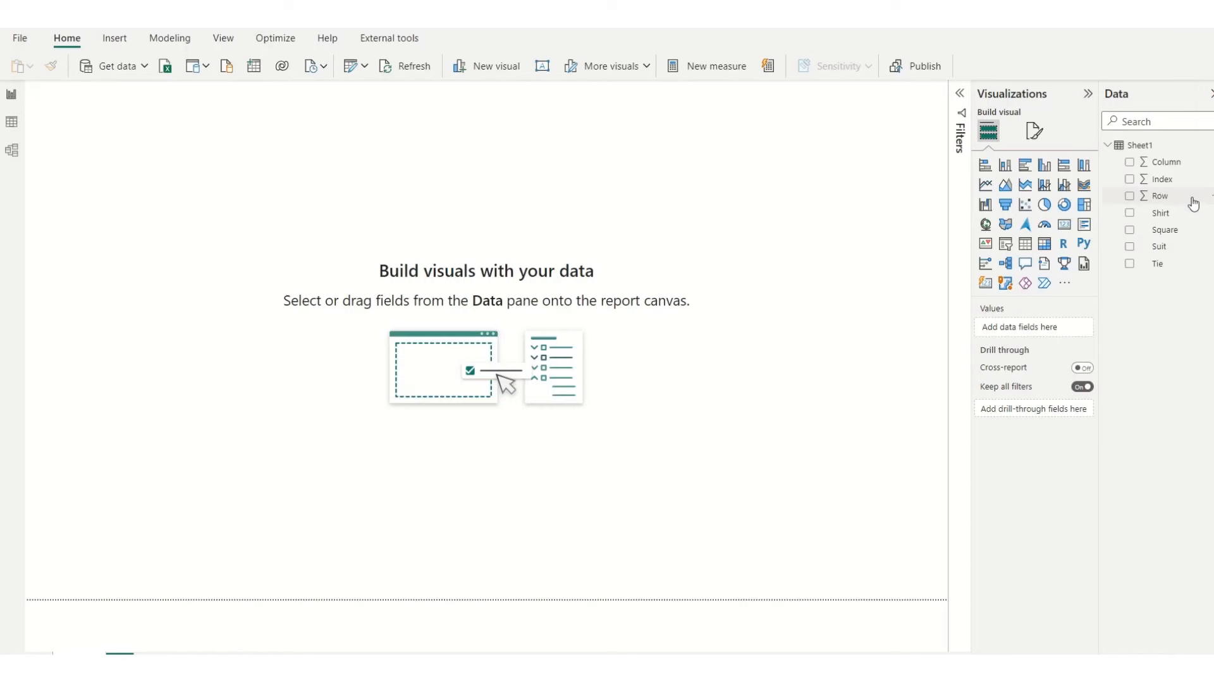
left_click(1169, 146)
left_click(1209, 147)
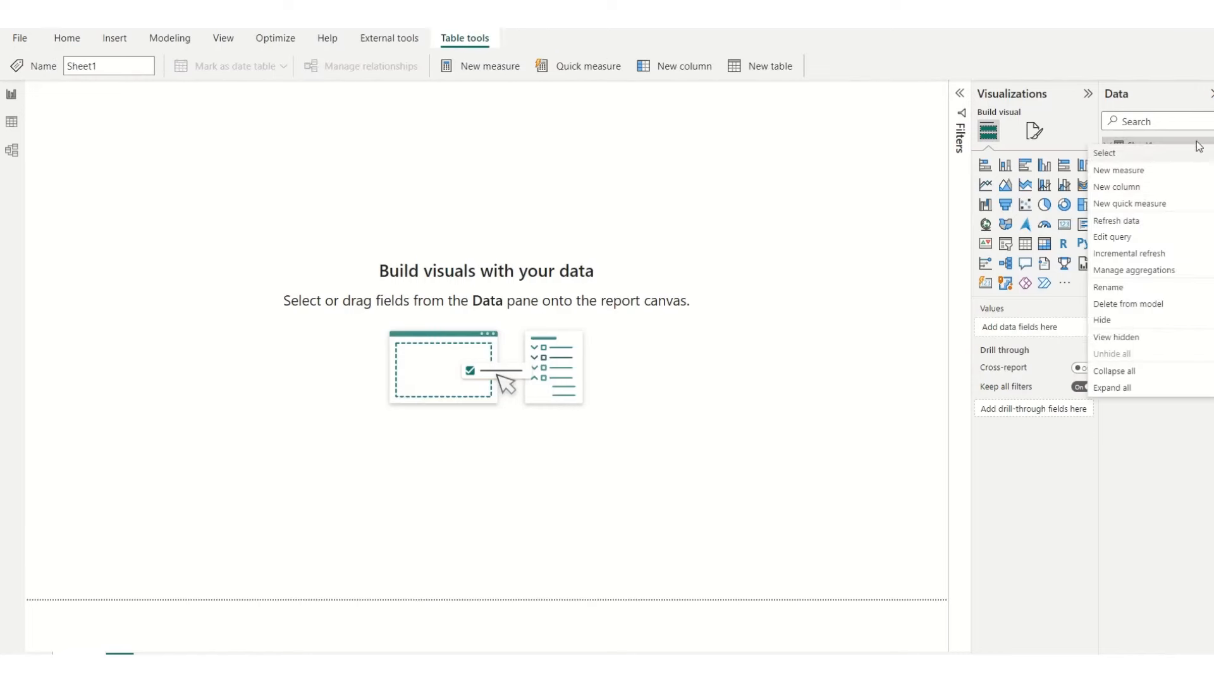
left_click(1127, 172)
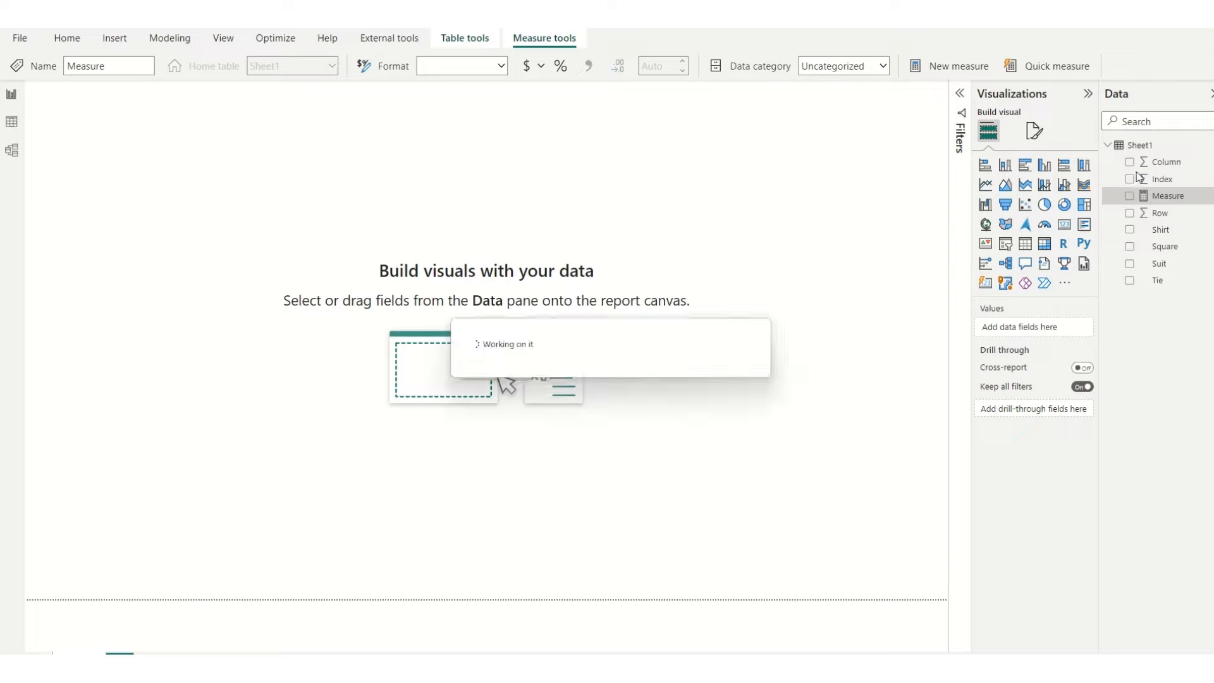
left_click(959, 93)
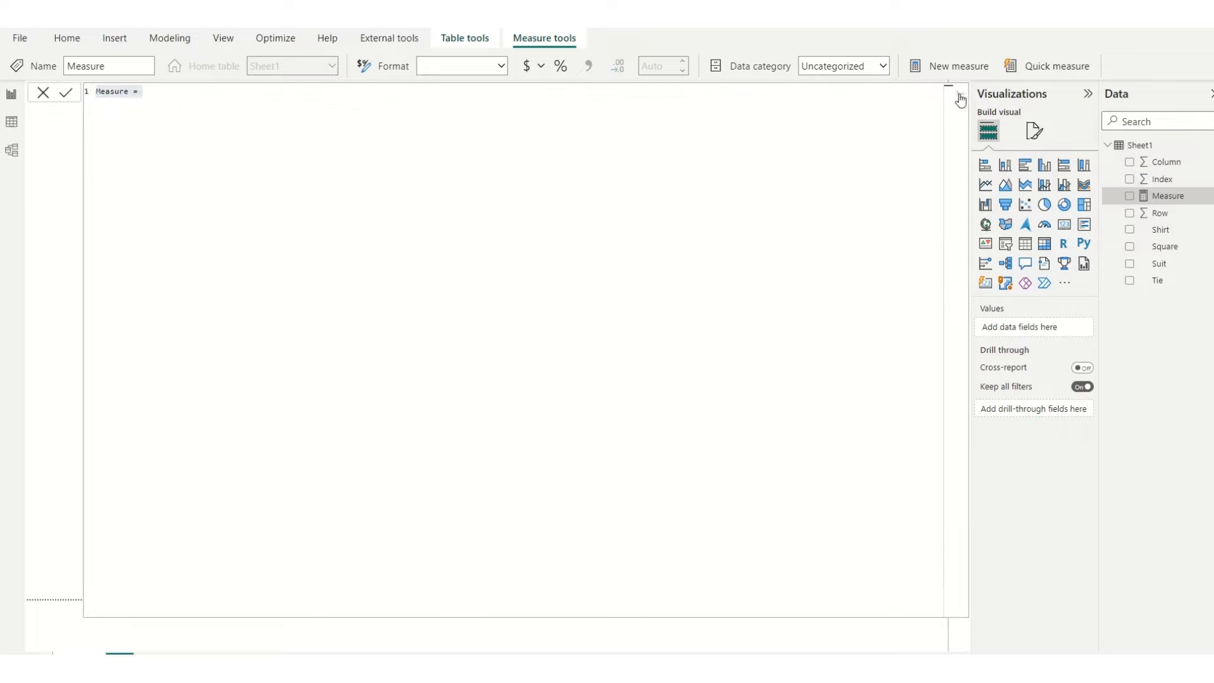
Step: Name the measure SVG Suit in its formula and paste the suit's SVG markup on the line below
left_click(171, 97)
double_click(112, 93)
type("SVG_Suit")
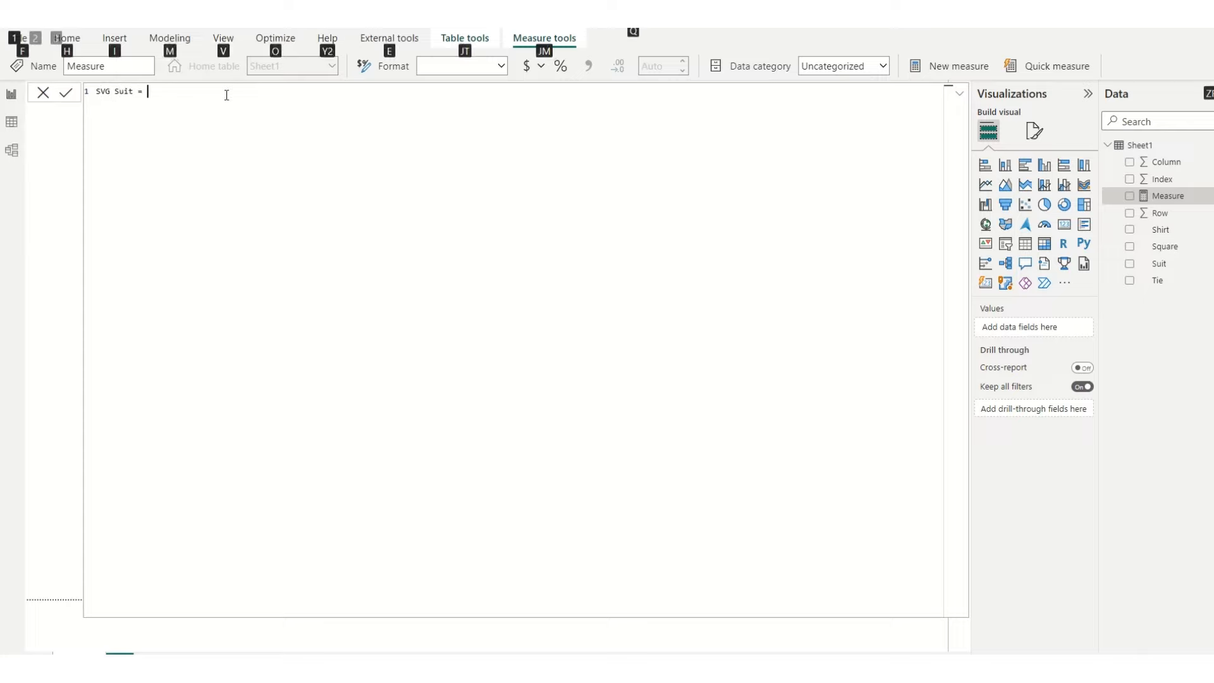
key("alt+Return")
key("ctrl+v")
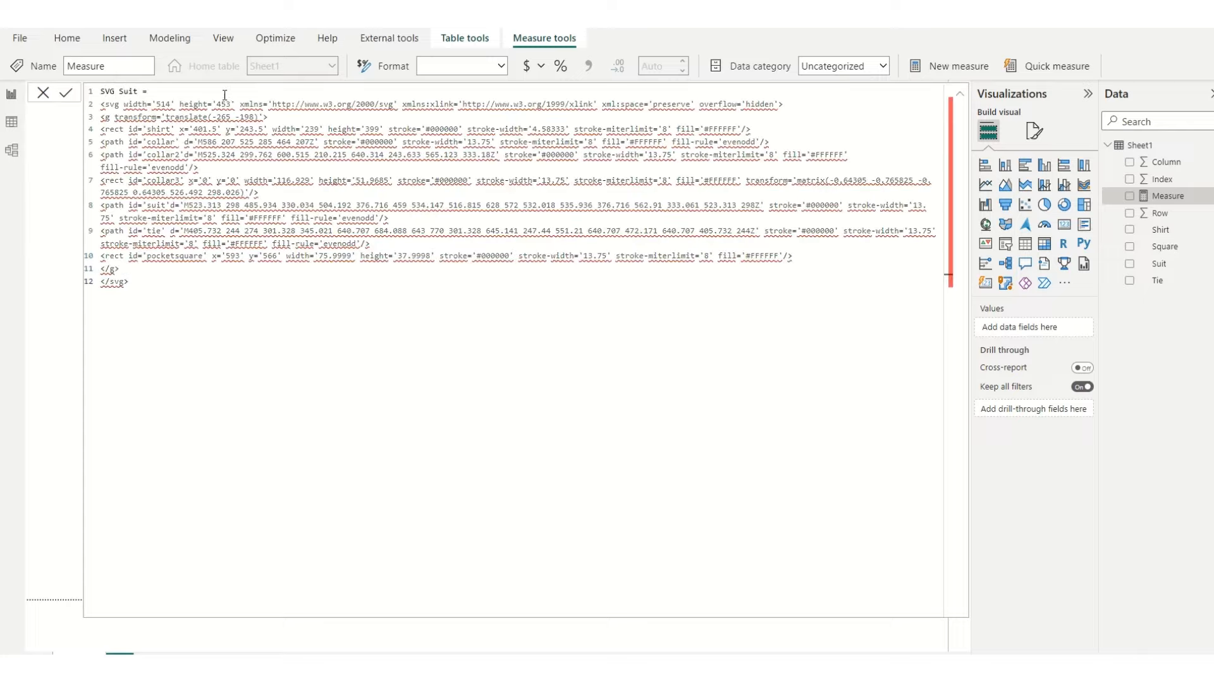
Step: Declare a variable SVGSUIT that holds the whole SVG markup as a double-quoted string, leaving an empty line above it
left_click(99, 105)
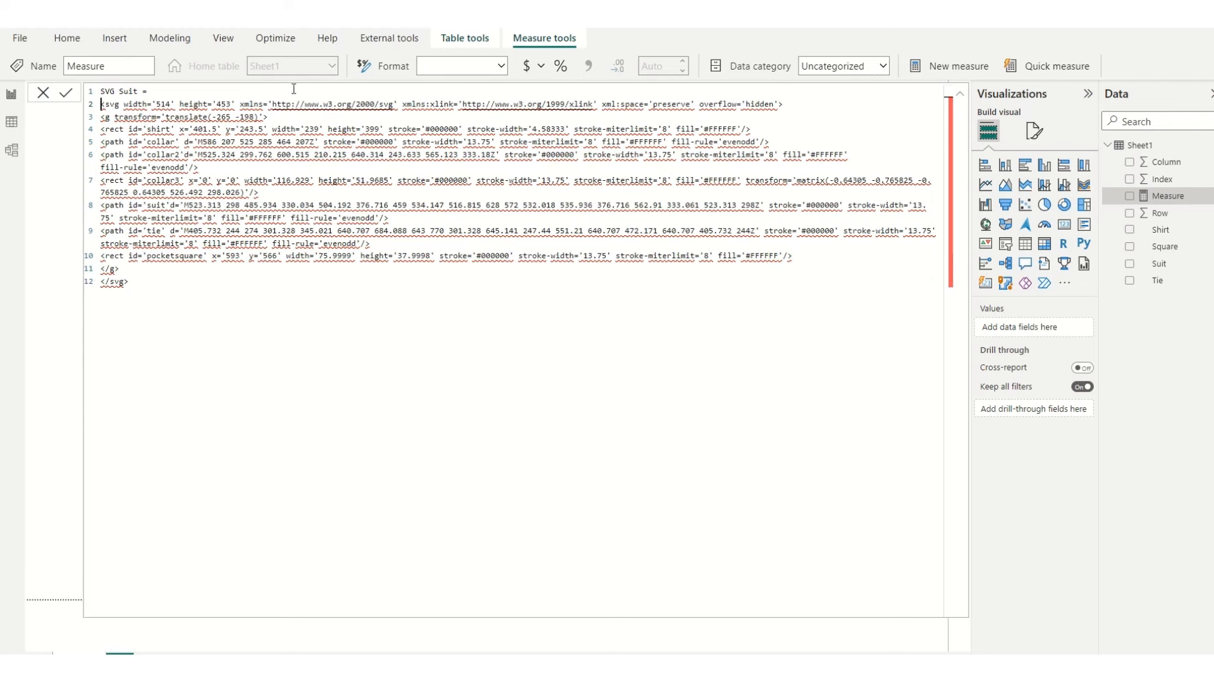
key("alt+Return")
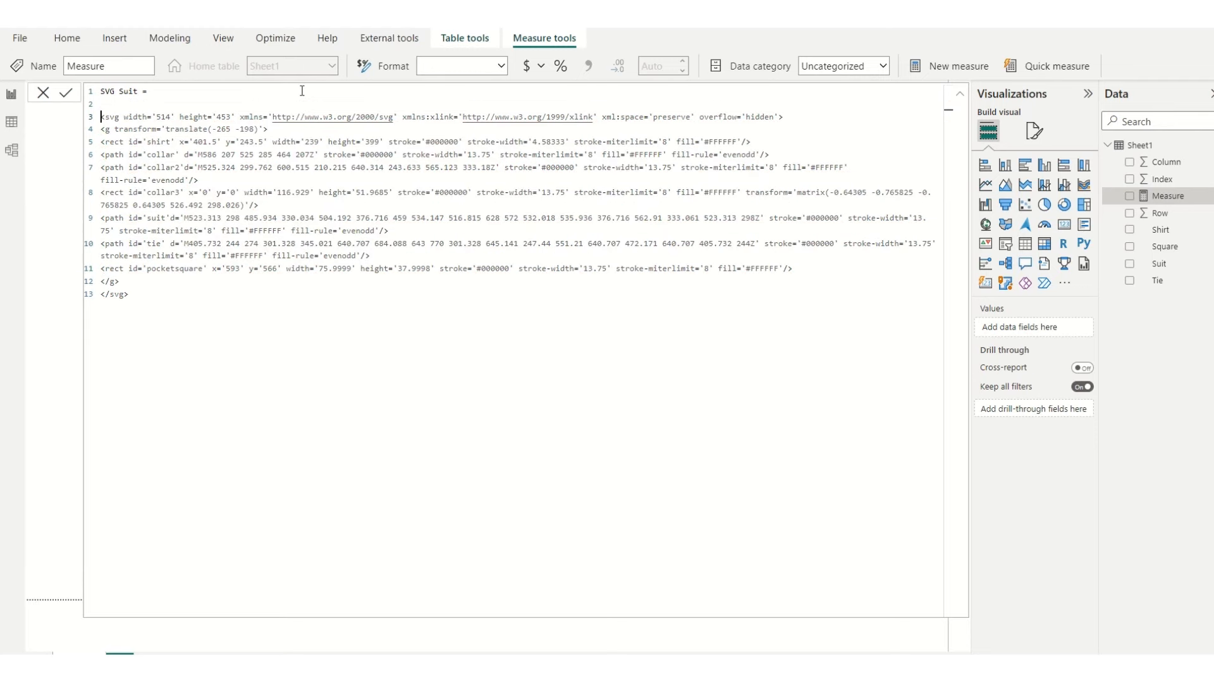
type("VAR")
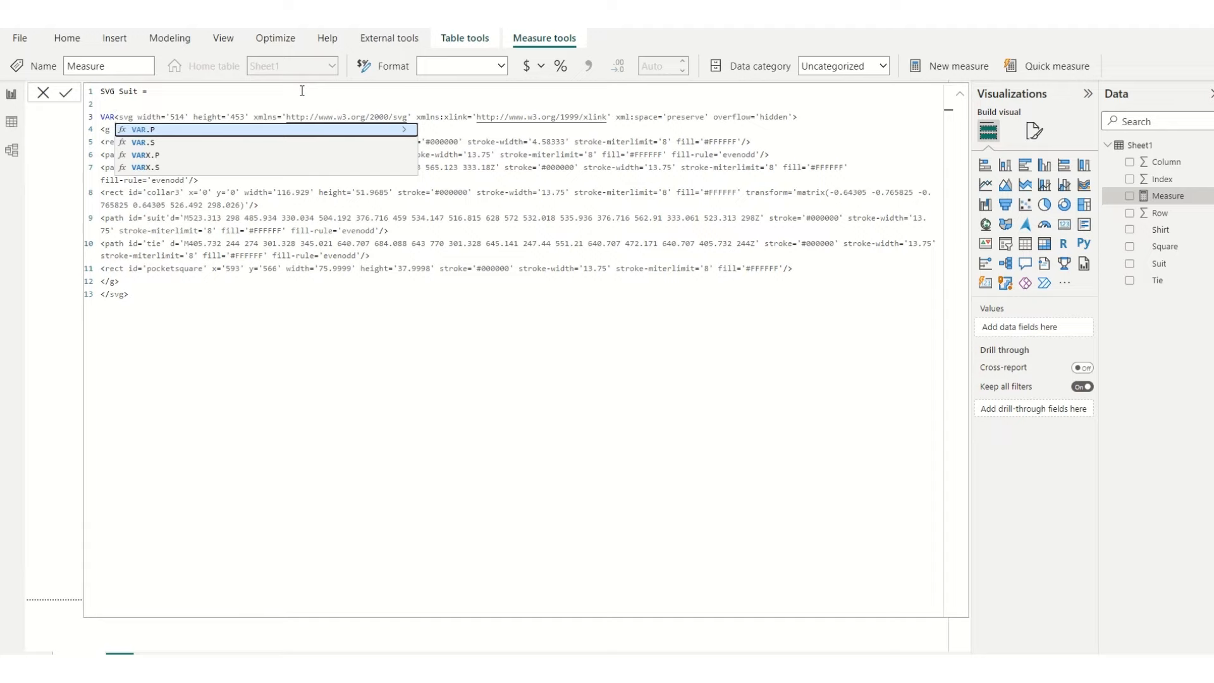
type(" SVG")
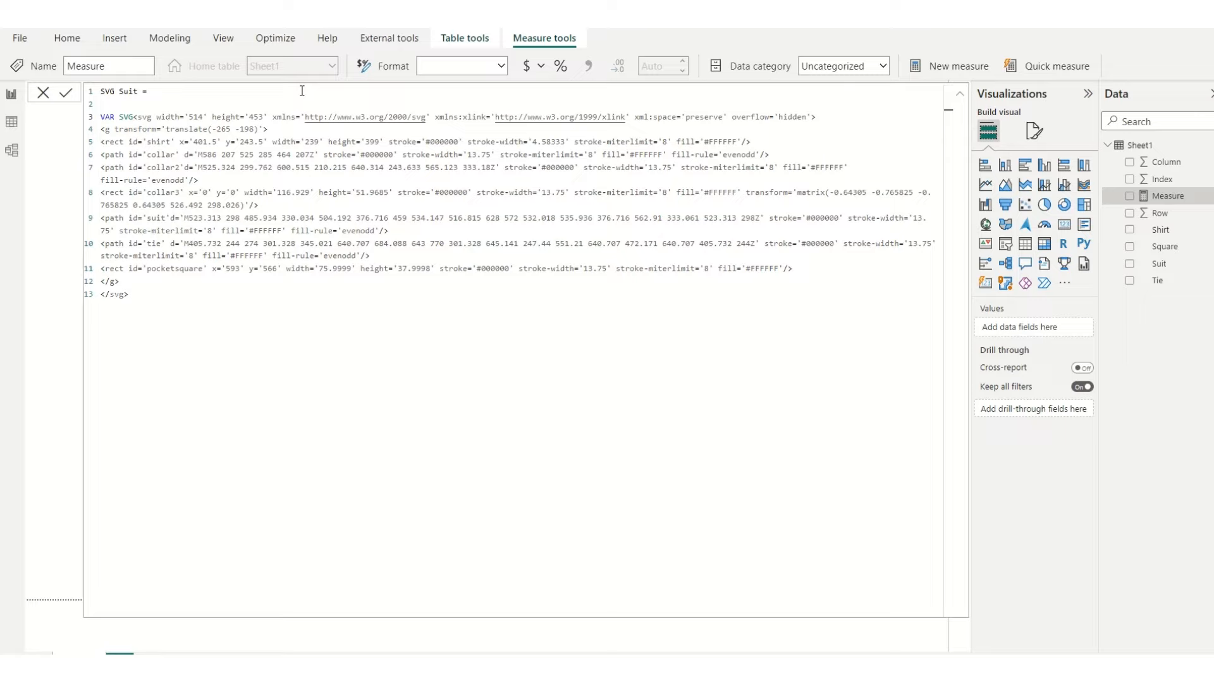
type("SUIT")
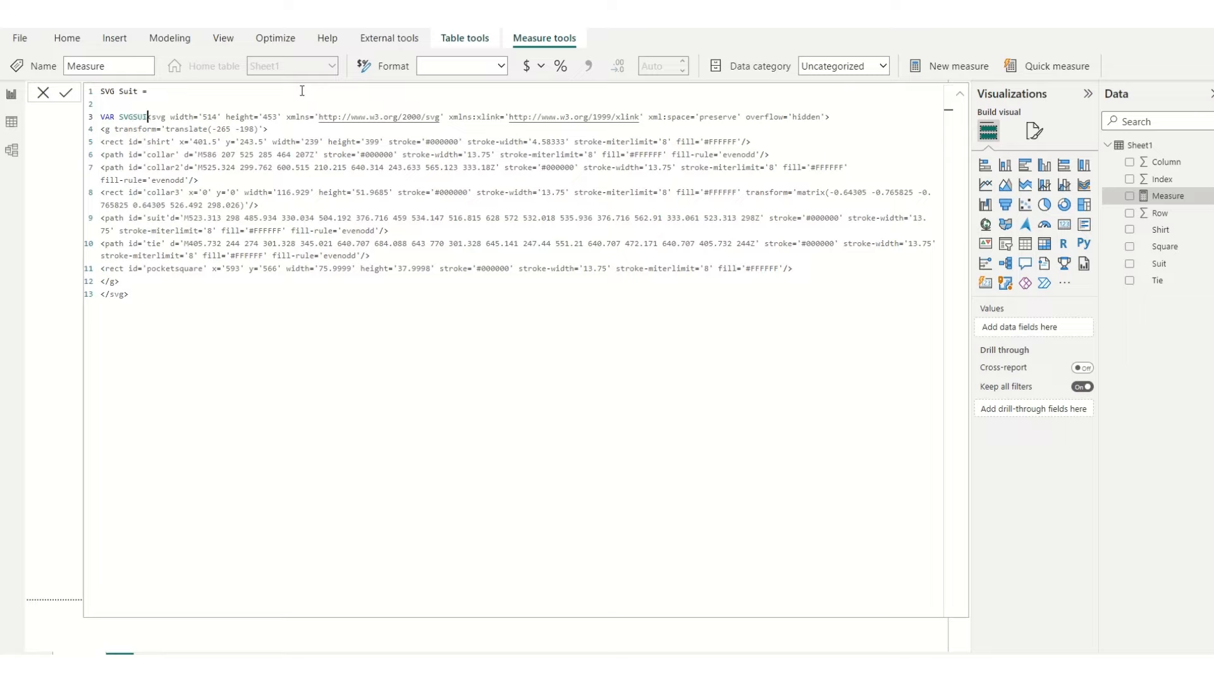
type(" = ")
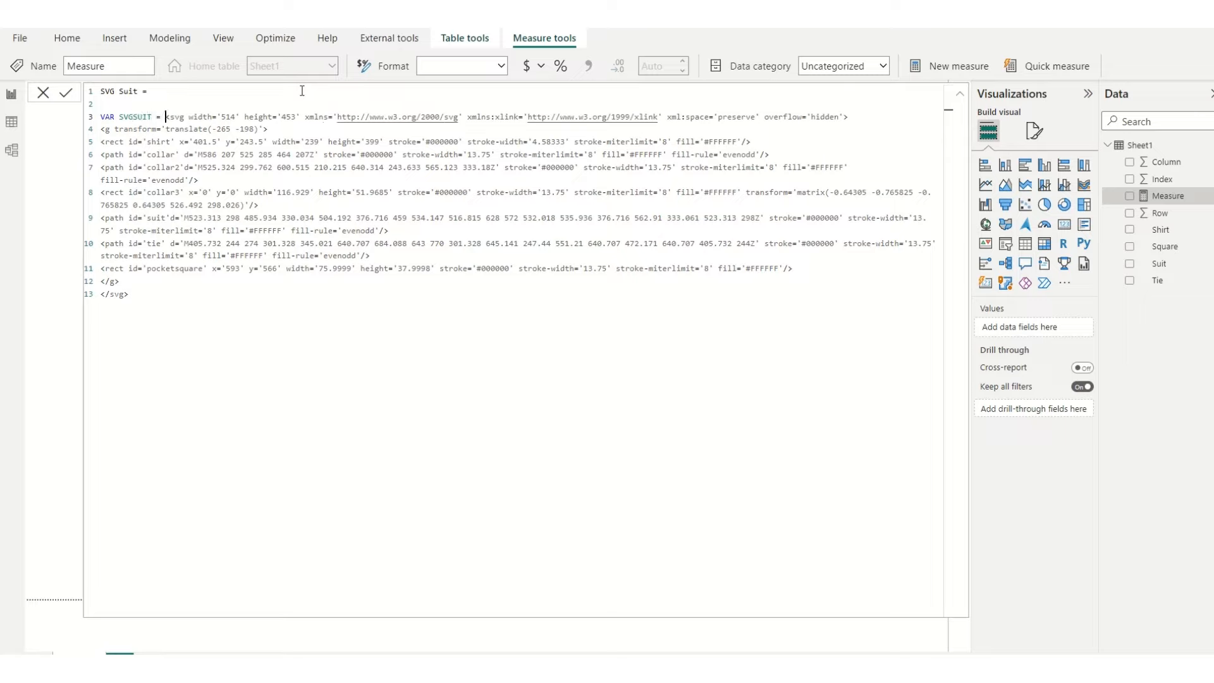
type("\"")
left_click(190, 298)
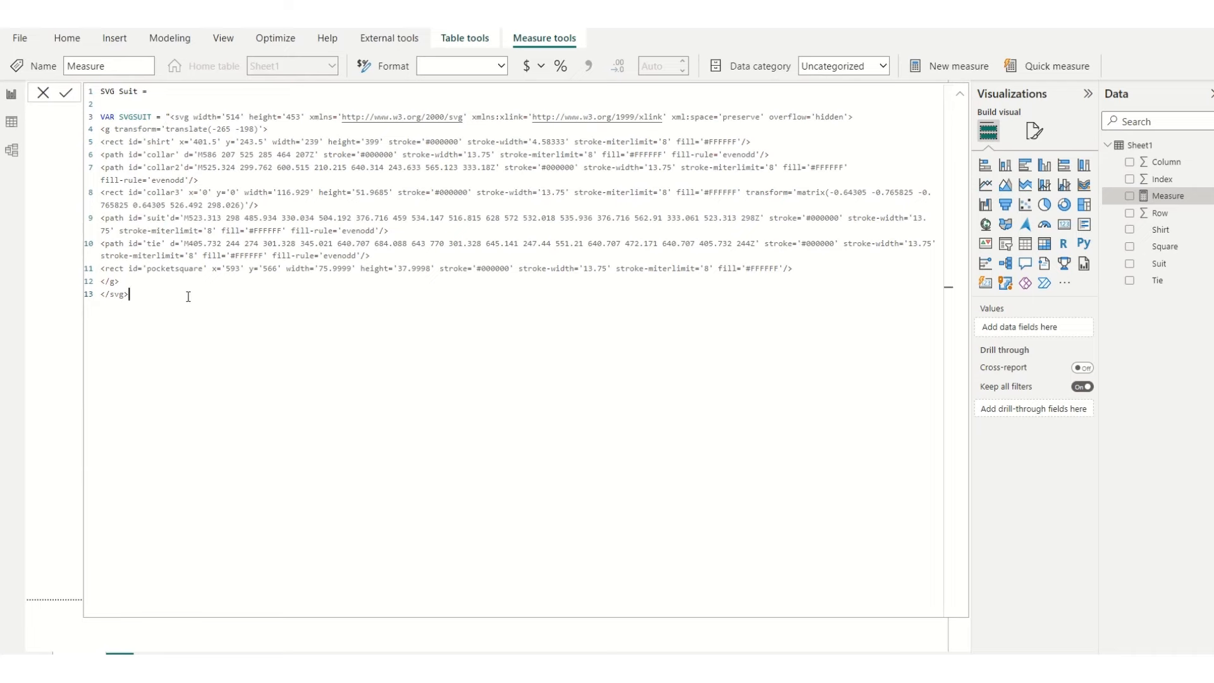
type("\"")
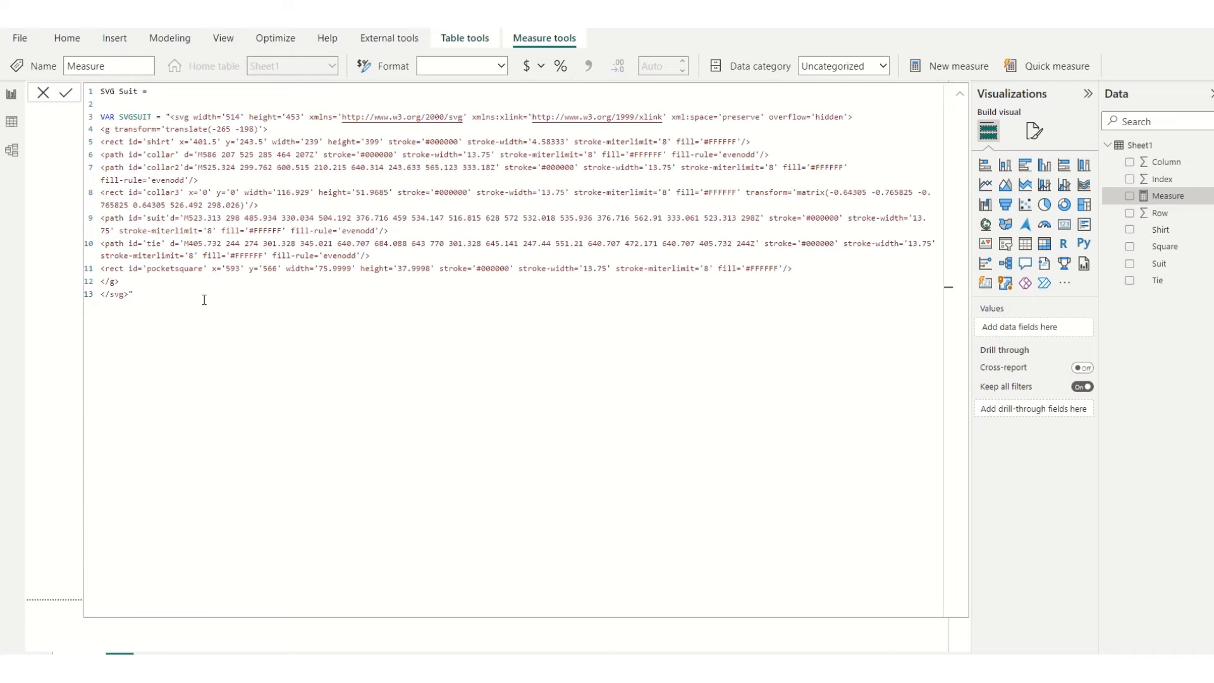
Step: Add a RETURN line under the SVG string, followed by SVG as the returned expression
key("Return")
type("RETURN")
key("Return")
type("SVG")
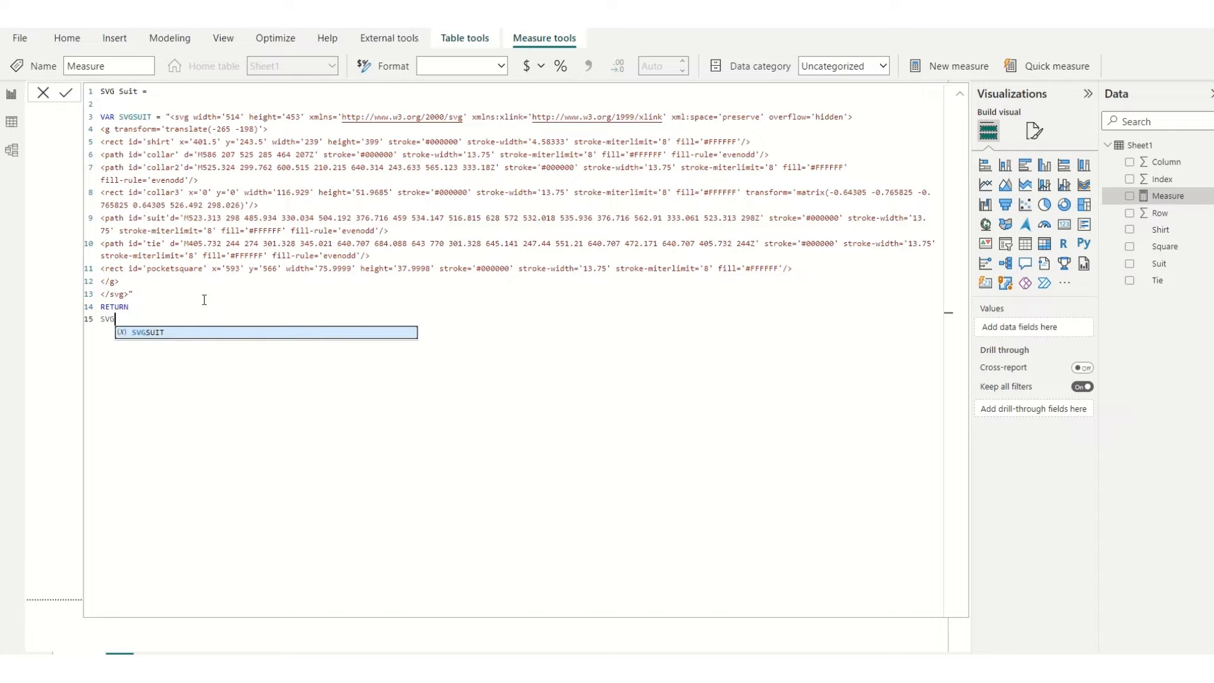
left_click(214, 271)
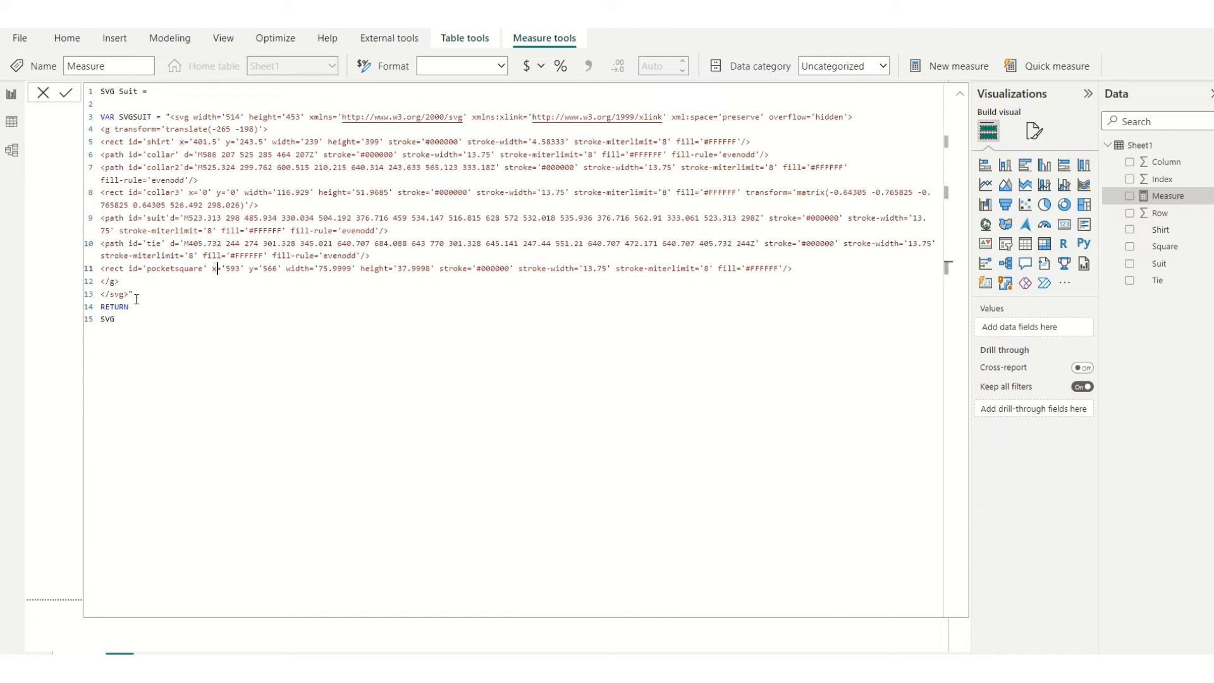
Step: Start a variable declaration VAR IMAGEPREFIX = on the empty line above the SVGSUIT variable
left_click(166, 117)
left_click_drag(166, 117, 183, 292)
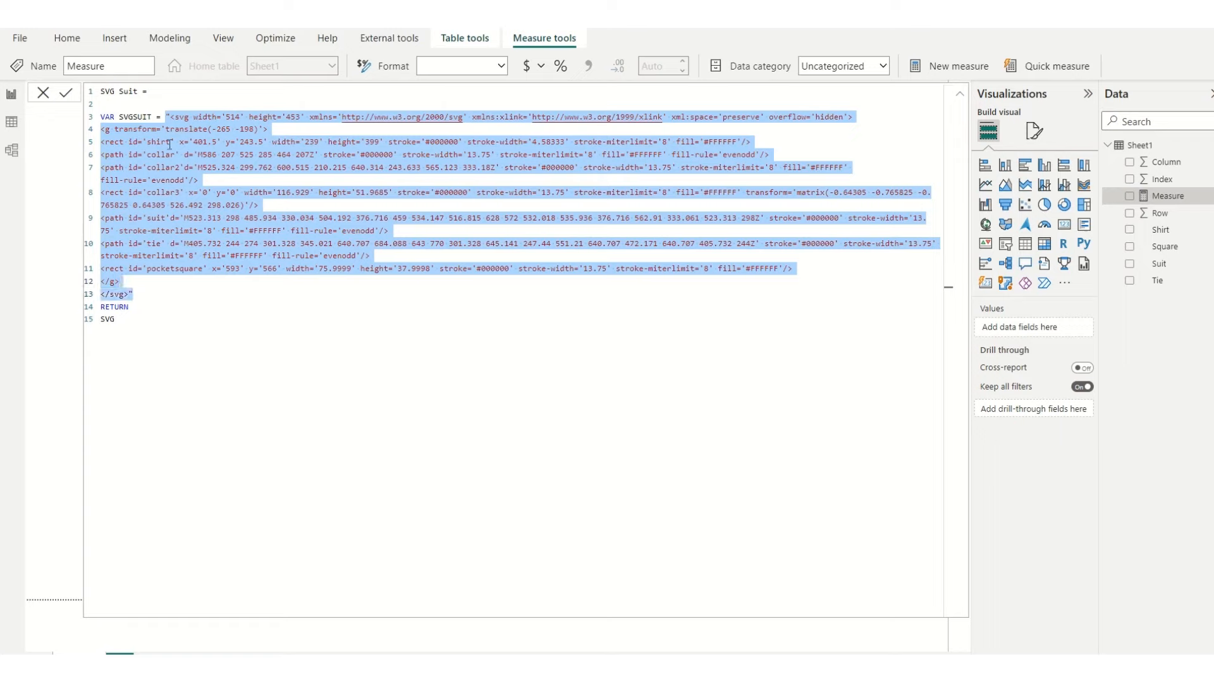
left_click(99, 107)
type("VAR")
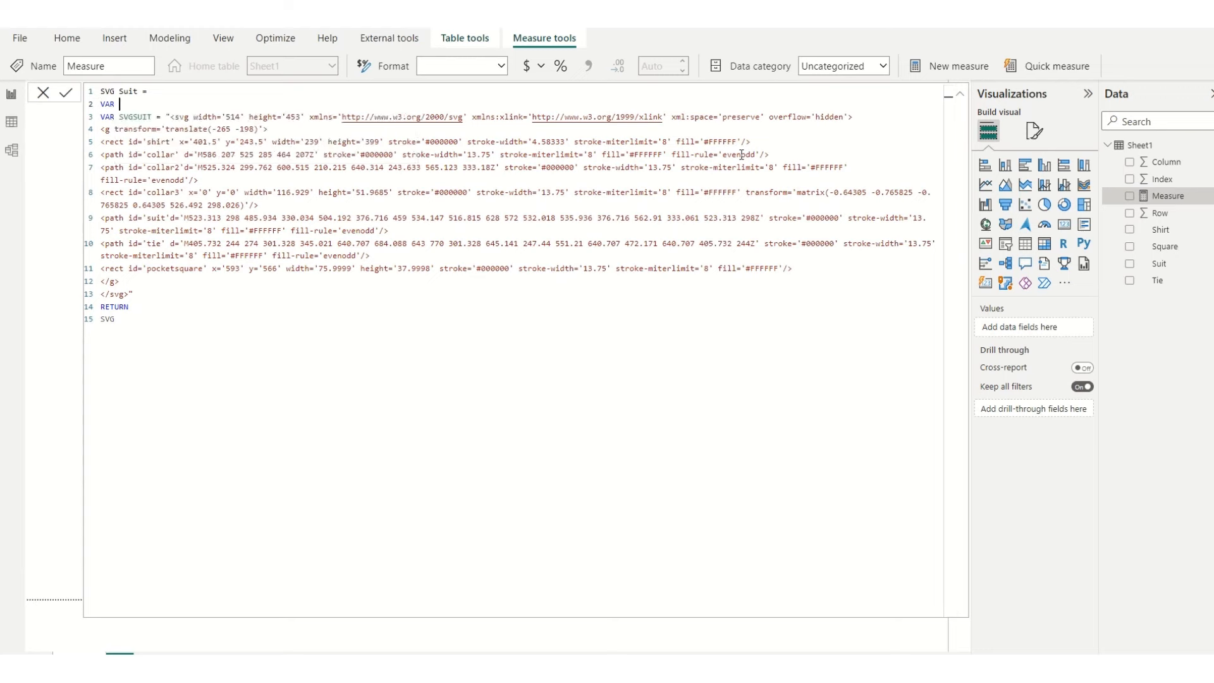
type(" IMAGEPREFIX =")
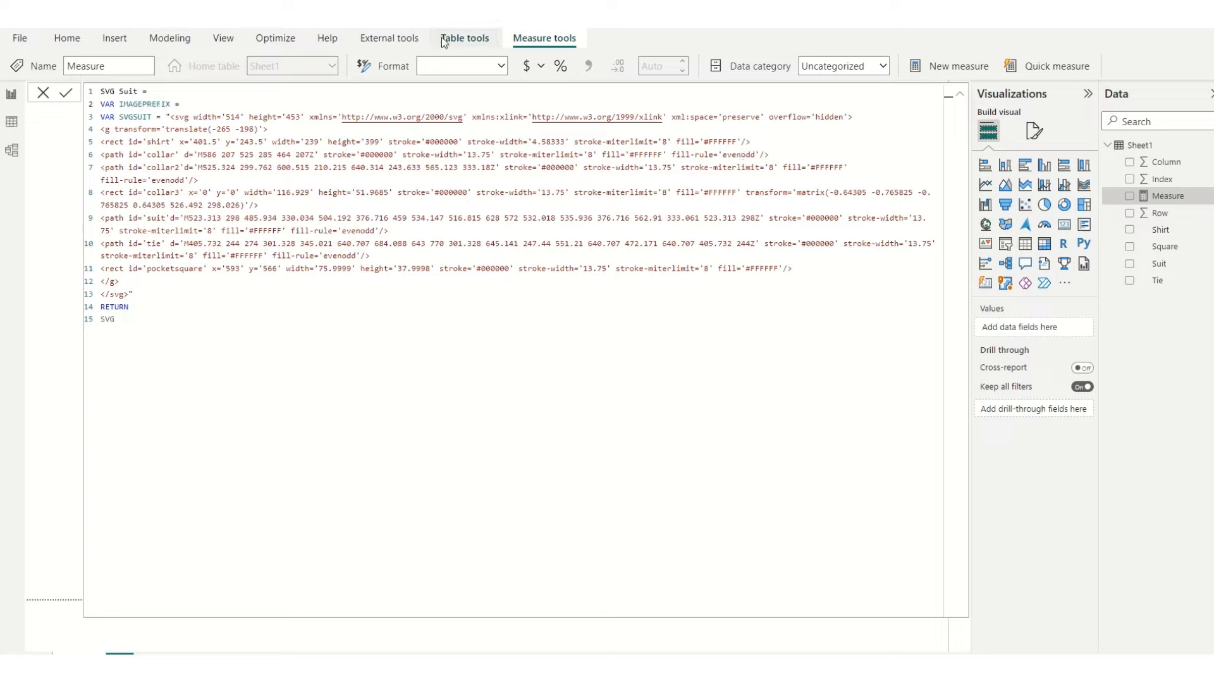
Step: Copy "data:image/svg+xml;utf8," from the Gradient Area Sparkline template's code in the browser and paste it as the value of IMAGEPREFIX
key("alt+Tab")
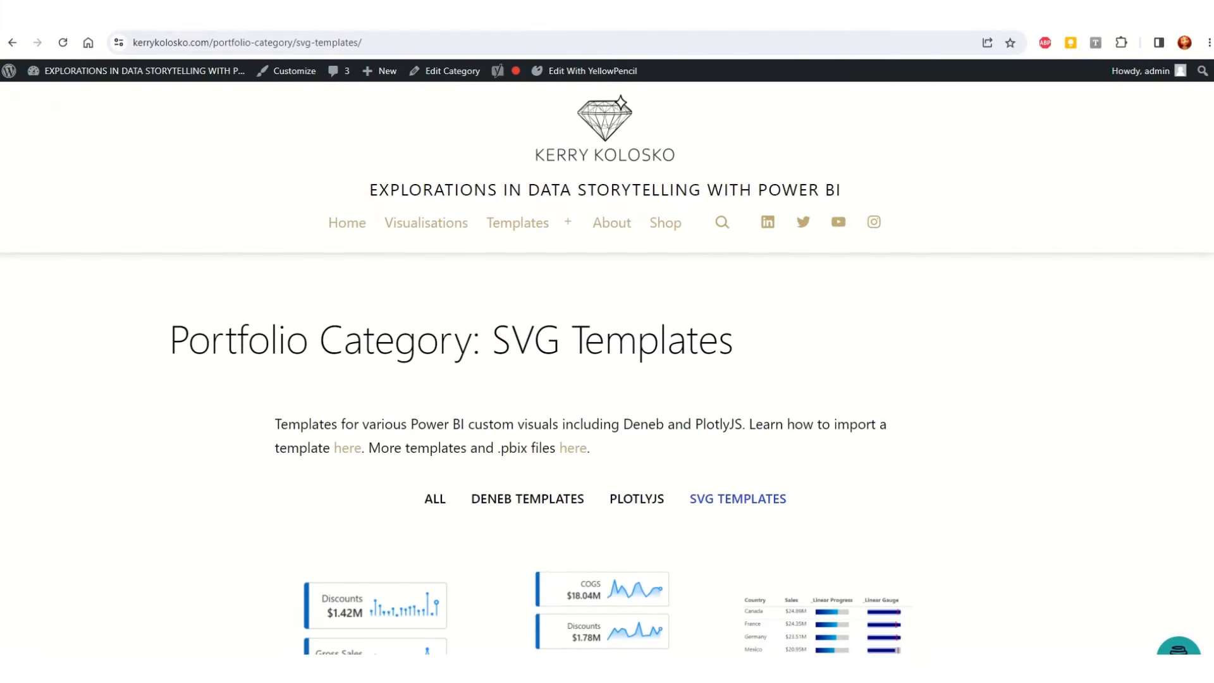
scroll(983, 313, "down", 2)
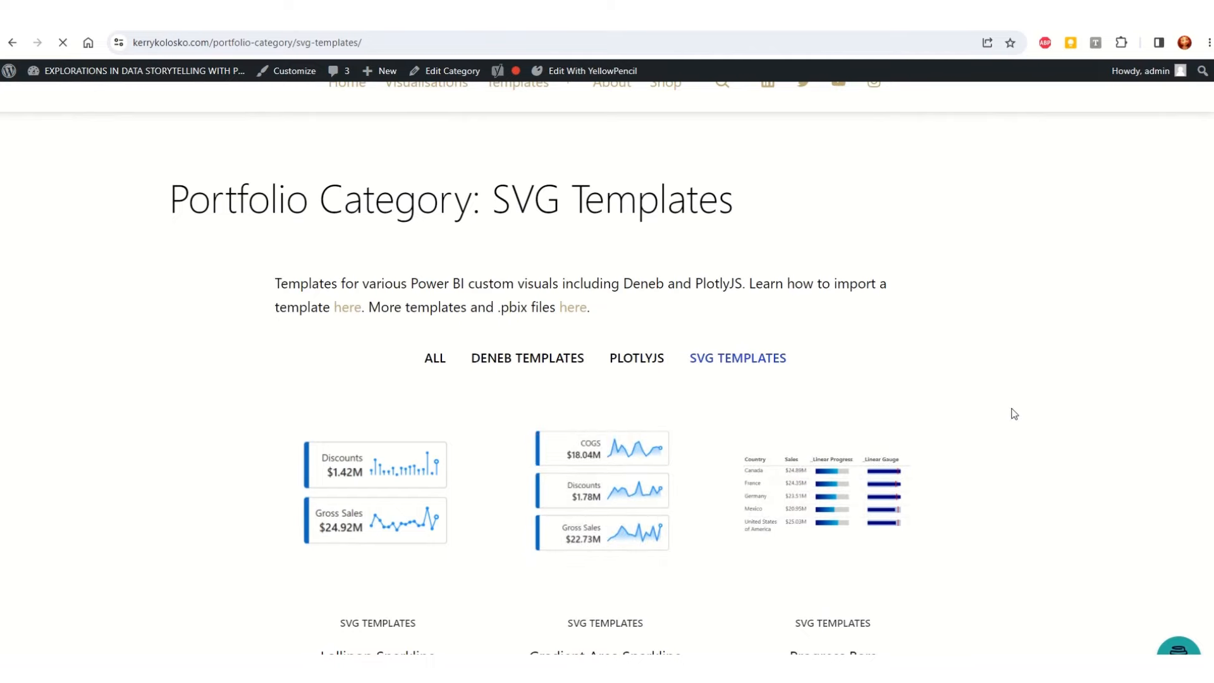
scroll(1009, 362, "down", 12)
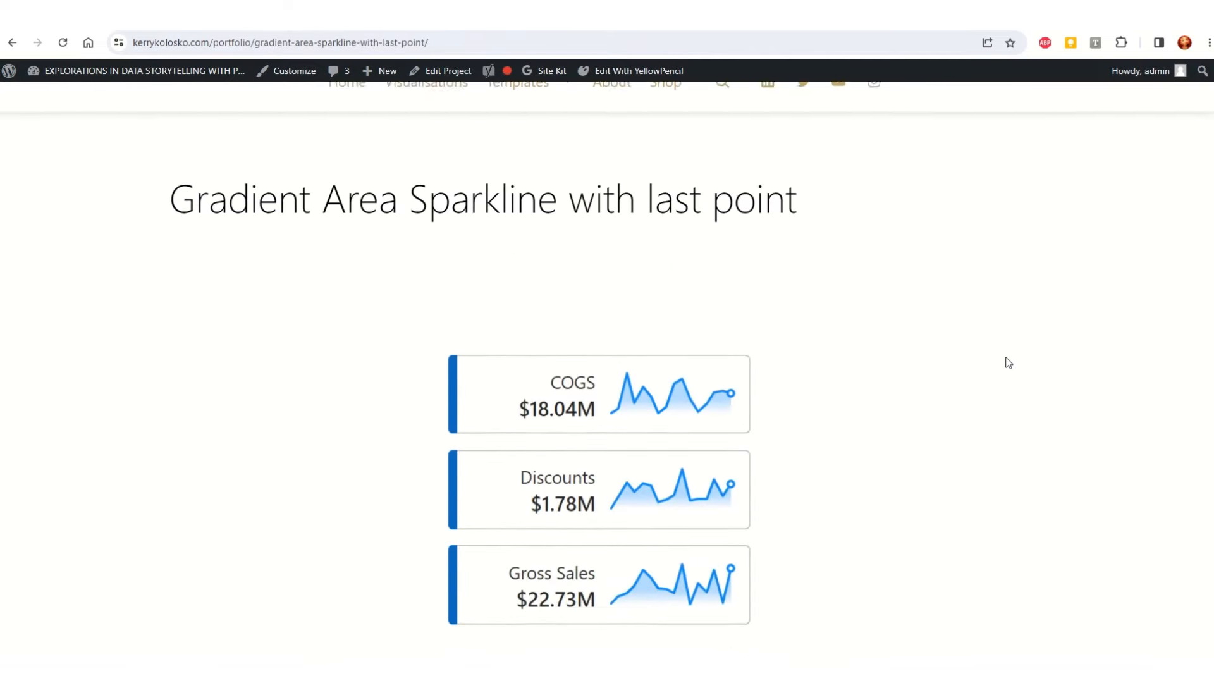
scroll(966, 382, "down", 5)
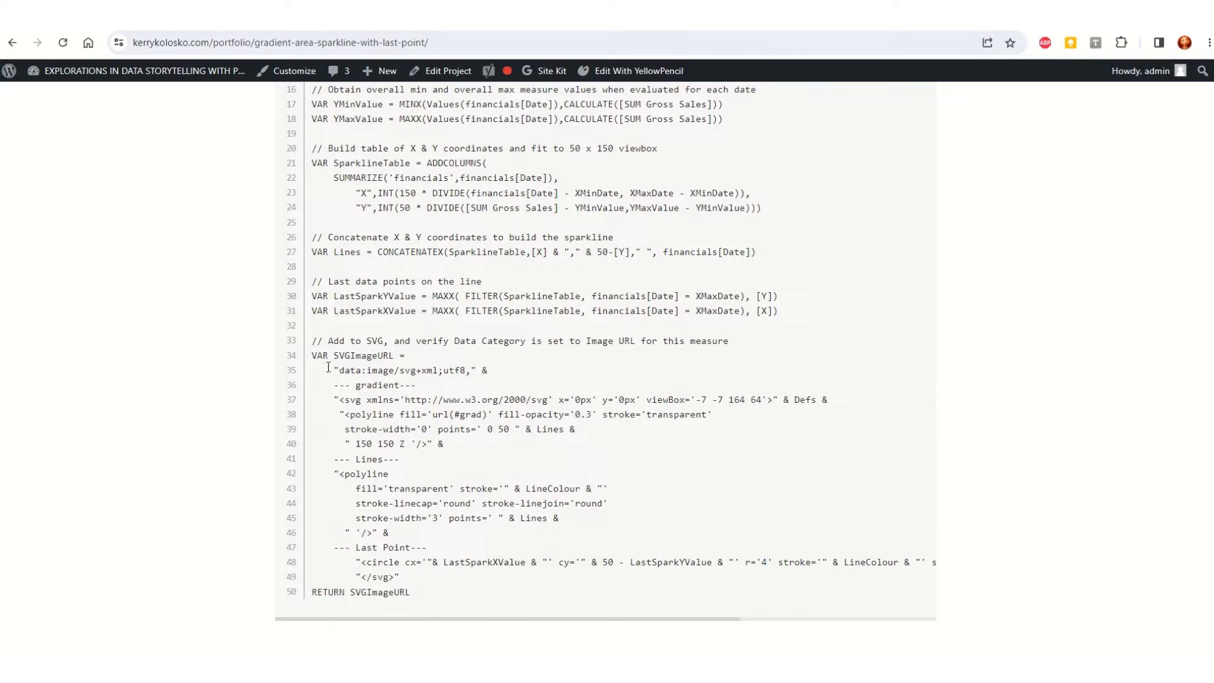
left_click_drag(333, 370, 478, 372)
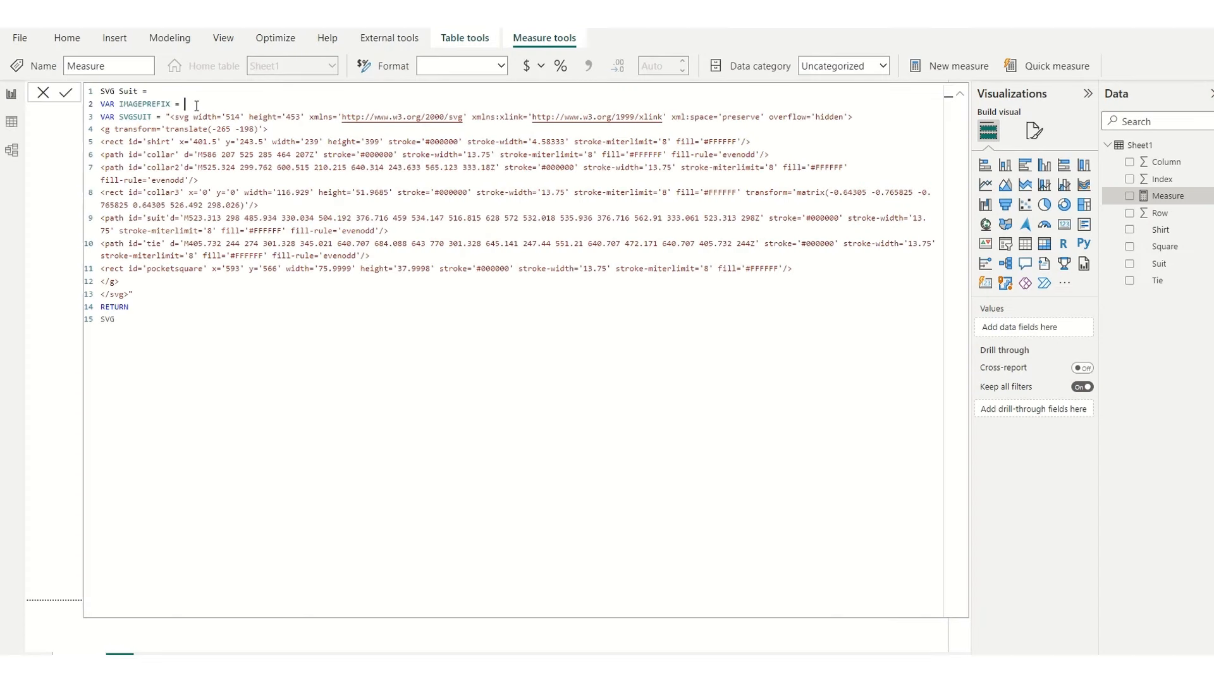
type("\"data:image/svg+xml;utf8,\"")
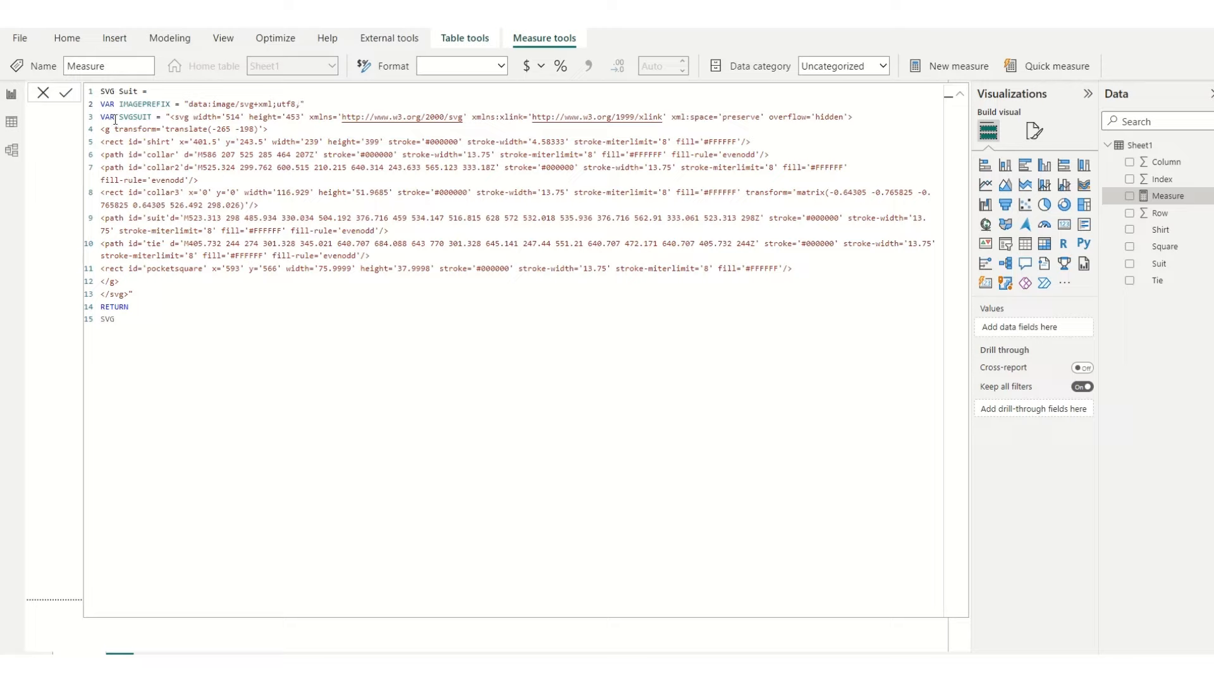
Step: Prepend IMAGEPREFIX and the & operator to the returned SVG expression
left_click(103, 318)
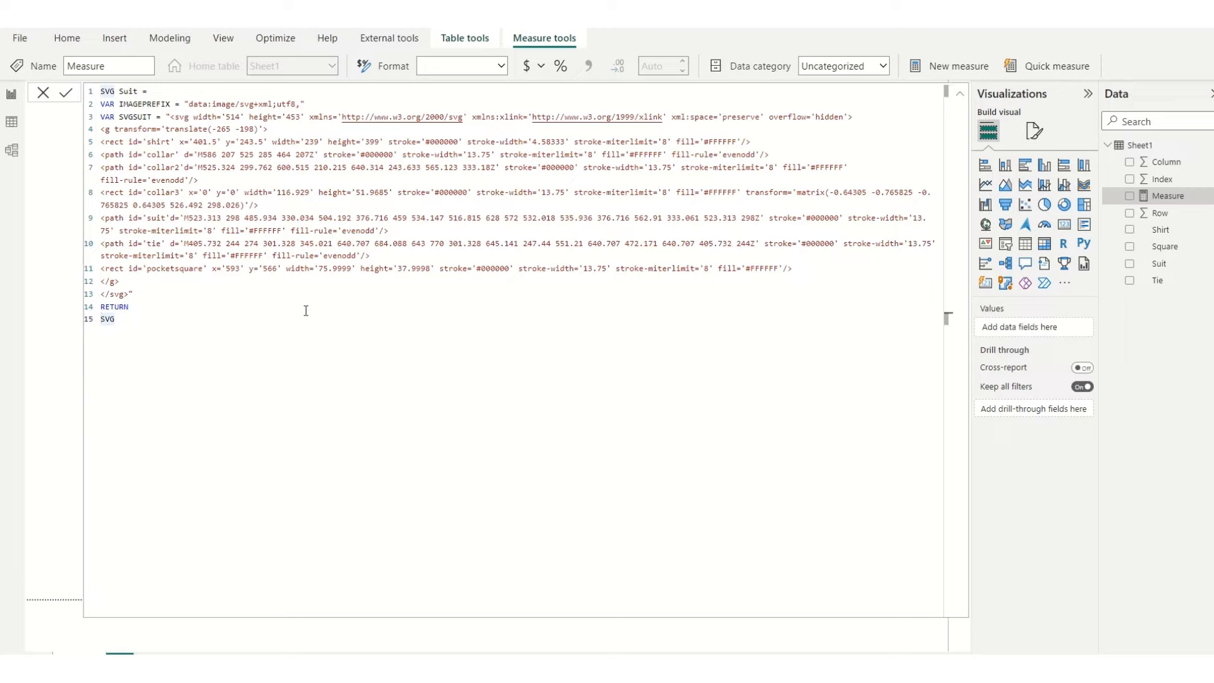
type("IMAGE")
key("Tab")
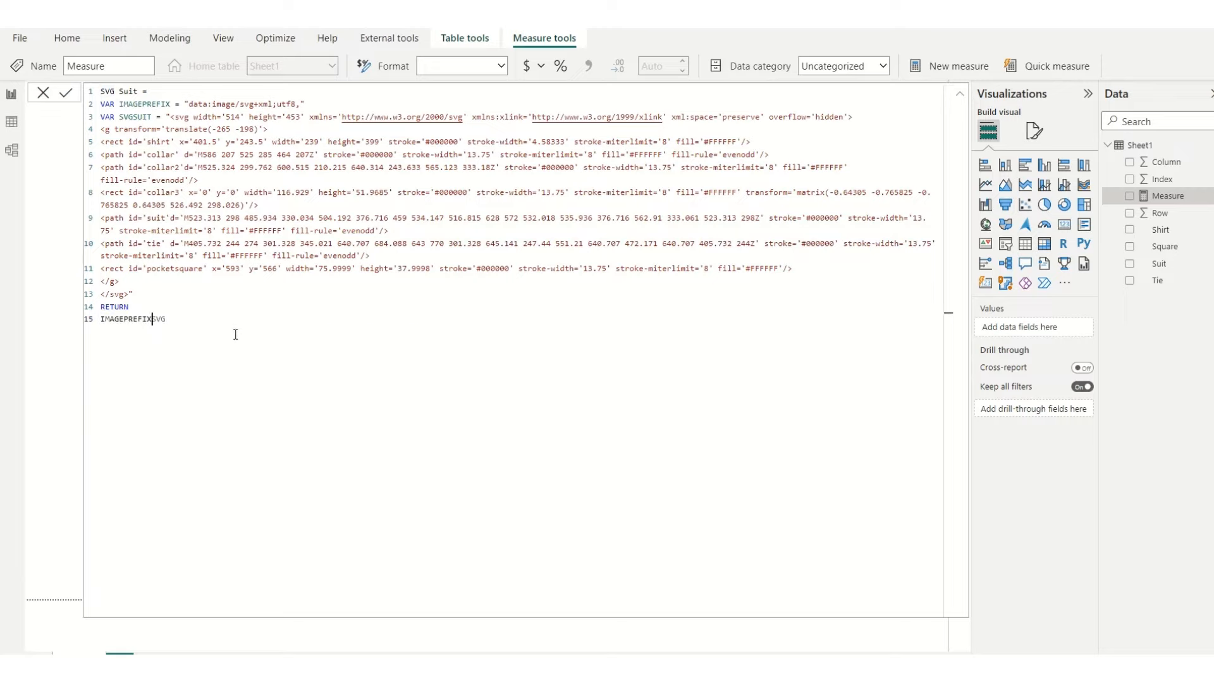
type("&")
key("End")
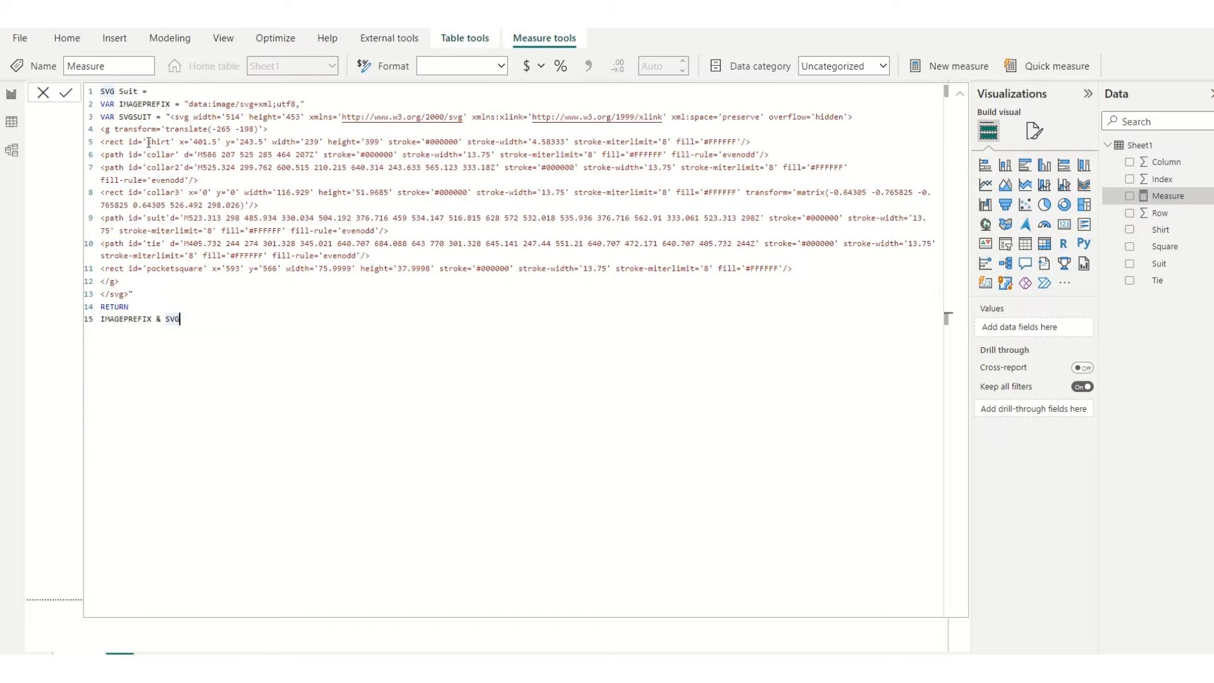
Step: Examine the shirt, collar and pocketsquare elements in the SVG string, including the pocket square's shape, position, size, stroke and fill attributes
left_click_drag(101, 142, 763, 142)
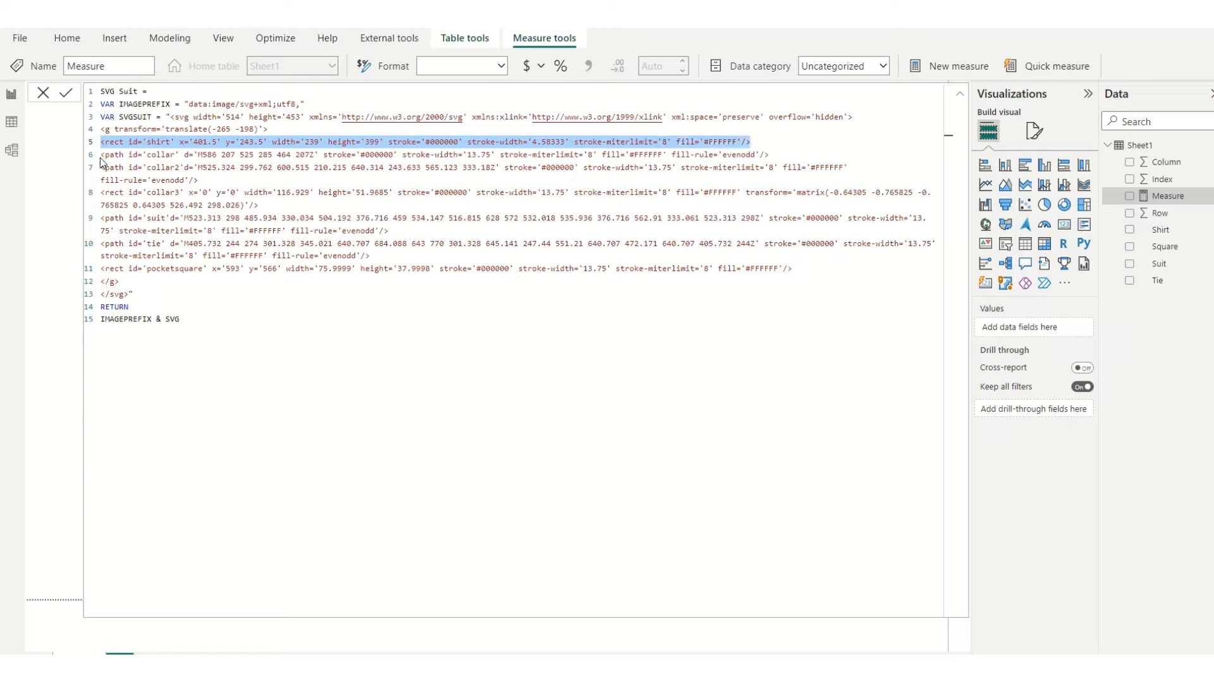
left_click_drag(104, 154, 772, 151)
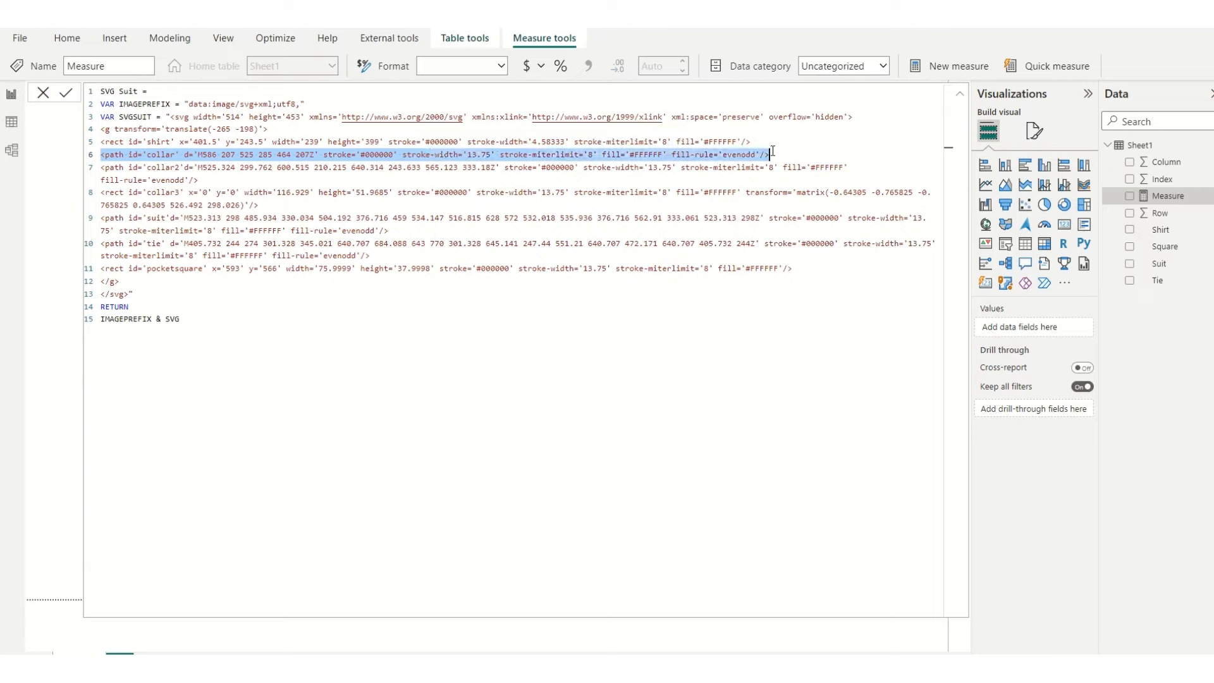
left_click(100, 269)
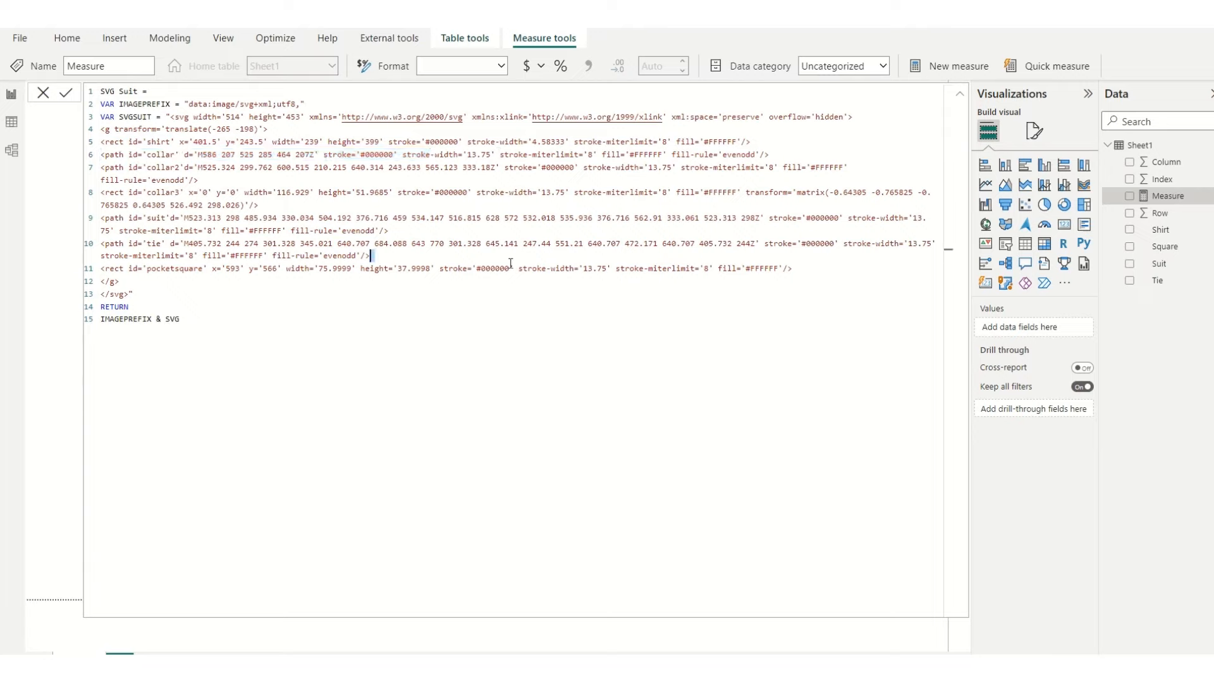
left_click_drag(101, 268, 797, 269)
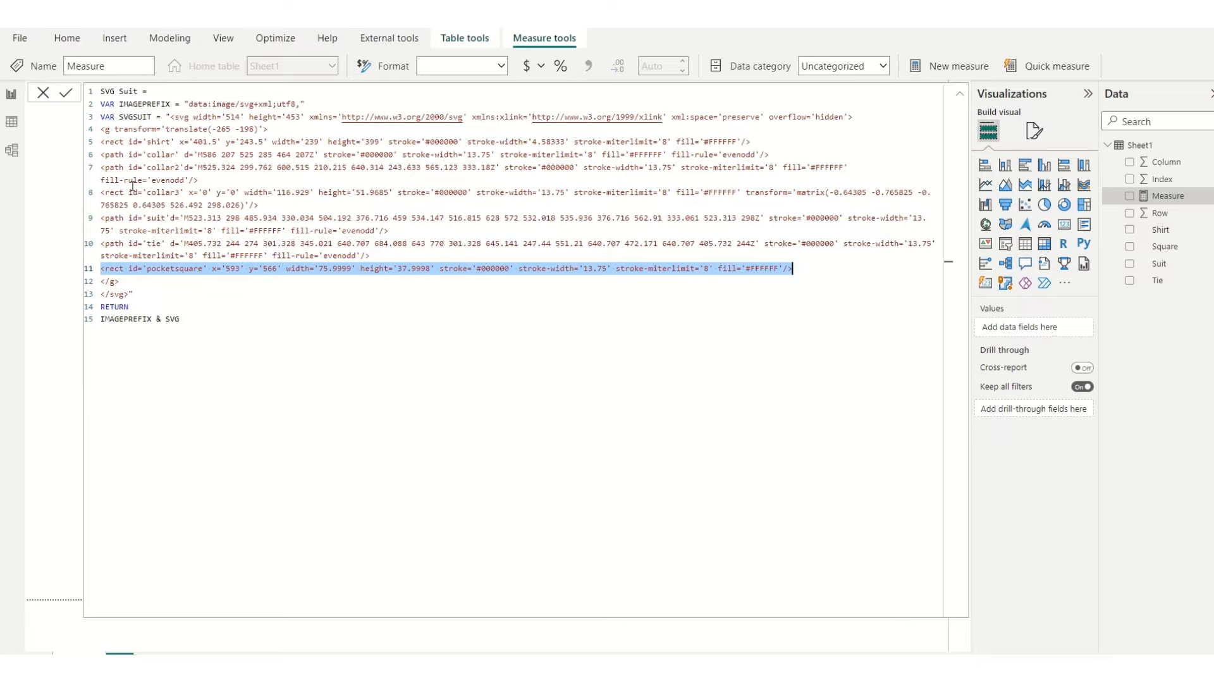
left_click(141, 272)
double_click(119, 268)
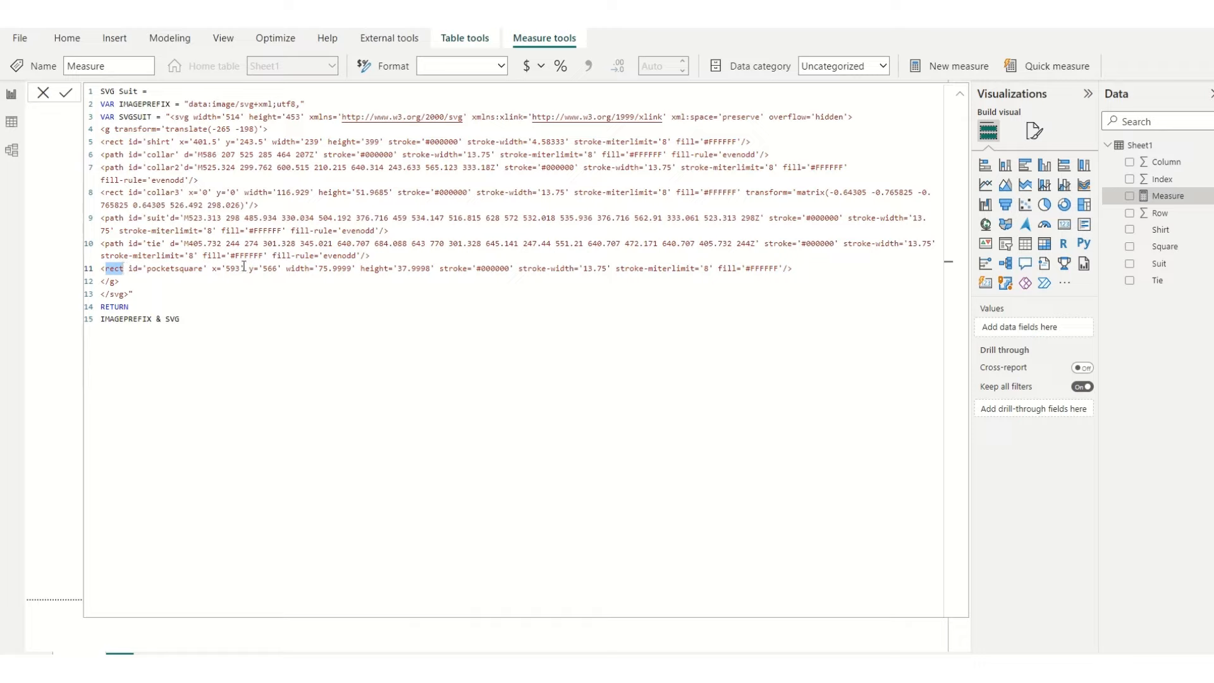
left_click_drag(212, 269, 241, 270)
left_click(251, 269)
left_click_drag(250, 269, 282, 271)
left_click_drag(286, 269, 436, 270)
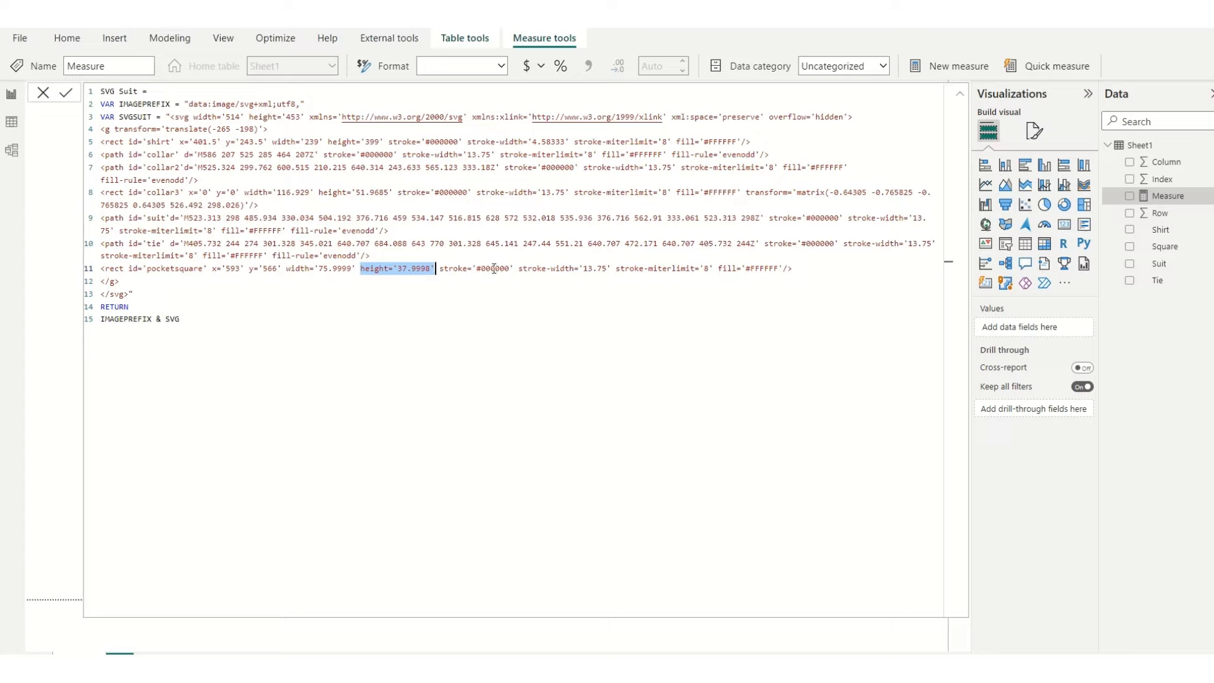
double_click(493, 268)
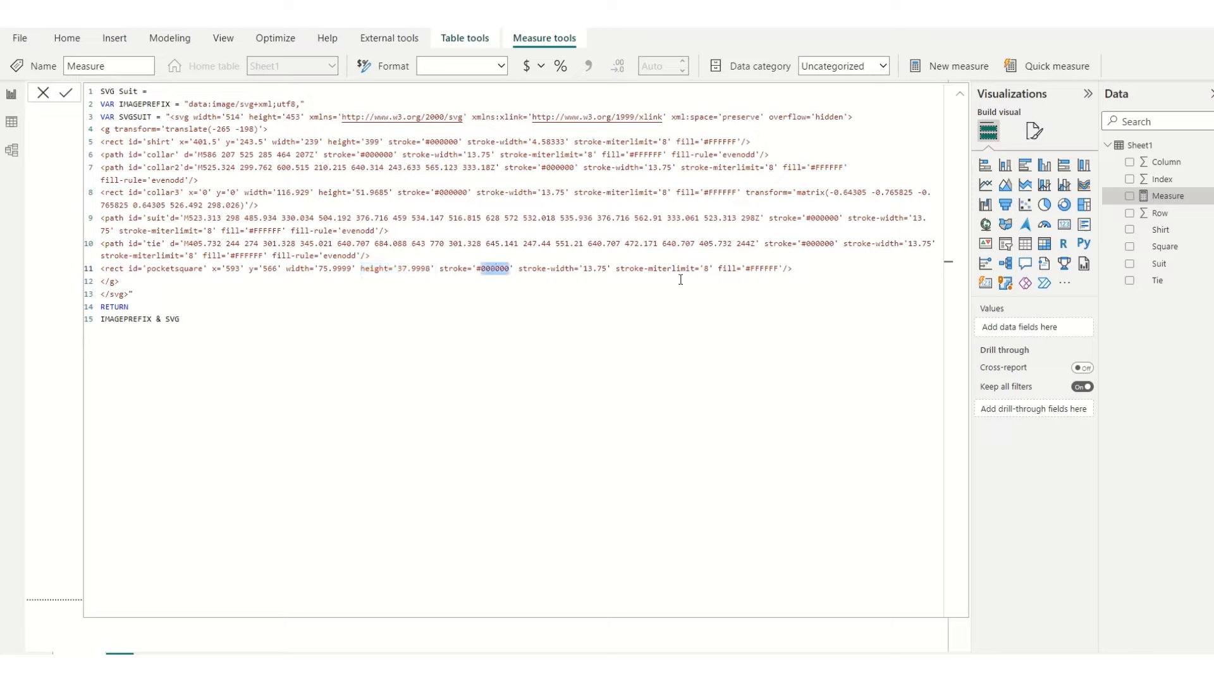
double_click(756, 268)
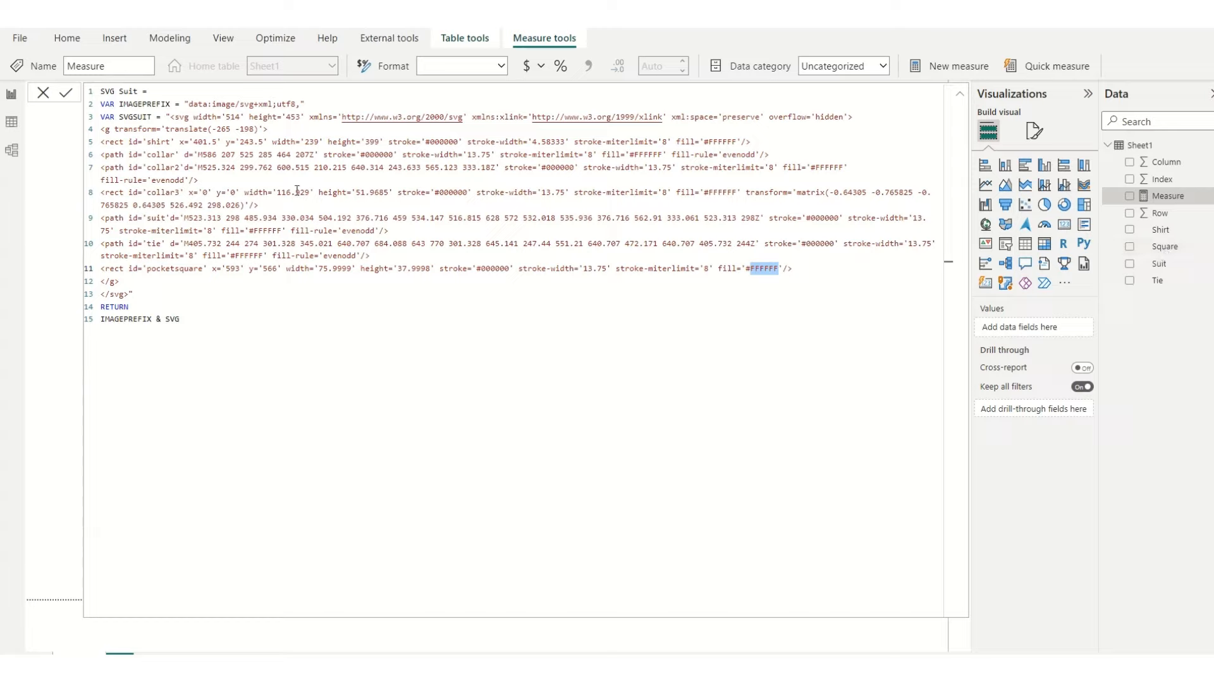
Step: Insert an empty line above the IMAGEPREFIX variable and correct the returned expression to IMAGEPREFIX & SVGSUIT
left_click(101, 105)
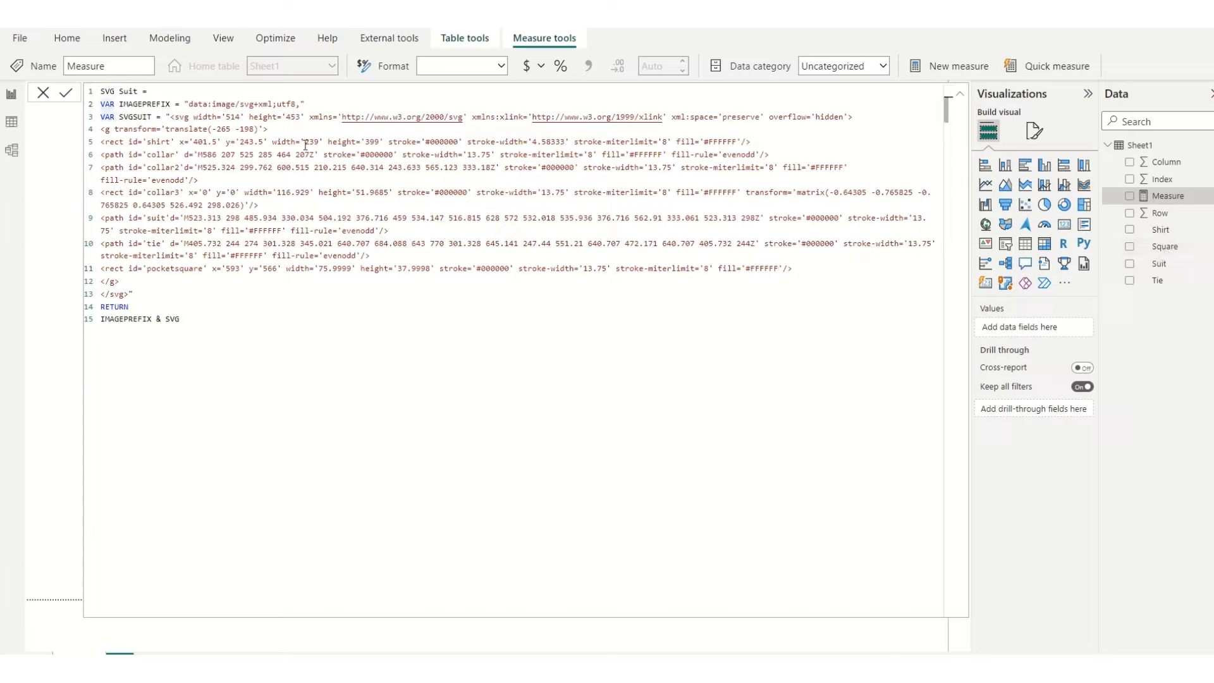
key("Return")
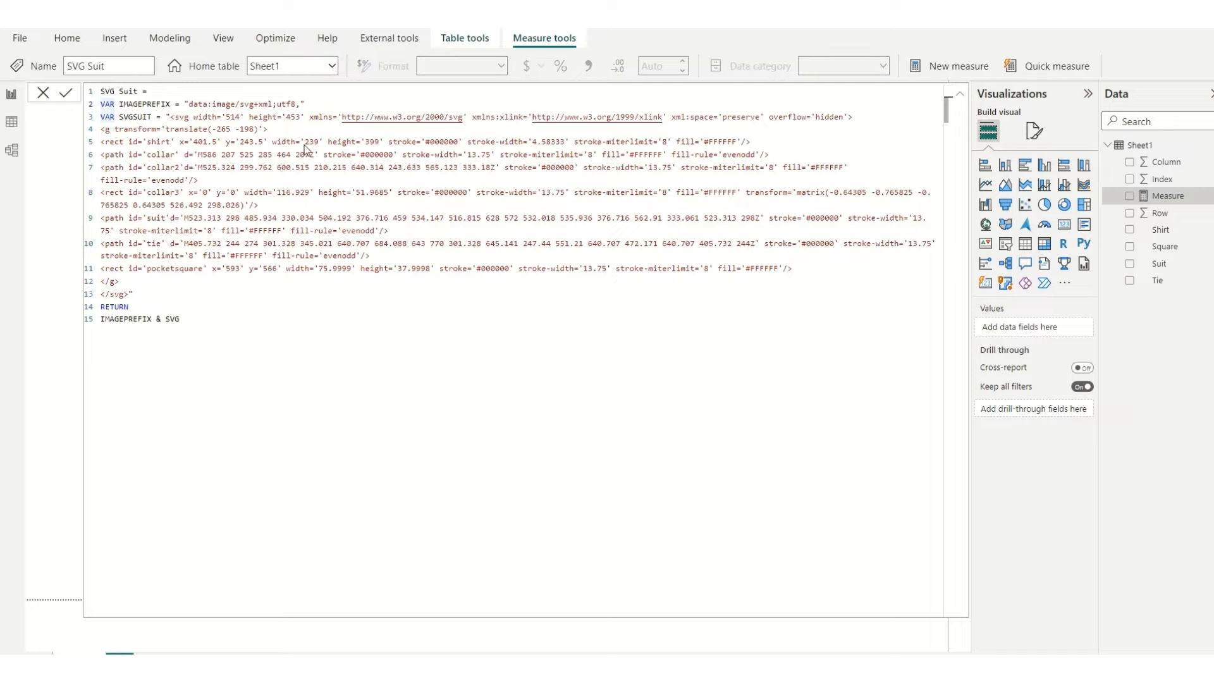
left_click_drag(101, 104, 115, 104)
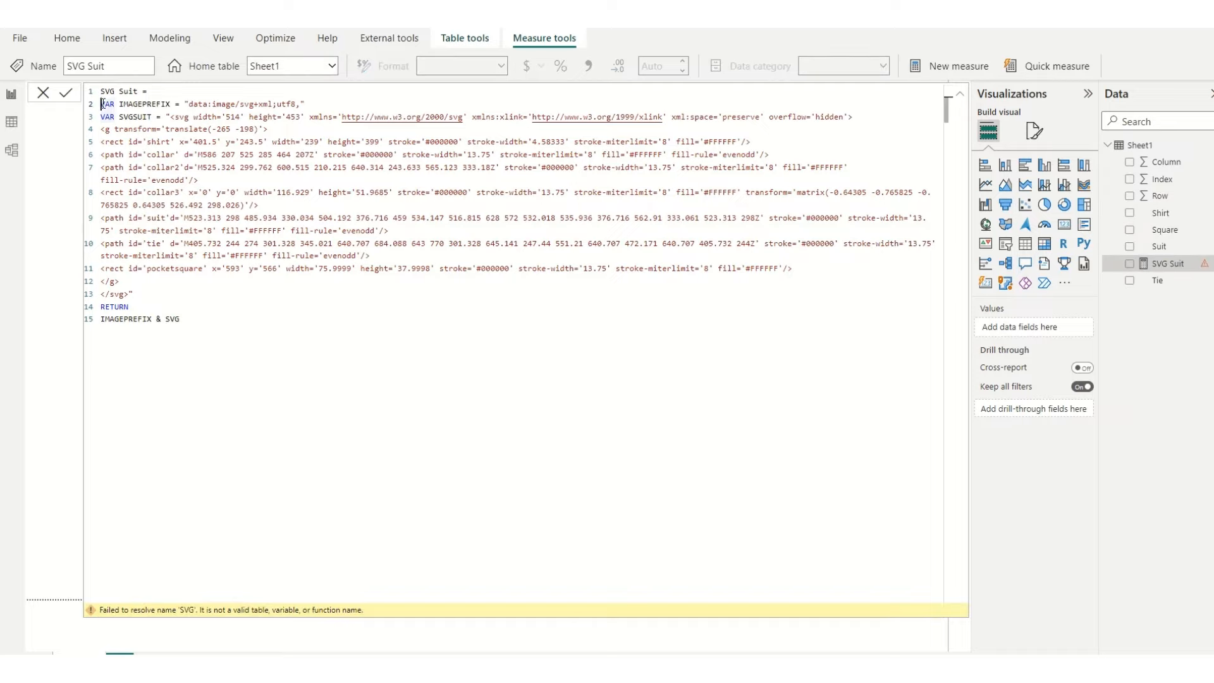
key("Left")
key("shift+Return")
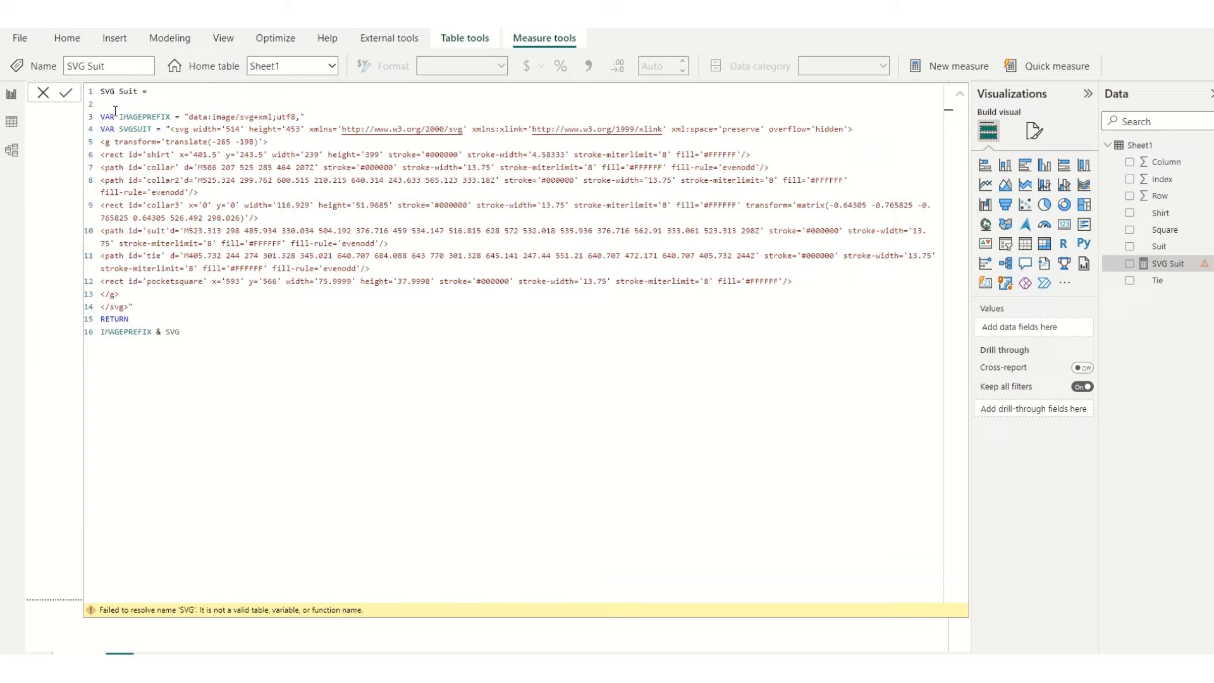
key("Up")
left_click(185, 329)
type("SUIT")
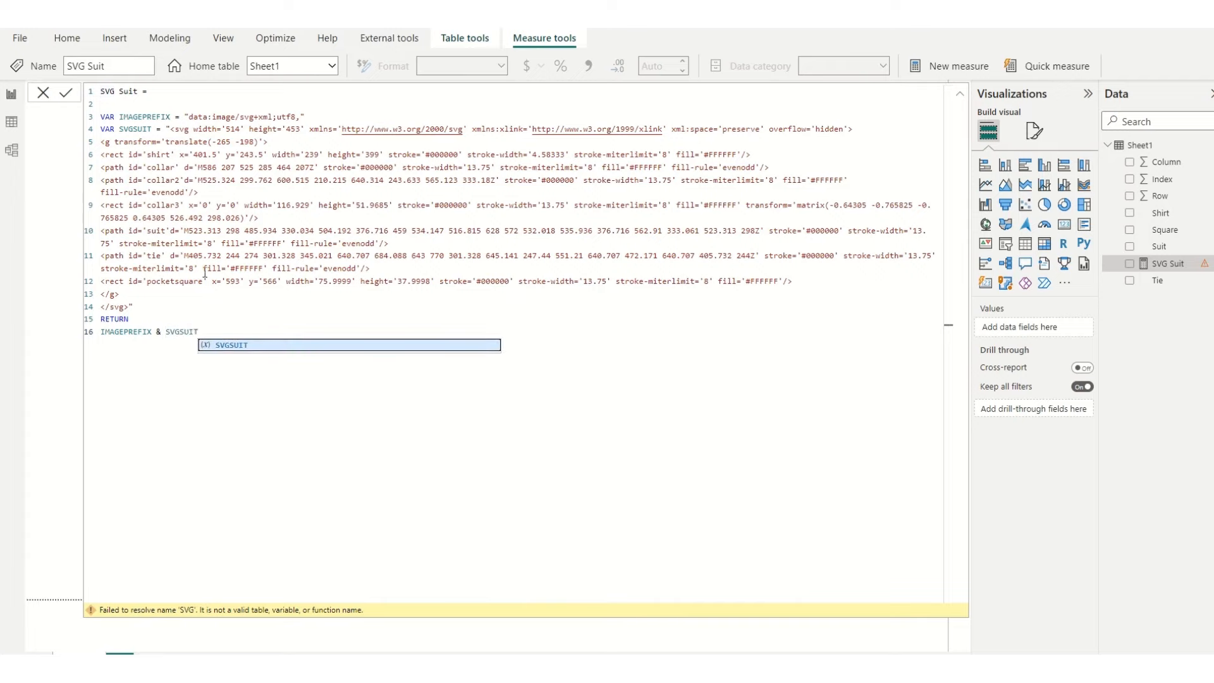
Step: Declare a variable SUITCOLOUR = MAX(Sheet1[Suit]) on the empty line above IMAGEPREFIX
left_click(124, 104)
type("VAR")
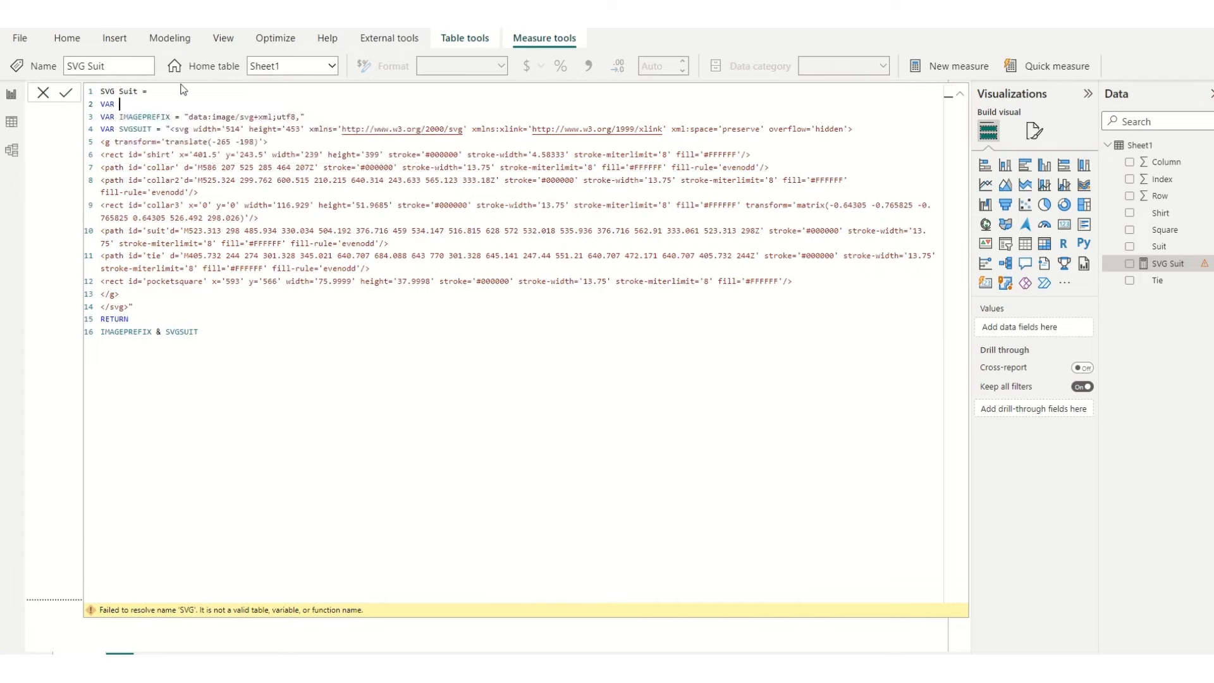
type(" SUITCOLOUR = MAX(SUI")
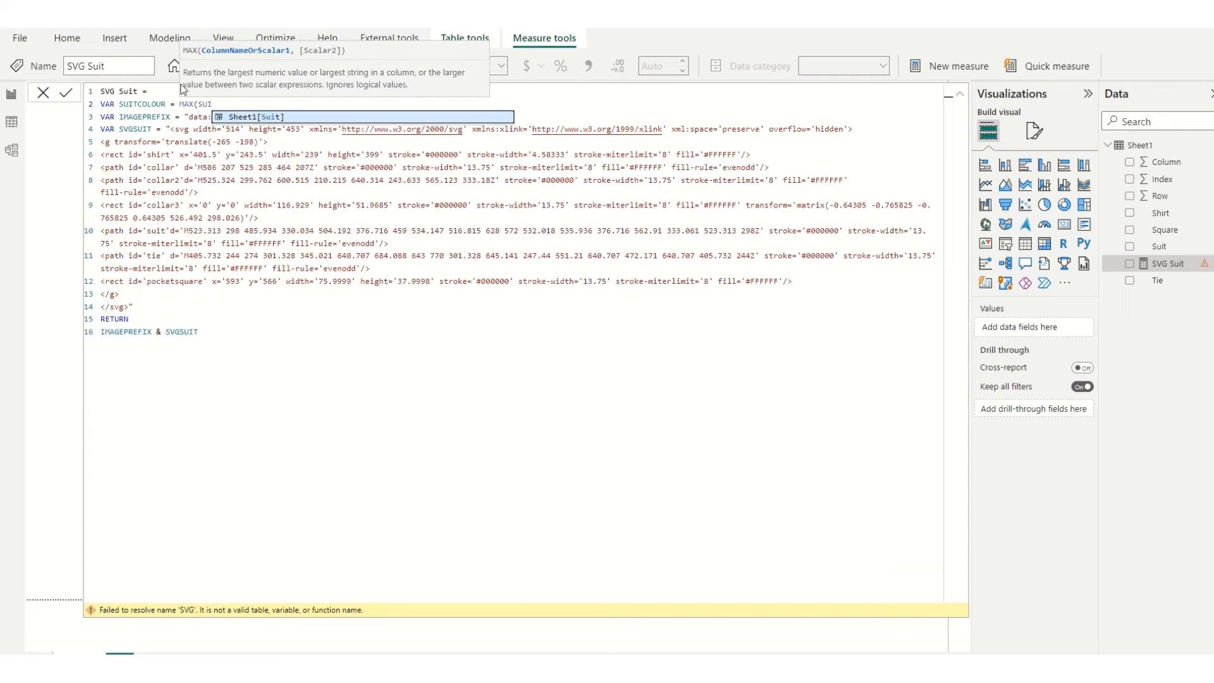
key("Tab")
type(")")
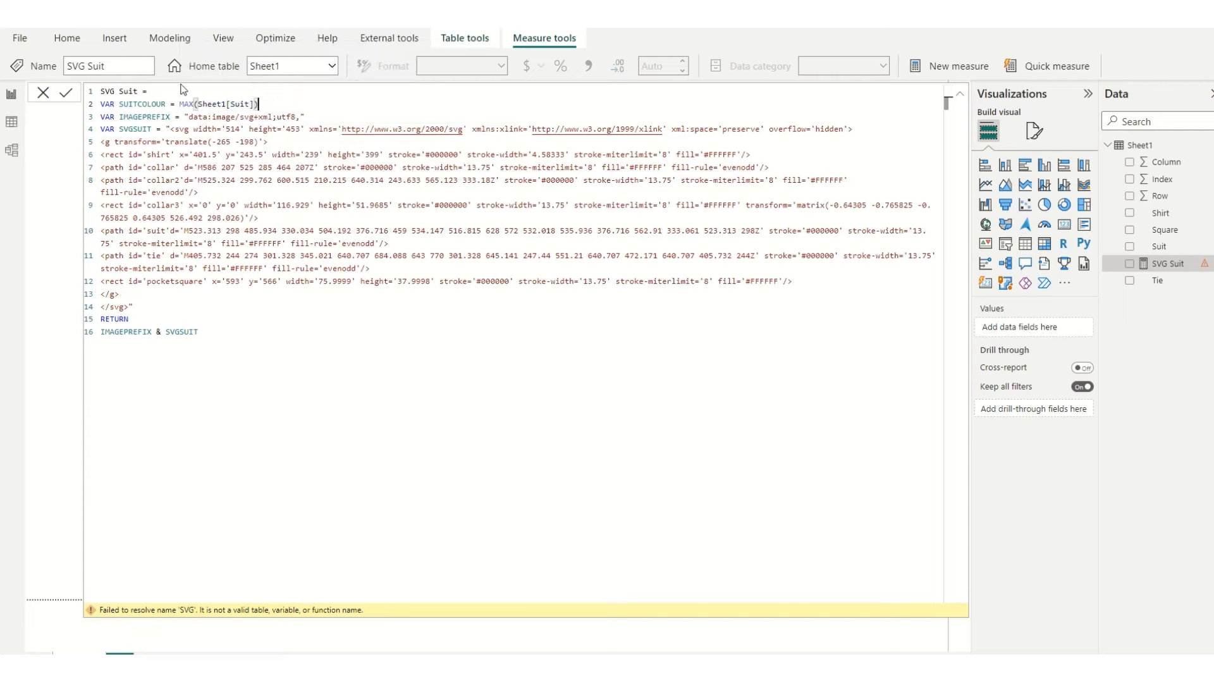
Step: Declare a variable SHIRTCOLOUR = MAX(Sheet1[Shirt]) on a new line below SUITCOLOUR
key("Return")
type("VAR")
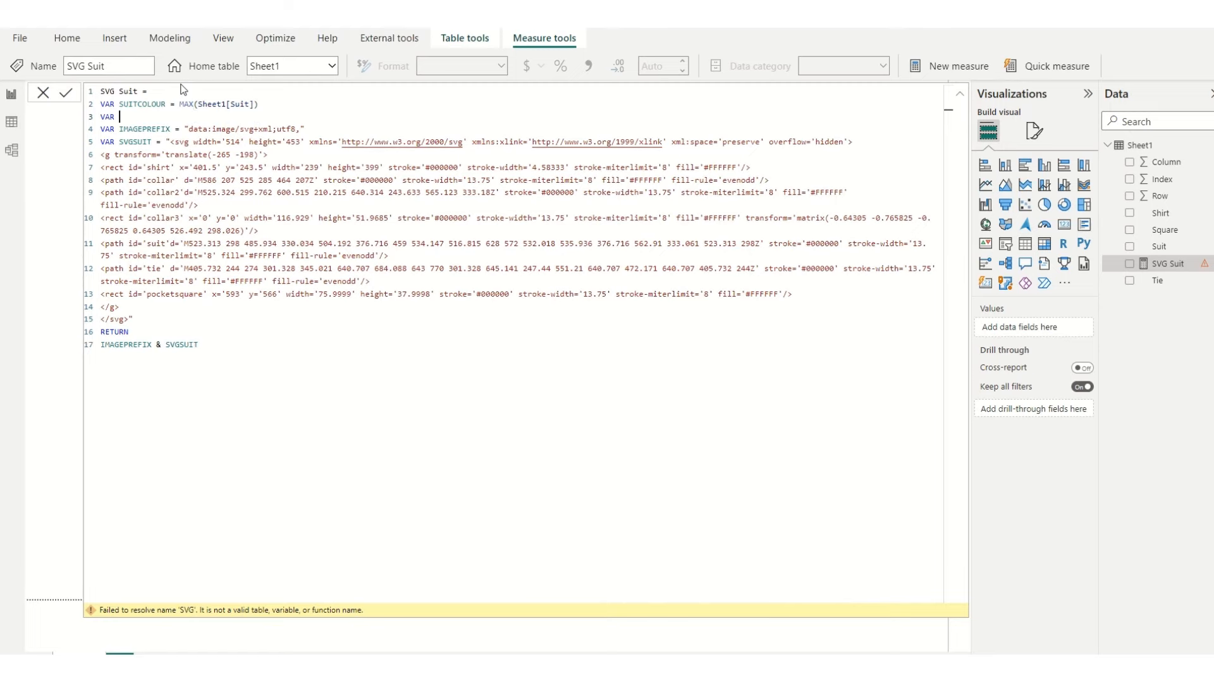
type(" SHIRTCOLOUR = MAX")
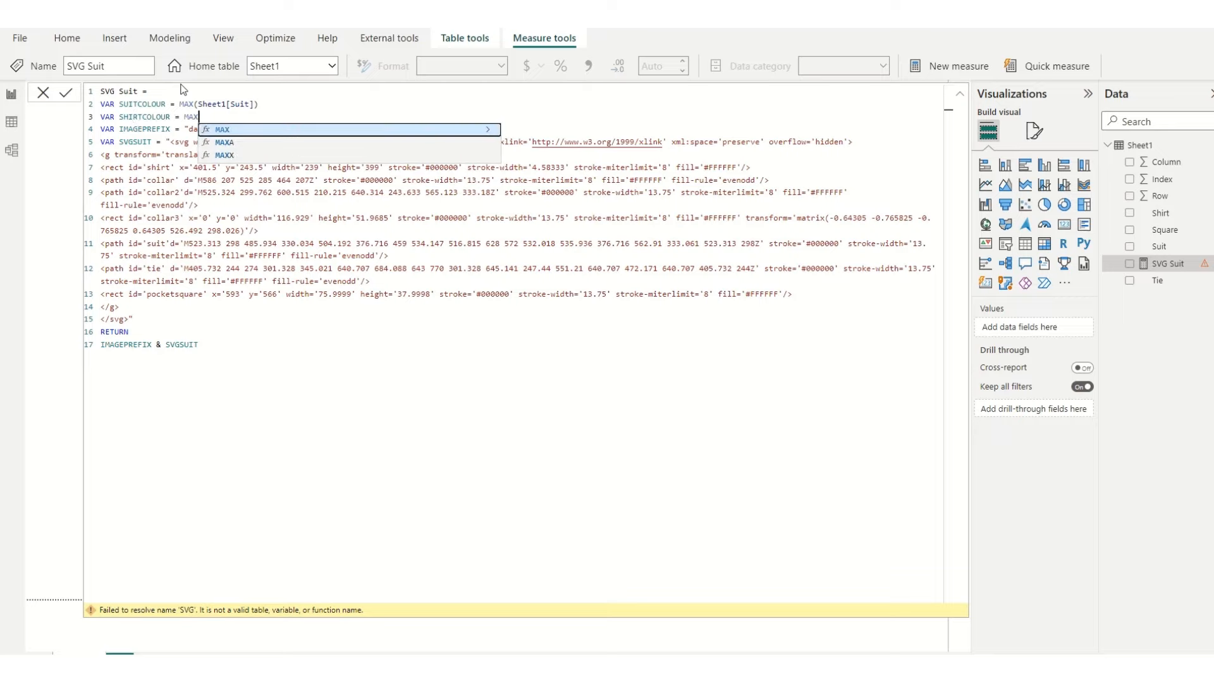
type("(SHIRT")
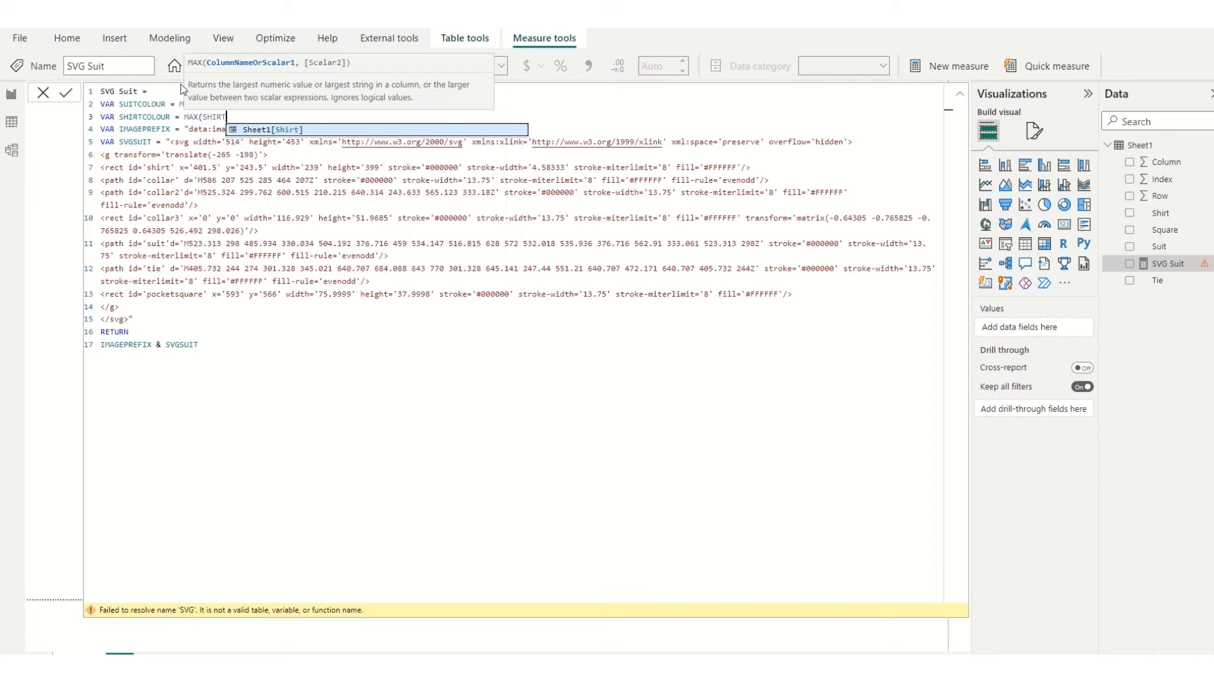
key("Tab")
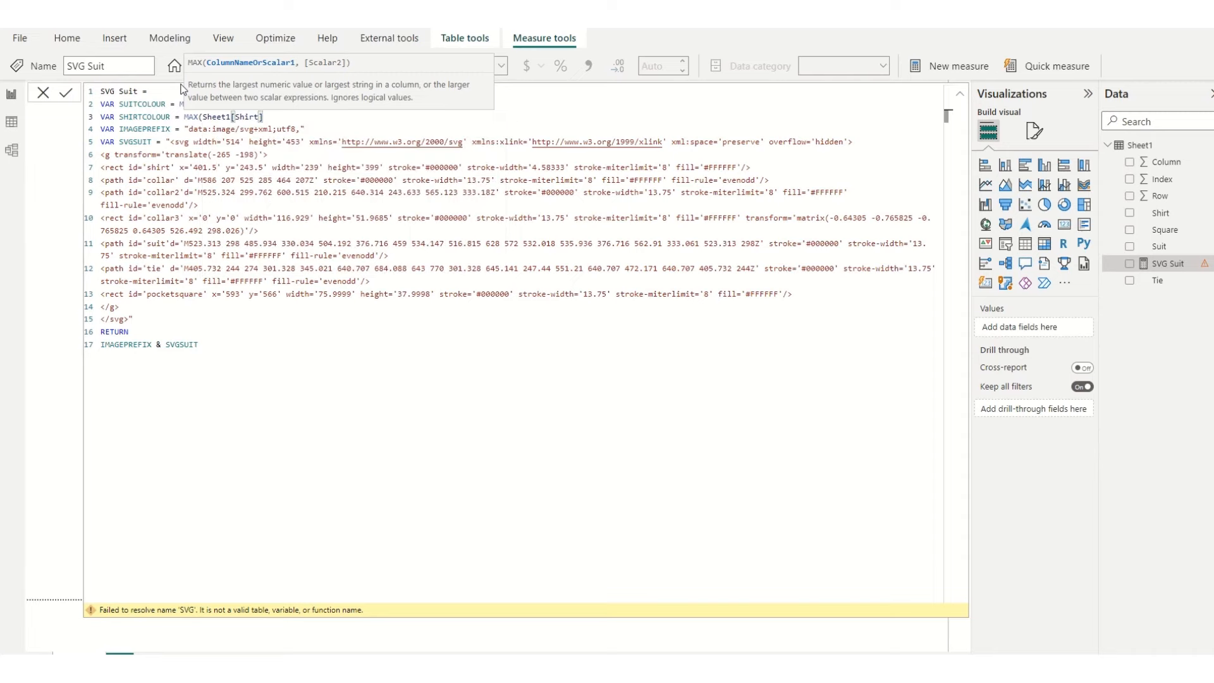
type(")")
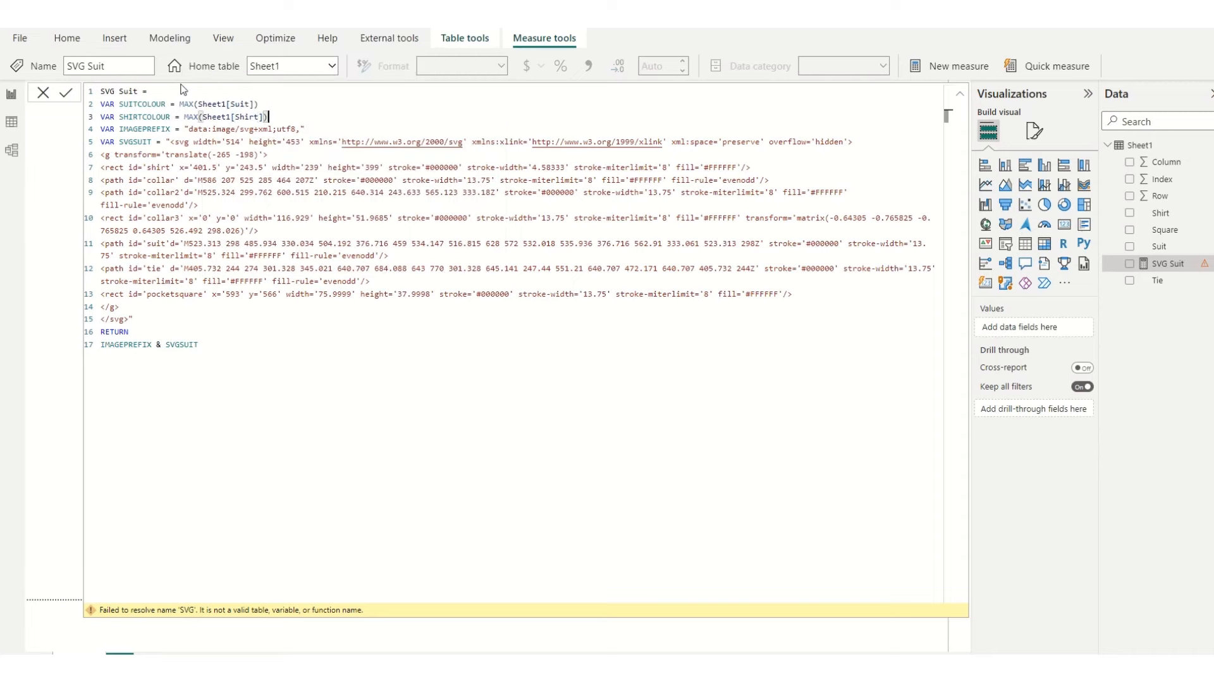
Step: Declare a variable TIECOLOUR = MAX(Sheet1[Tie]) on a new line below SHIRTCOLOUR
key("Return")
type("VAR ")
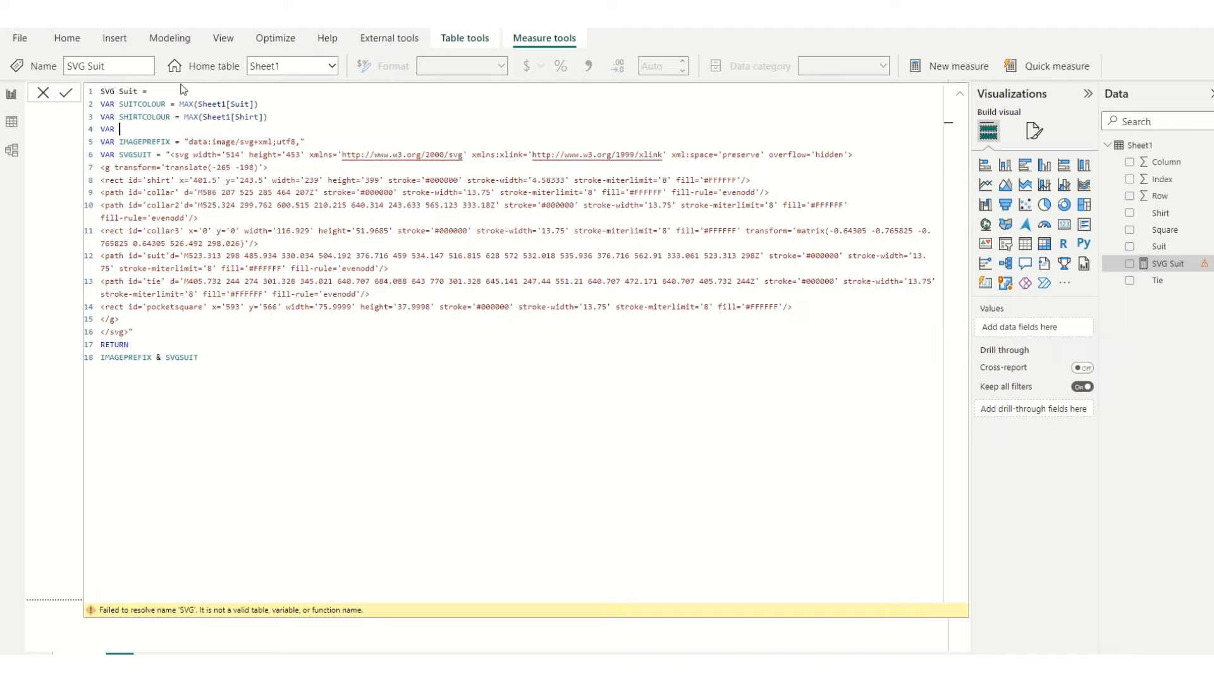
type("TIECOLOUR = MAX")
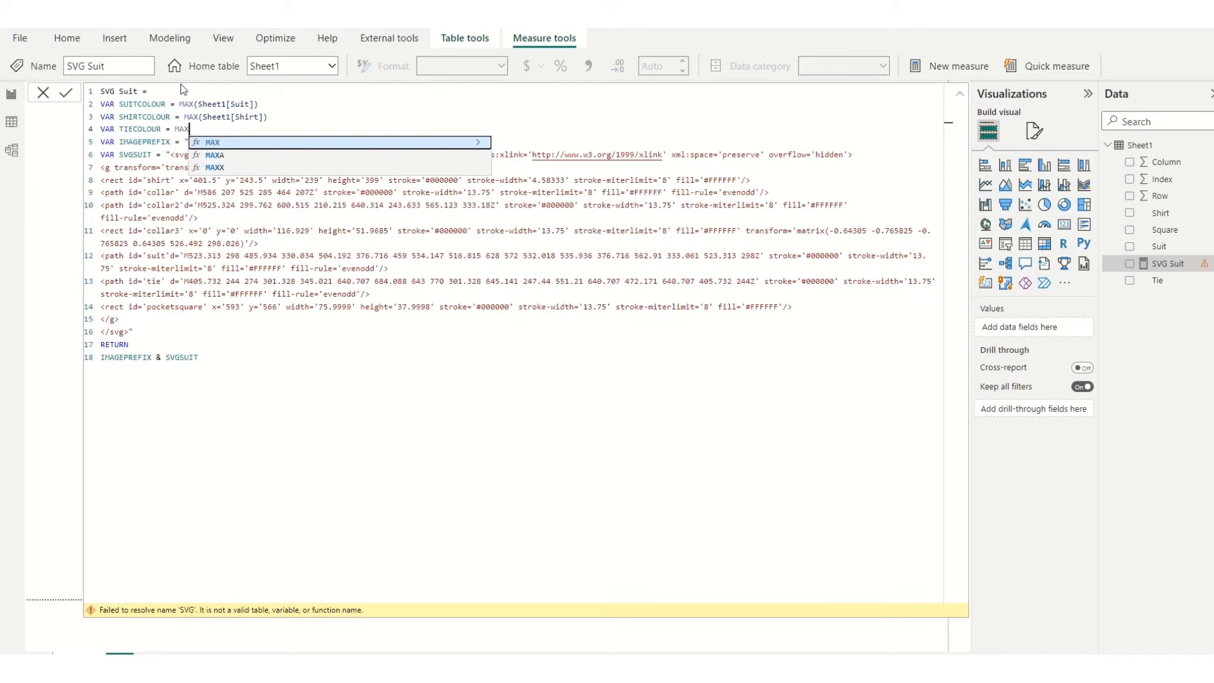
type("(")
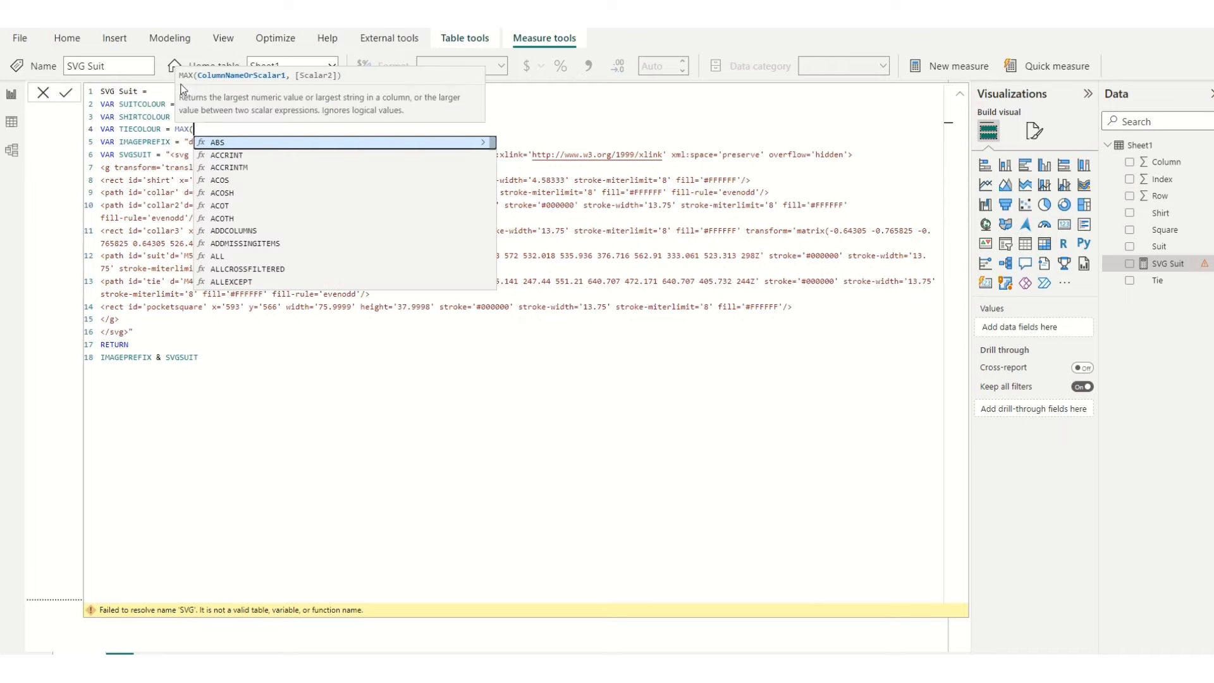
type("toe")
key("BackSpace")
key("BackSpace")
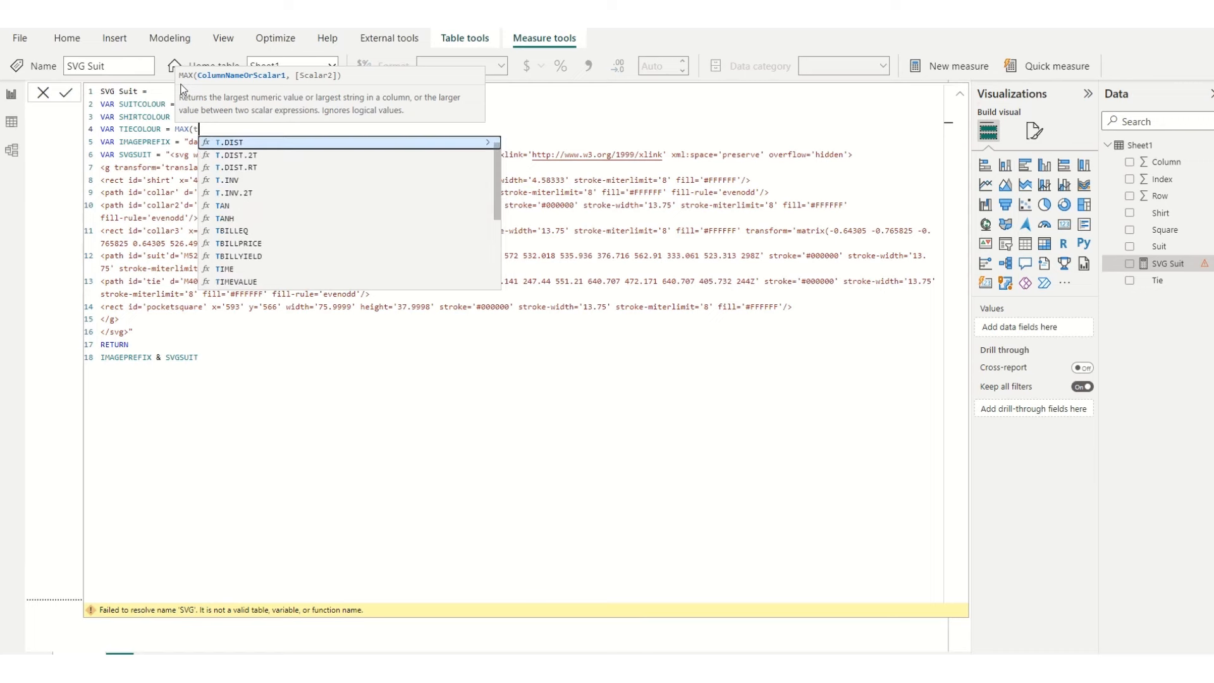
type("ie")
key("Tab")
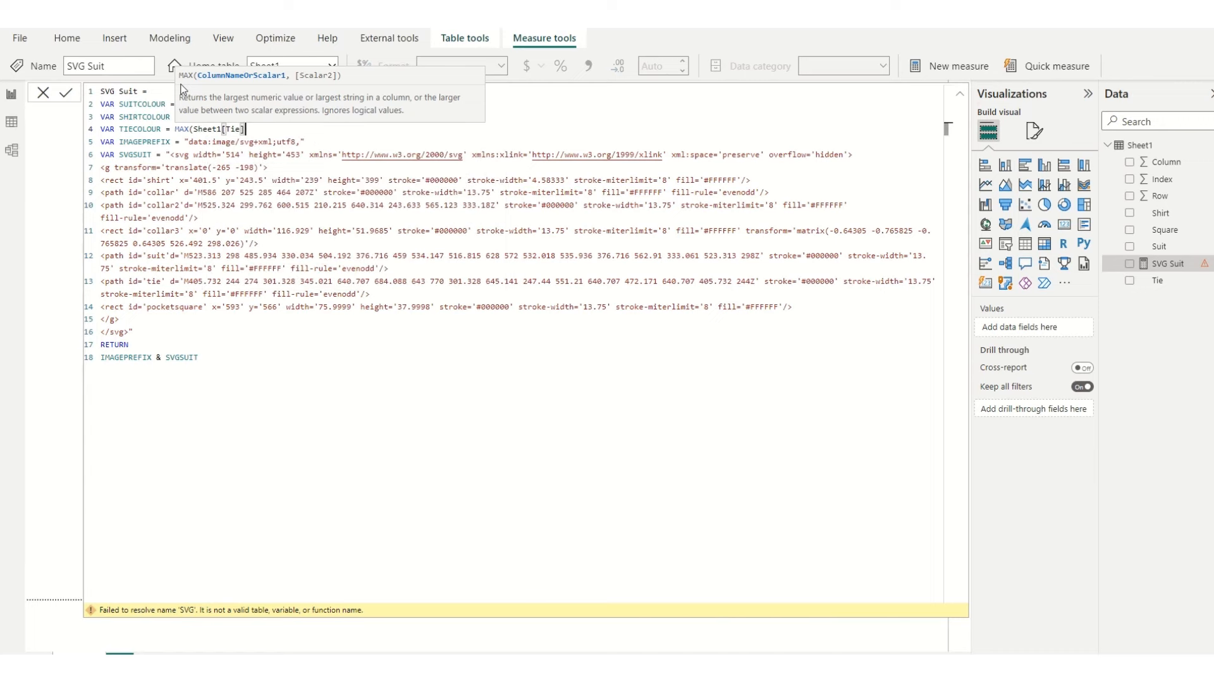
type(")")
Step: Declare a variable SQUARECOLOUR = MAX(Sheet1[Square]) on a new line below TIECOLOUR
key("Return")
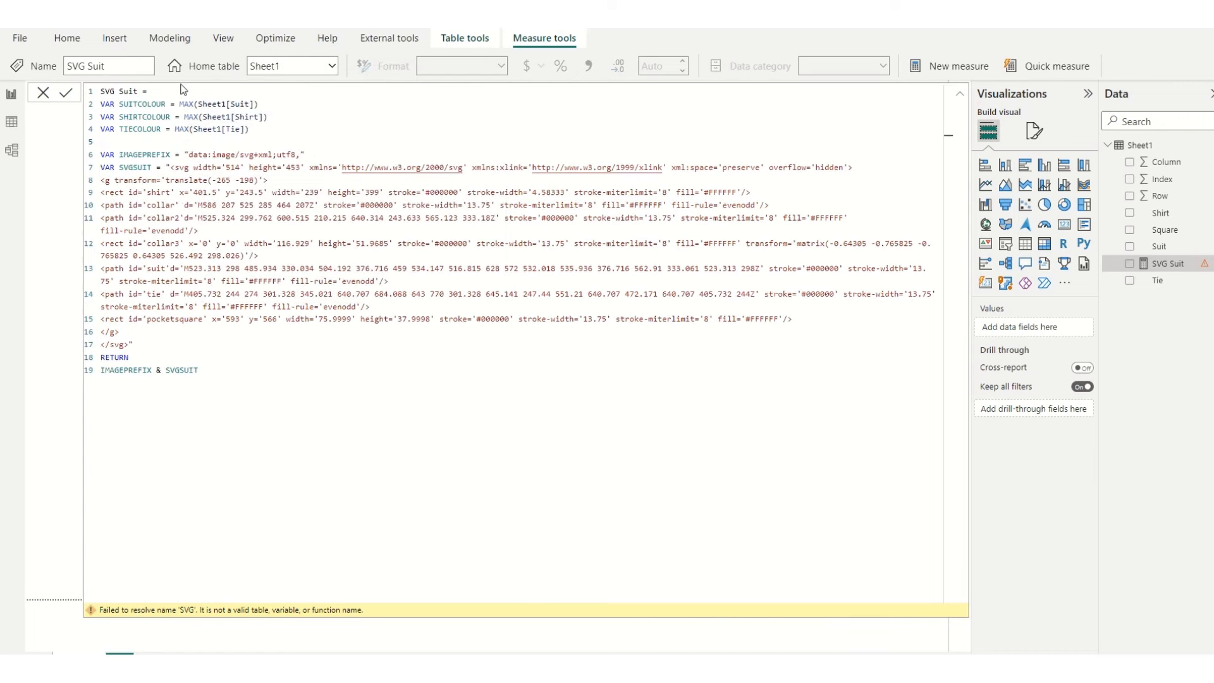
type("VAR SQUARECOLOUR = MAX")
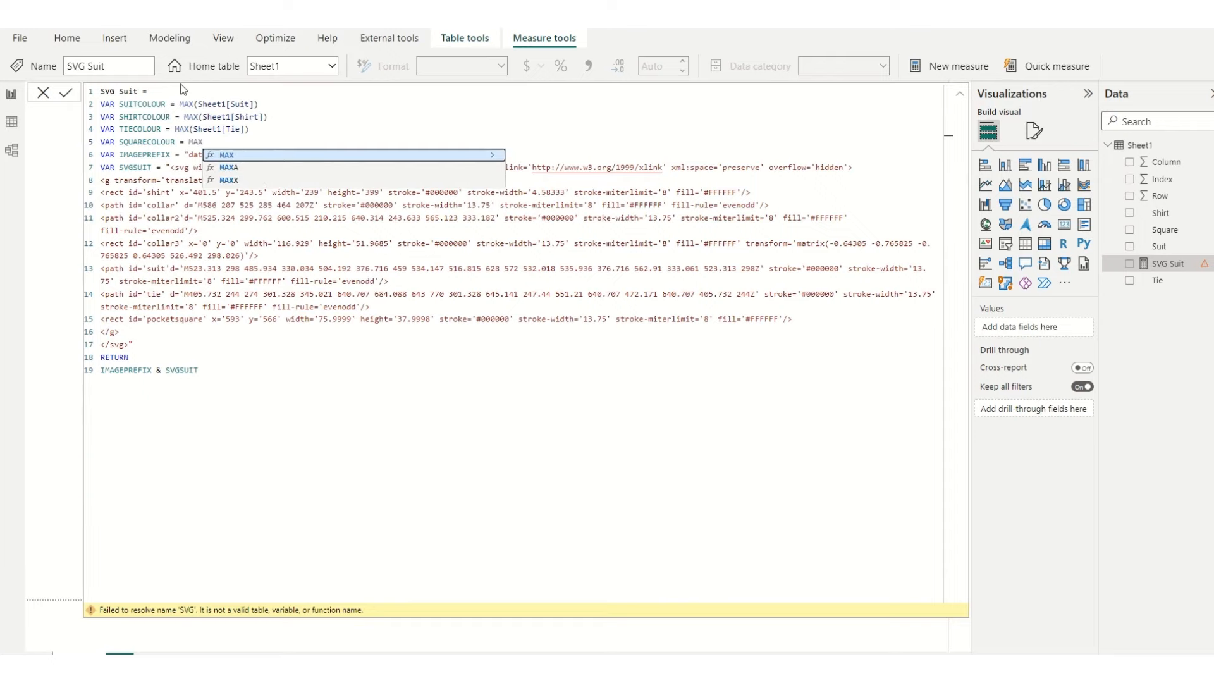
type("(")
type("squ")
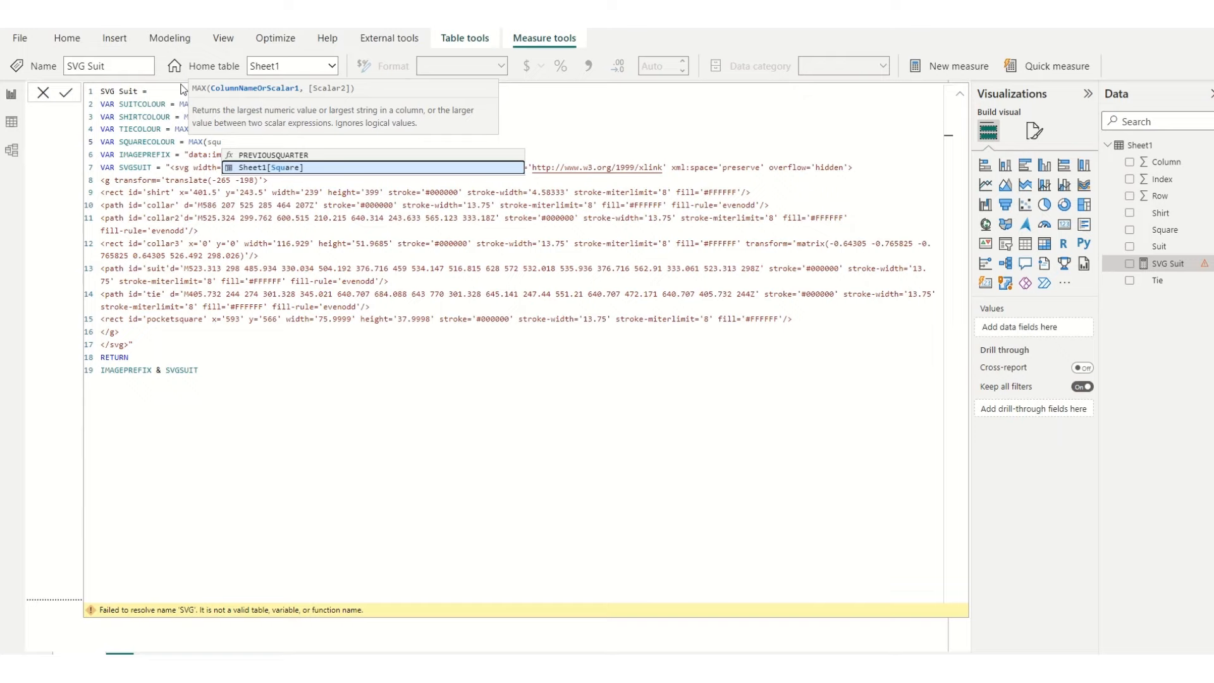
key("Tab")
type(")")
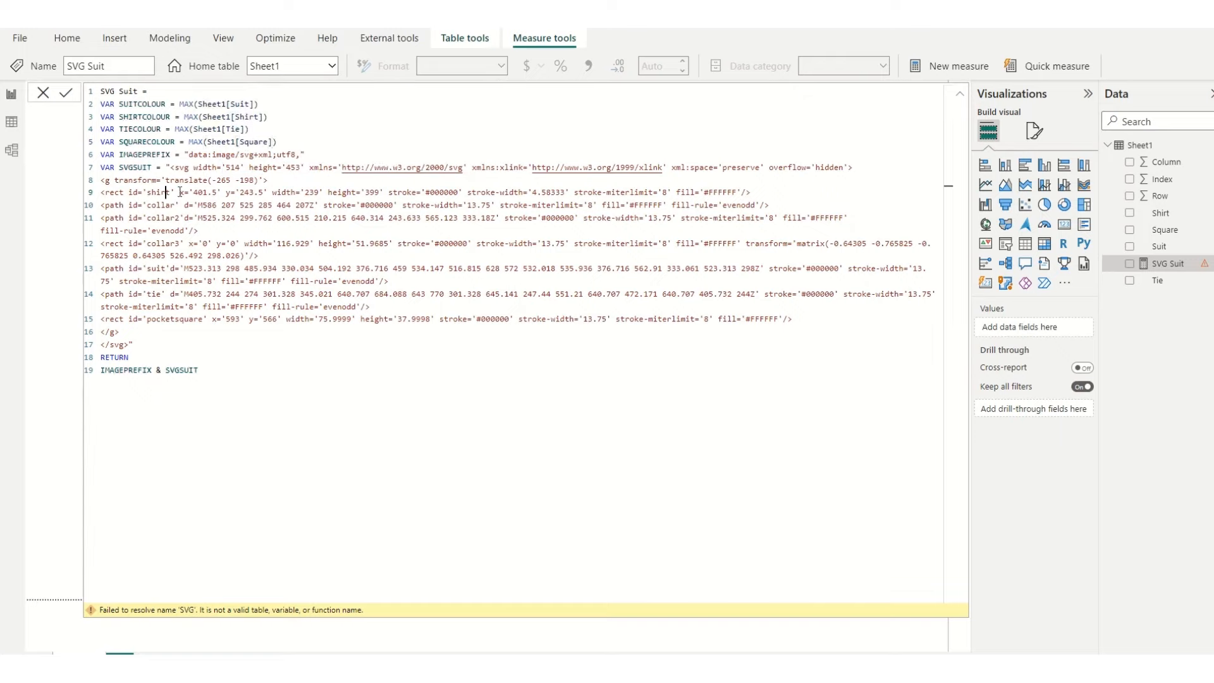
Step: Replace the shirt rectangle's #FFFFFF fill with the concatenated variable " & SUITCOLOUR & " inside its single quotes
left_click(160, 192)
left_click(102, 192)
left_click_drag(101, 192, 703, 192)
left_click(702, 191)
left_click(167, 167)
type("\"")
left_click(703, 190)
type("\" ")
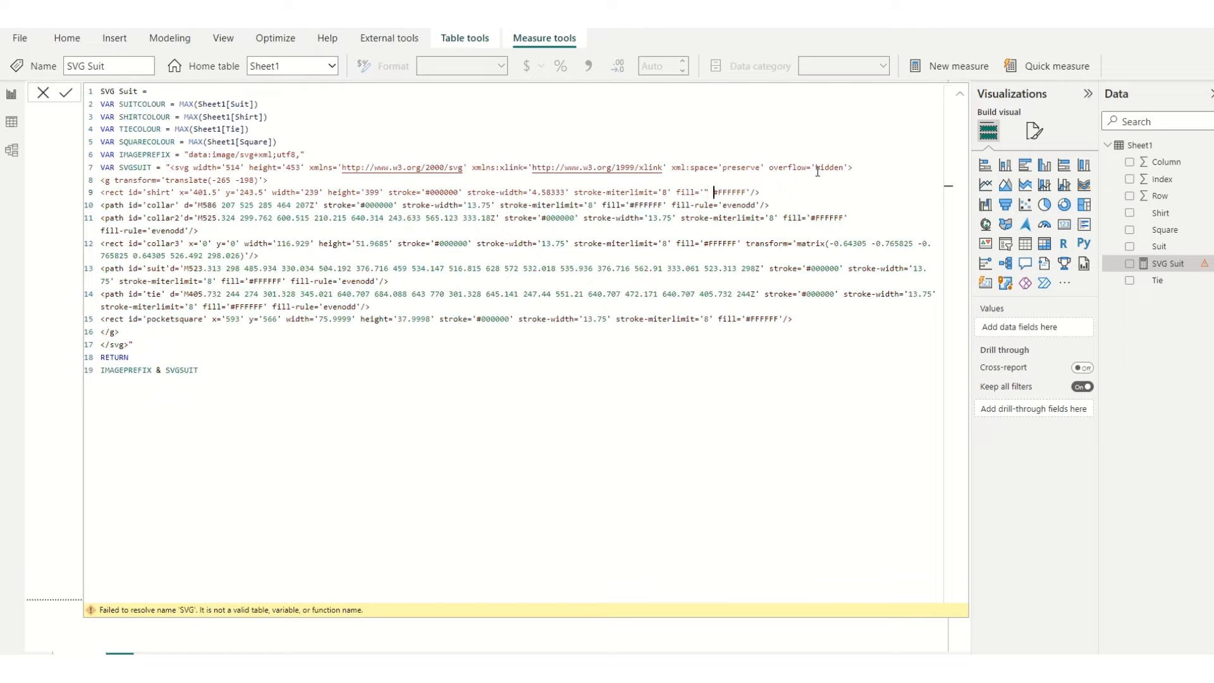
type("&")
left_click_drag(722, 193, 756, 192)
type("SUI")
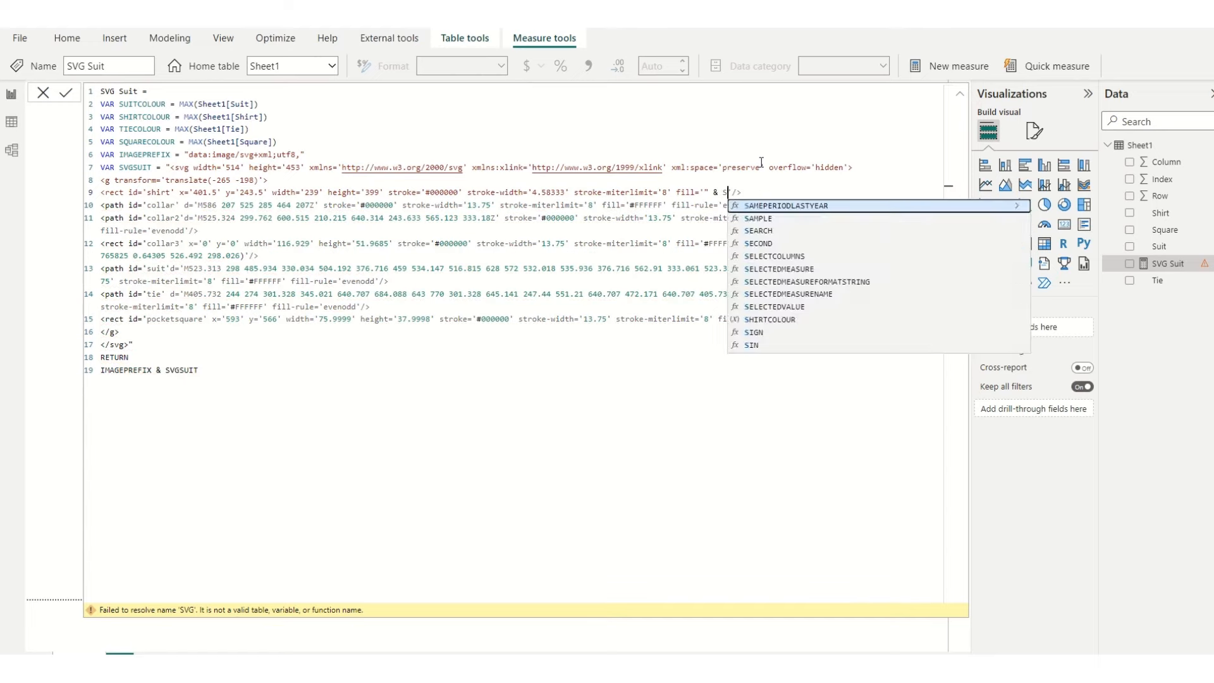
key("Tab")
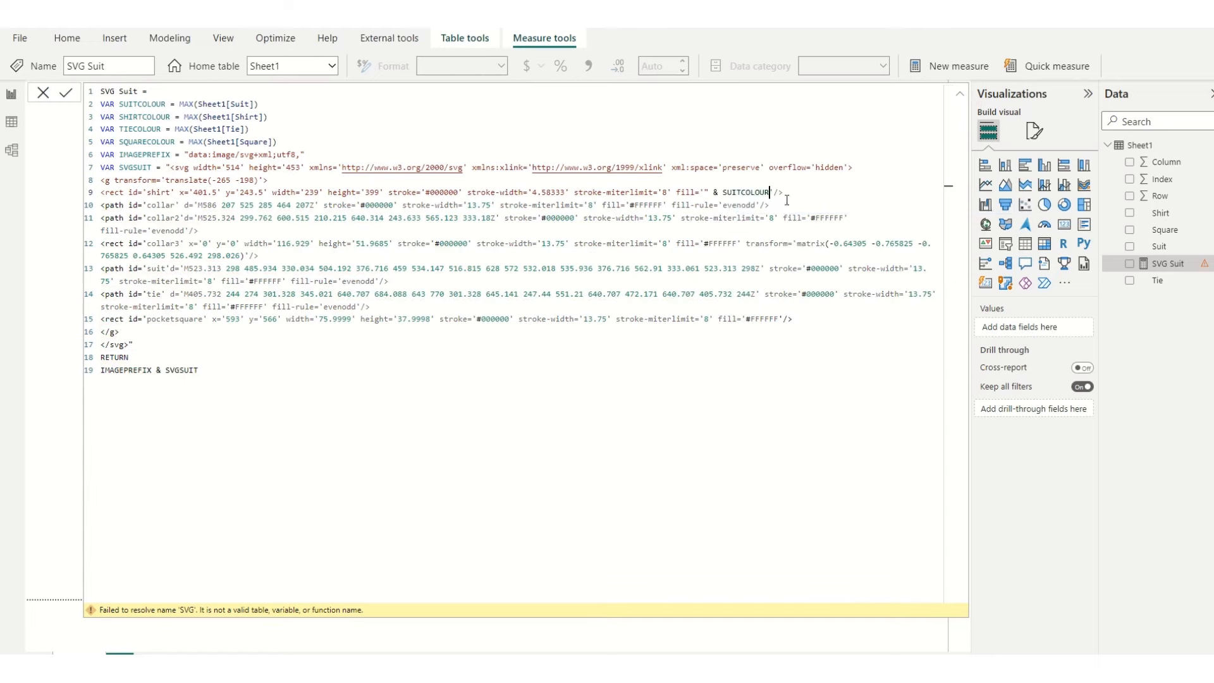
type("& \"")
Step: Replace the remaining fills with SHIRTCOLOUR for the collars and pocketsquare, SUITCOLOUR for the suit and TIECOLOUR for the tie, and commit the measure
left_click_drag(783, 192, 815, 319)
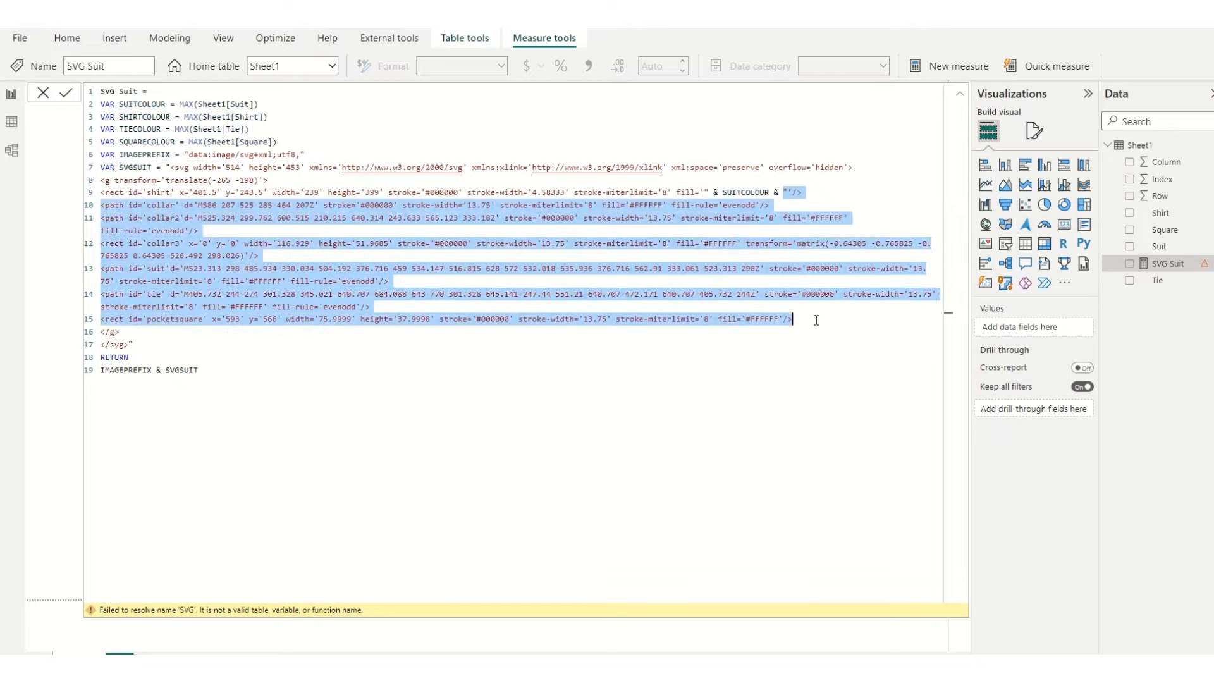
left_click(817, 330)
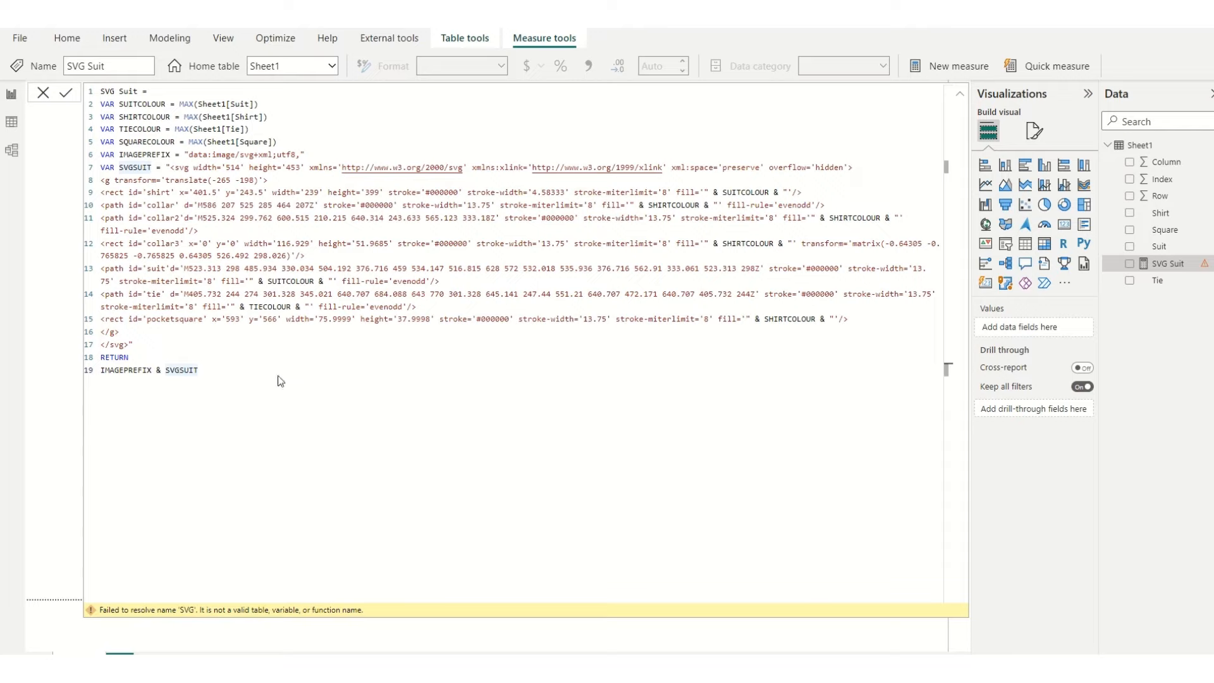
key("Return")
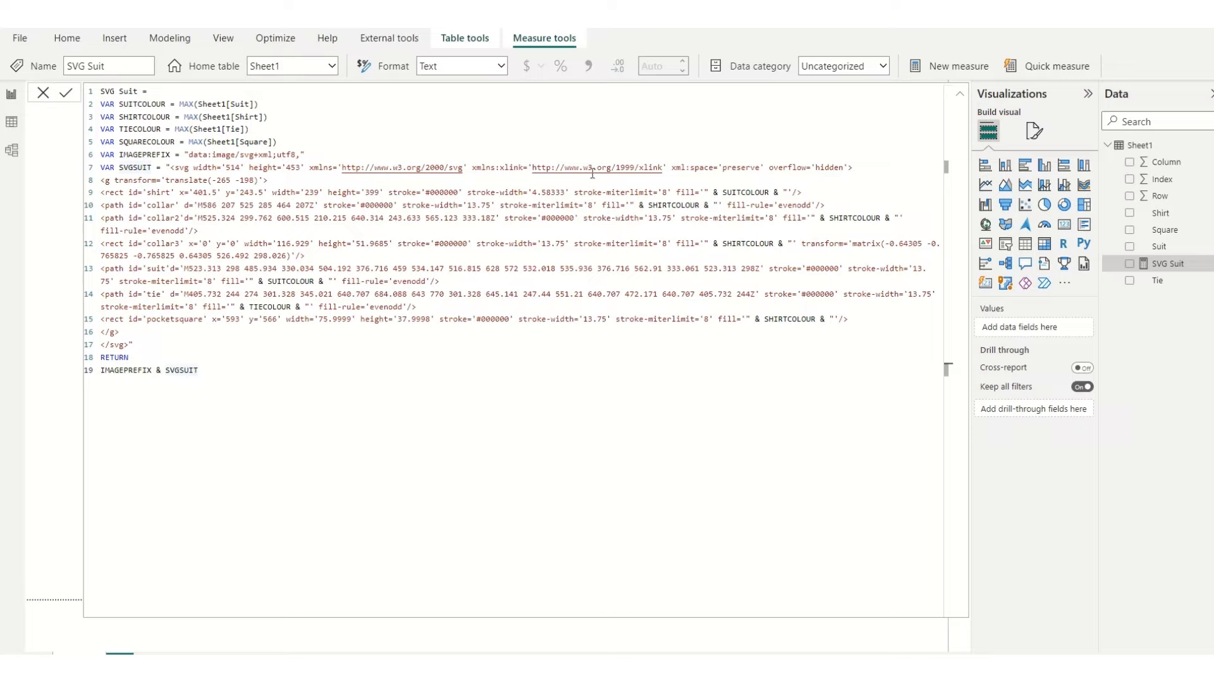
Step: Close the formula editor and set the SVG Suit measure's data category to Image URL
key("Return")
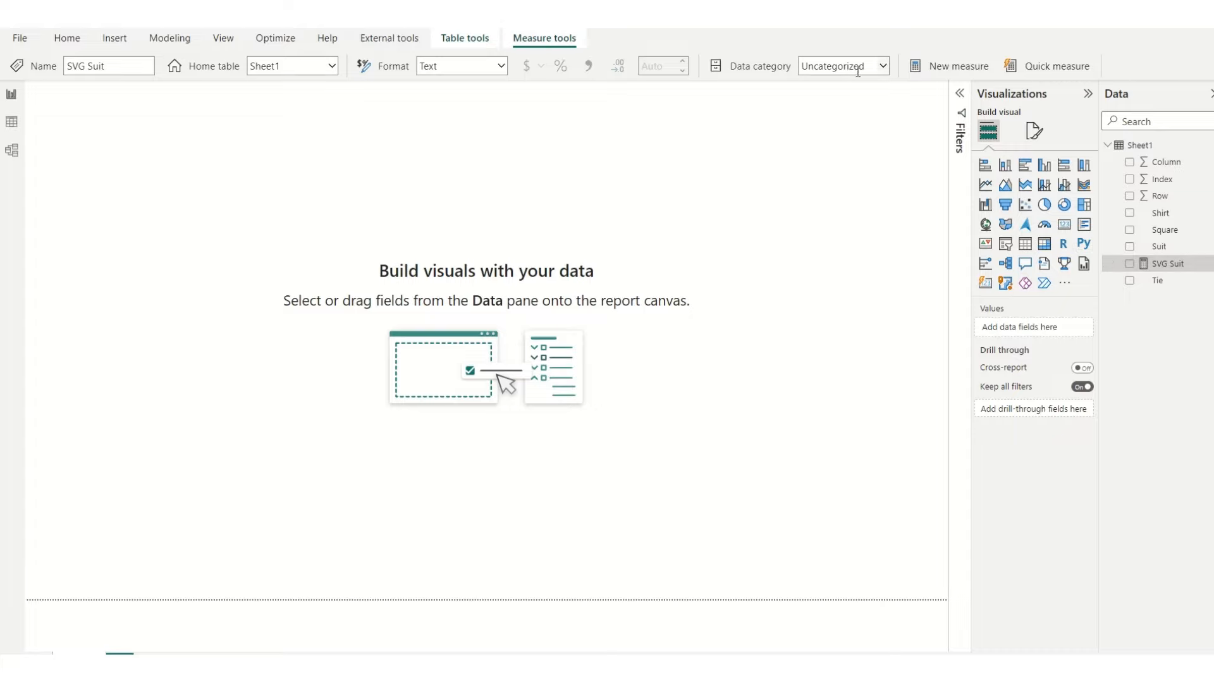
left_click(883, 65)
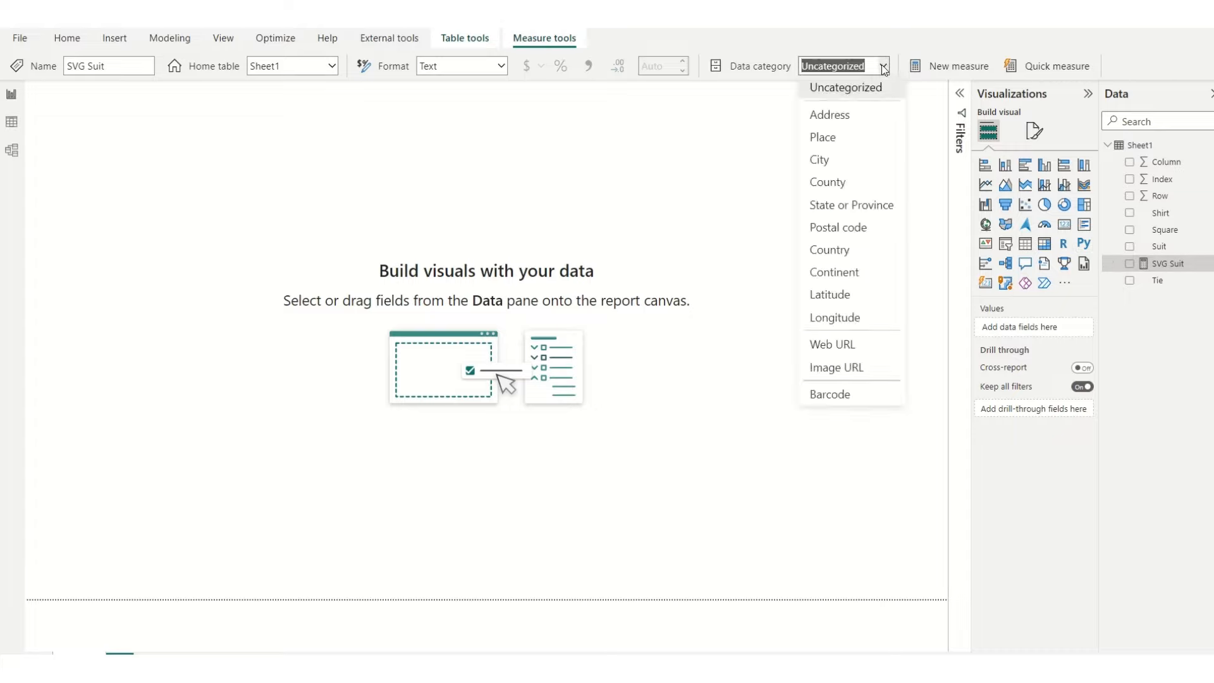
left_click(854, 370)
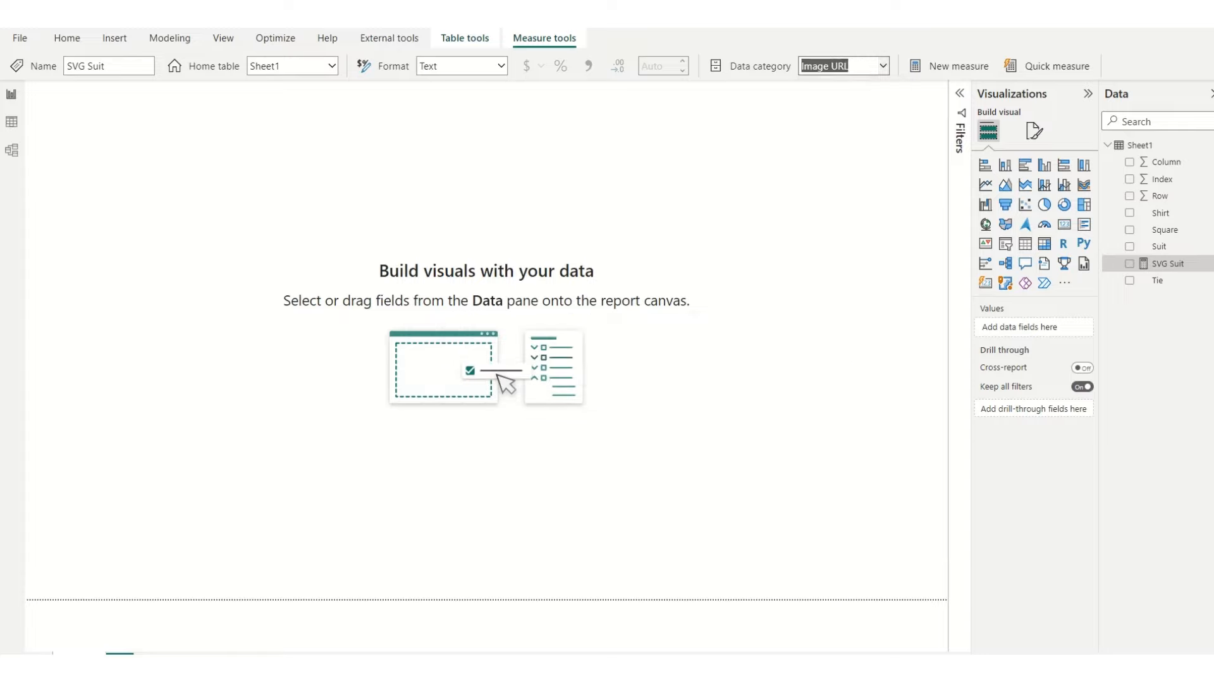
Step: Add a matrix visual to the report page and enlarge it to fill most of the canvas
left_click(959, 94)
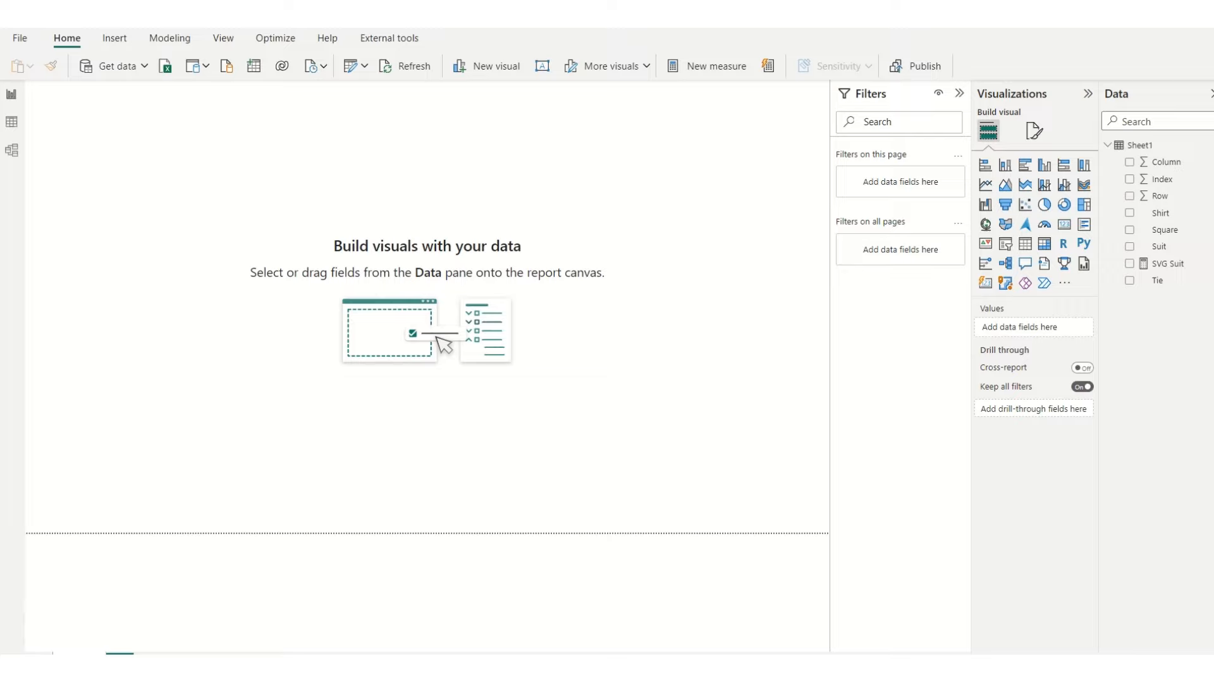
left_click(1043, 247)
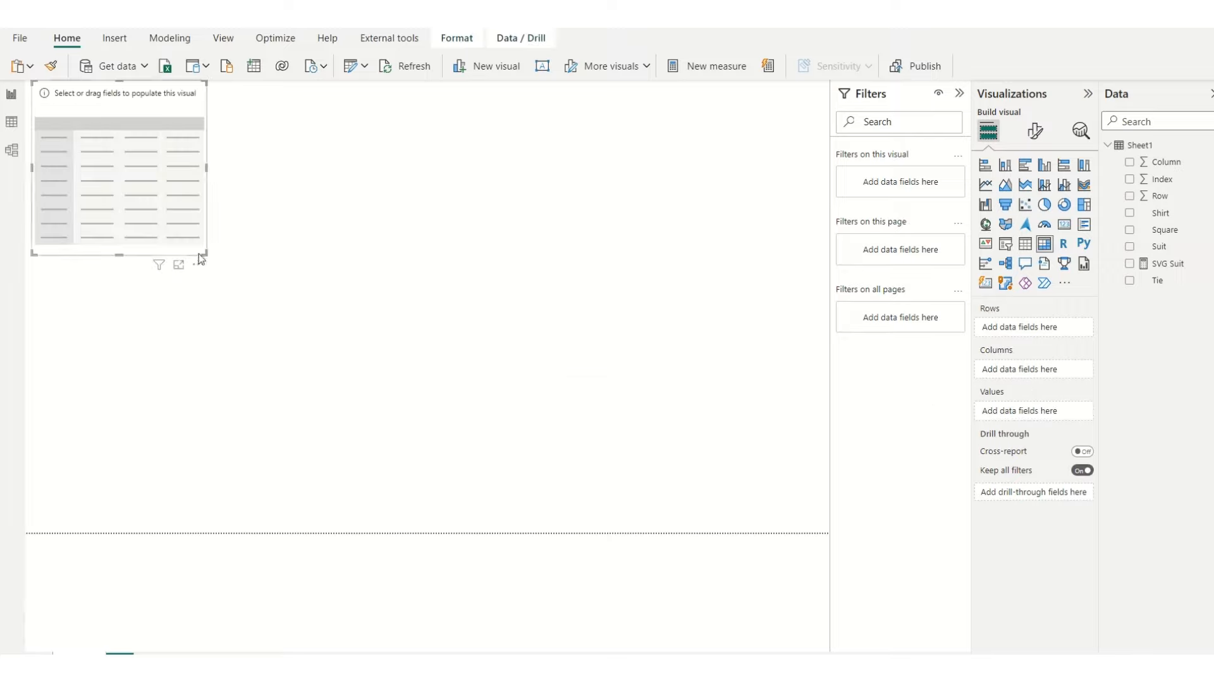
left_click_drag(198, 253, 677, 494)
left_click(723, 379)
Step: Change the report page's canvas type to Custom and set its height to 1280 px
left_click(1034, 130)
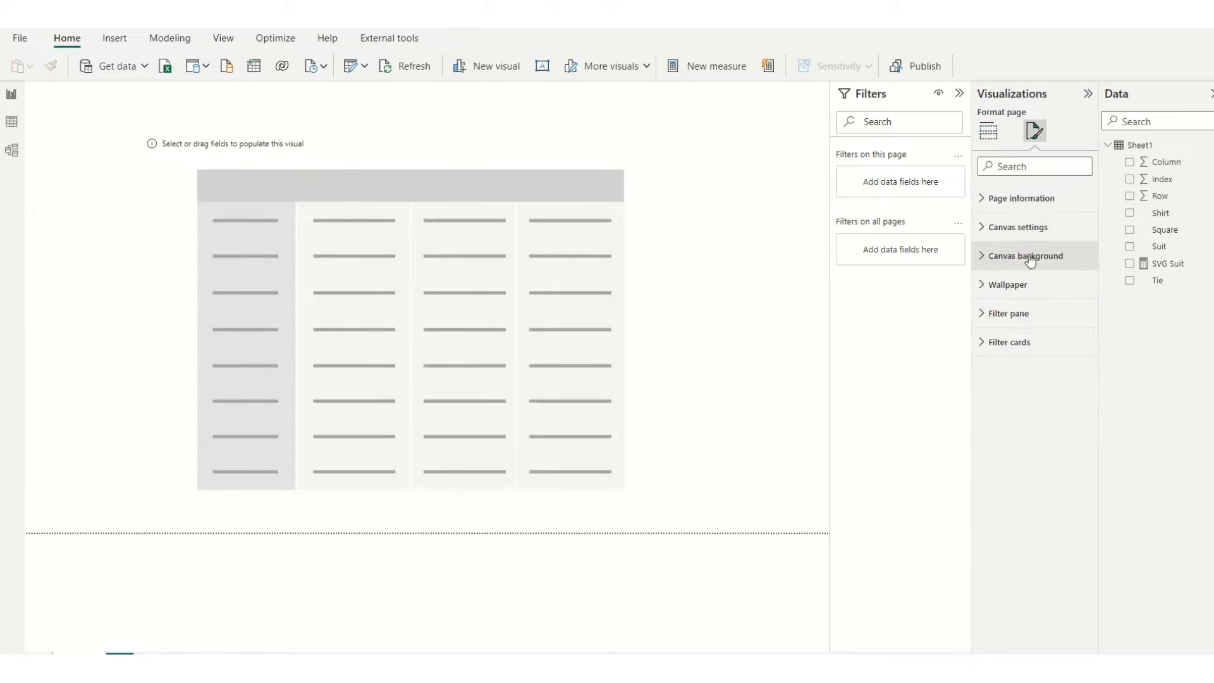
left_click(1029, 256)
left_click(1027, 229)
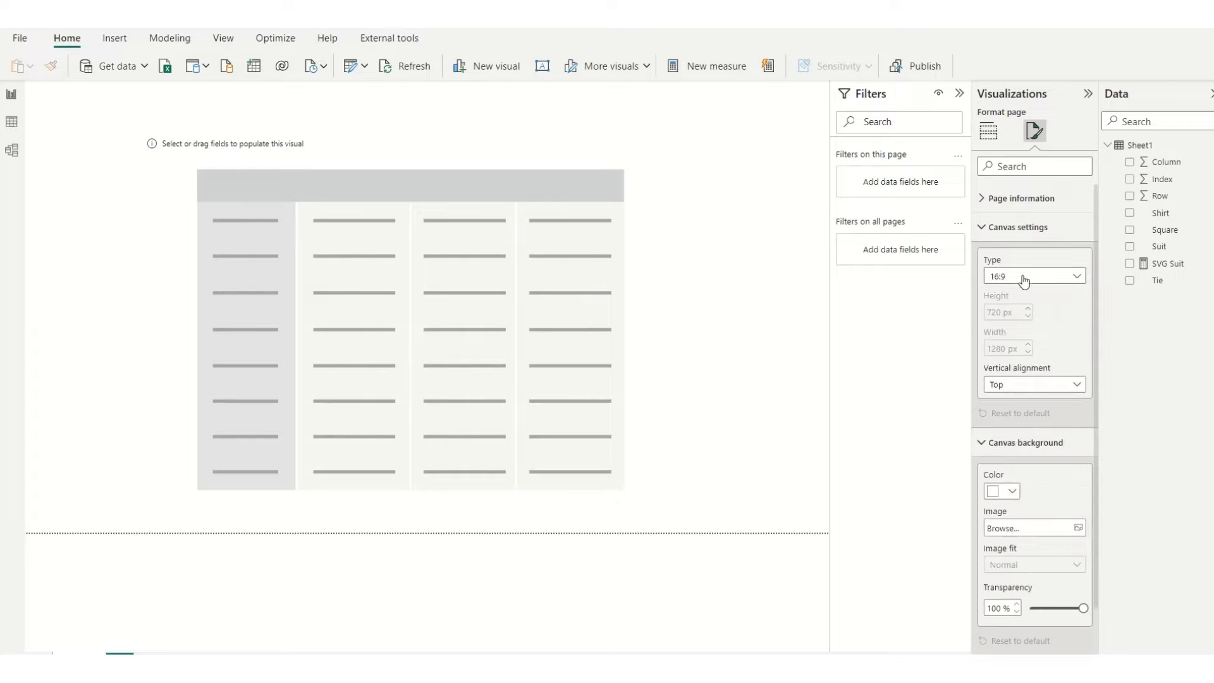
left_click(1024, 280)
left_click(1022, 356)
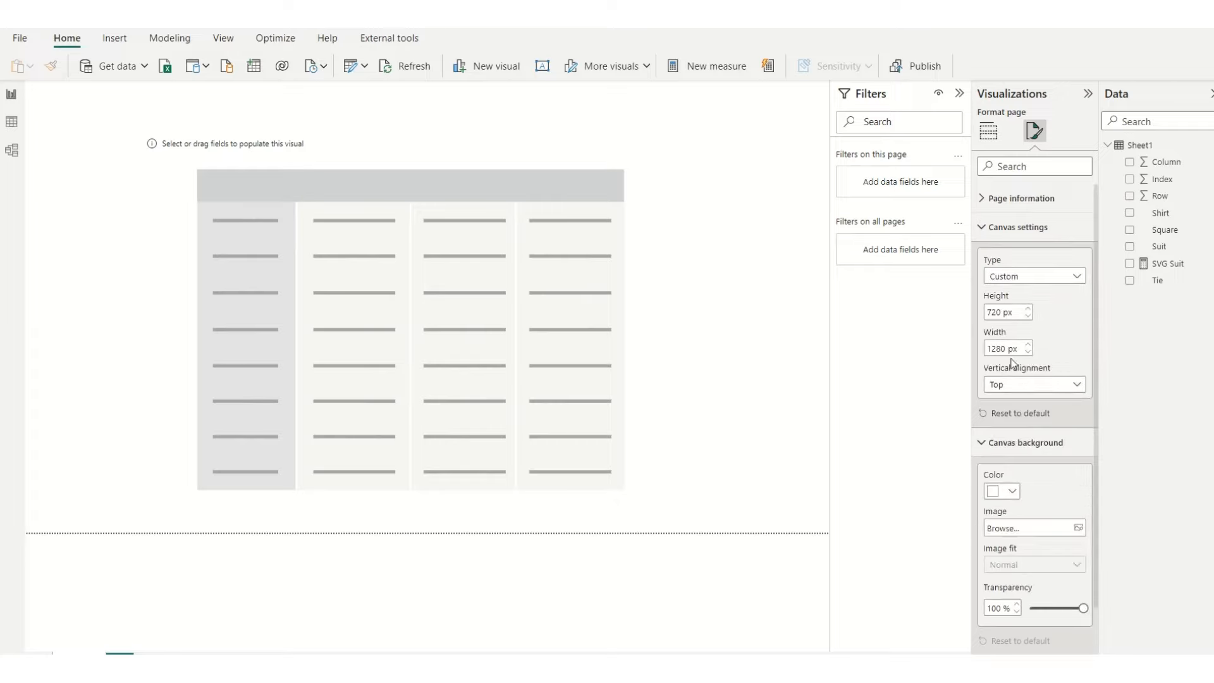
double_click(994, 310)
type("1280")
key("Return")
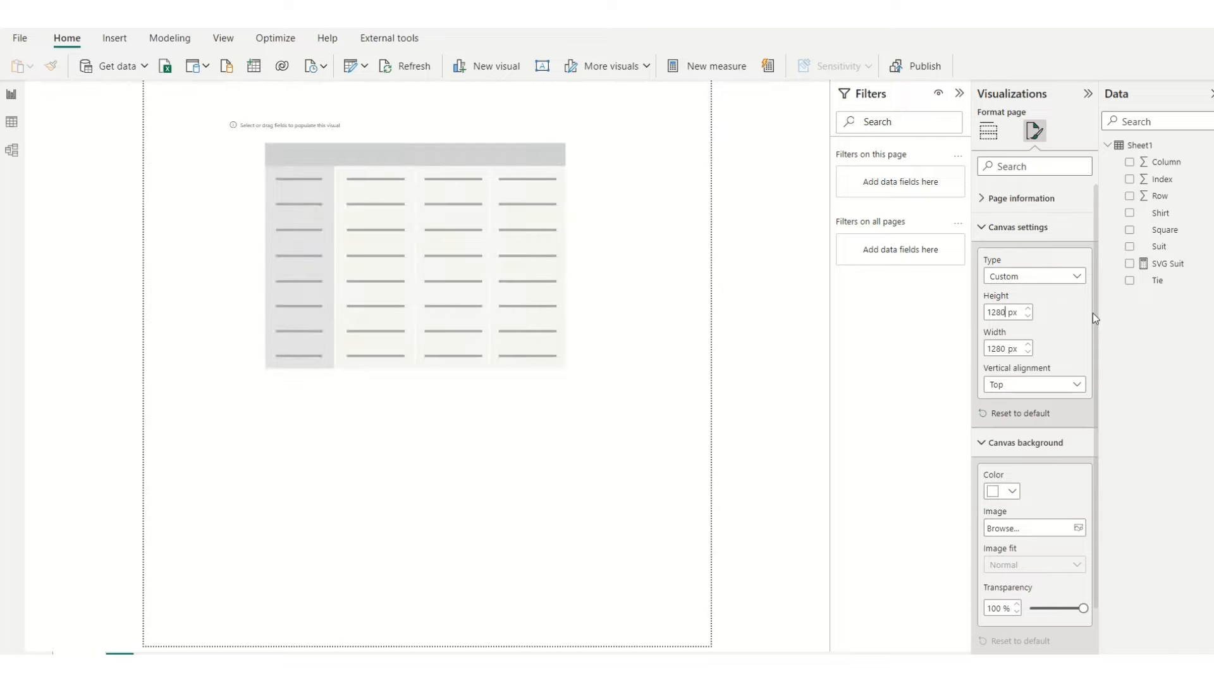
Step: Enlarge the empty matrix downward and to both sides so it fills most of the taller page
left_click(516, 282)
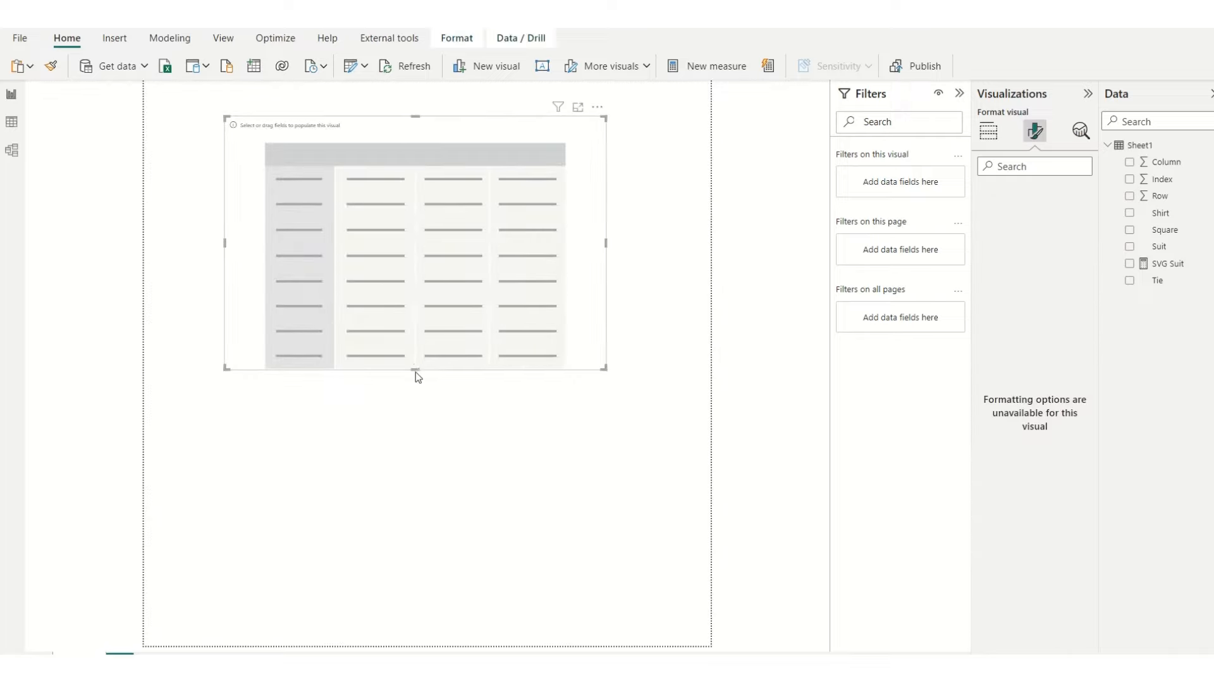
left_click_drag(415, 373, 432, 590)
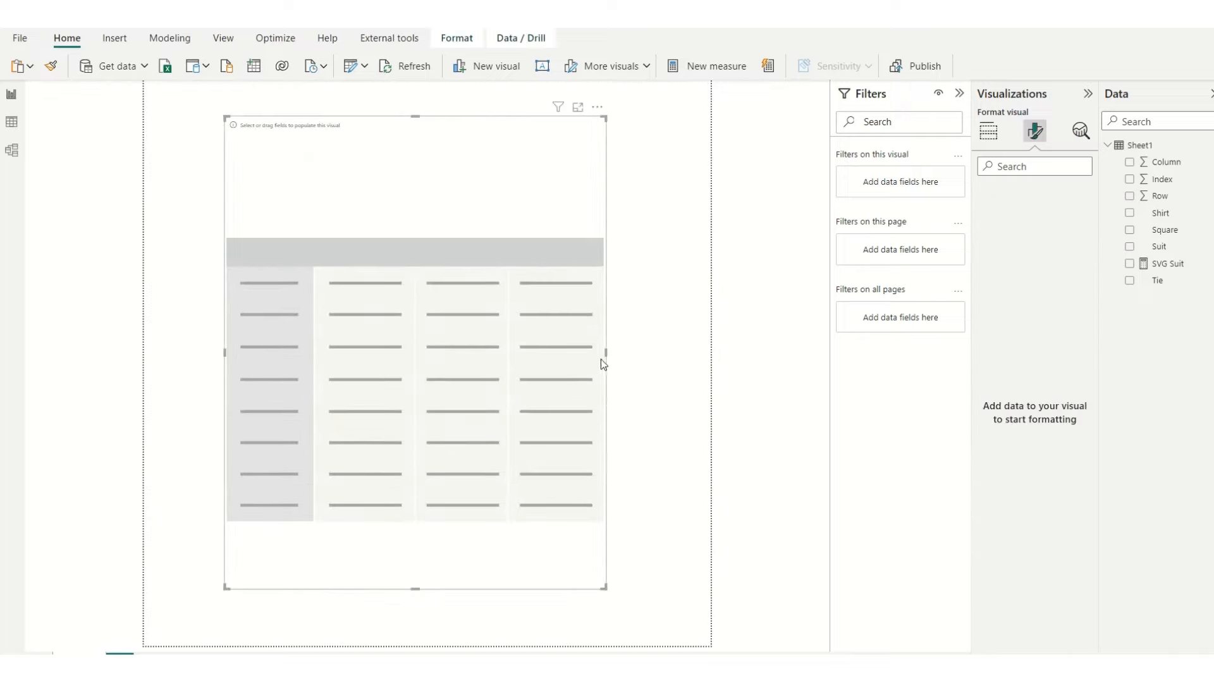
left_click_drag(606, 352, 654, 365)
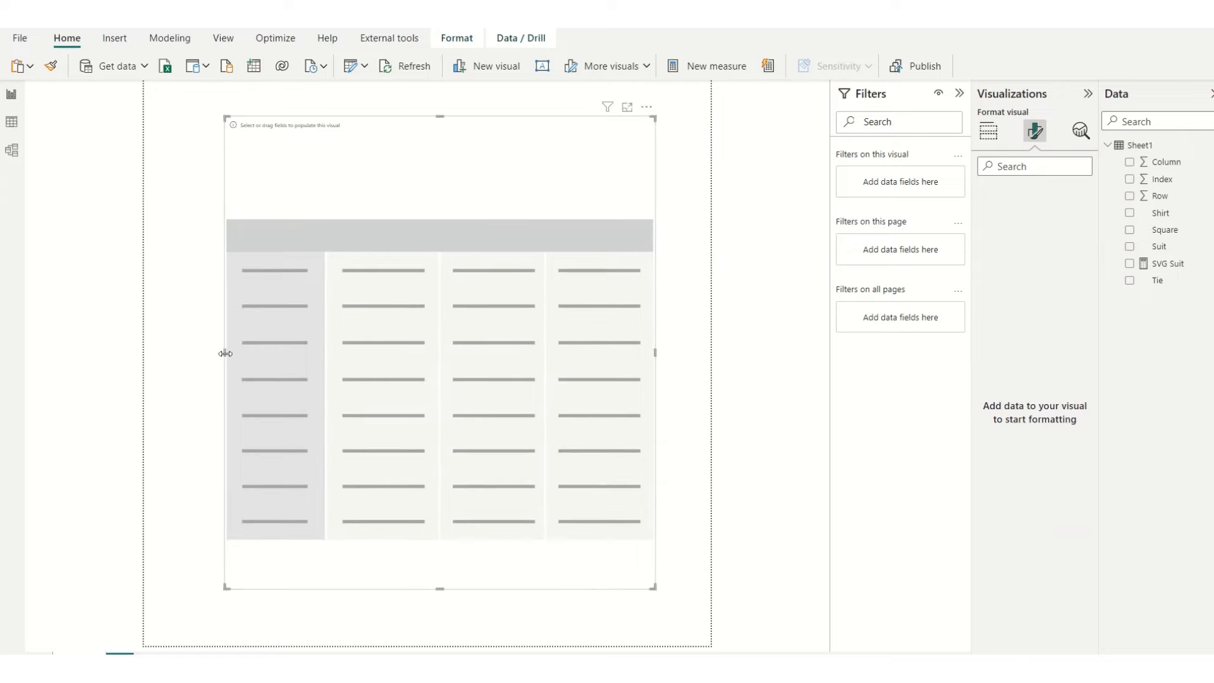
left_click_drag(225, 353, 197, 352)
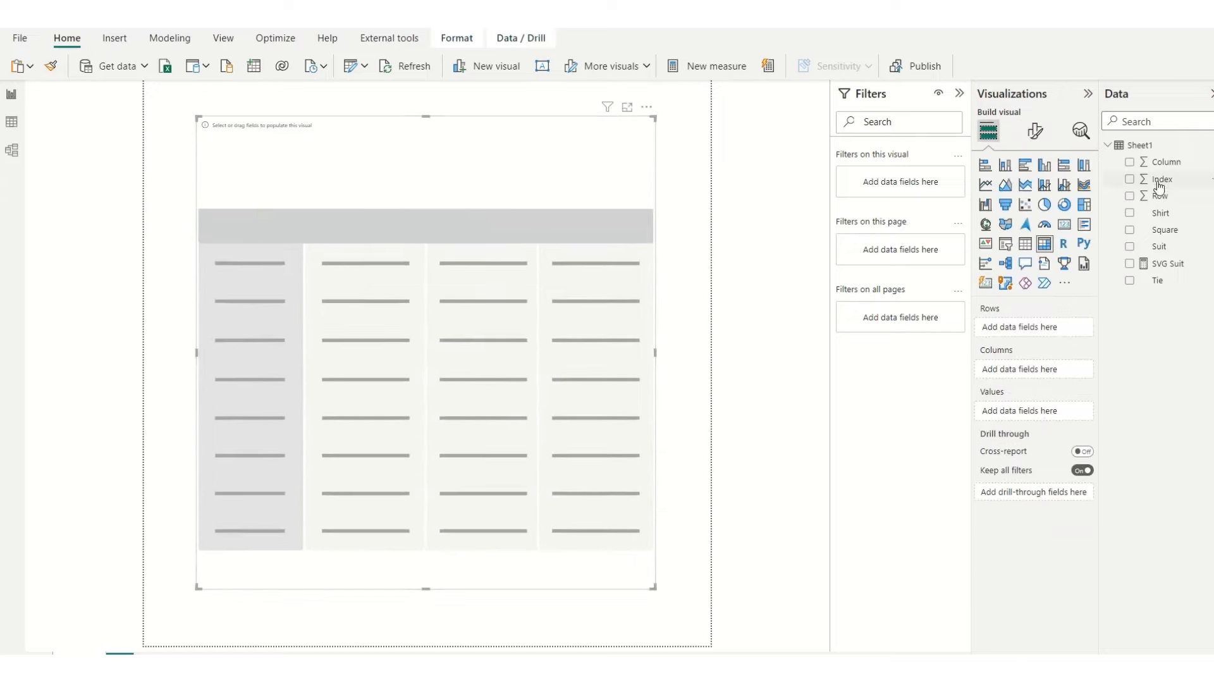
Step: Populate the matrix with Row as rows, Column as columns and the SVG Suit measure as values
left_click_drag(1159, 195, 1044, 329)
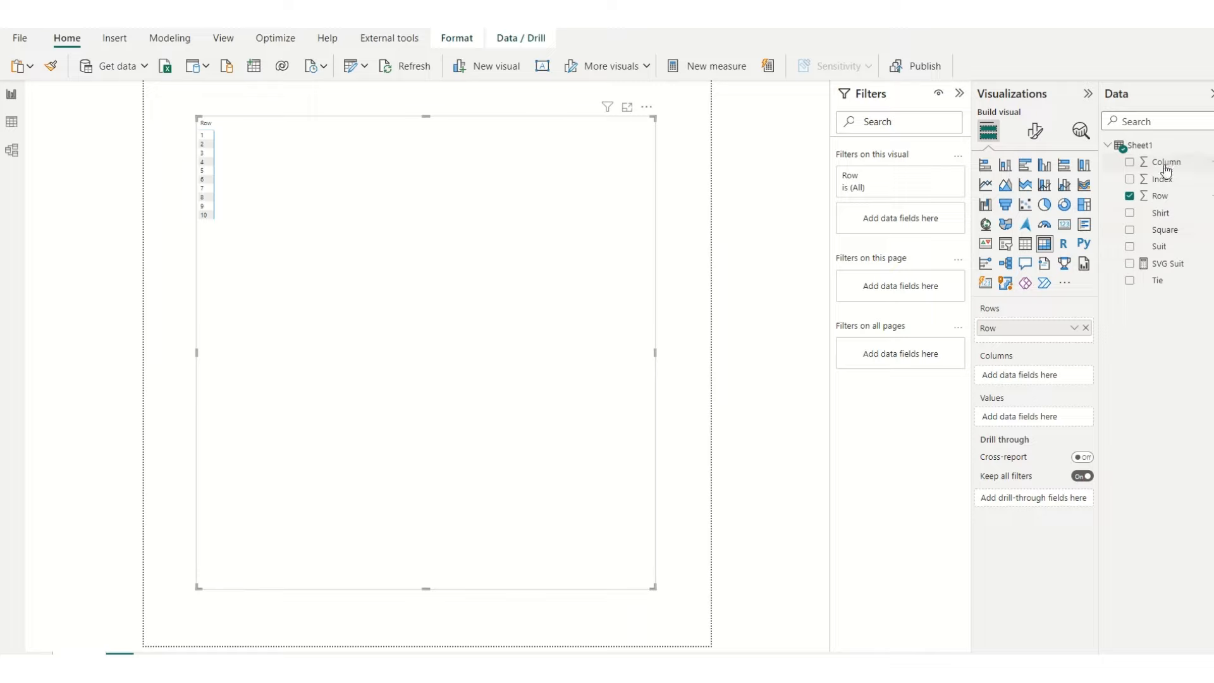
left_click_drag(1163, 162, 1043, 378)
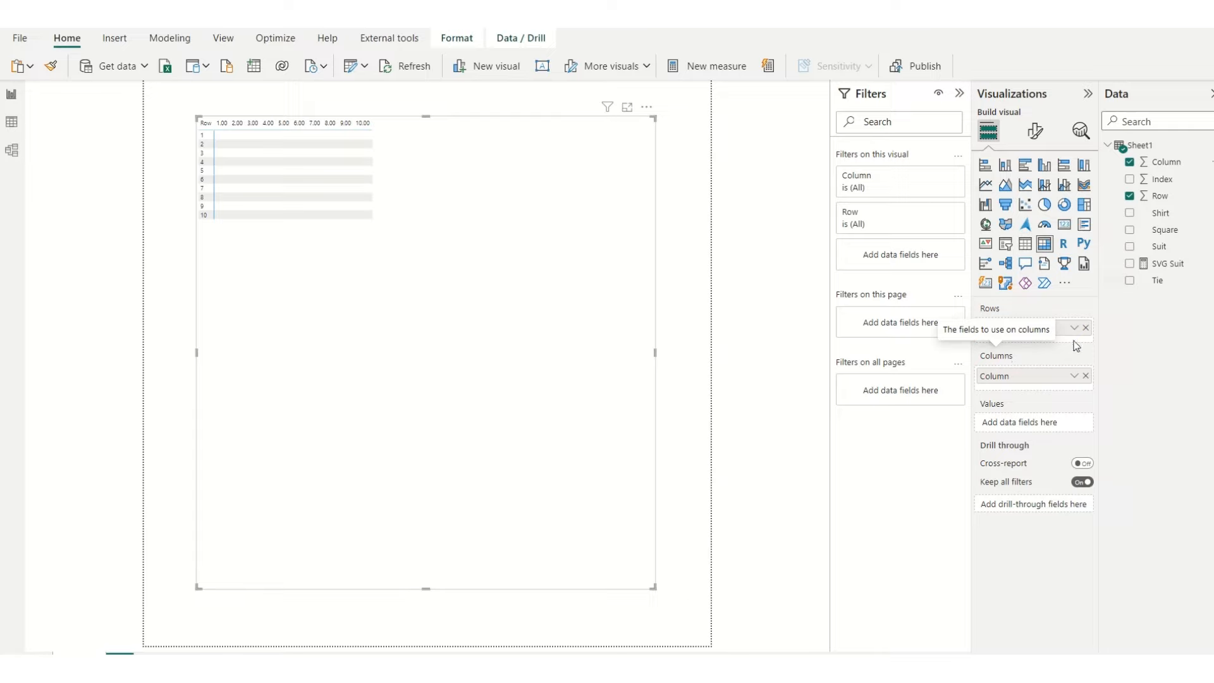
left_click_drag(1170, 266, 1042, 422)
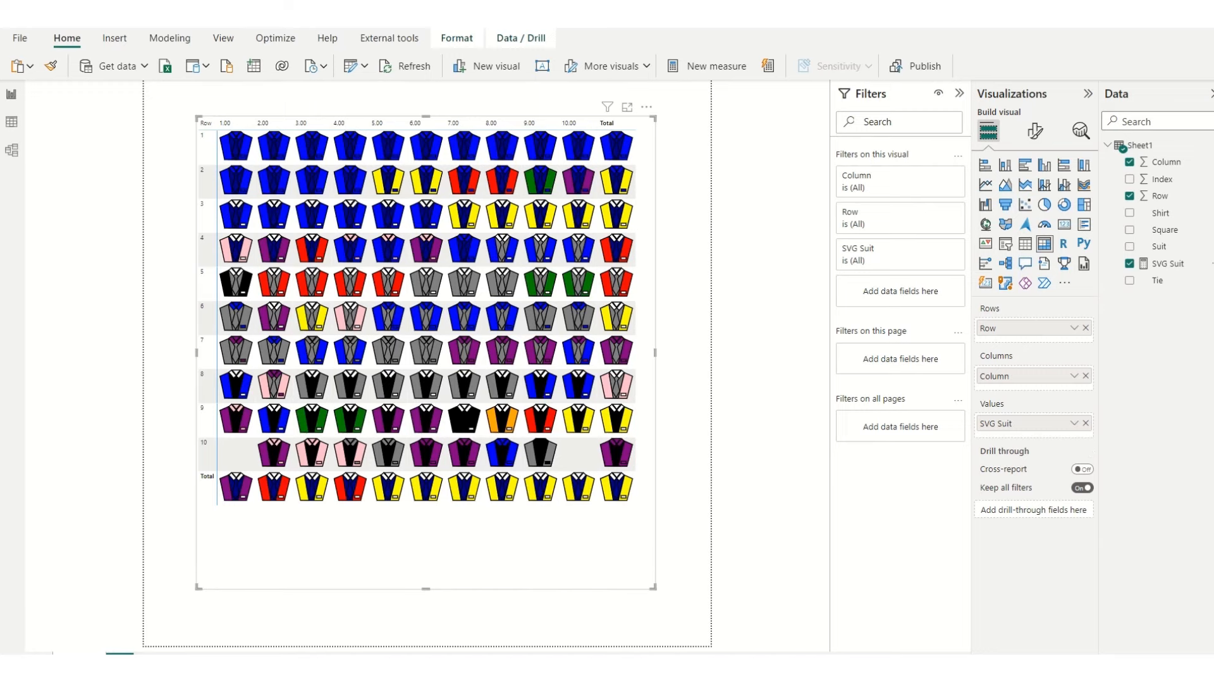
key("Escape")
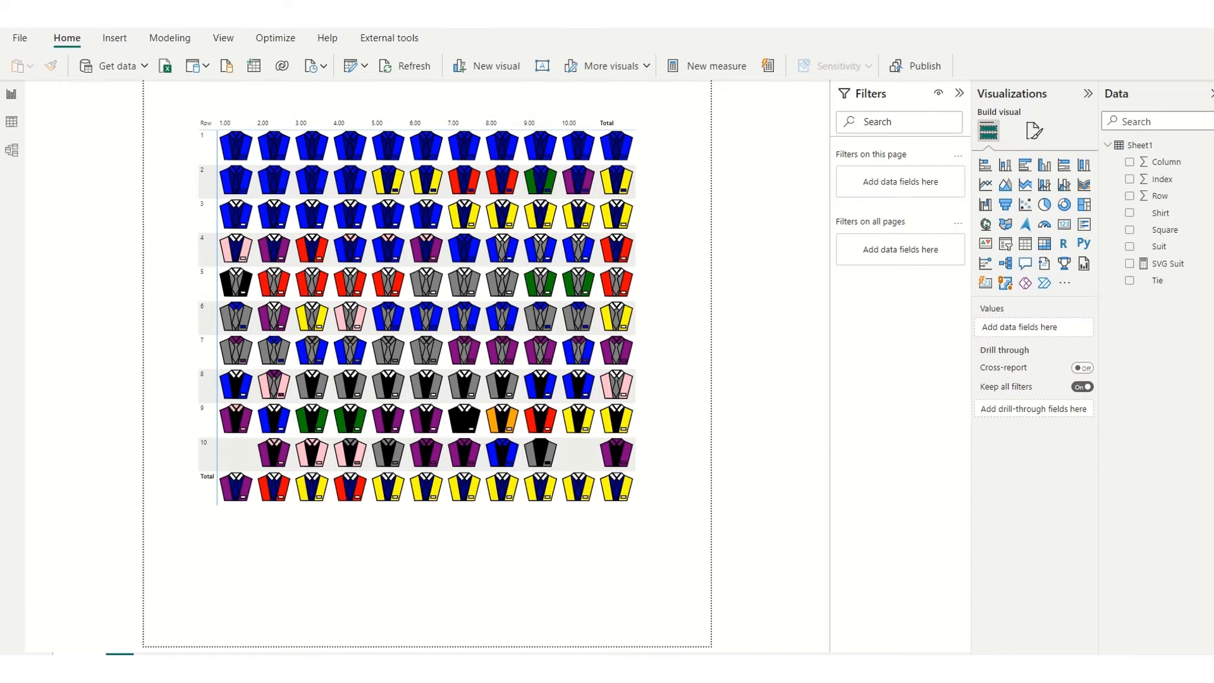
Step: Swap the two mislabelled path ids in the SVG Suit measure, renaming line 13's to 'tie' and line 14's to 'suit'
left_click(1171, 264)
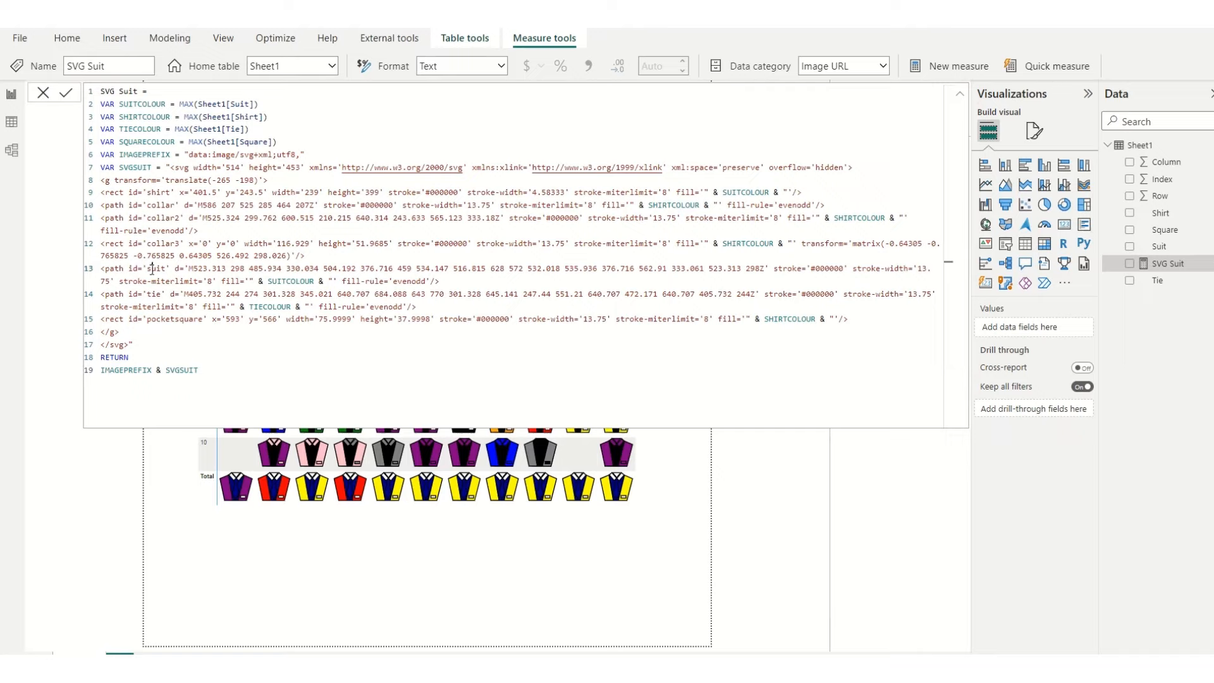
double_click(152, 268)
type("tie")
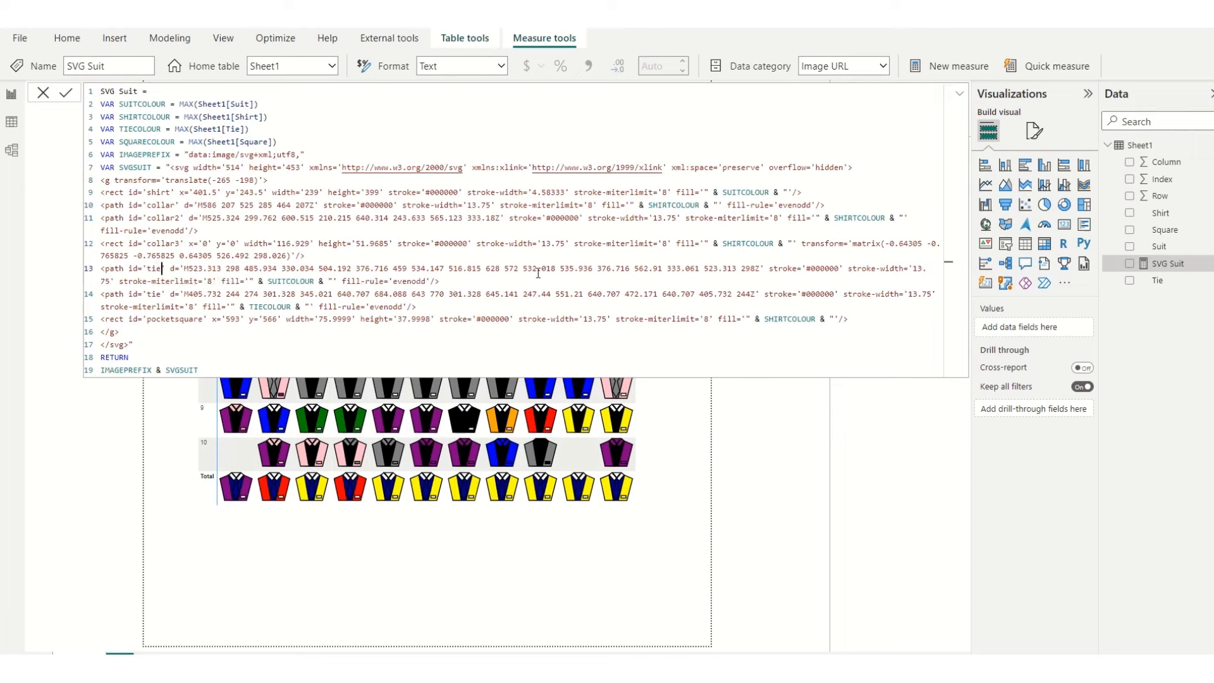
double_click(154, 294)
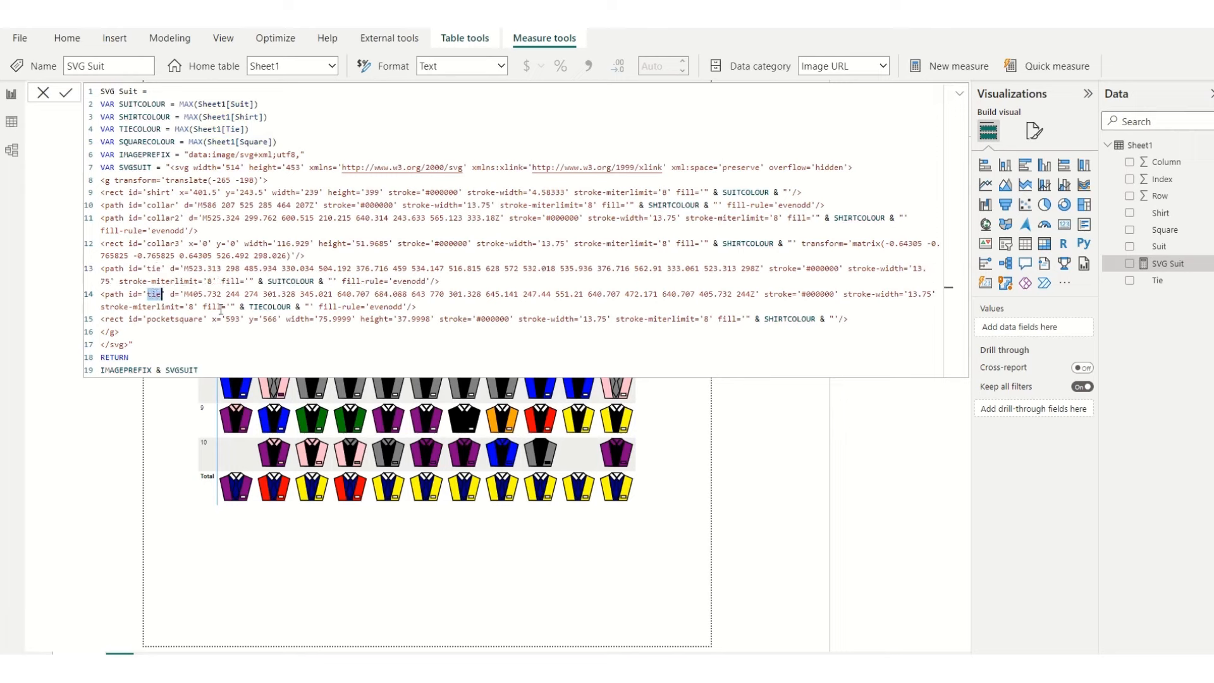
type("suit")
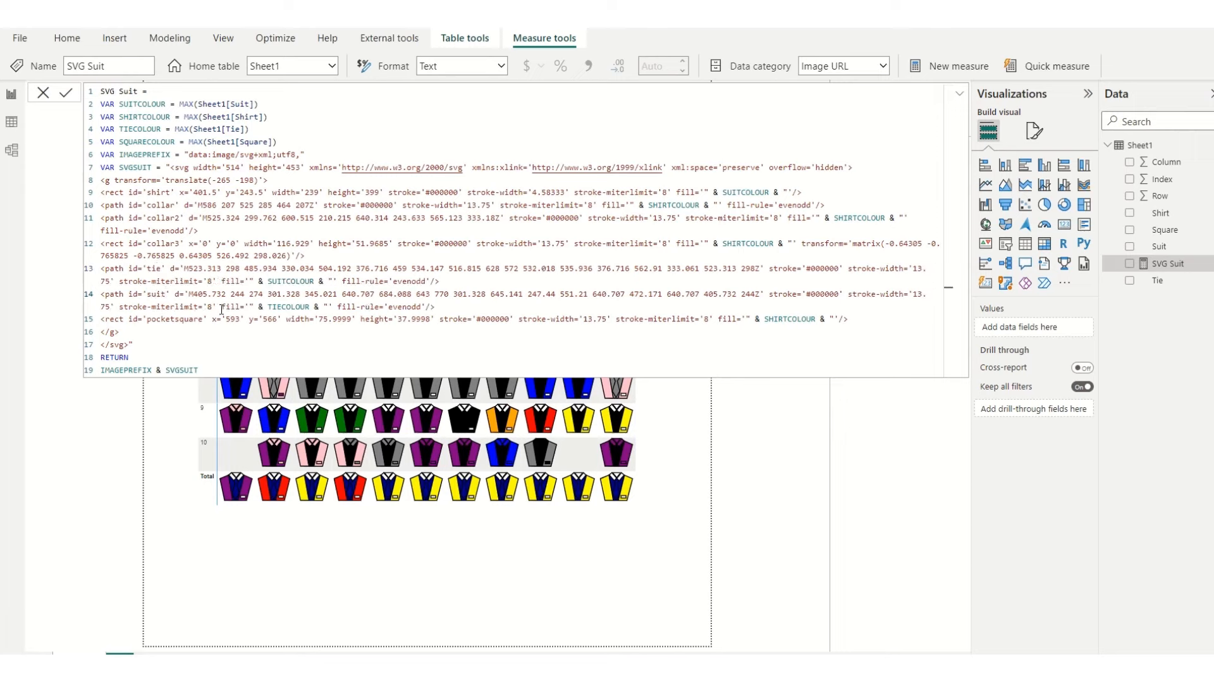
Step: Swap the fill variables so the tie path uses TIECOLOUR and the suit path uses SUITCOLOUR, and commit the measure
left_click_drag(286, 281, 268, 281)
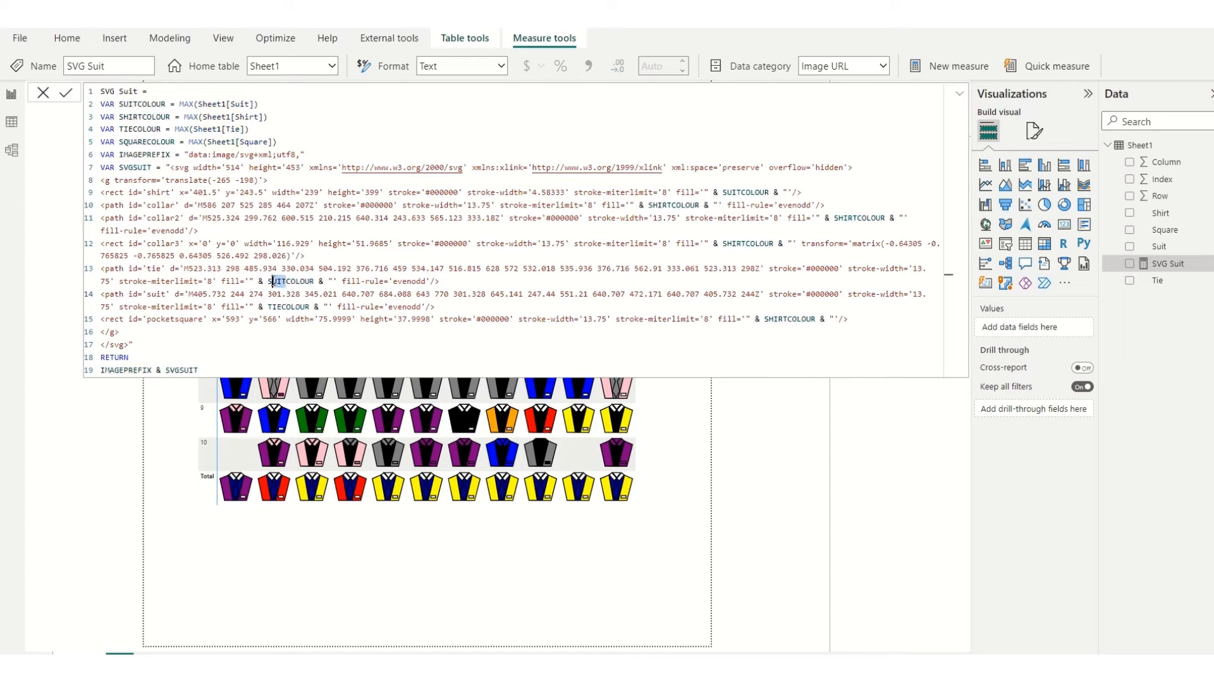
type("TIE")
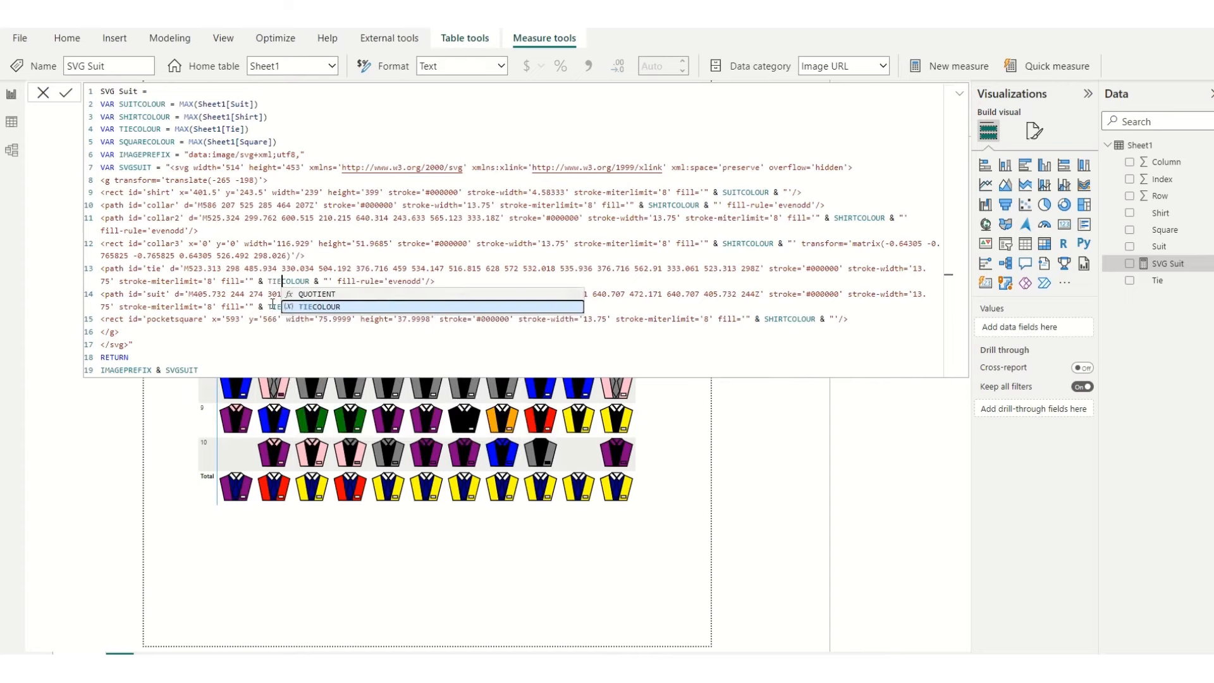
left_click(272, 305)
left_click_drag(282, 306, 268, 306)
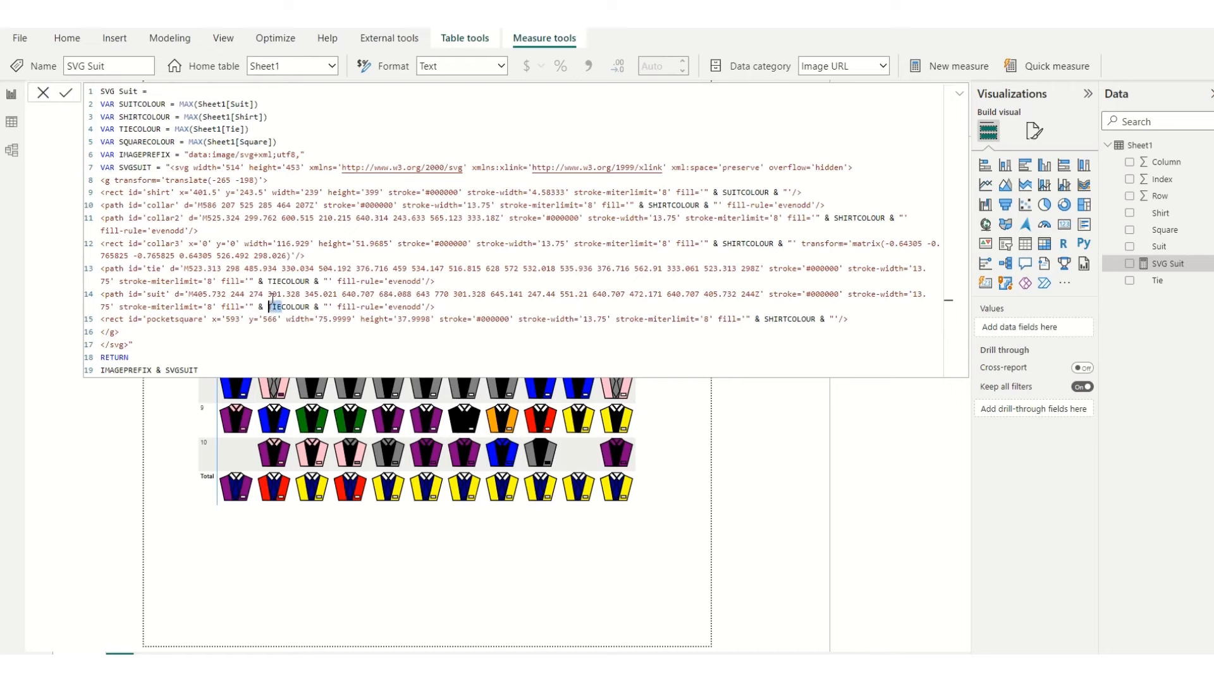
type("SUI")
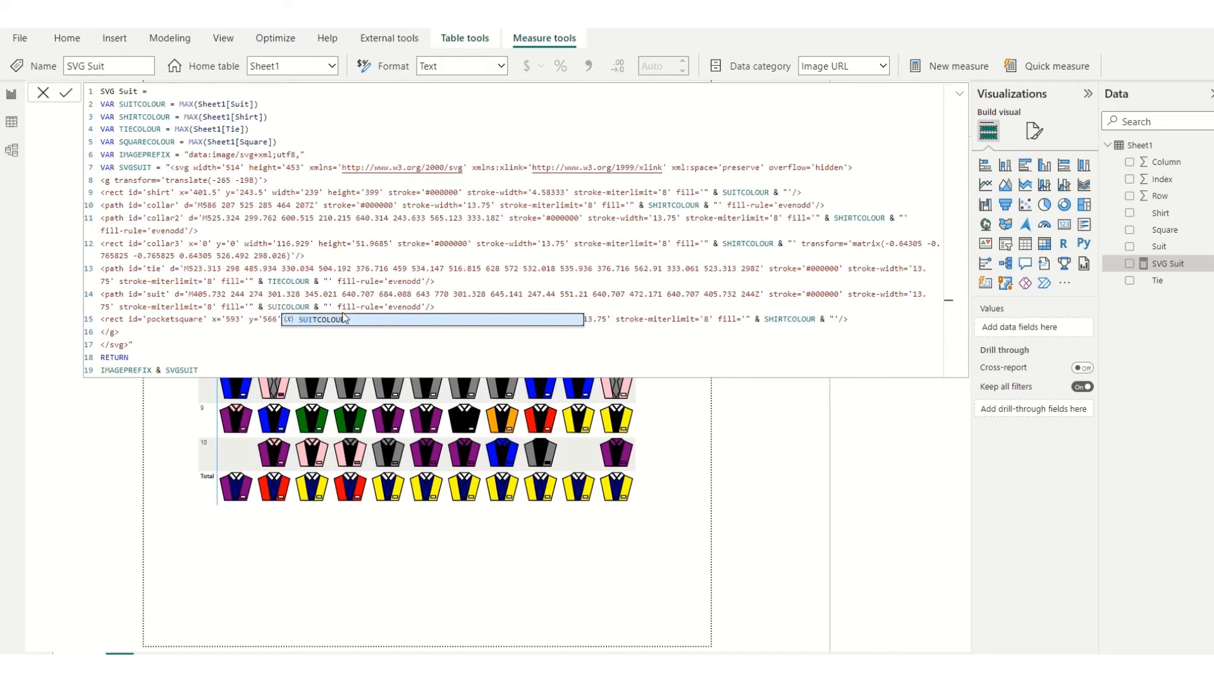
left_click(327, 374)
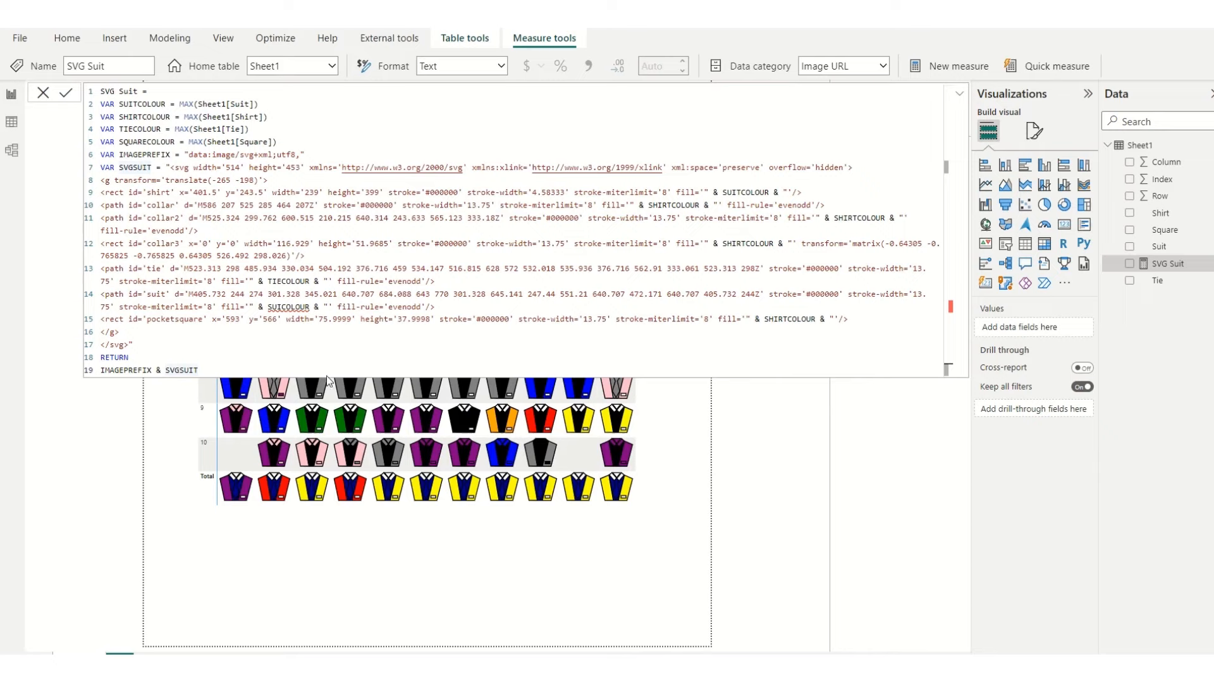
key("Return")
left_click(283, 306)
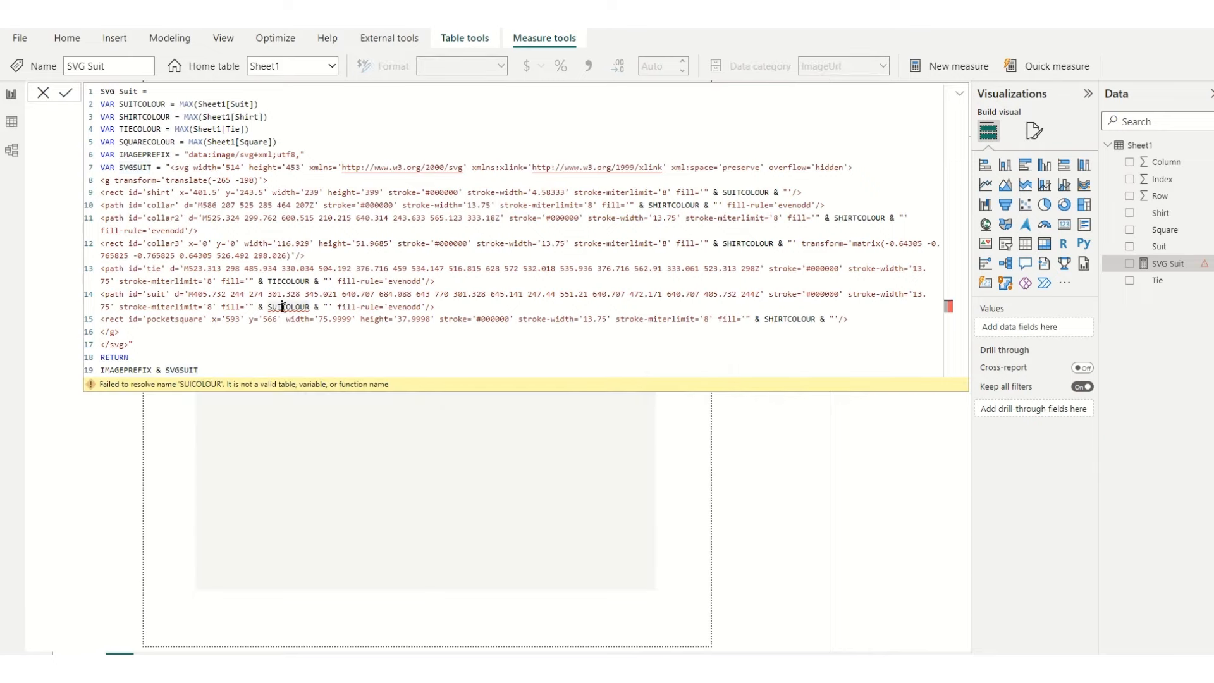
type("T")
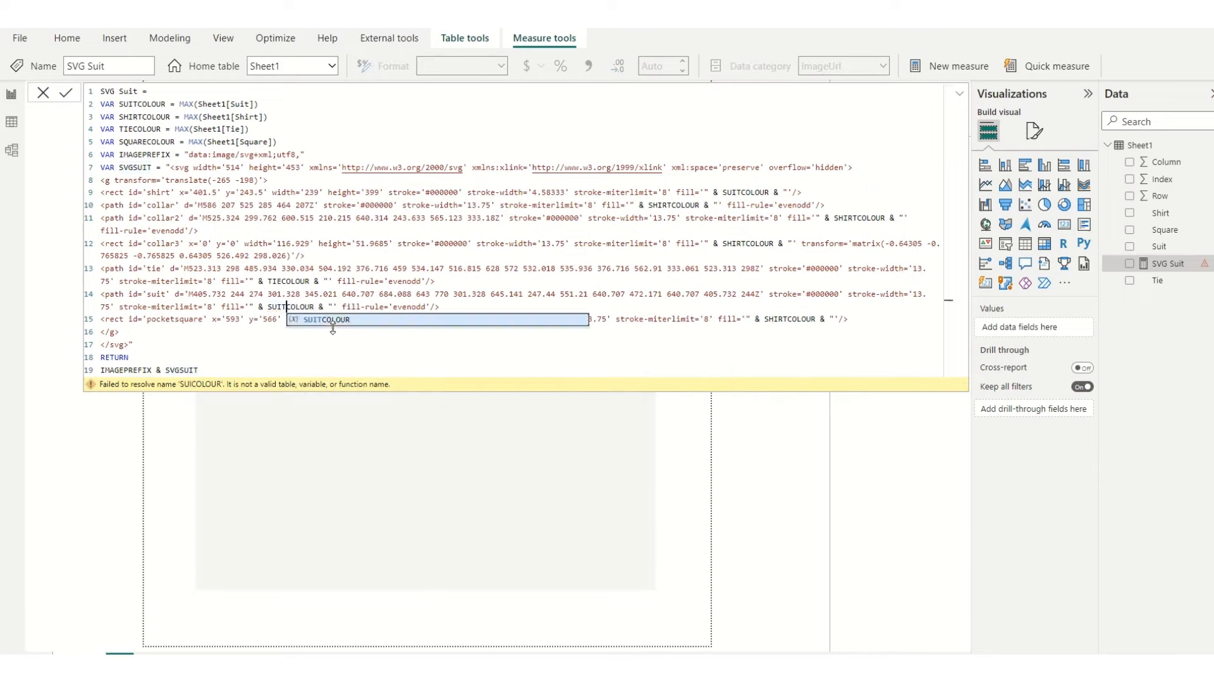
left_click(213, 371)
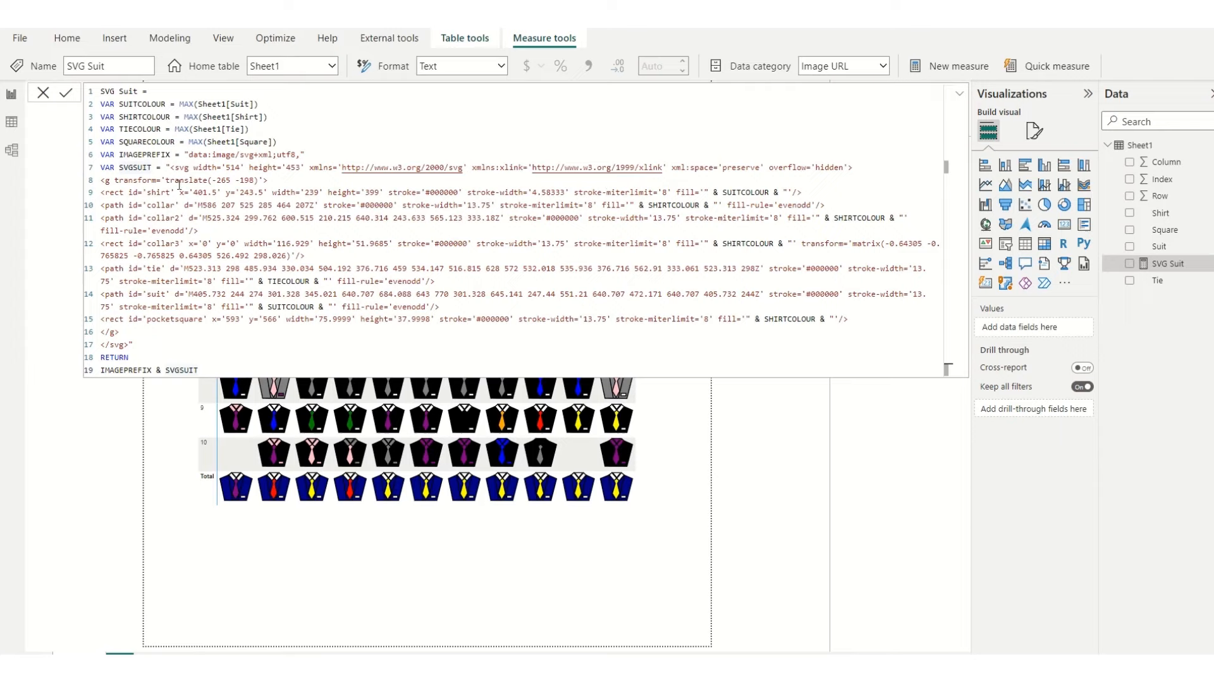
Step: Change the shirt rectangle's fill variable to SHIRTCOLOUR, commit the measure and collapse the formula editor
left_click(166, 192)
left_click_drag(740, 192, 727, 192)
type("HIRT")
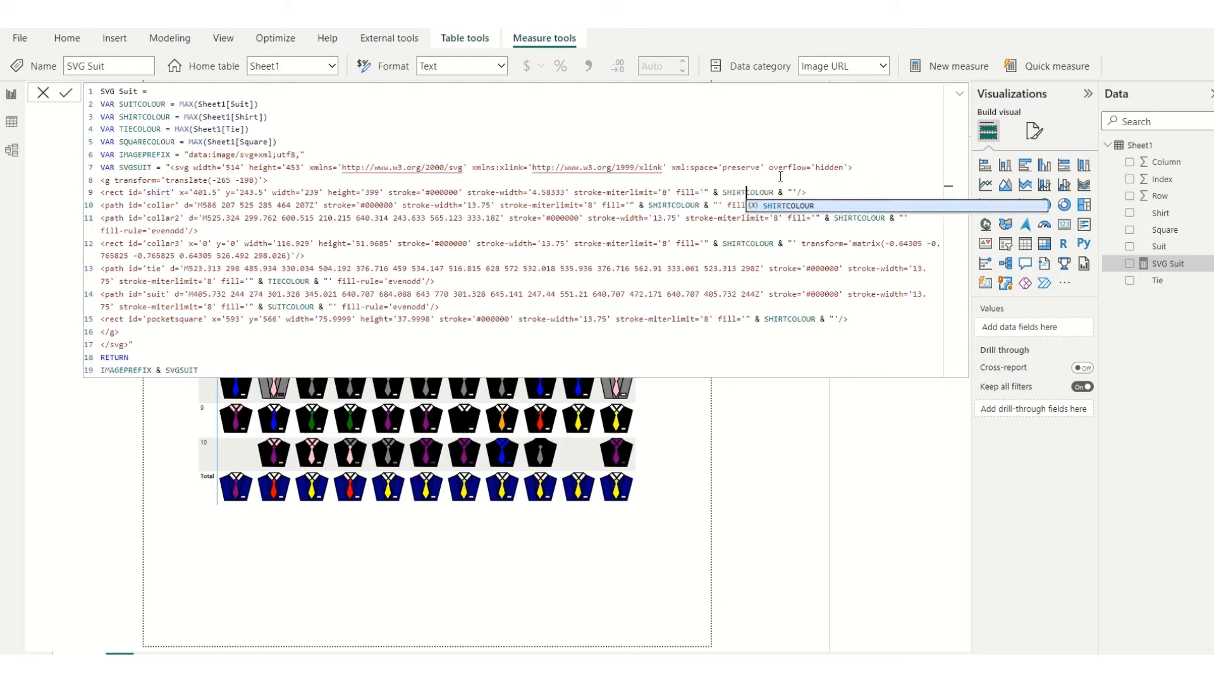
left_click(278, 364)
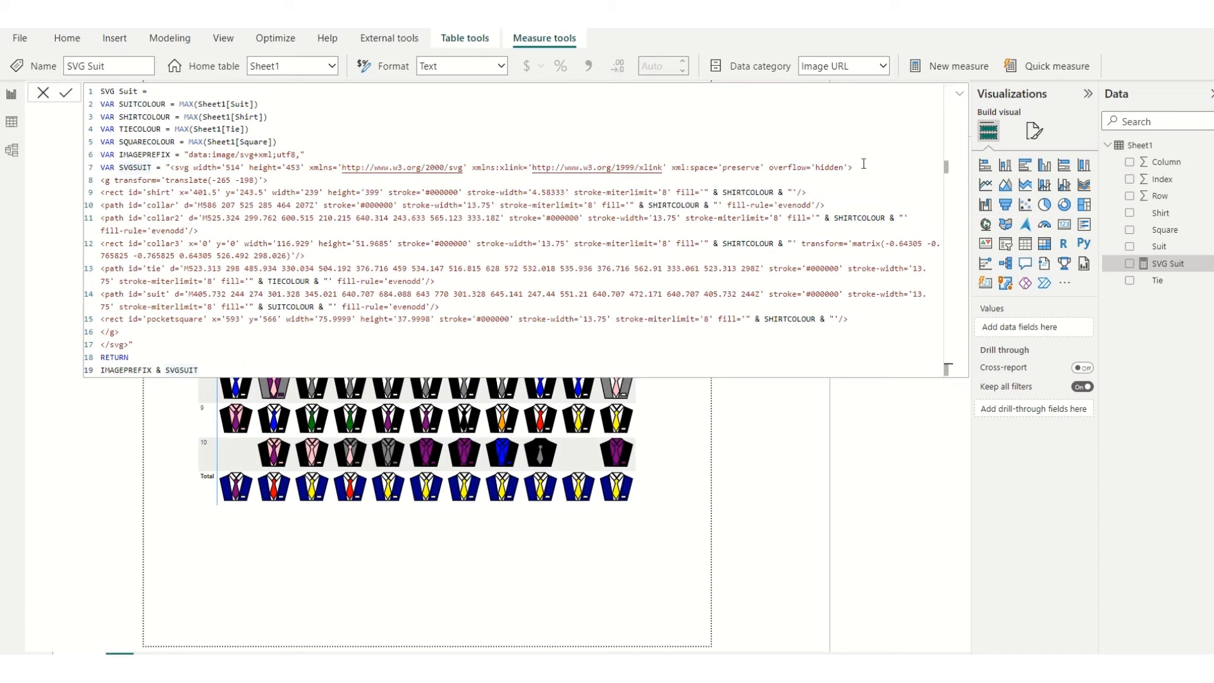
left_click(958, 95)
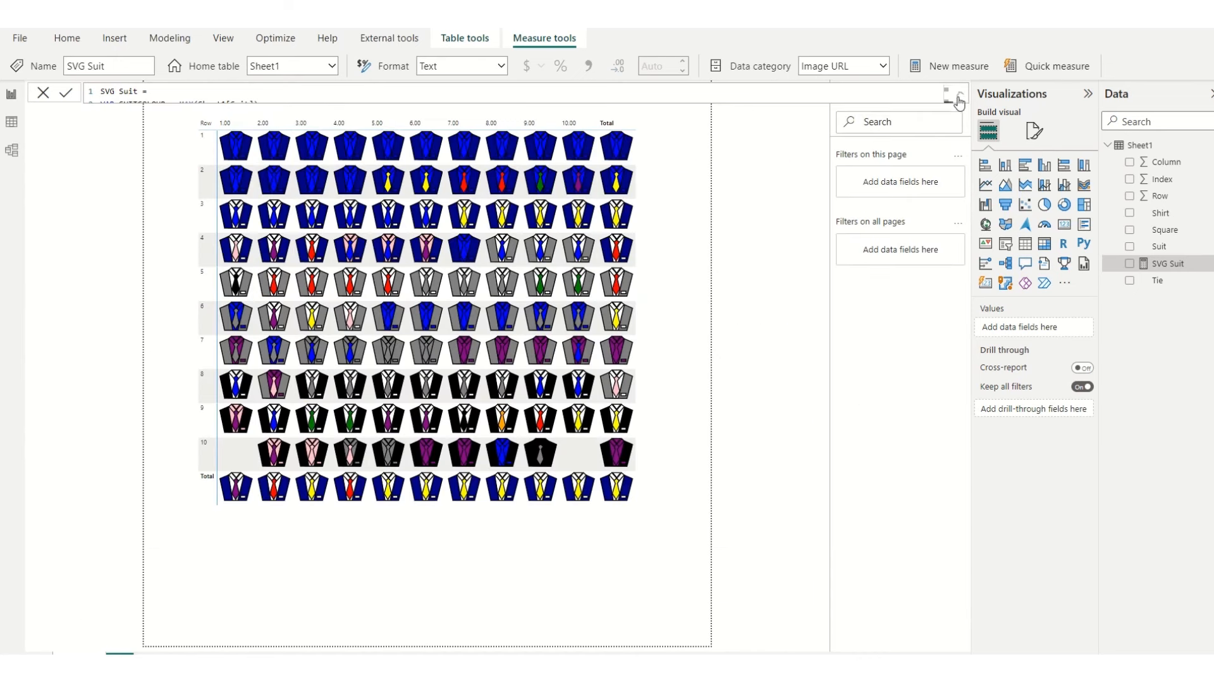
left_click(726, 204)
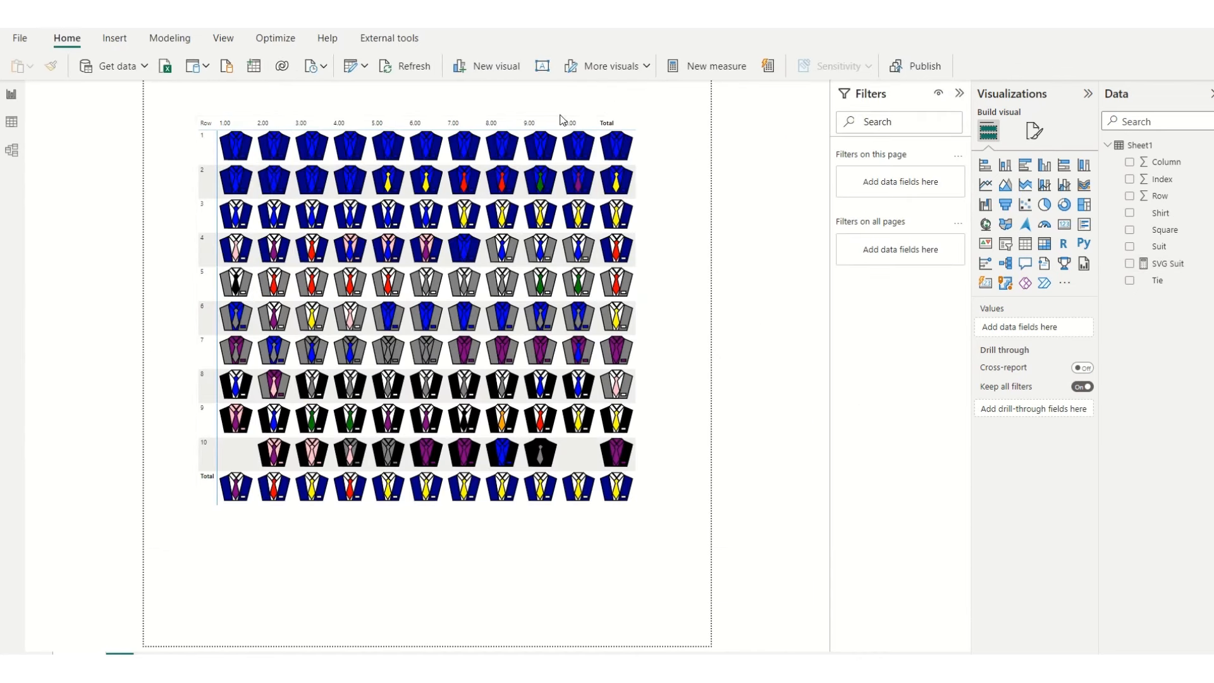
Step: Lower the matrix's upper edge to leave more empty space above it on the page
left_click(516, 125)
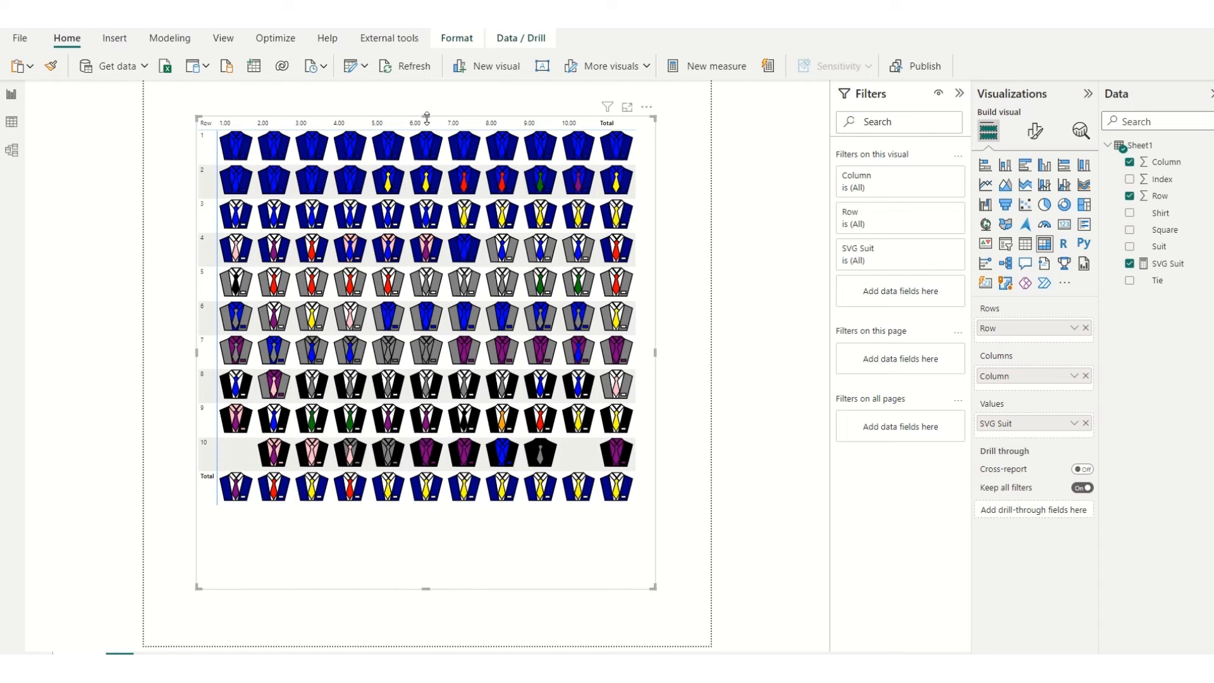
left_click_drag(427, 118, 427, 179)
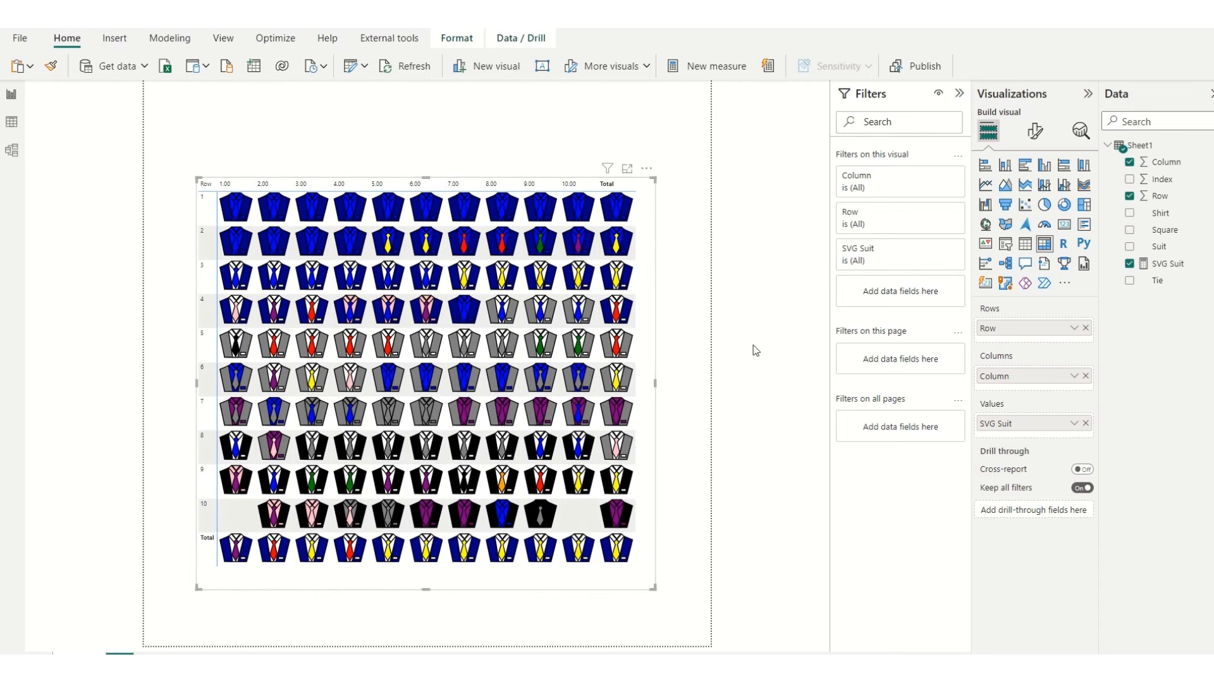
left_click(689, 324)
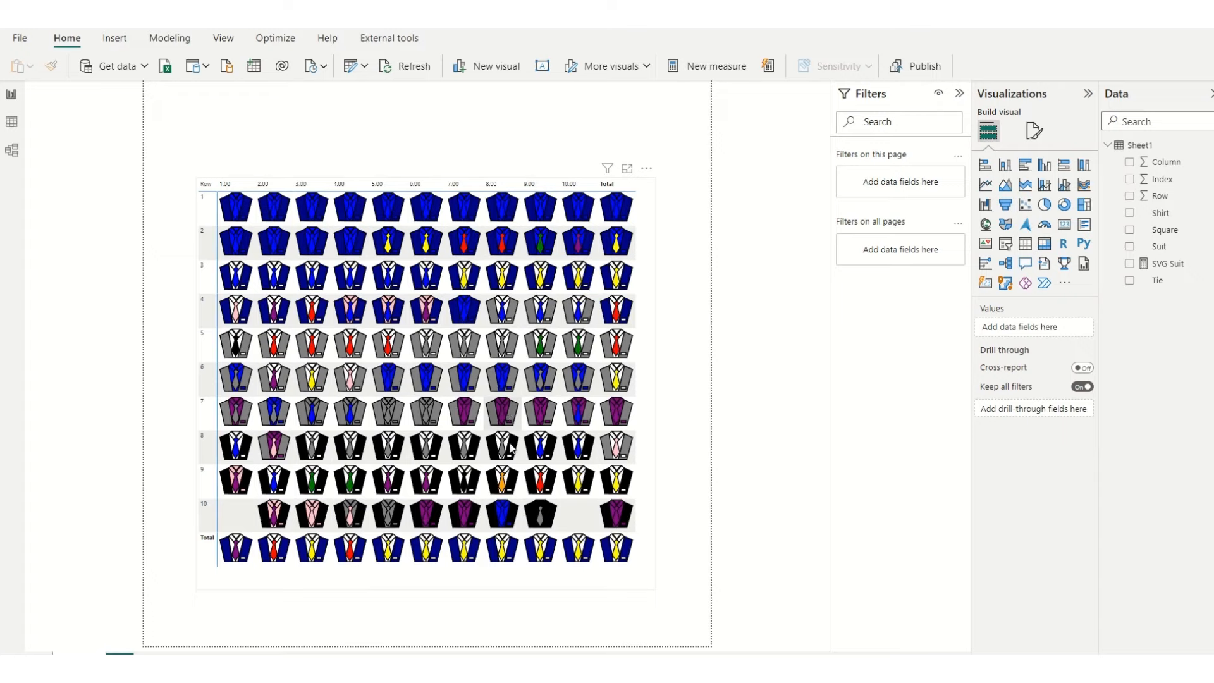
Step: Set the suit matrix's style preset to None
left_click(460, 593)
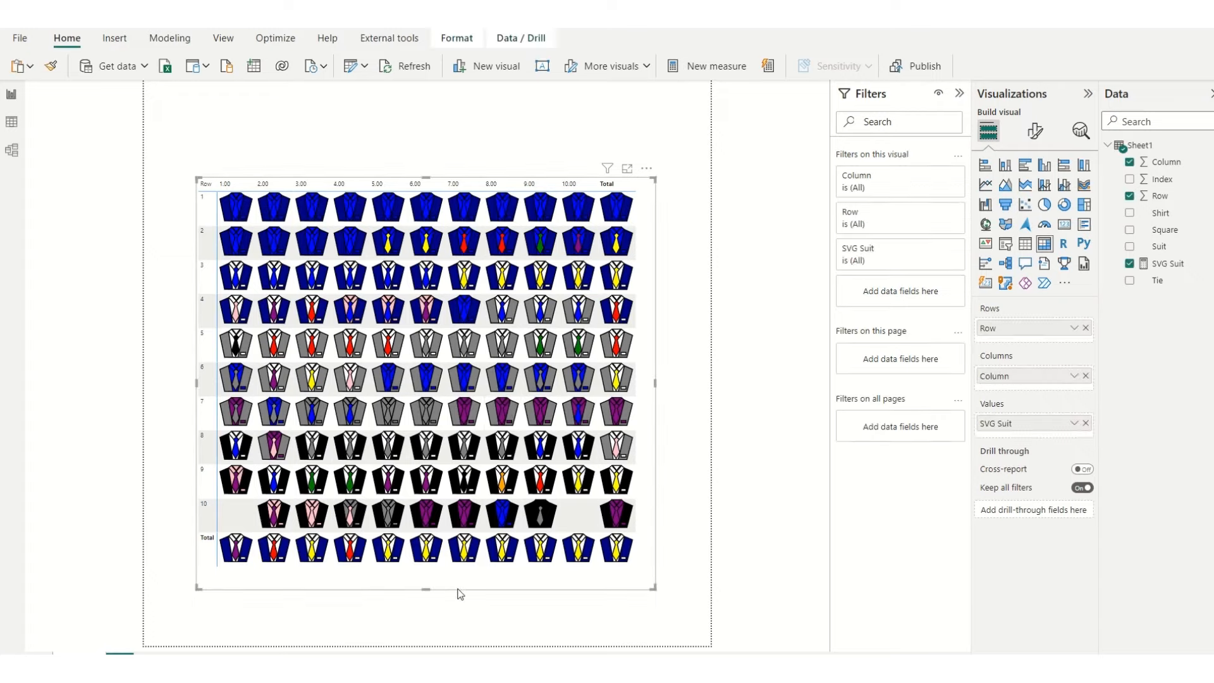
left_click(1036, 131)
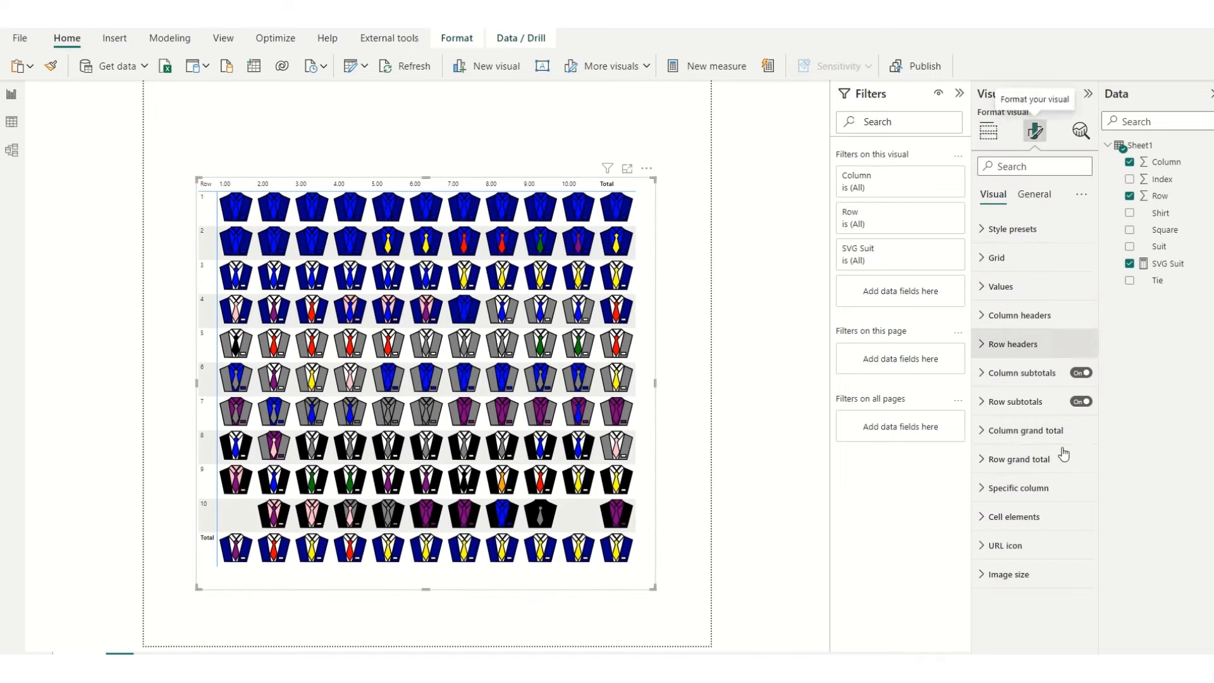
left_click(1028, 316)
left_click(1015, 229)
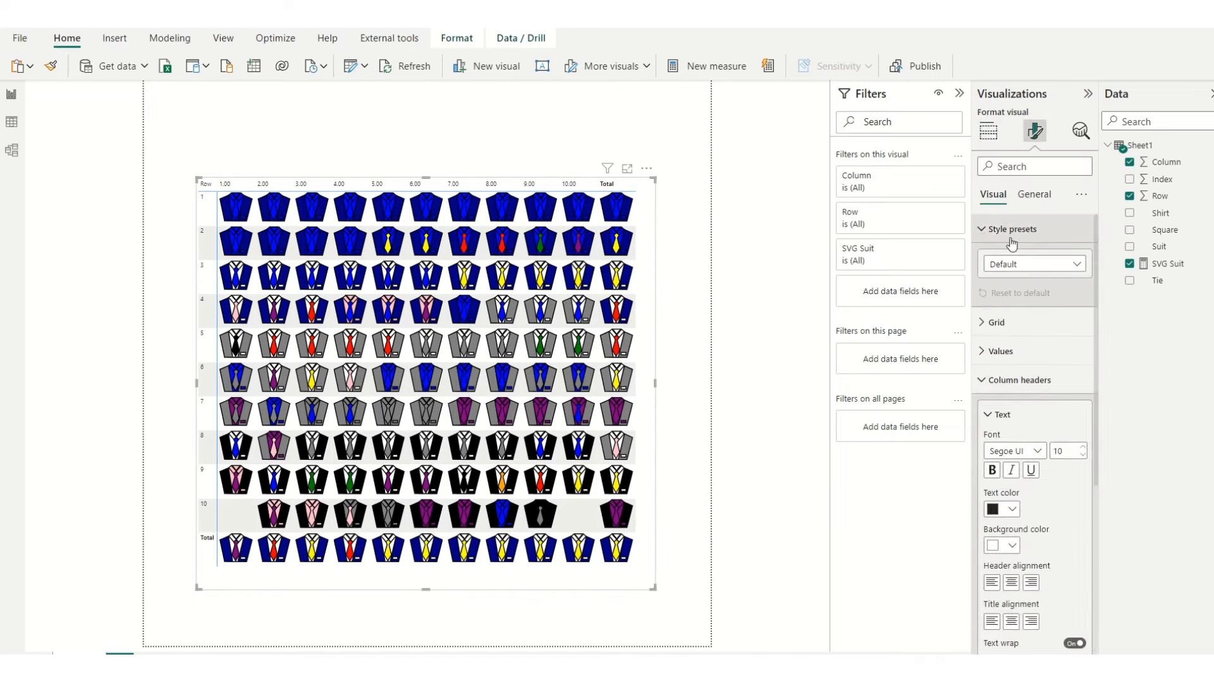
left_click(1008, 324)
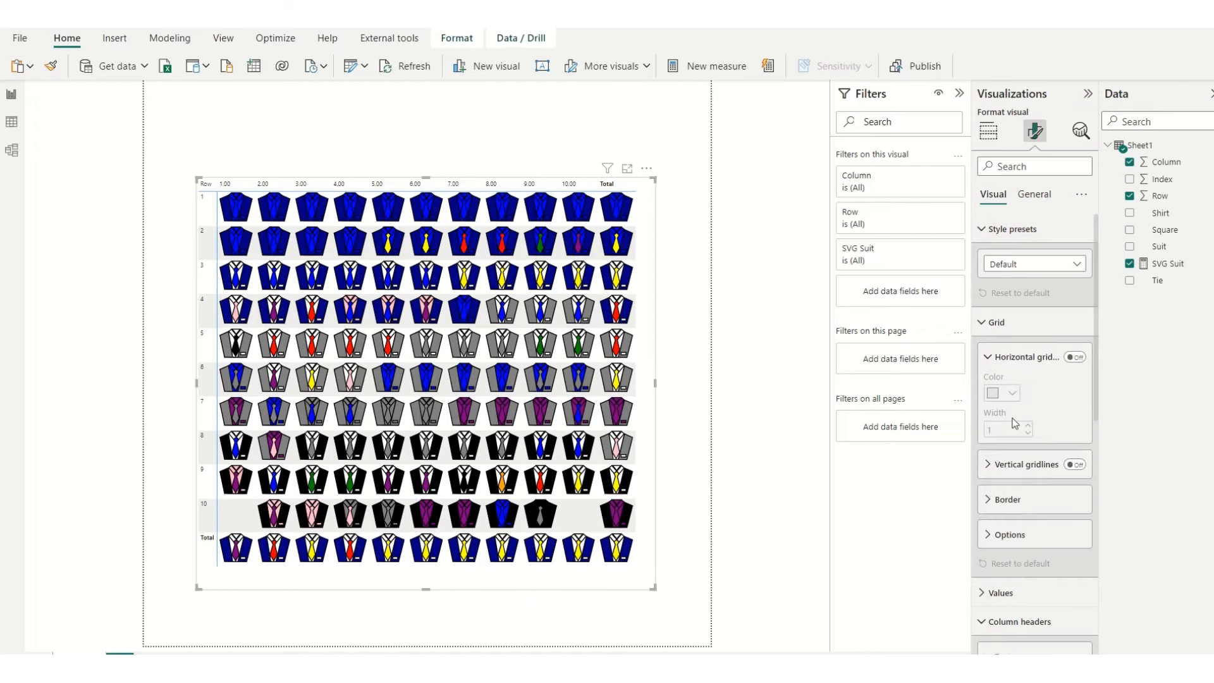
left_click(1015, 268)
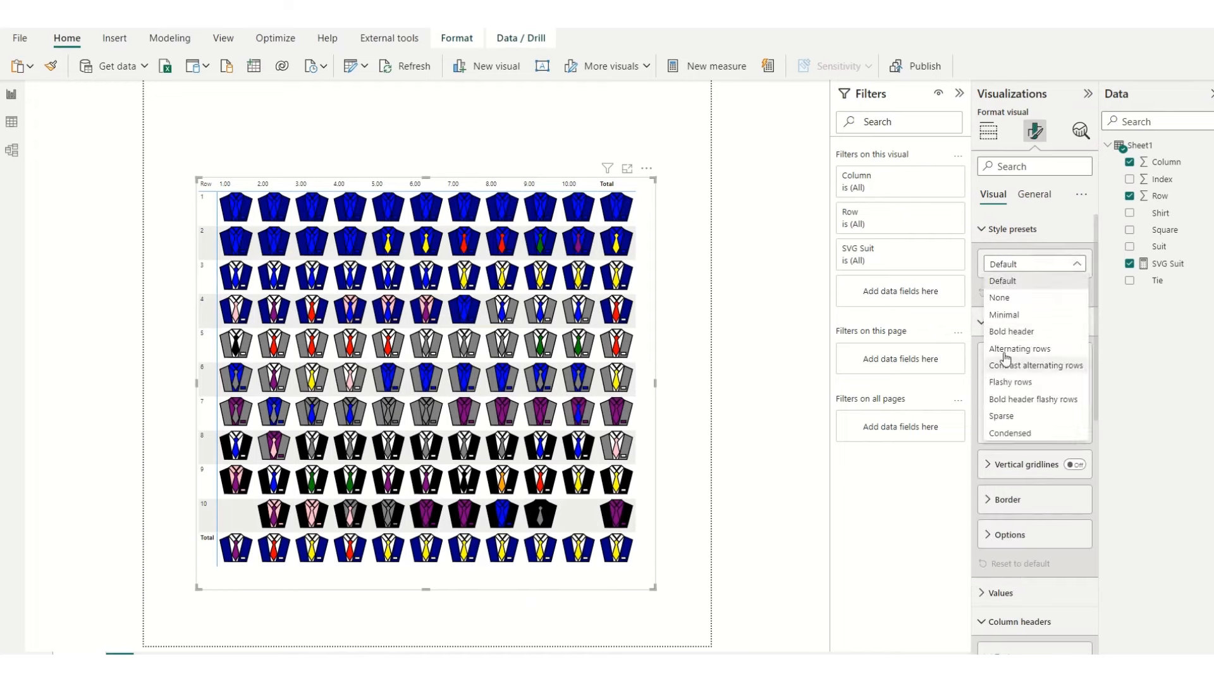
left_click(1000, 298)
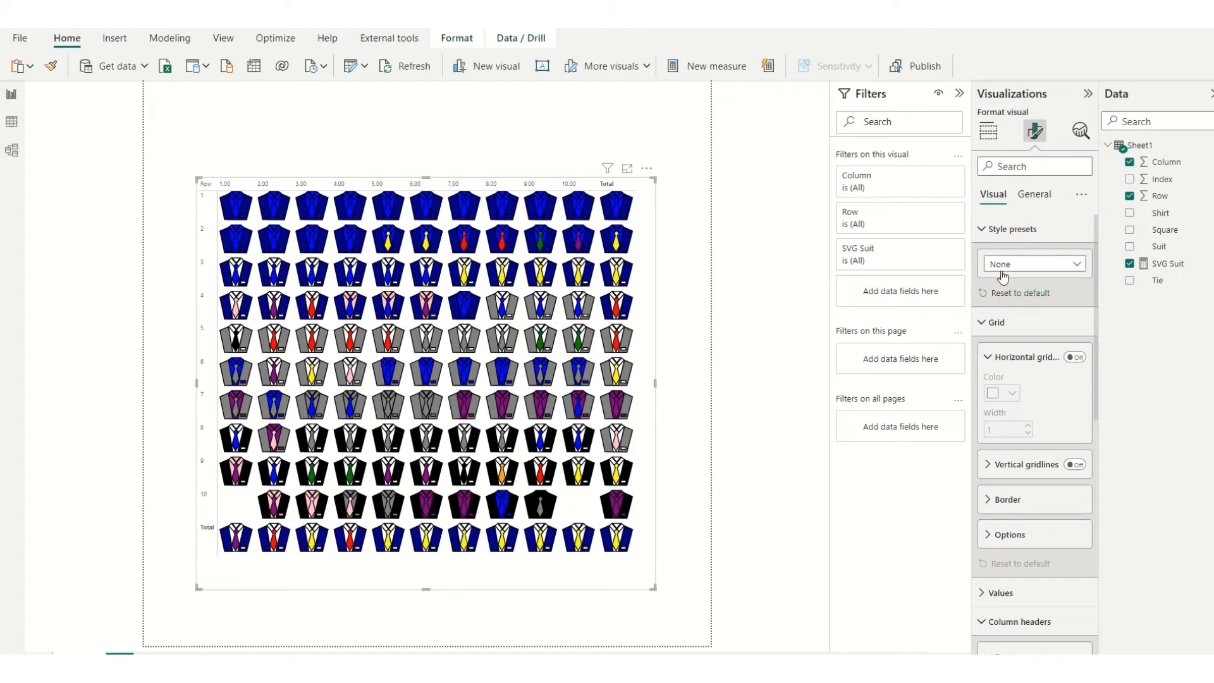
Step: Set the matrix's grid border colour to white
left_click(1001, 323)
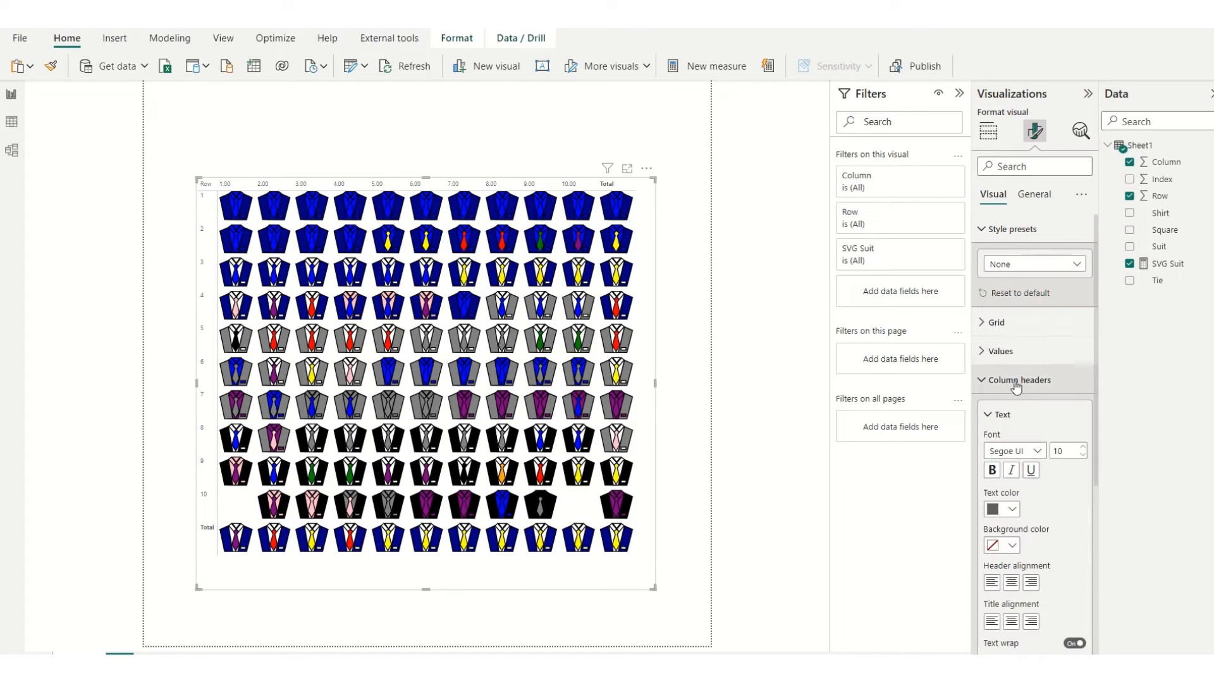
left_click(997, 322)
scroll(1017, 379, "down", 2)
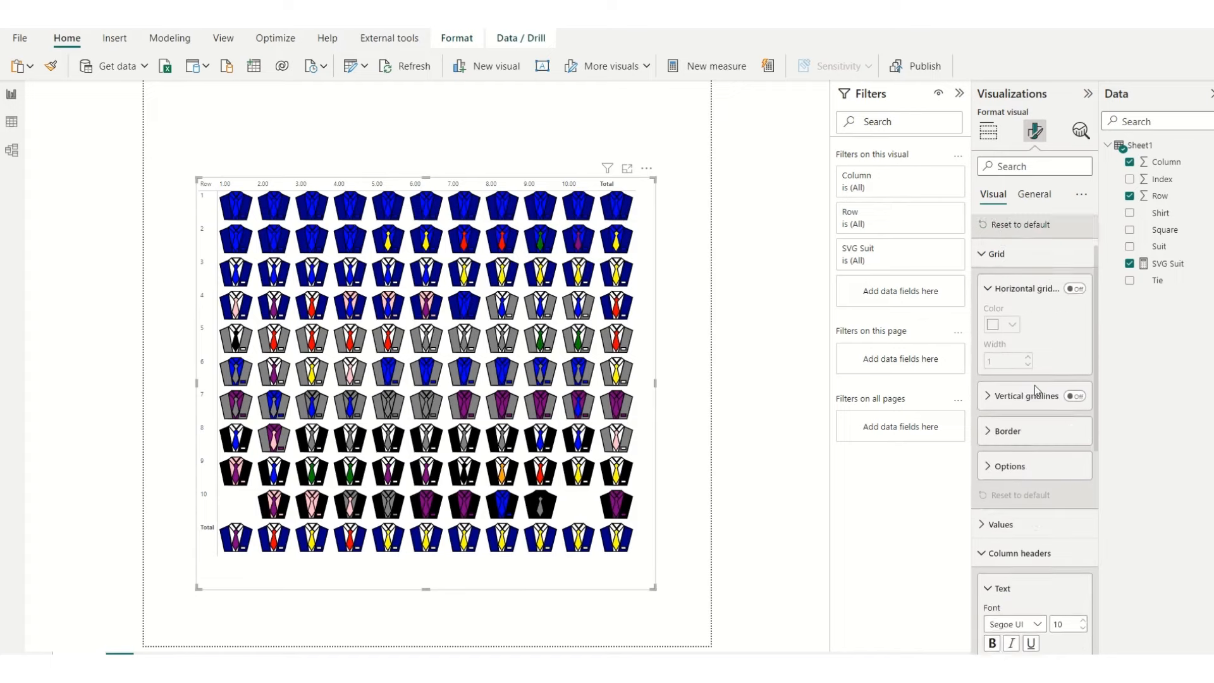
left_click(1006, 363)
left_click(1005, 513)
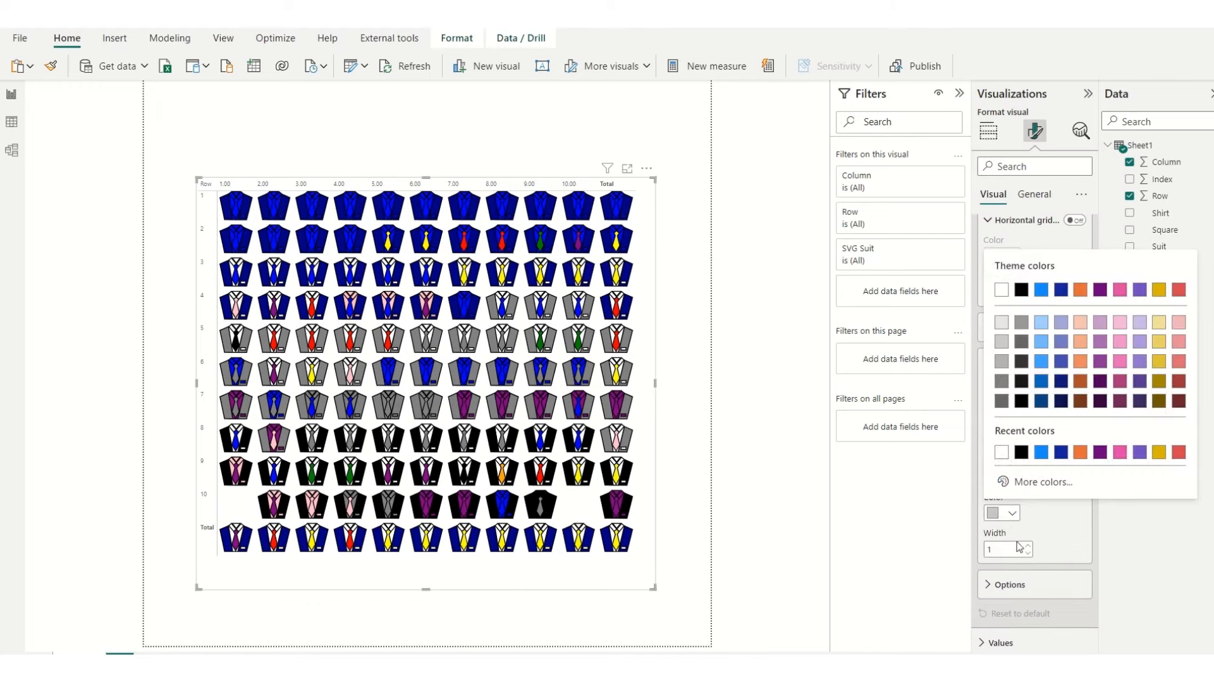
left_click(1000, 450)
left_click(997, 360)
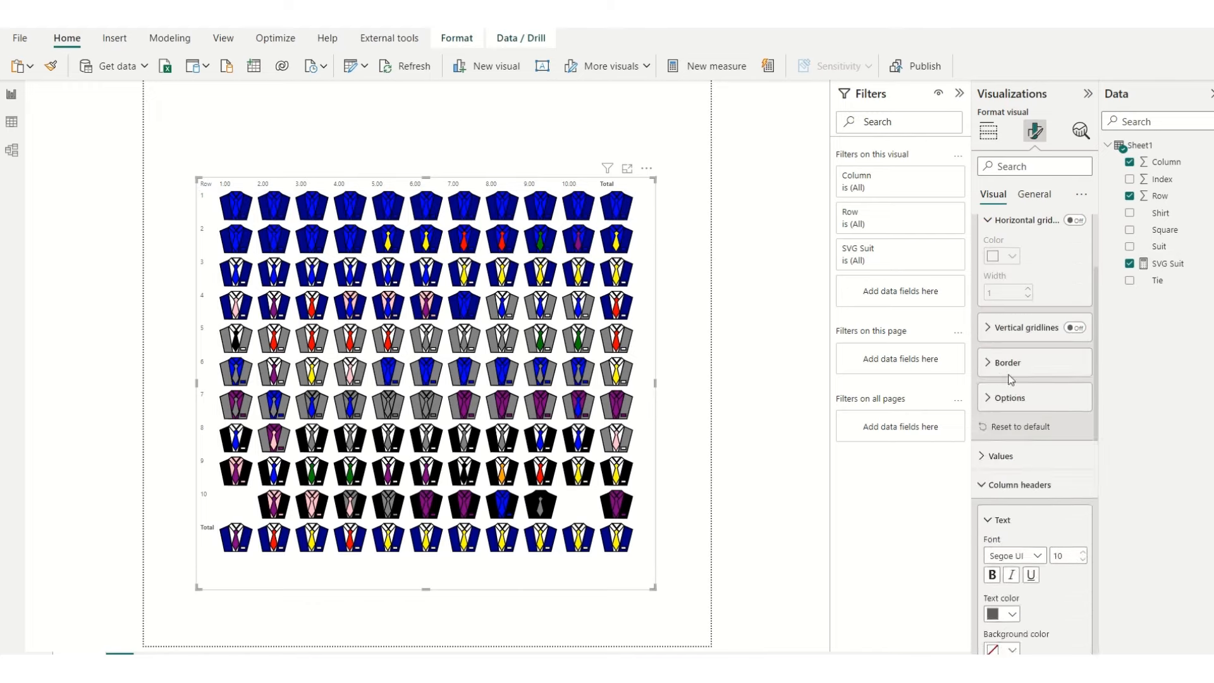
Step: Set the column headers' text colour to white so they blend into the page background
scroll(1029, 466, "down", 3)
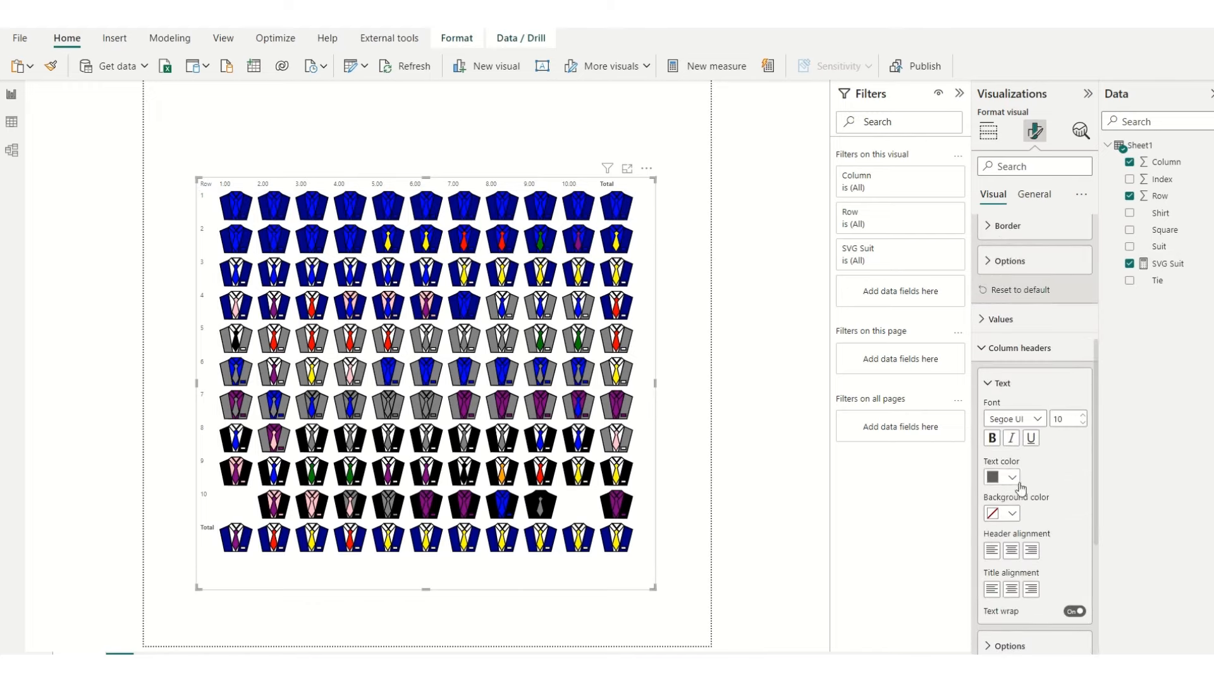
left_click(1013, 478)
left_click(1001, 416)
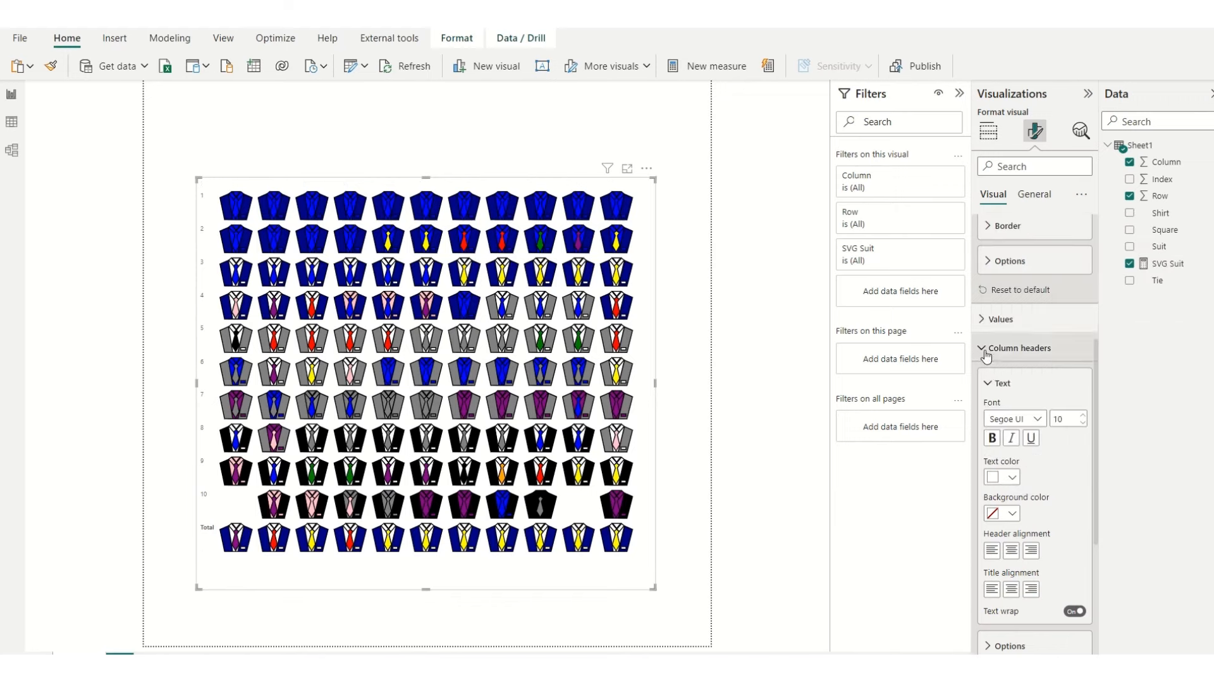
left_click(990, 361)
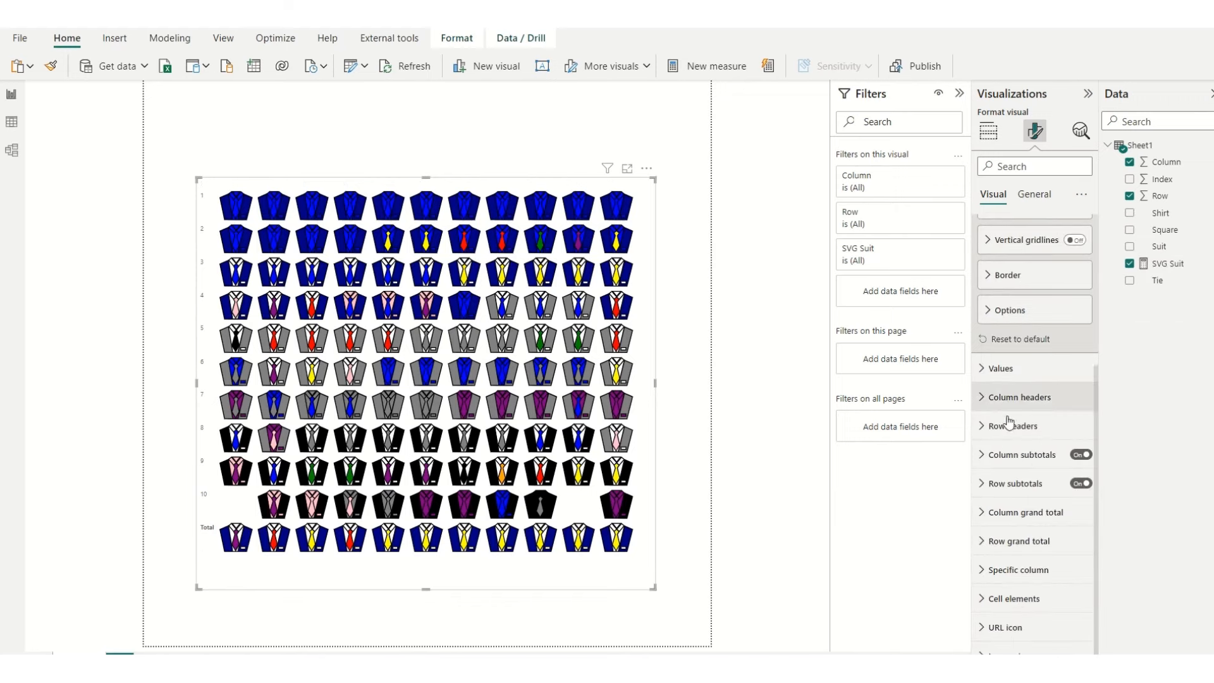
Step: Set the row headers' text colour to white so the row labels blend into the background
left_click(1009, 425)
left_click(1012, 555)
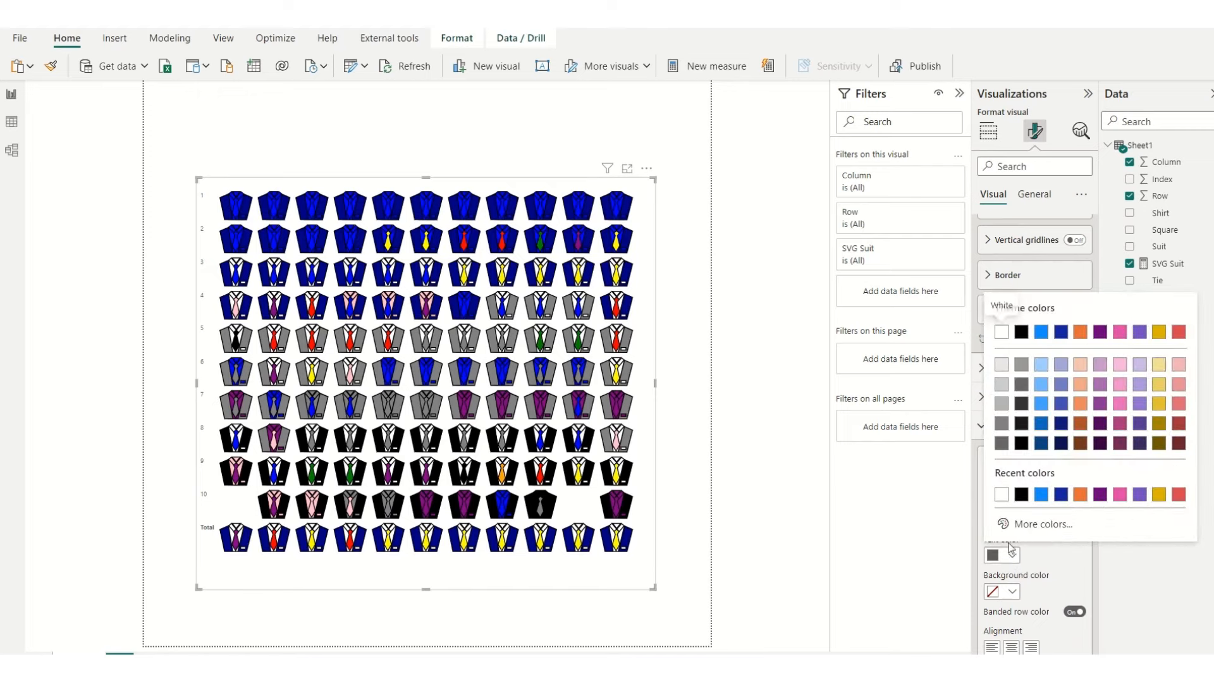
left_click(1002, 494)
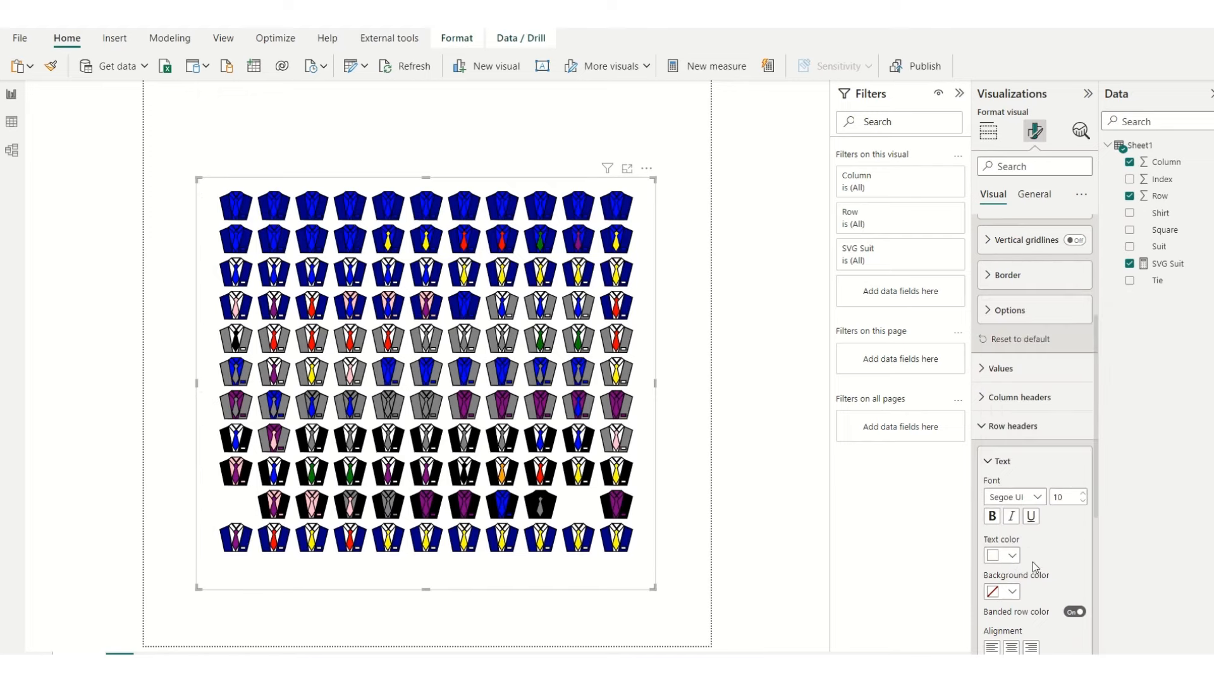
left_click(995, 465)
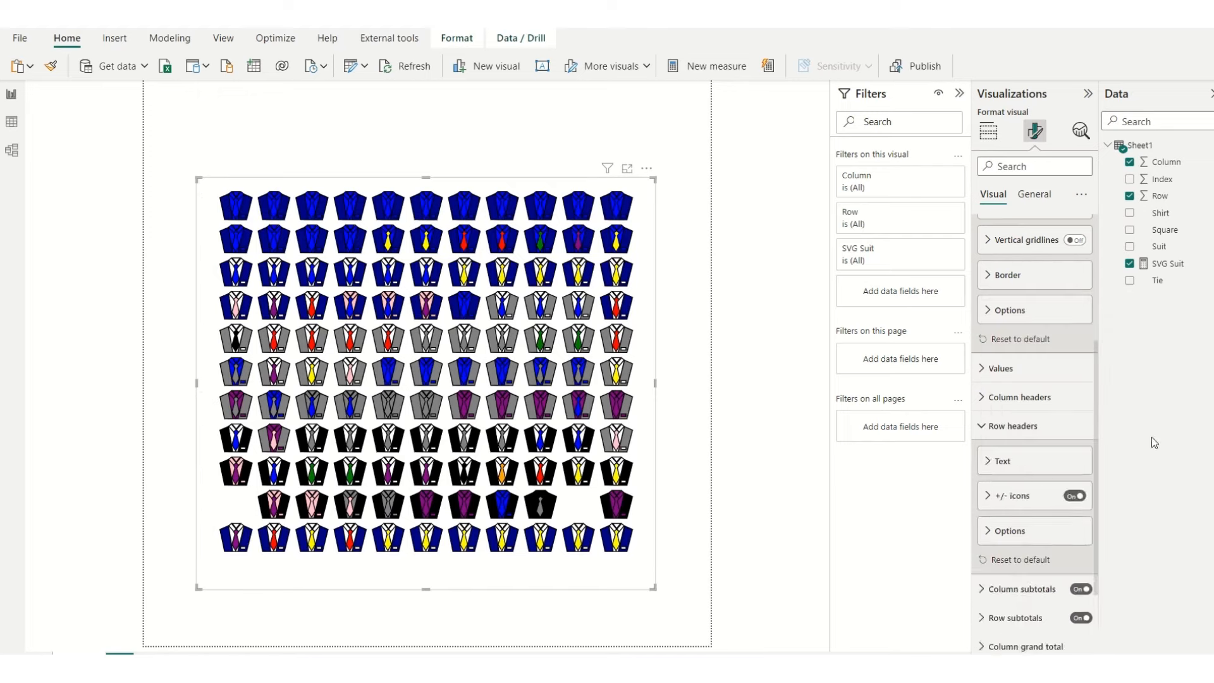